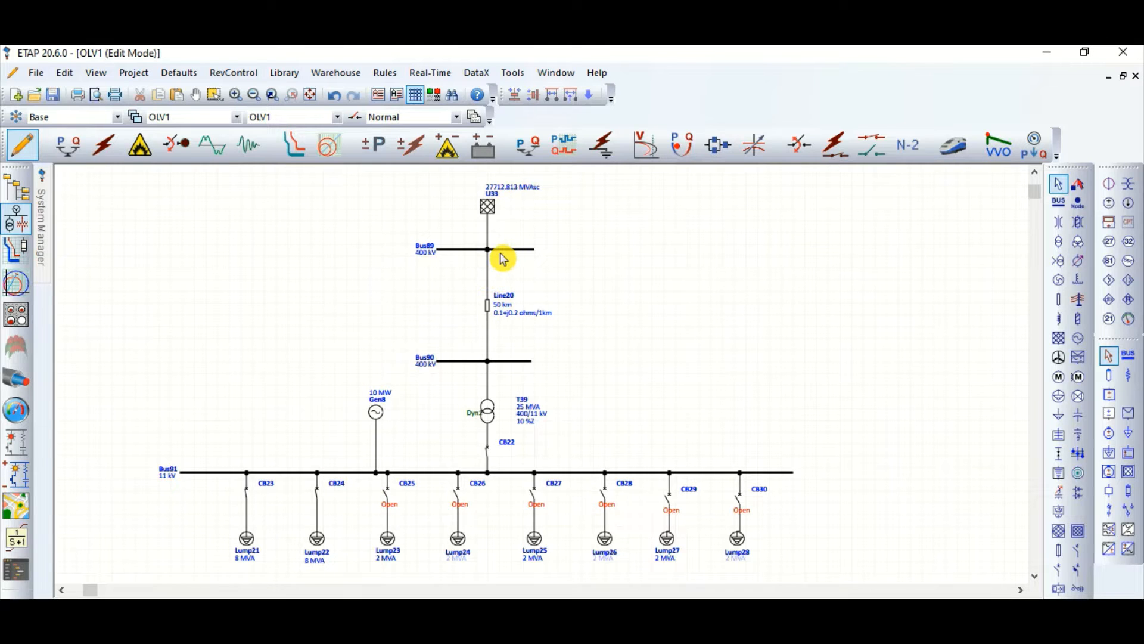
# Step: Examine the reference one-line diagram from the utility grid down to the 11 kV bus, its generator and the lumped loads
pyautogui.scroll(1, 304, 506)
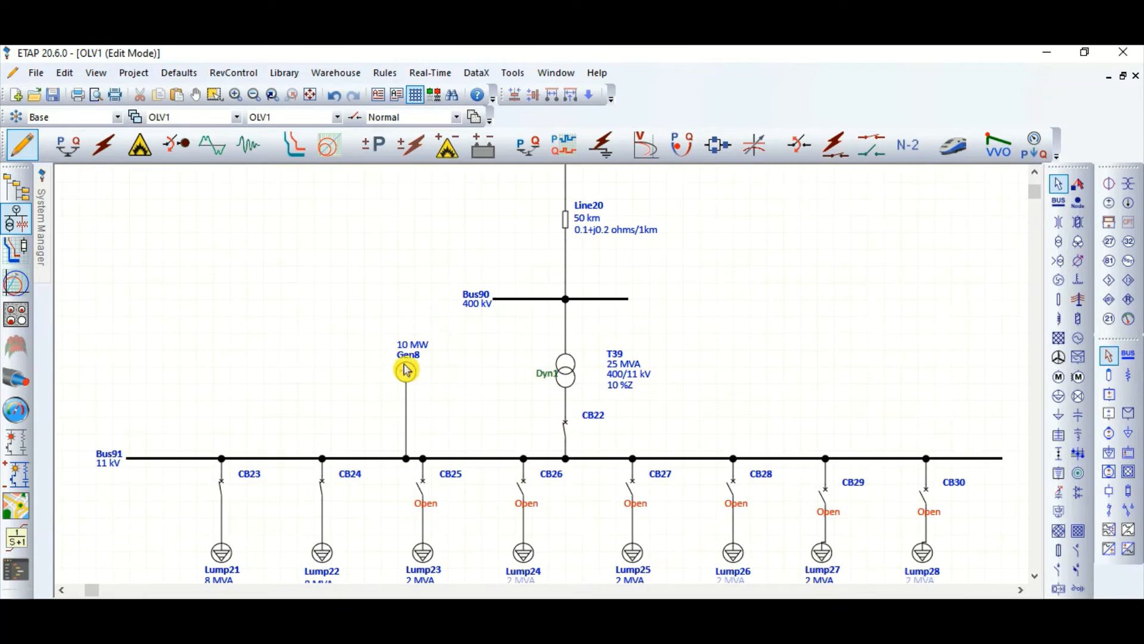
pyautogui.scroll(1, 406, 387)
pyautogui.scroll(-2, 483, 441)
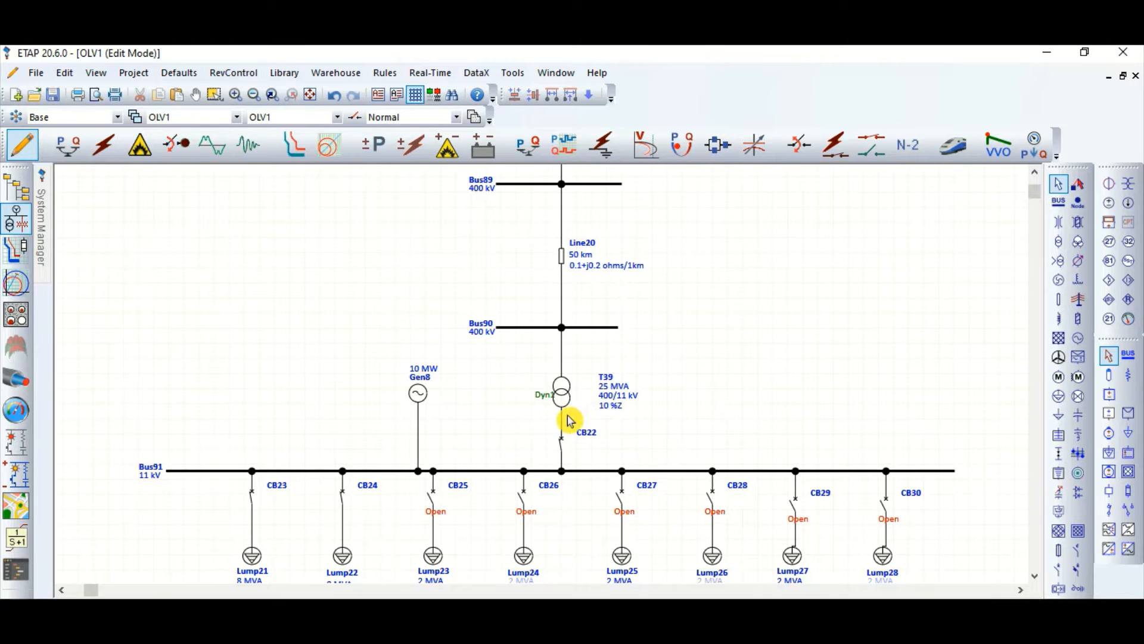
pyautogui.scroll(-3, 569, 424)
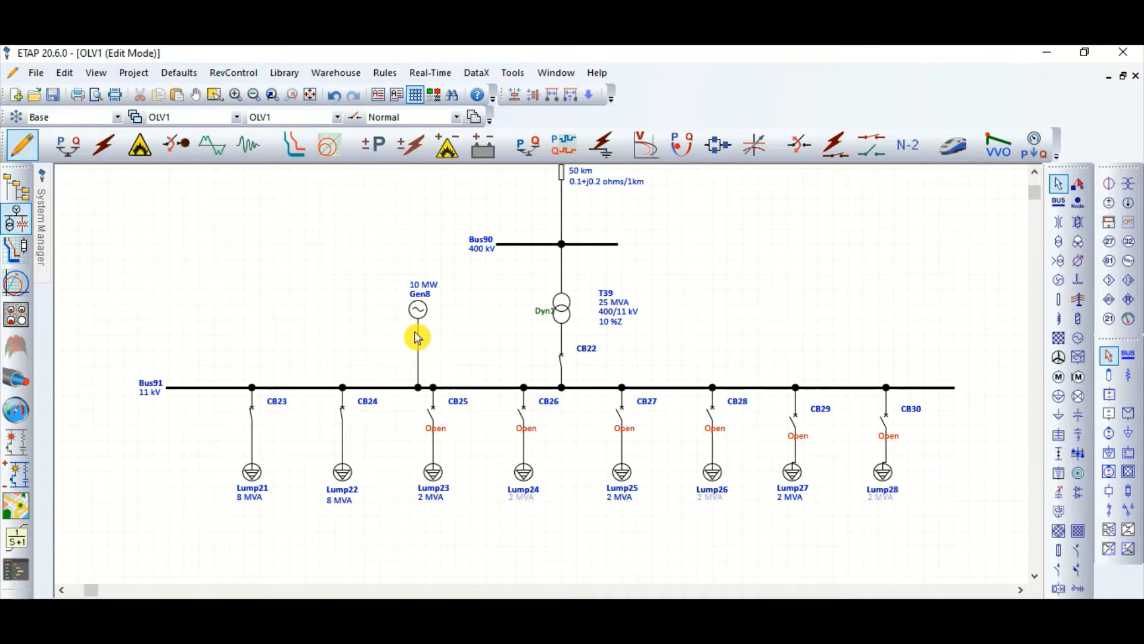
pyautogui.scroll(2, 288, 500)
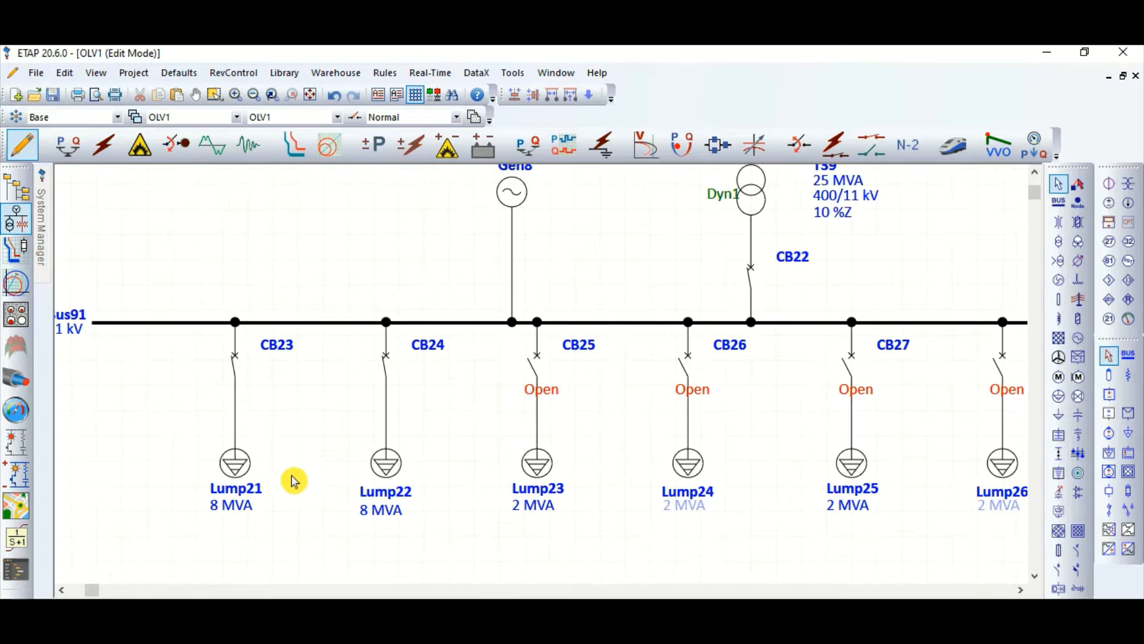
pyautogui.scroll(-4, 294, 480)
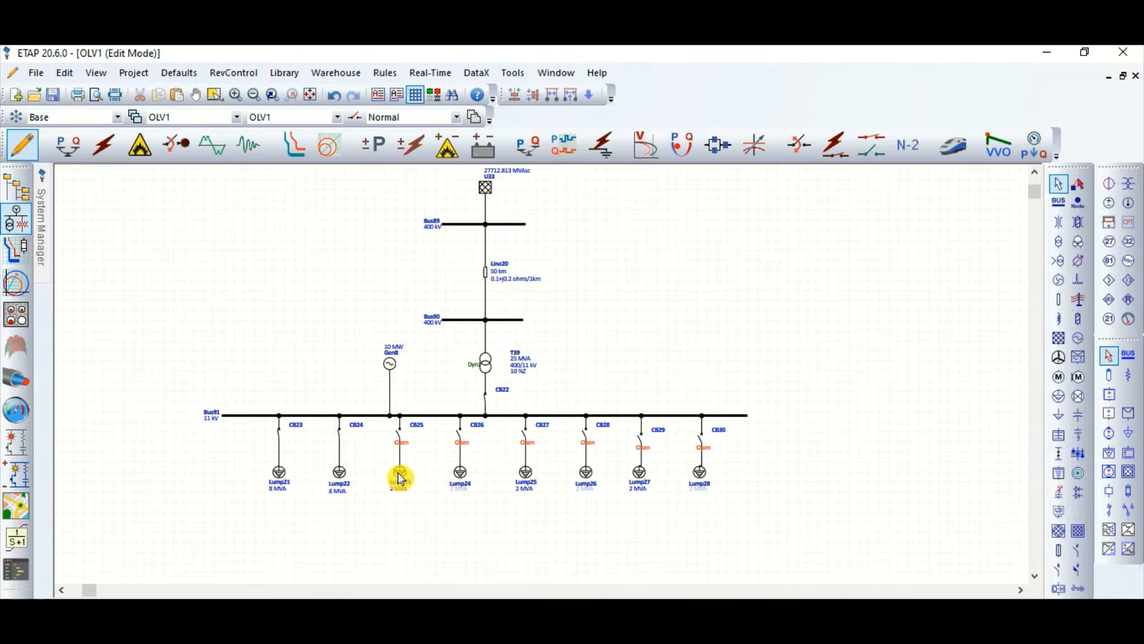
pyautogui.scroll(2, 355, 218)
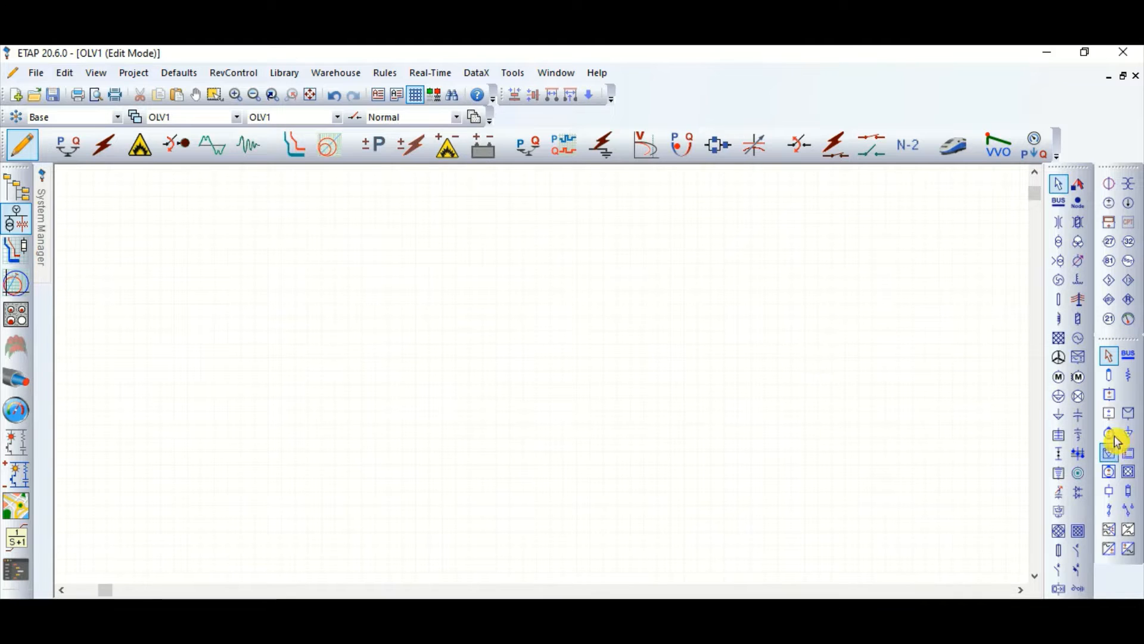
# Step: Place a power grid with a bus beneath it in the empty area and set the bus's nominal voltage to 400 kV
pyautogui.click(1059, 338)
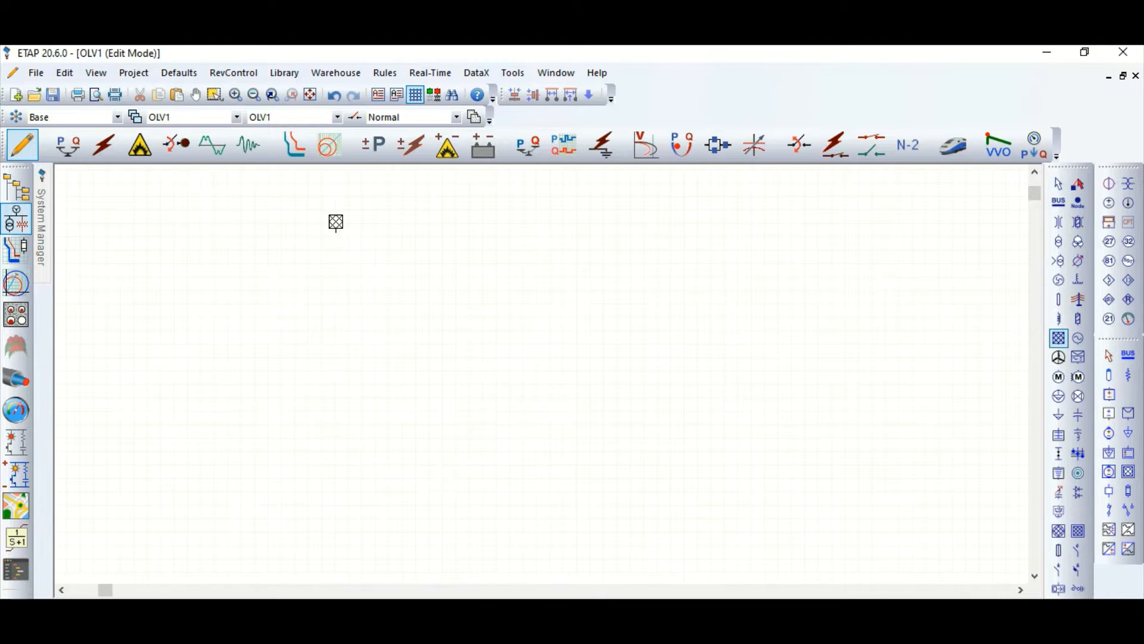
pyautogui.click(336, 222)
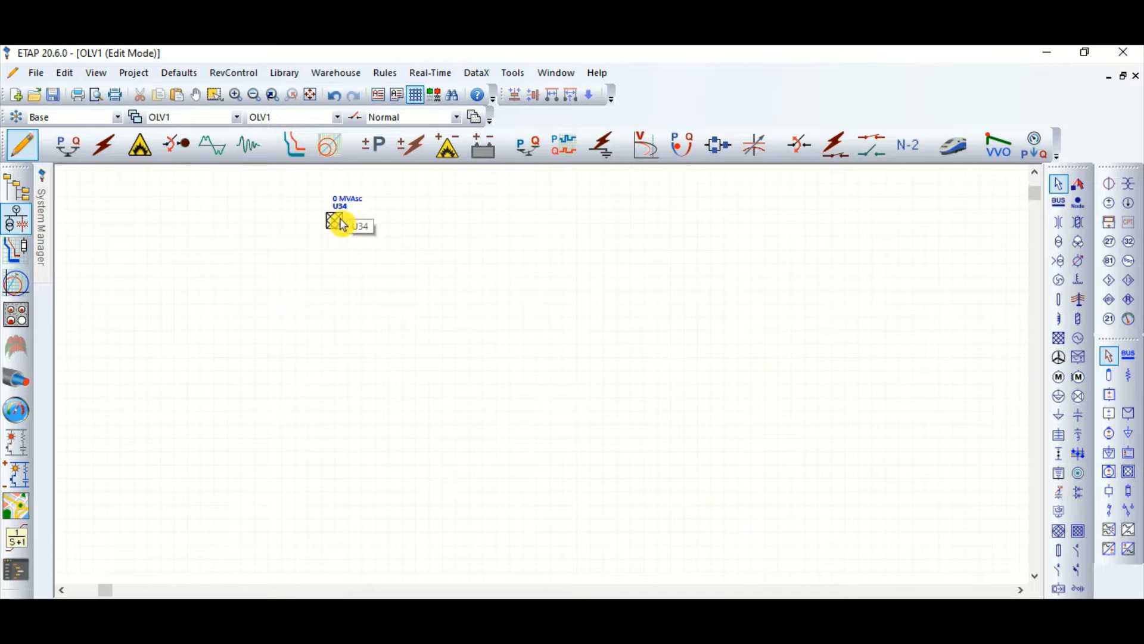
pyautogui.click(1059, 203)
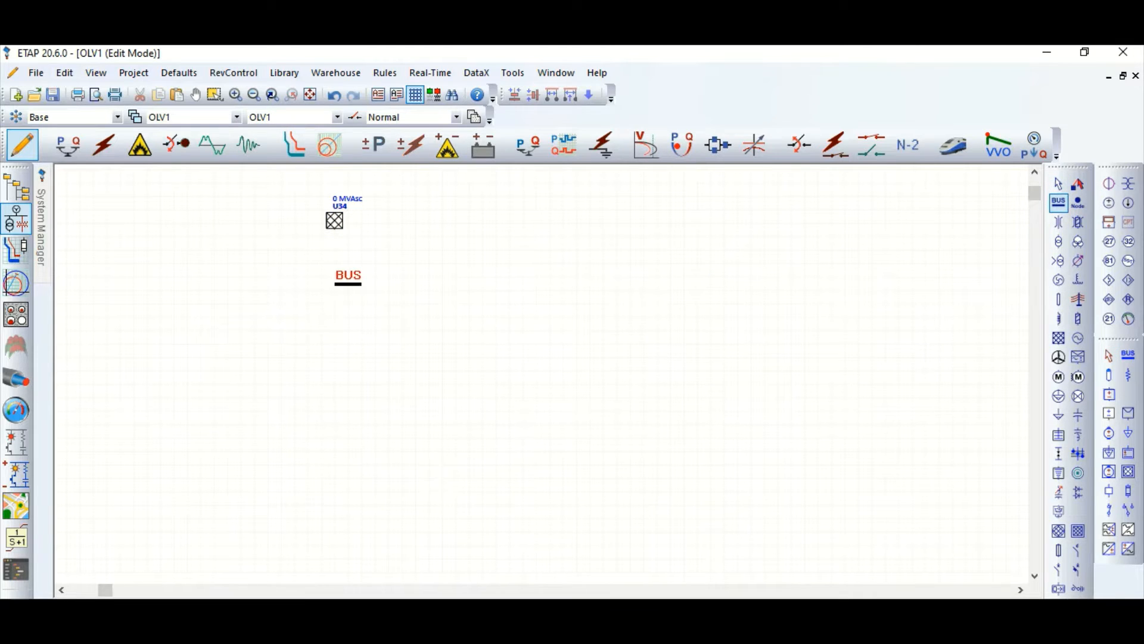
pyautogui.click(337, 281)
pyautogui.doubleClick(339, 284)
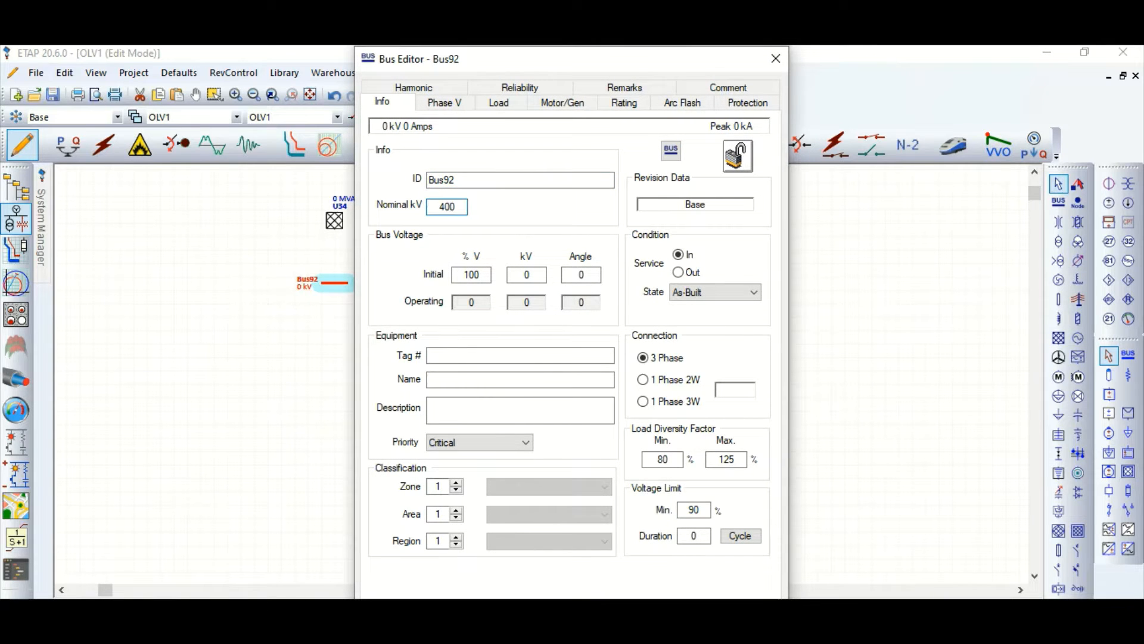
pyautogui.press('Return')
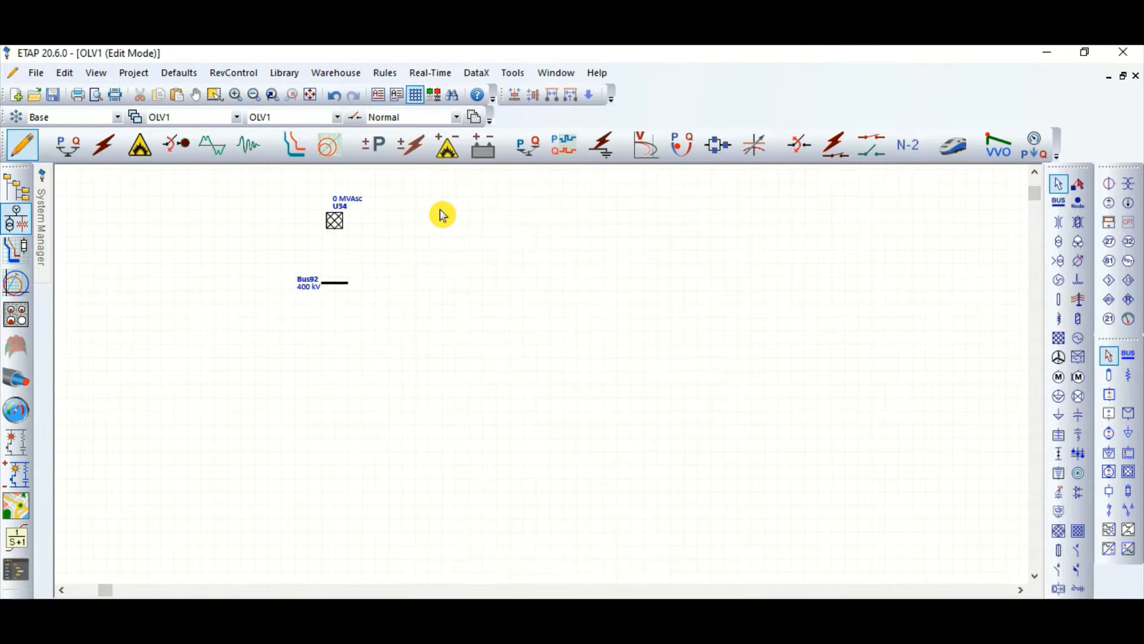
# Step: Connect the power grid to the 400 kV bus and set its three-phase short-circuit rating to 40 kAsc with an X/R of 14
pyautogui.moveTo(339, 237); pyautogui.dragTo(335, 284)
pyautogui.doubleClick(335, 225)
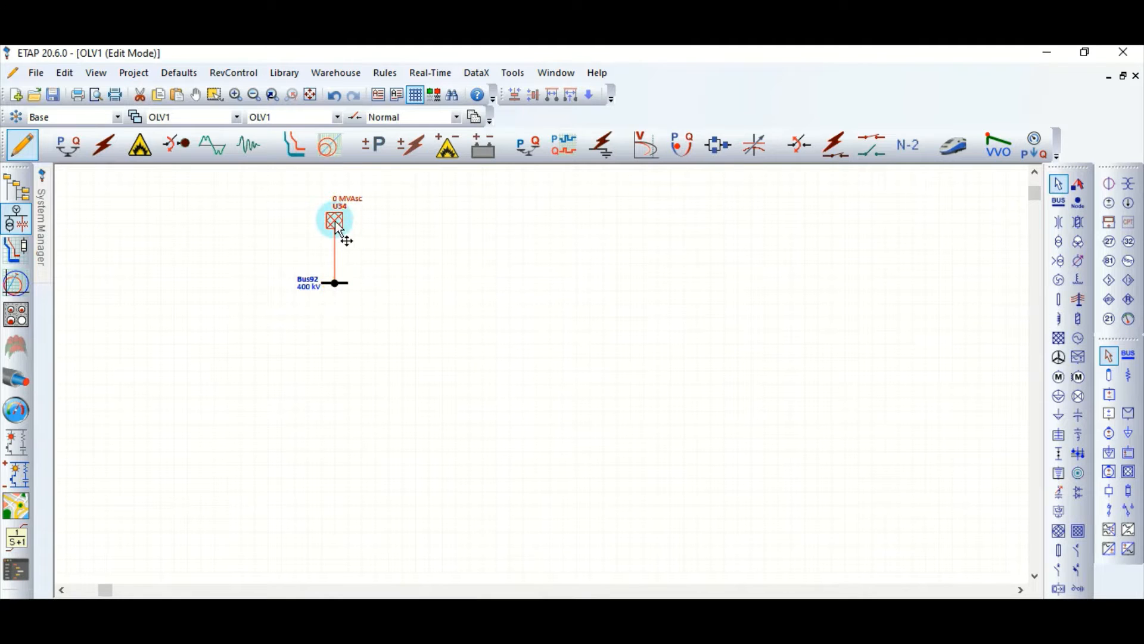
pyautogui.click(431, 137)
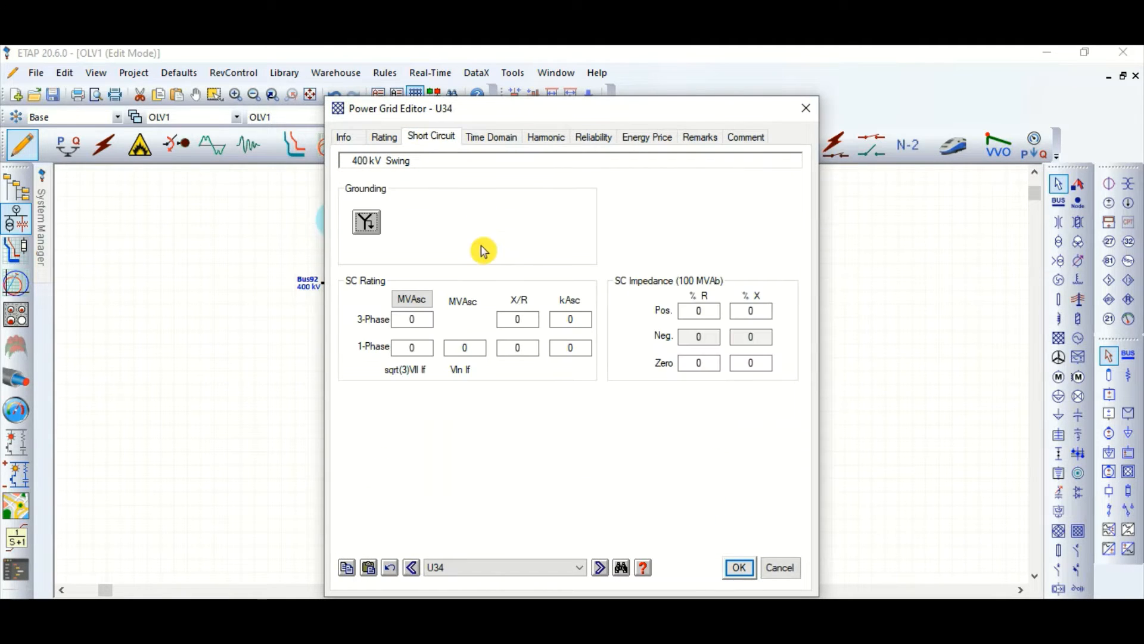
pyautogui.write('4')
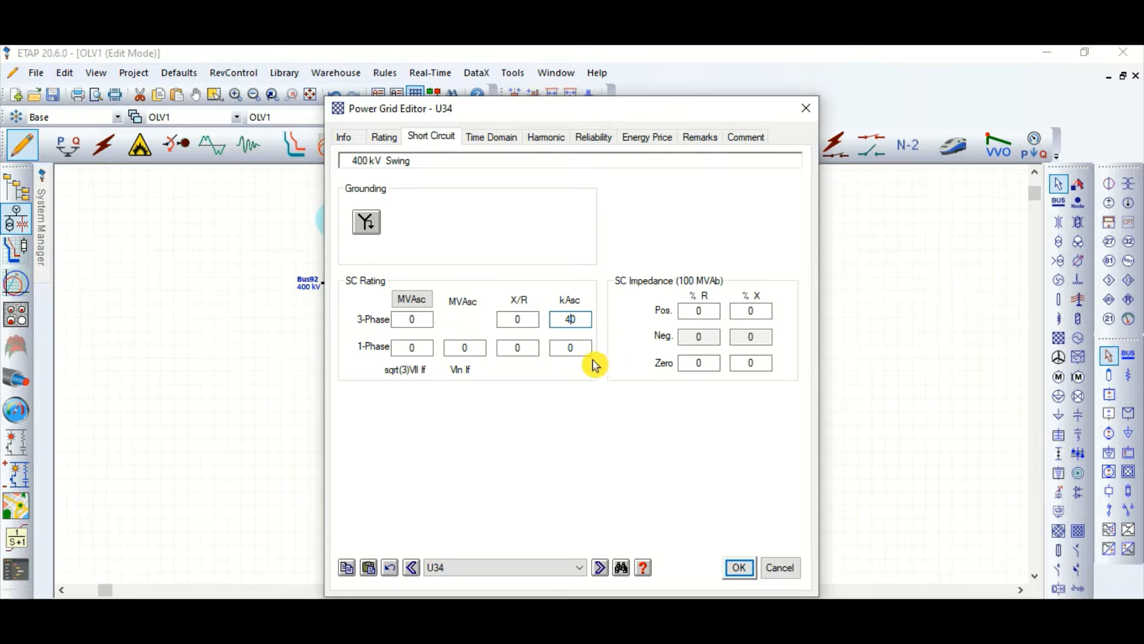
pyautogui.click(512, 322)
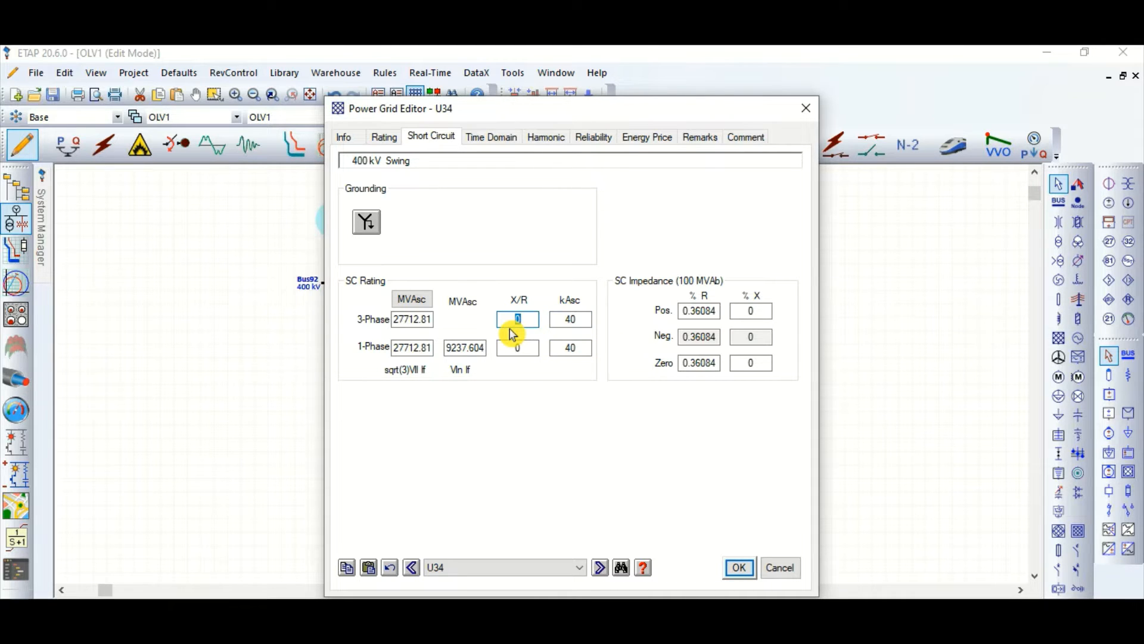
pyautogui.write('14')
pyautogui.click(536, 407)
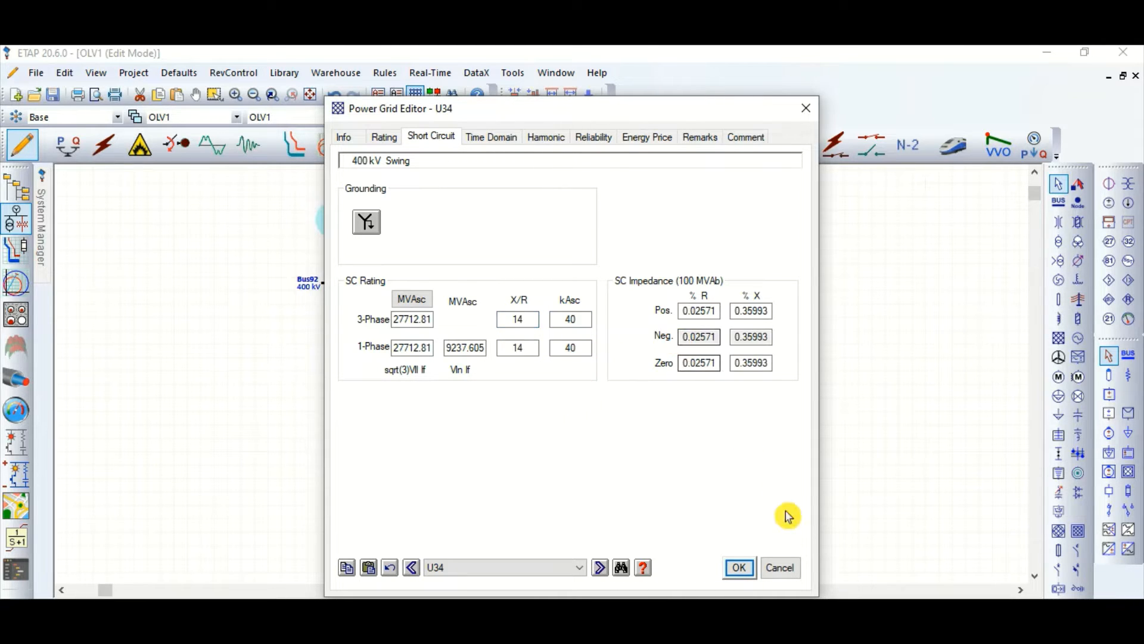
pyautogui.click(744, 570)
# Step: Lengthen the 400 kV bus to both sides, duplicate it and place the copy directly below the original
pyautogui.click(345, 284)
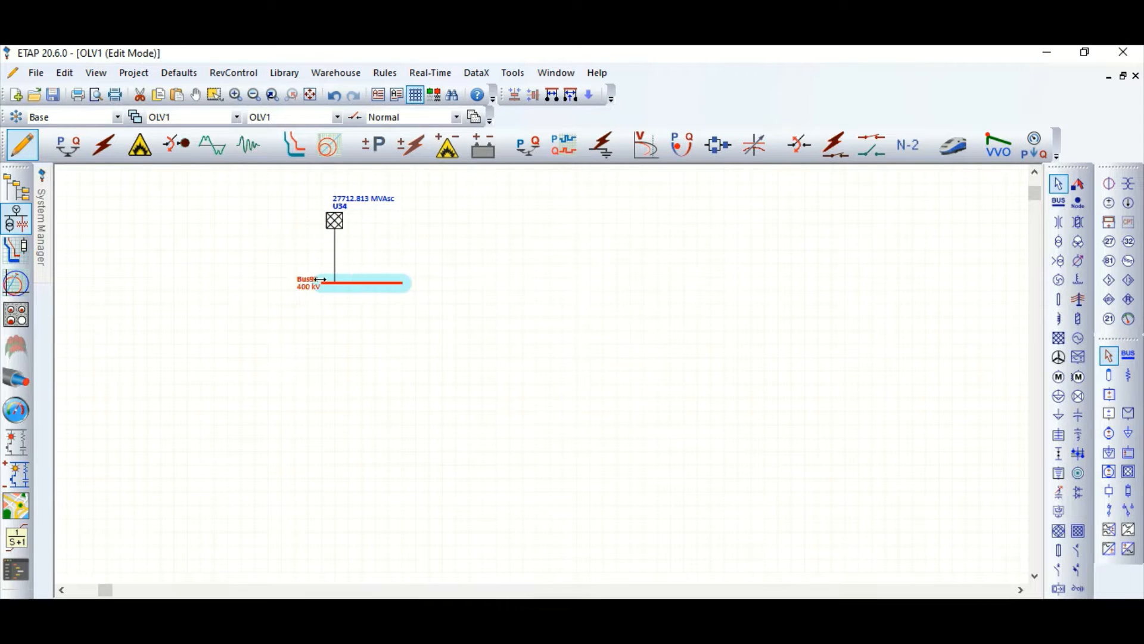
pyautogui.moveTo(276, 286); pyautogui.dragTo(271, 285)
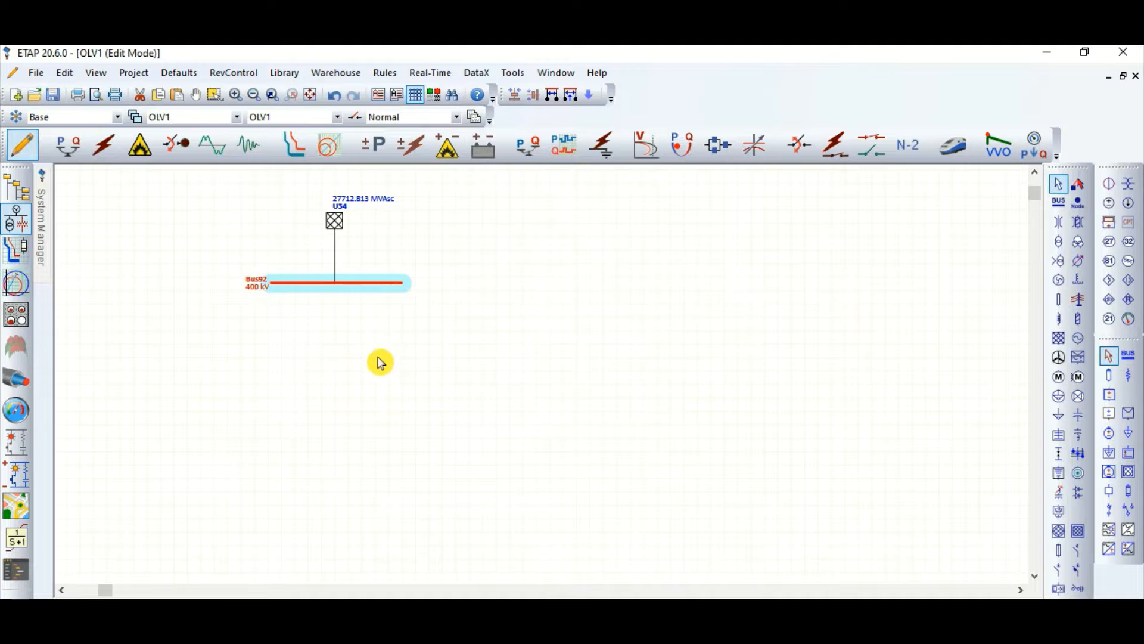
pyautogui.rightClick(541, 280)
pyautogui.click(636, 294)
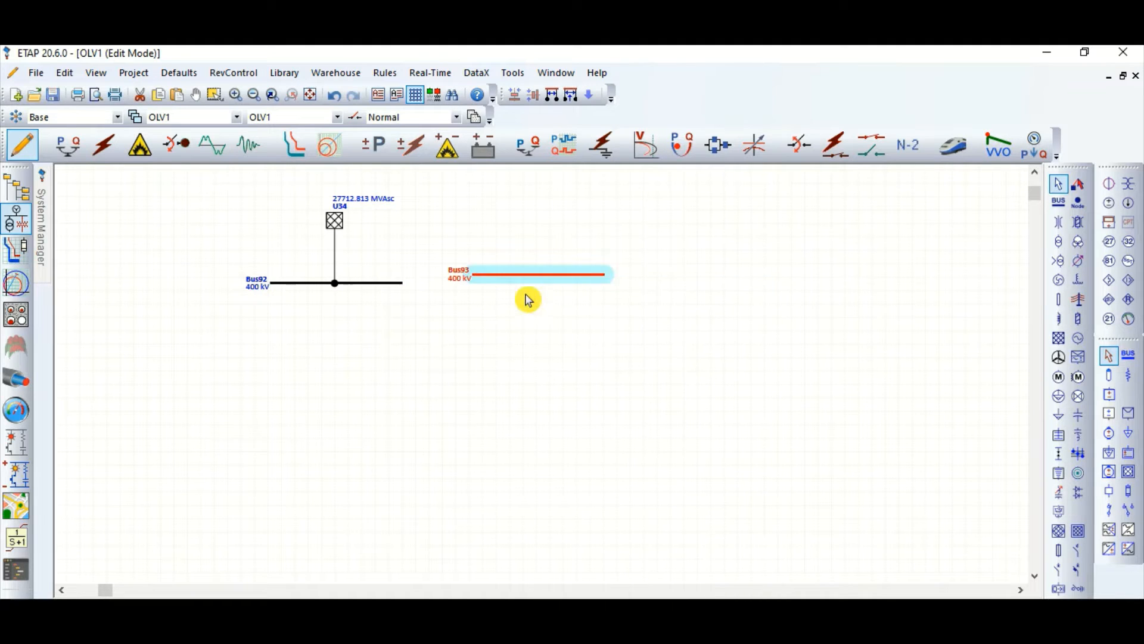
pyautogui.moveTo(530, 272); pyautogui.dragTo(332, 422)
pyautogui.click(472, 374)
# Step: Add a transmission line between the two 400 kV buses, connect both its ends and align it vertically
pyautogui.click(1078, 300)
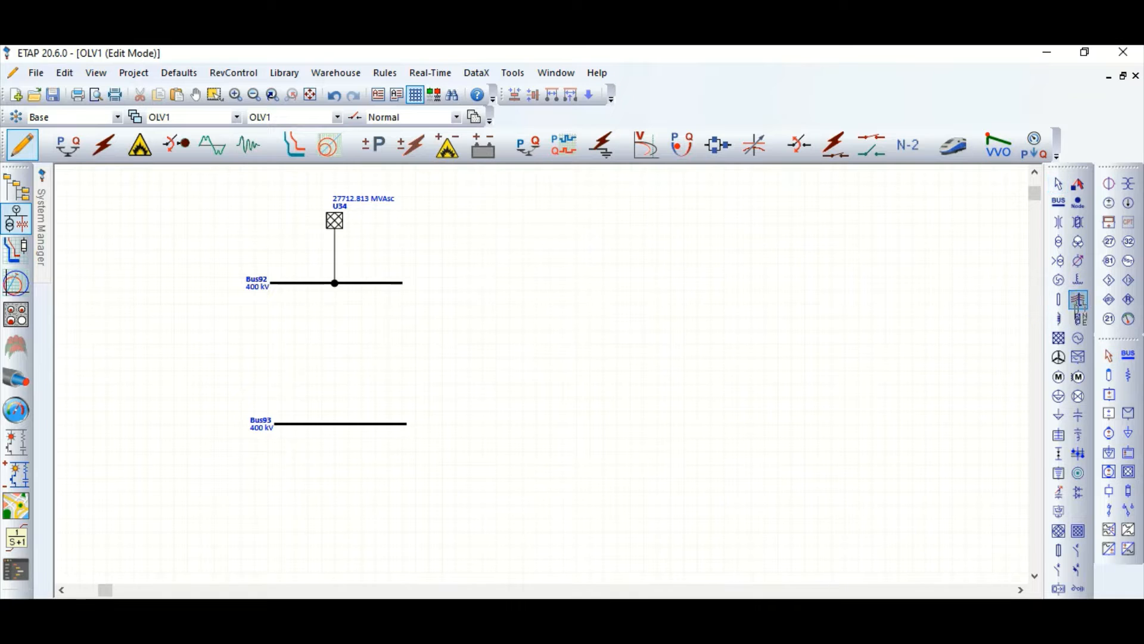
pyautogui.click(336, 354)
pyautogui.moveTo(337, 361); pyautogui.dragTo(333, 283)
pyautogui.moveTo(330, 377); pyautogui.dragTo(329, 424)
pyautogui.moveTo(334, 358)
pyautogui.mouseDown()
pyautogui.moveTo(352, 354)
pyautogui.moveTo(340, 358)
pyautogui.mouseUp()
# Step: Make the transmission line's impedance user-defined, with positive-sequence R-T1 and R-T2 0.1, X 0.2 and Y 3.6 per km
pyautogui.scroll(3, 280, 342)
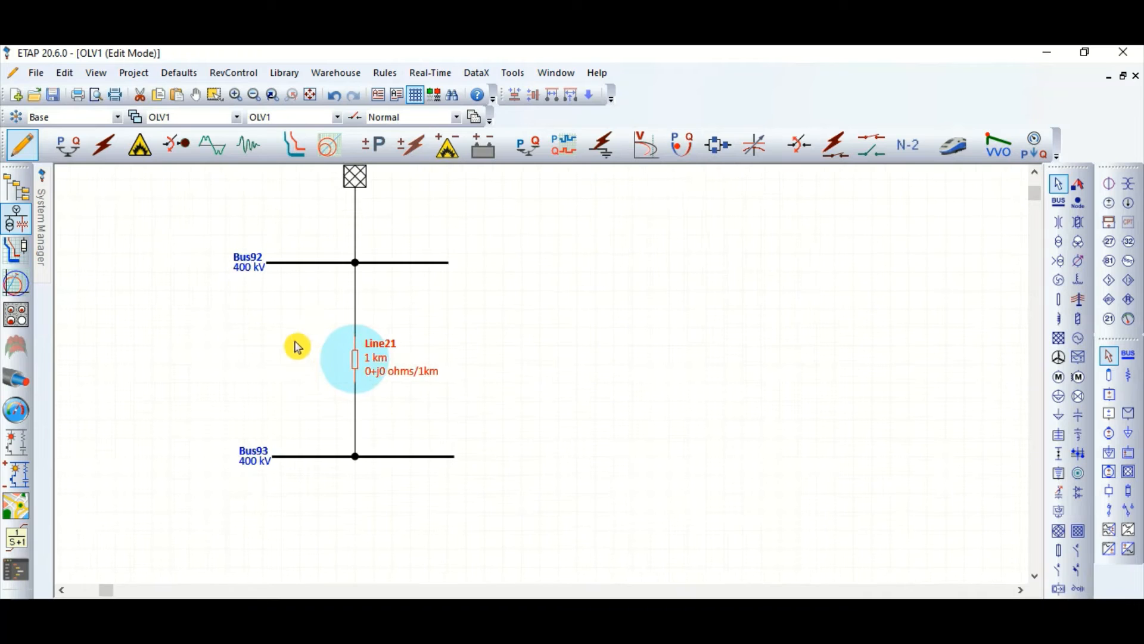
pyautogui.doubleClick(356, 361)
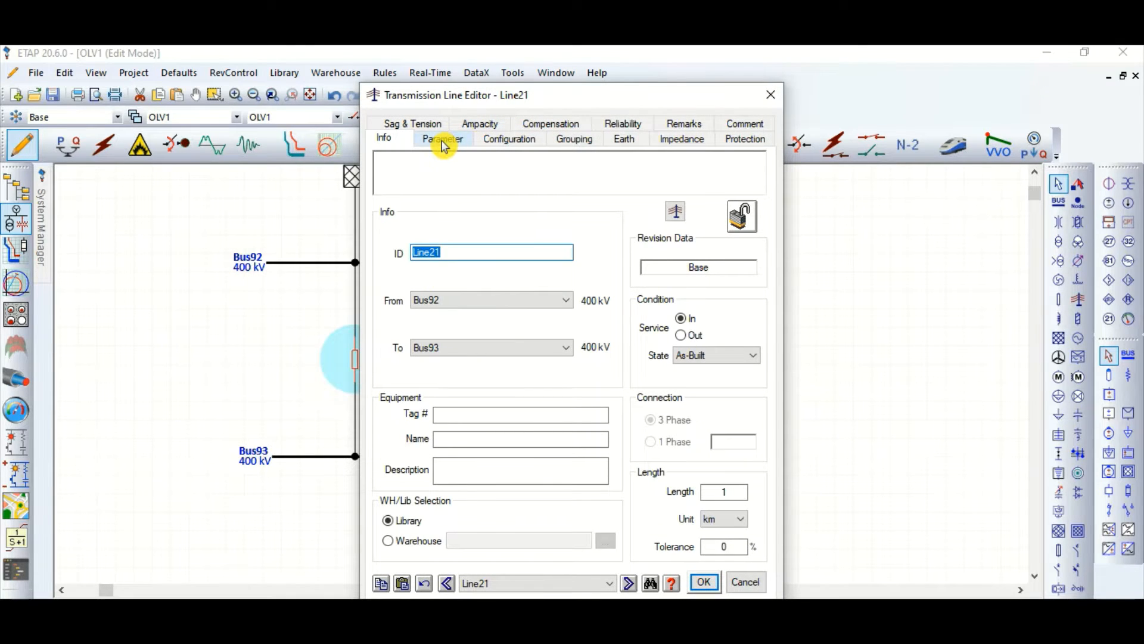
pyautogui.click(443, 141)
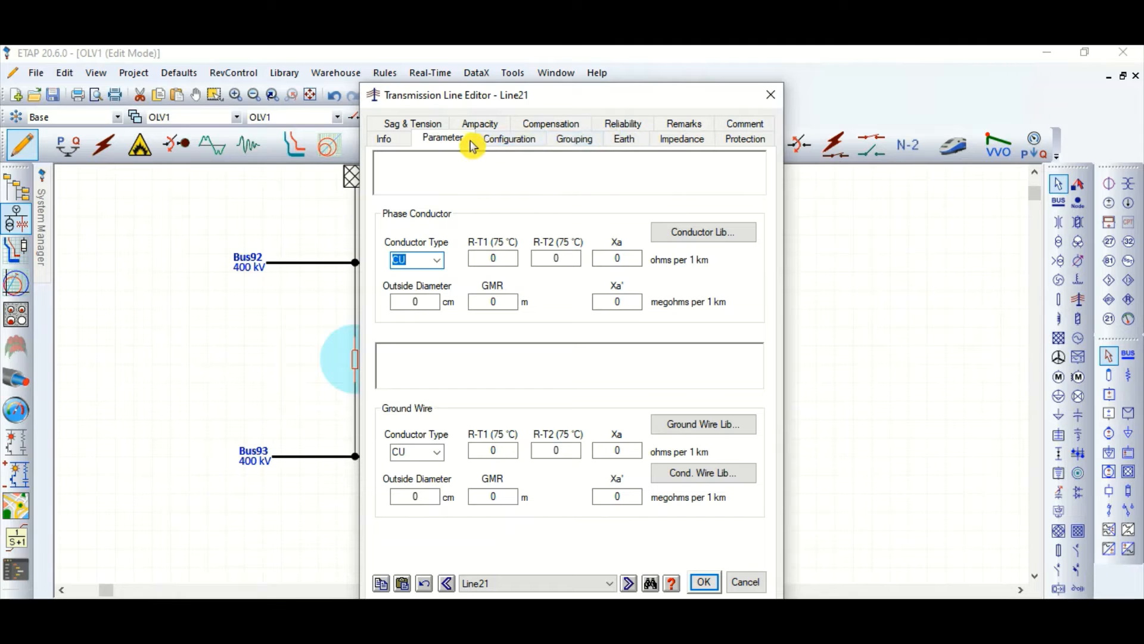
pyautogui.click(512, 142)
pyautogui.click(689, 143)
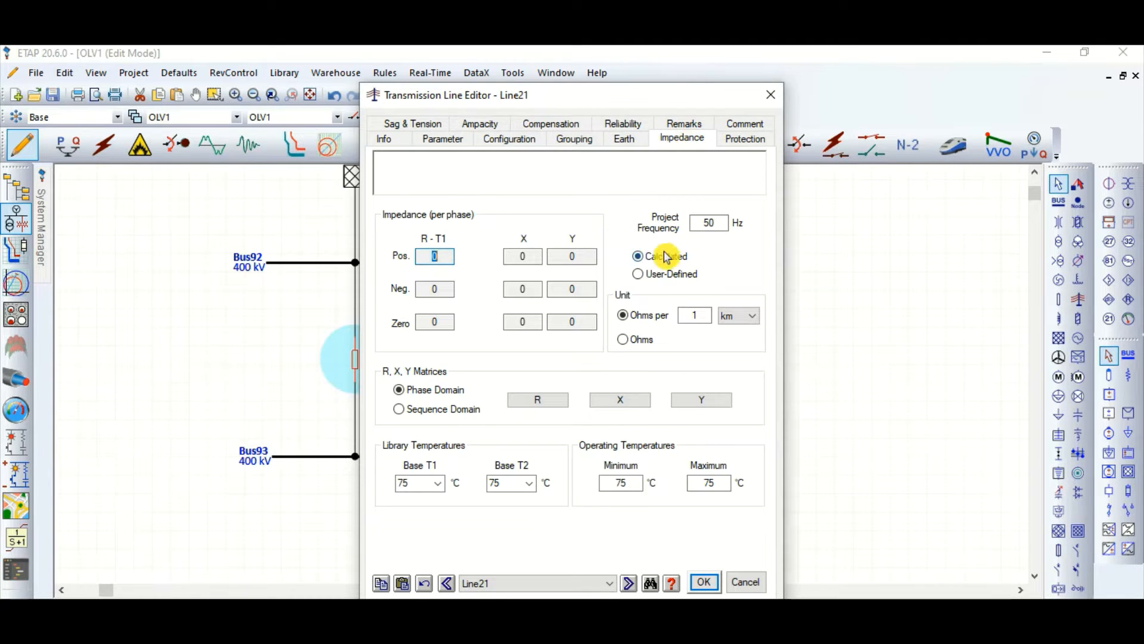
pyautogui.click(666, 274)
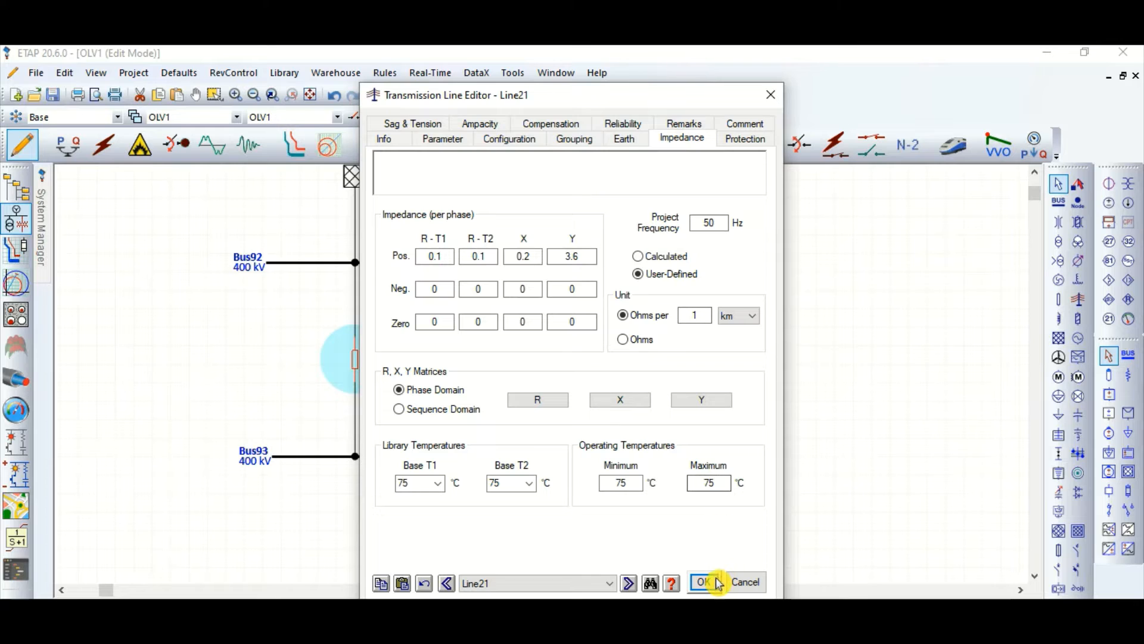
# Step: Set the transmission line's length to 50 km and apply the line settings
pyautogui.click(385, 139)
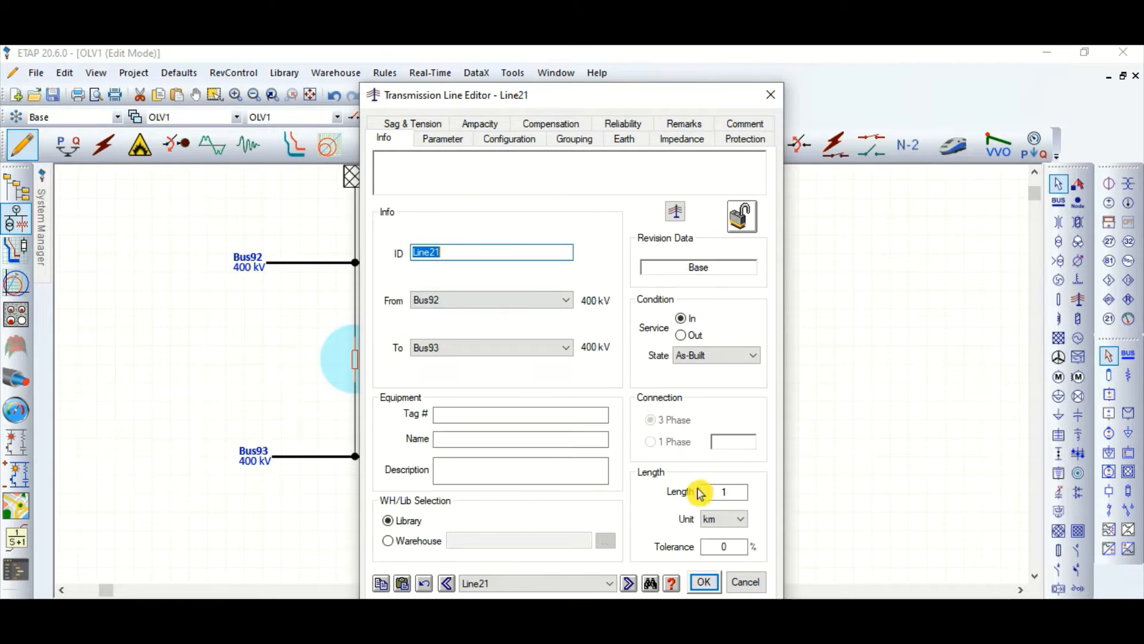
pyautogui.click(702, 490)
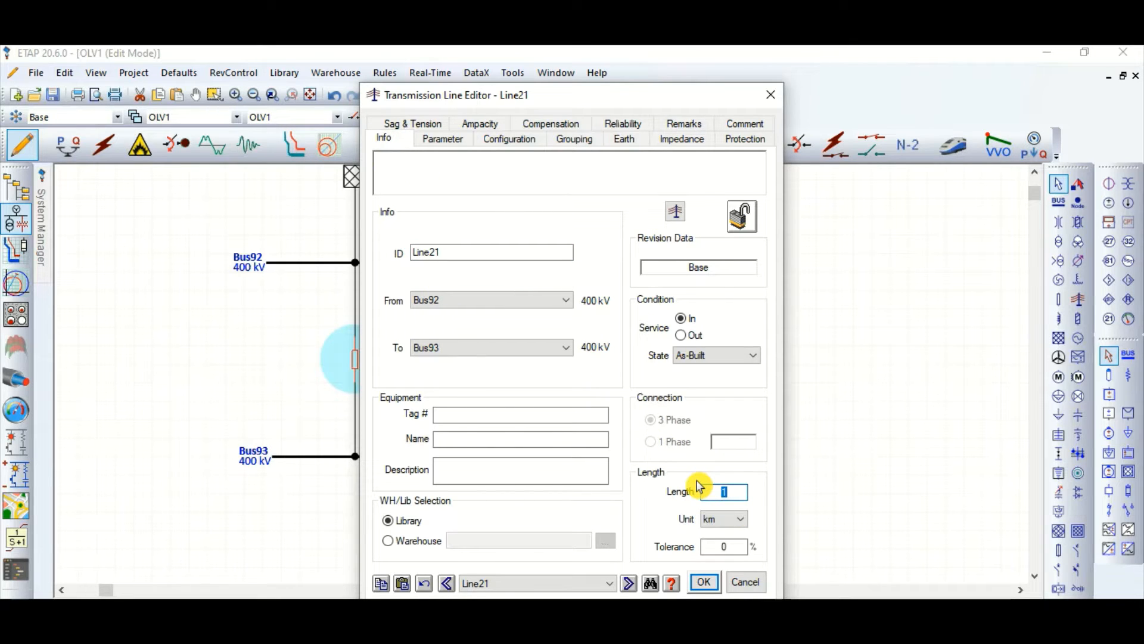
pyautogui.click(709, 587)
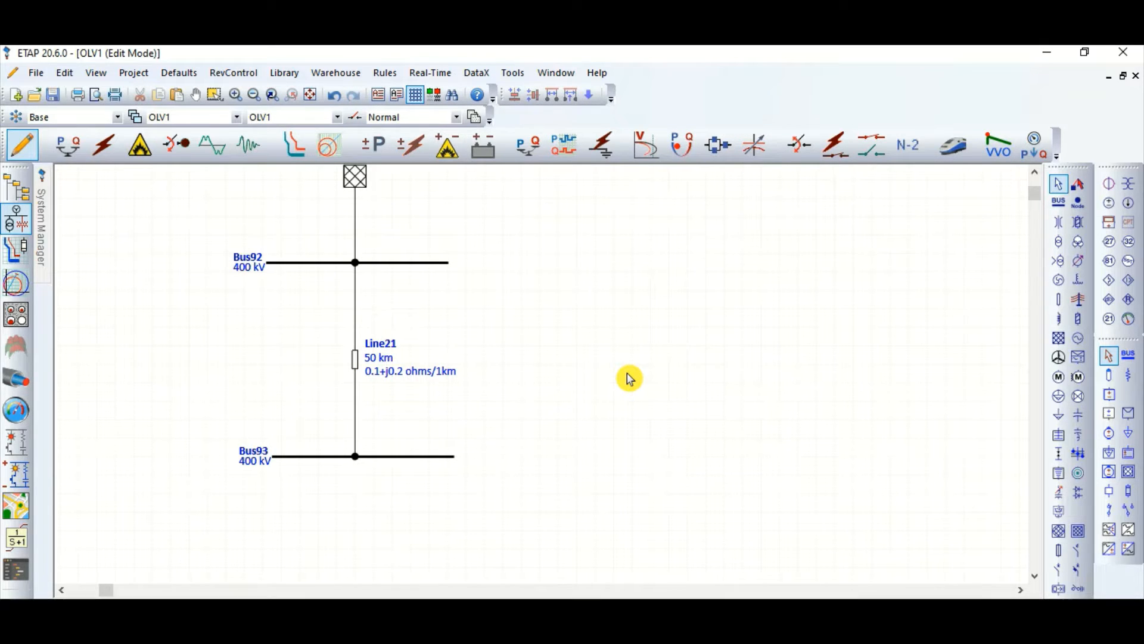
# Step: Place a new bus below the lower 400 kV bus and set its nominal voltage to 11 kV
pyautogui.scroll(-2, 401, 309)
pyautogui.scroll(-2, 456, 305)
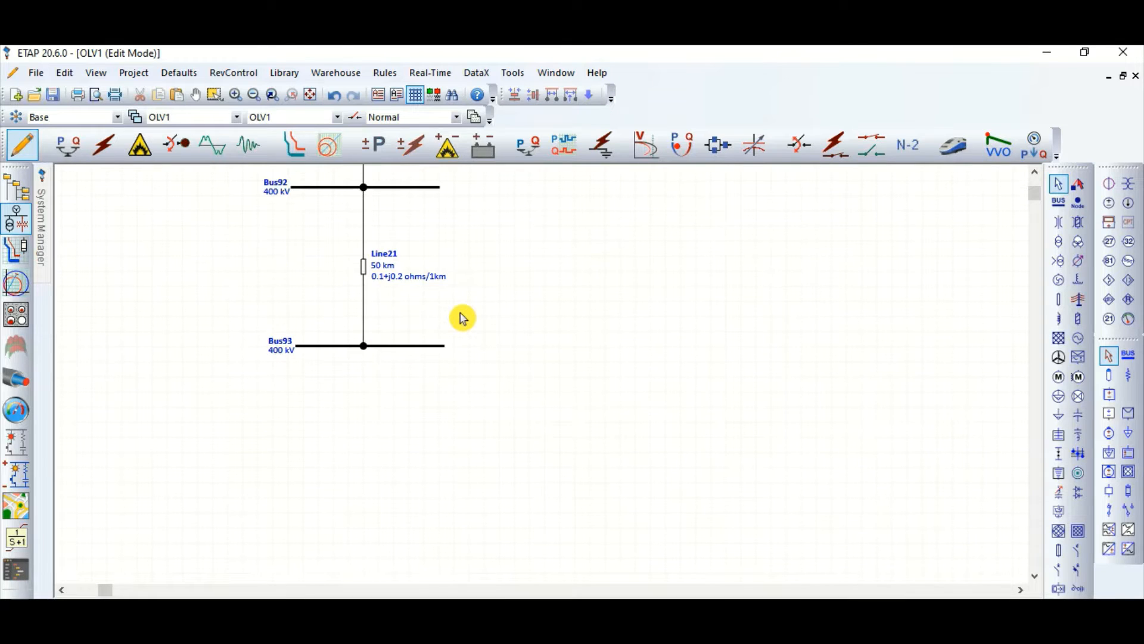
pyautogui.click(1059, 202)
pyautogui.click(364, 489)
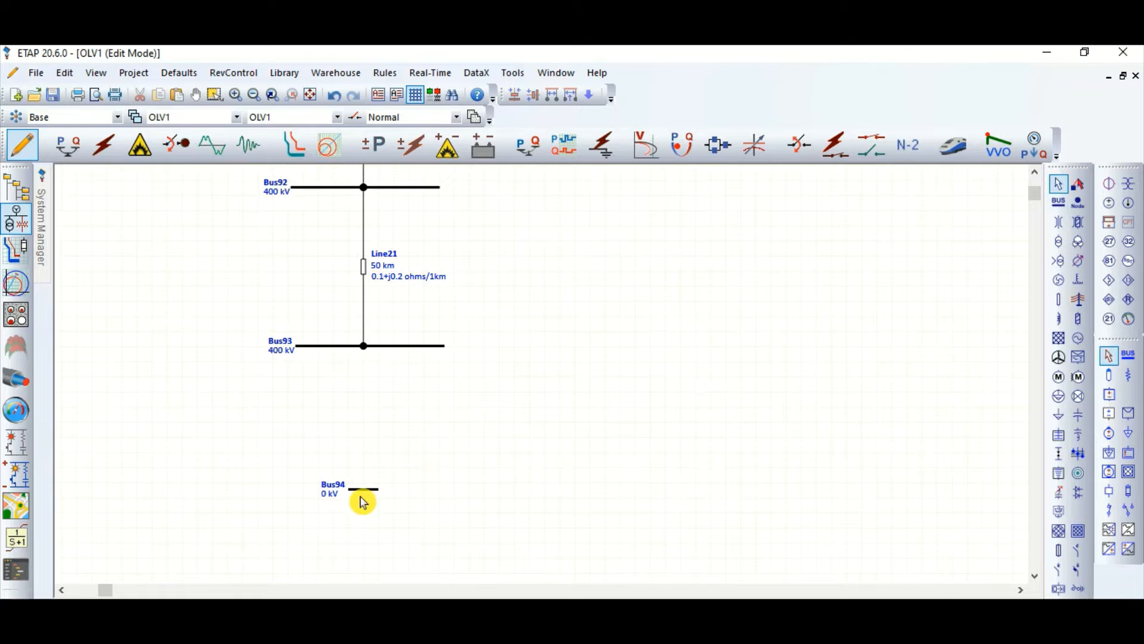
pyautogui.doubleClick(365, 494)
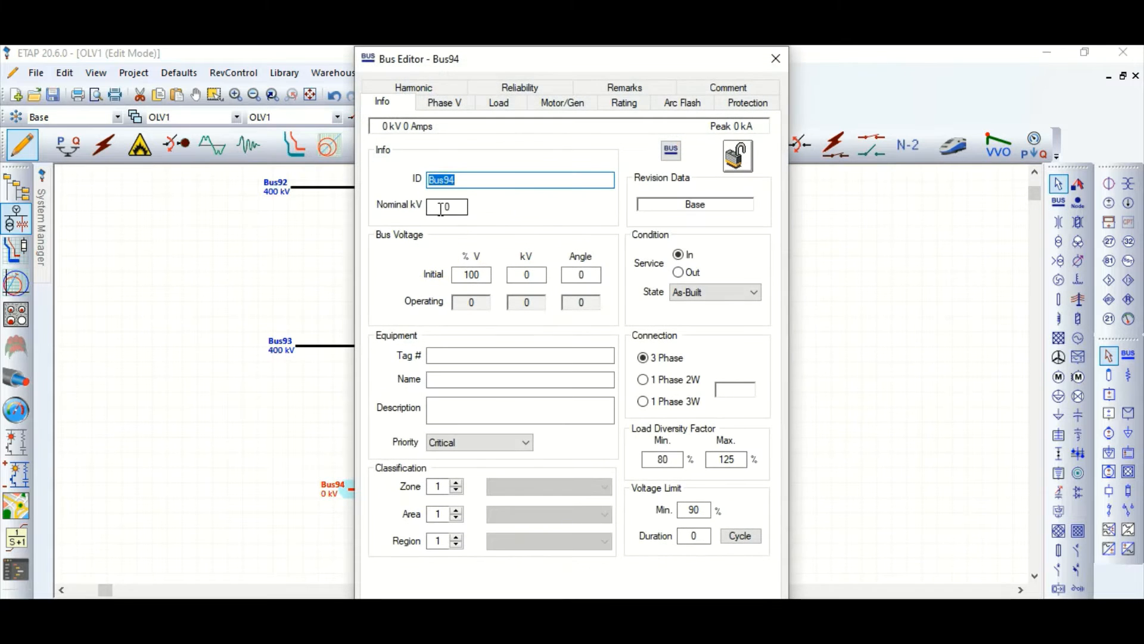
pyautogui.doubleClick(458, 206)
pyautogui.press('Return')
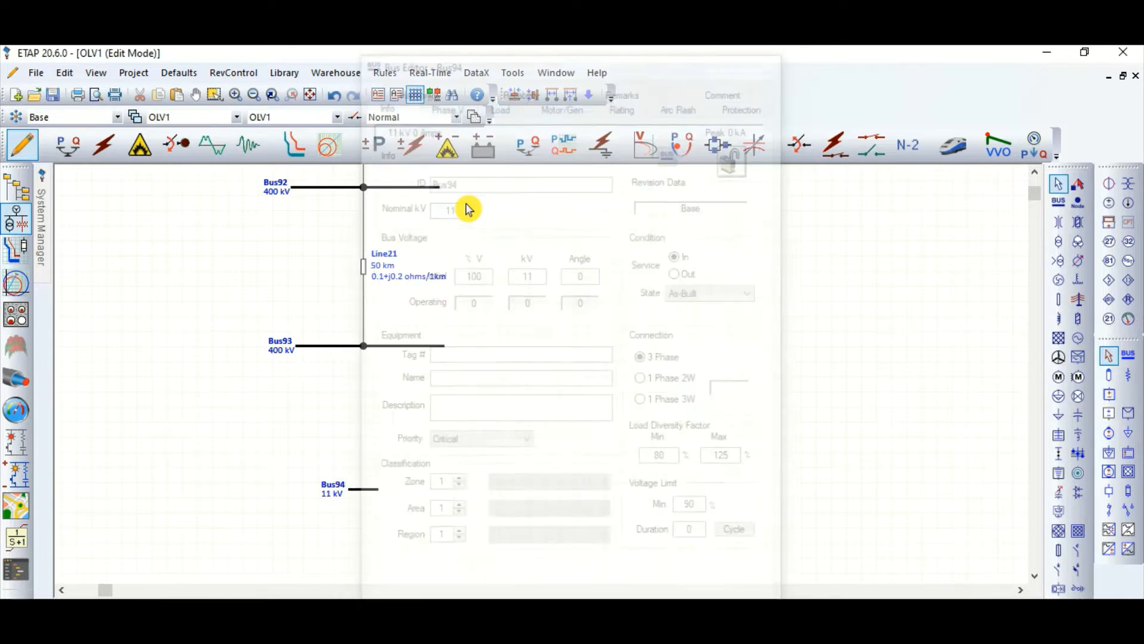
# Step: Add a two-winding transformer between the lower 400 kV bus and the 11 kV bus and connect both windings
pyautogui.click(1067, 243)
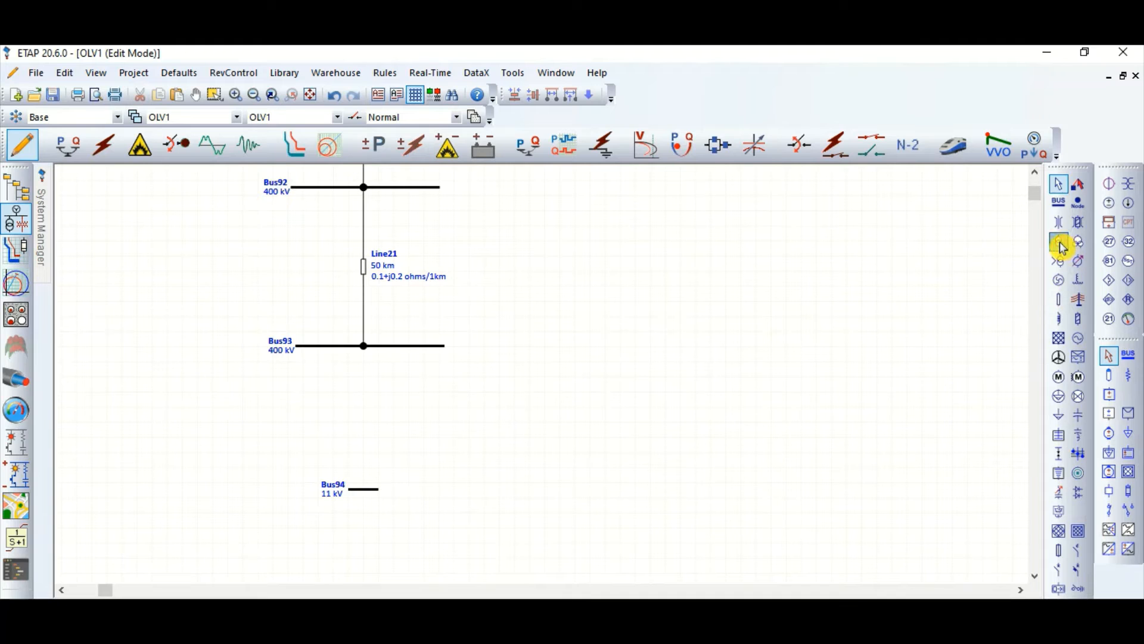
pyautogui.click(365, 409)
pyautogui.moveTo(365, 401); pyautogui.dragTo(364, 346)
pyautogui.moveTo(363, 442); pyautogui.dragTo(372, 493)
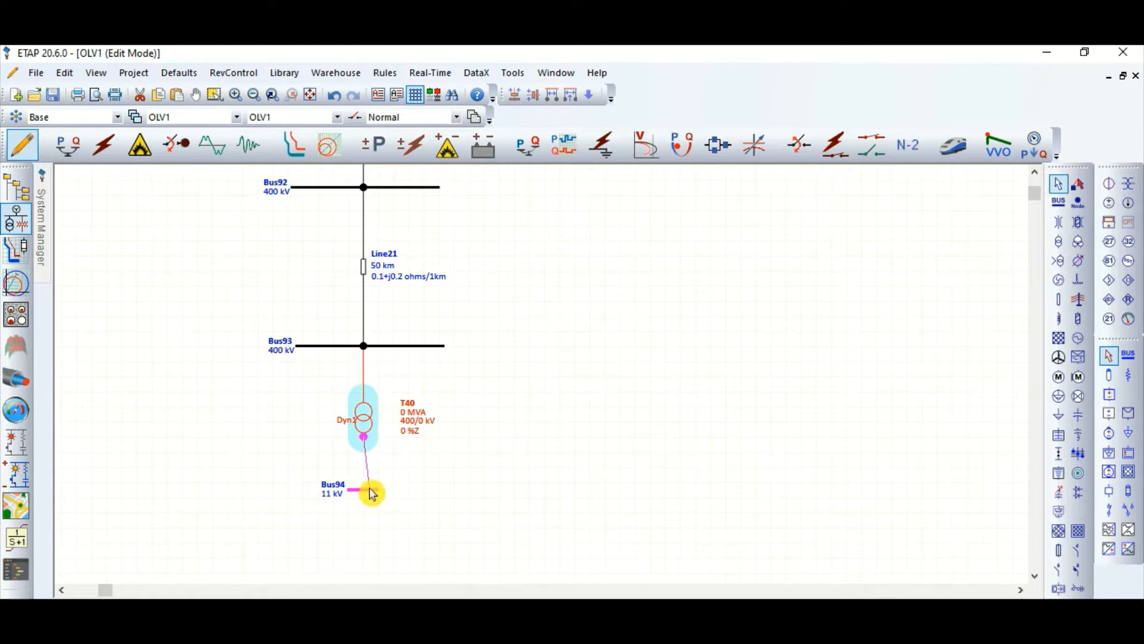
# Step: Finish connecting the transformer's secondary winding to the 11 kV bus and lengthen that bus on both sides
pyautogui.click(372, 489)
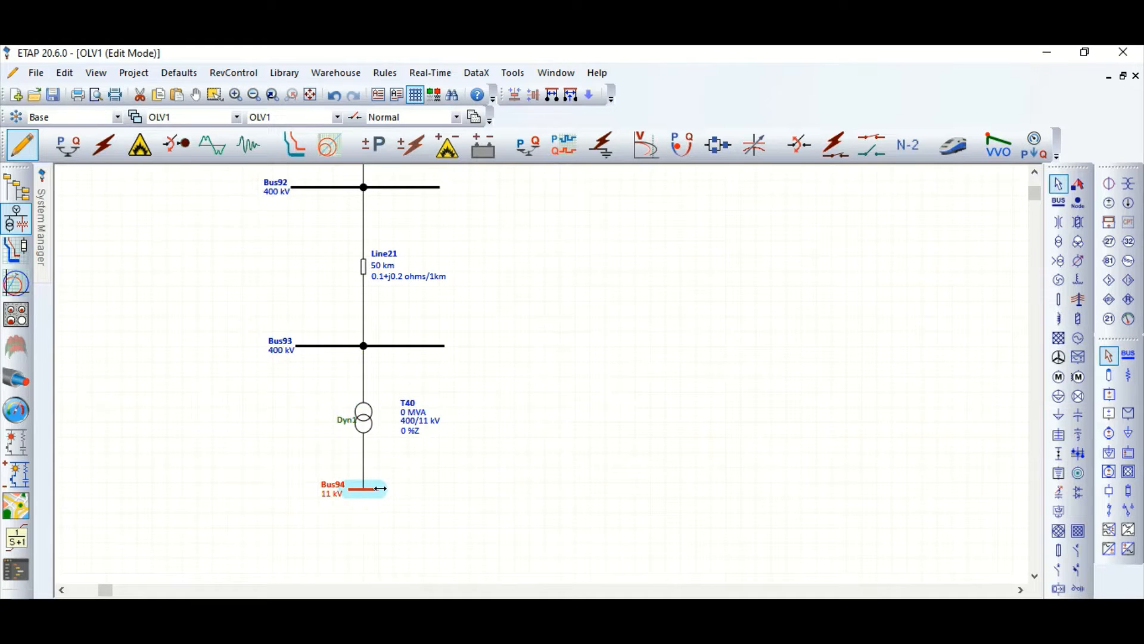
pyautogui.moveTo(452, 489); pyautogui.dragTo(451, 489)
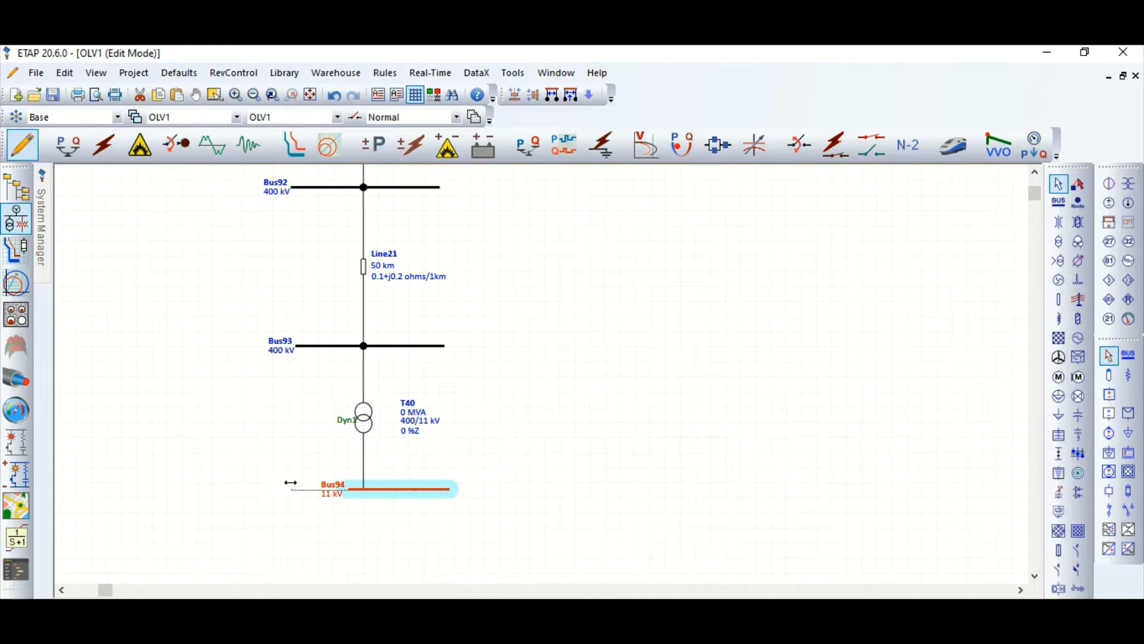
pyautogui.moveTo(290, 482); pyautogui.dragTo(281, 486)
pyautogui.click(378, 454)
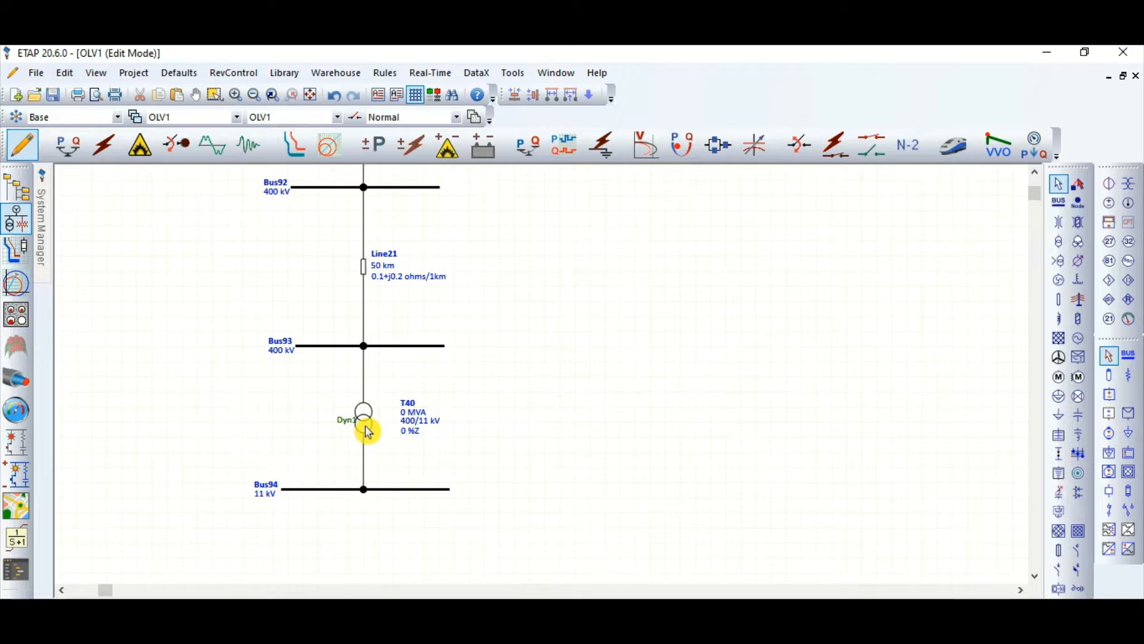
# Step: Set the two-winding transformer's rated power to 25 MVA
pyautogui.doubleClick(368, 431)
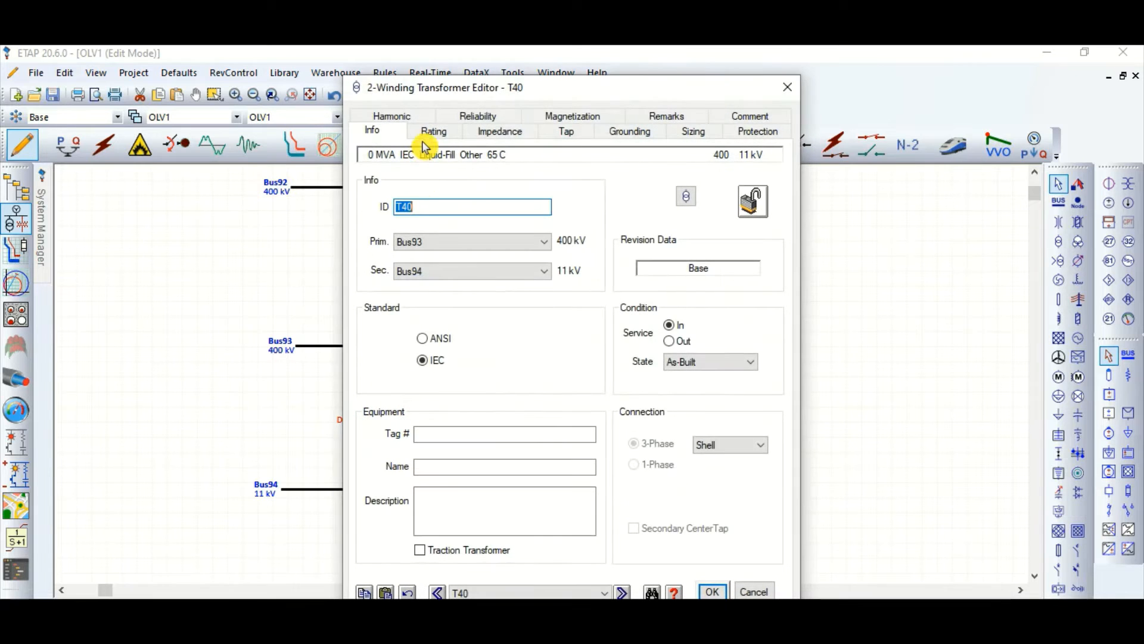
pyautogui.click(428, 134)
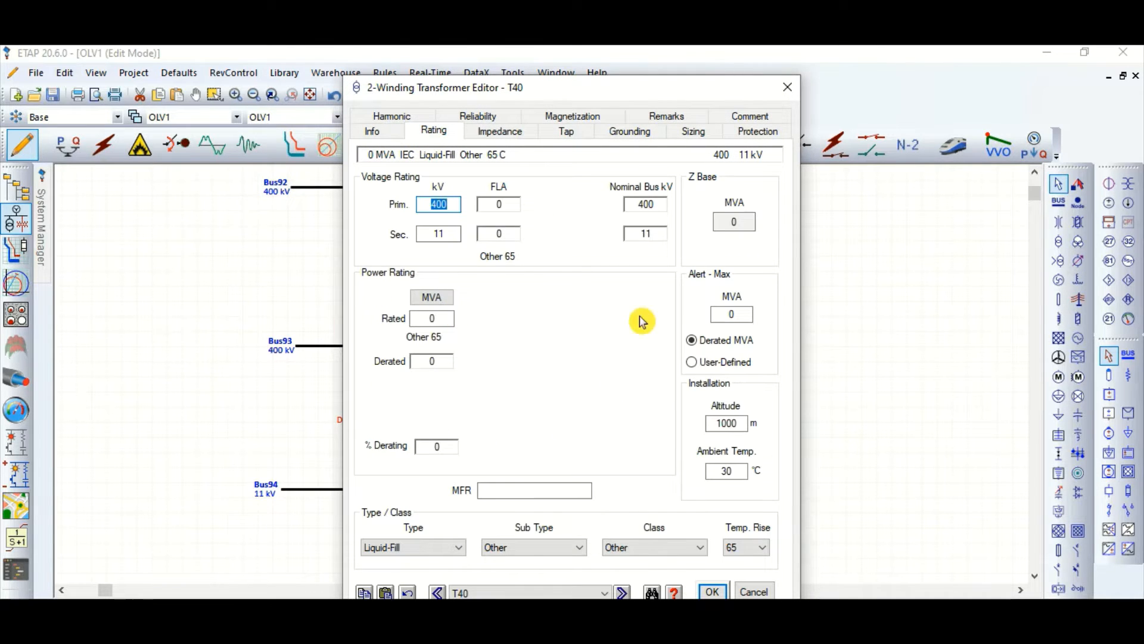
pyautogui.click(413, 320)
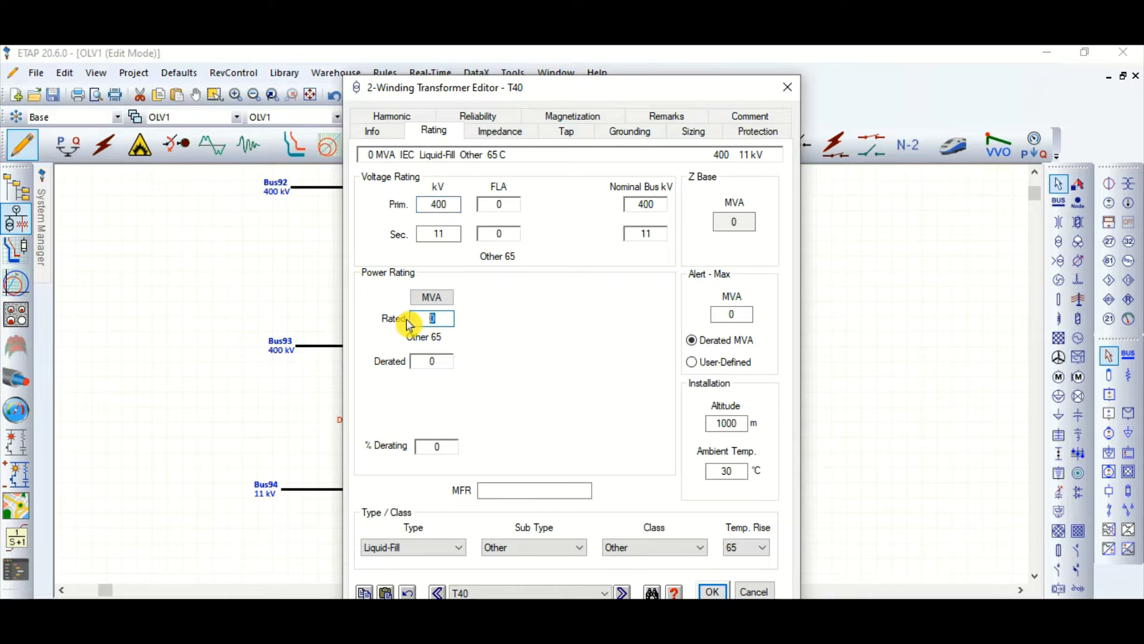
pyautogui.press('Tab')
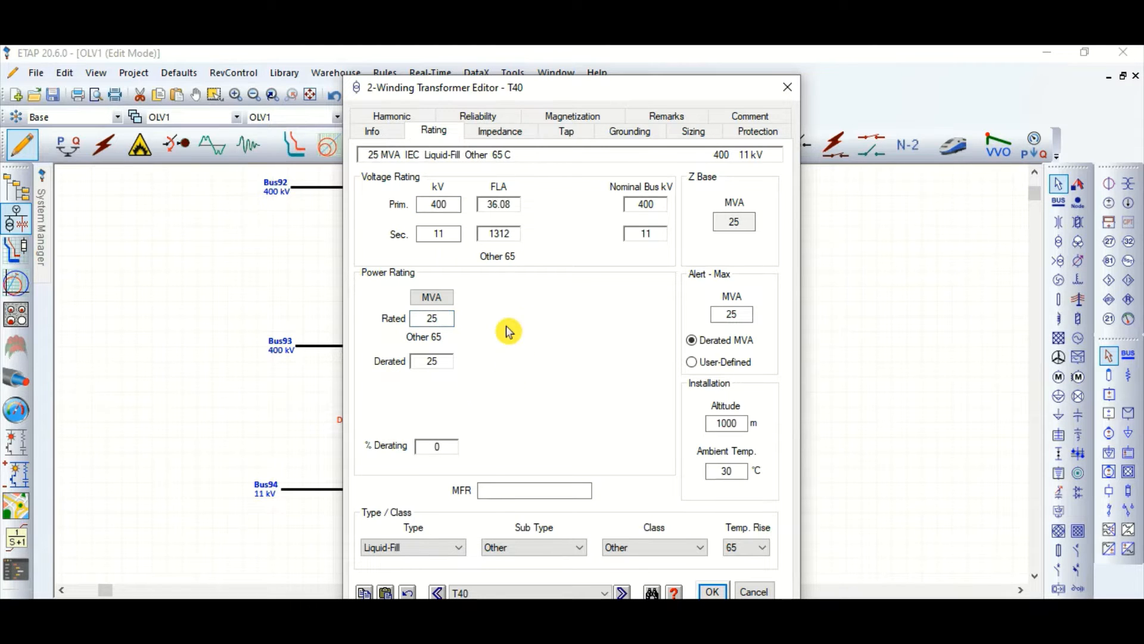
# Step: Fill the transformer's impedance with the typical Z and X/R values and apply the transformer settings
pyautogui.click(500, 131)
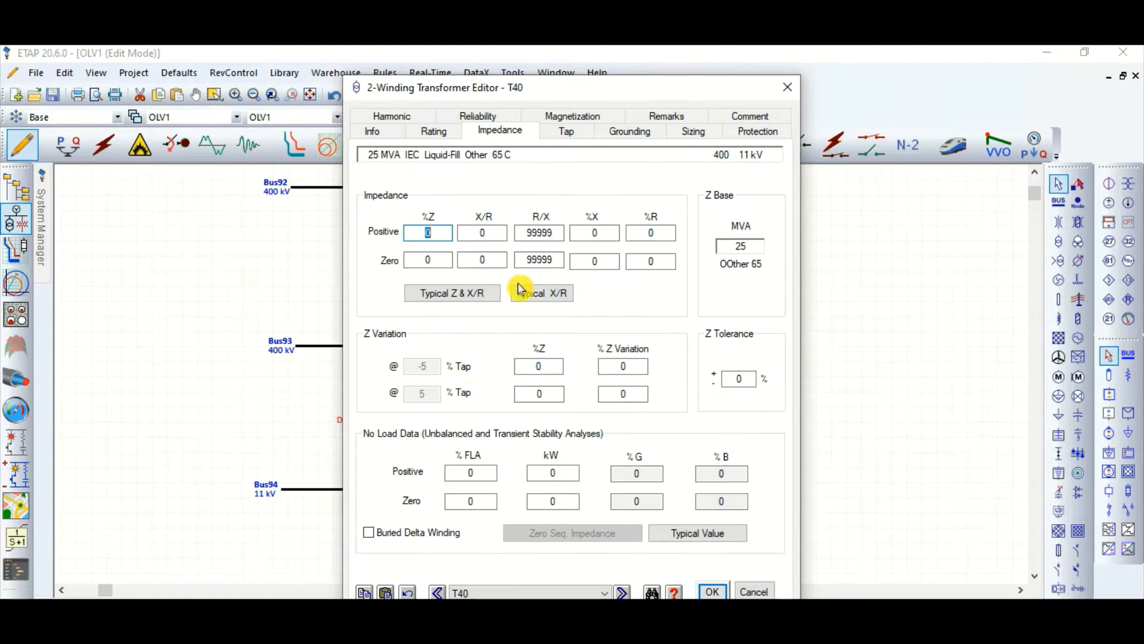
pyautogui.click(448, 293)
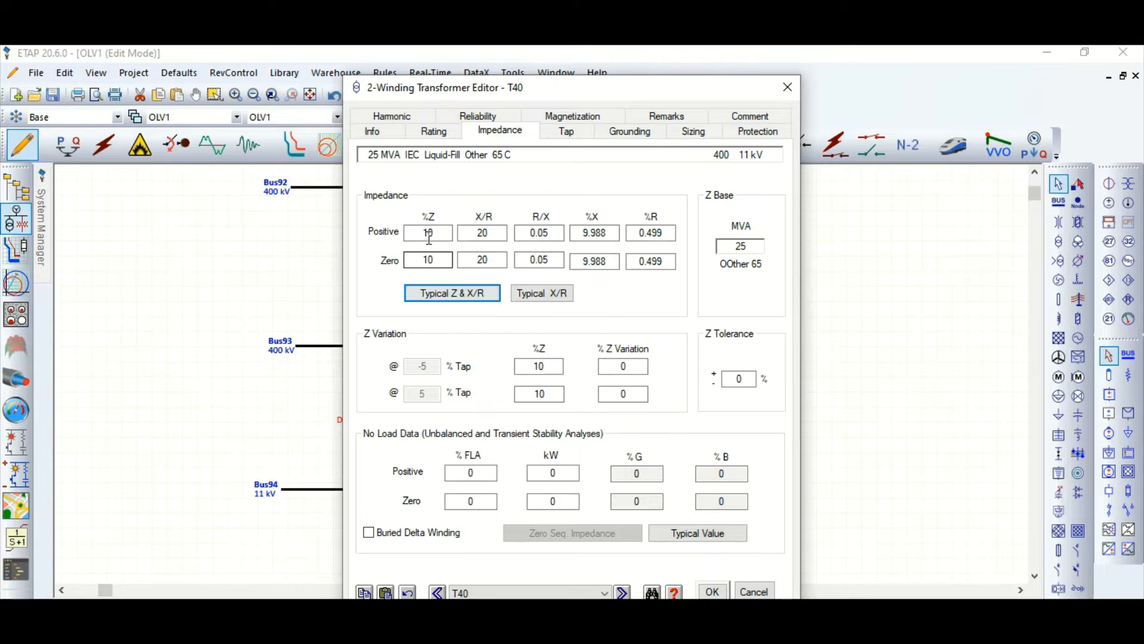
pyautogui.click(714, 591)
pyautogui.click(584, 448)
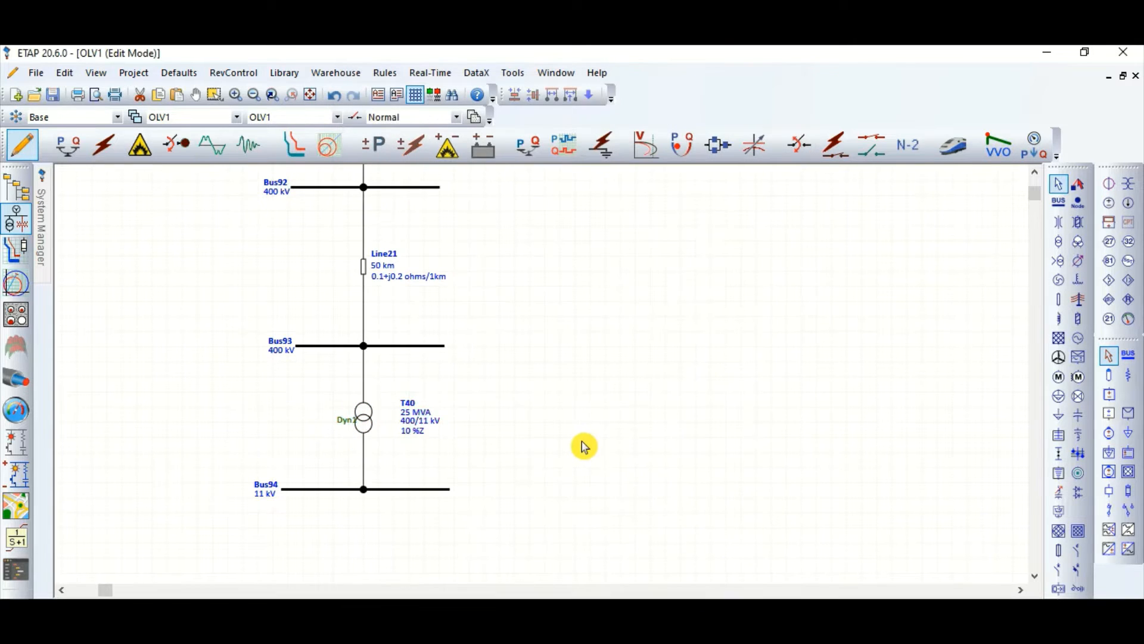
# Step: Extend the 11 kV bus further at both ends to make room for more equipment
pyautogui.scroll(-2, 603, 420)
pyautogui.click(427, 414)
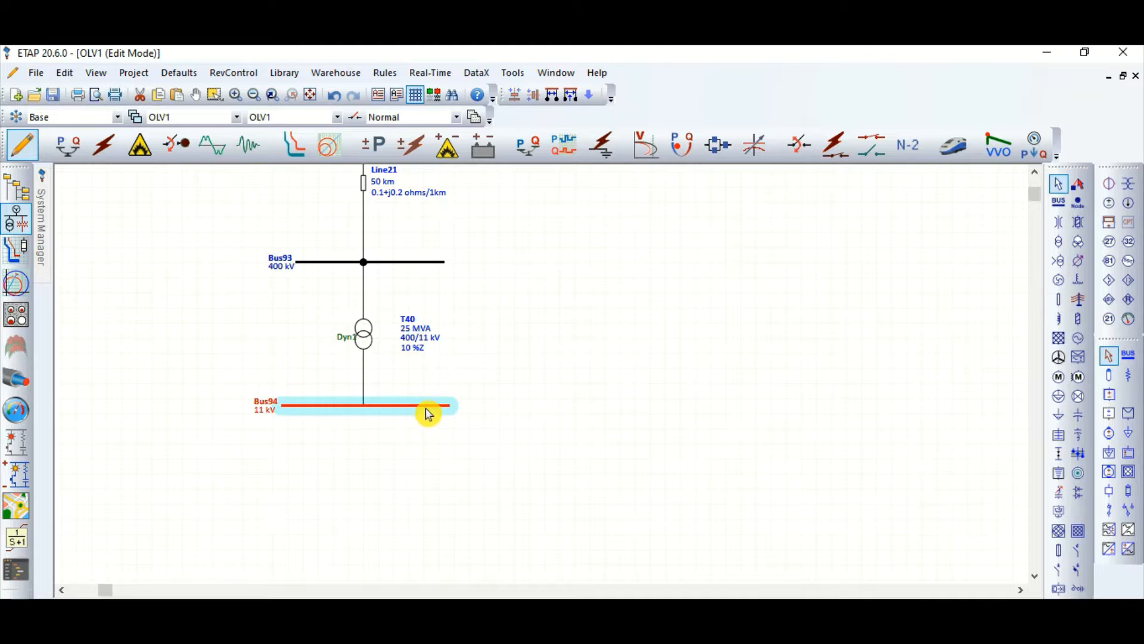
pyautogui.moveTo(456, 416); pyautogui.dragTo(554, 405)
pyautogui.click(334, 406)
pyautogui.moveTo(281, 406); pyautogui.dragTo(186, 412)
pyautogui.click(233, 328)
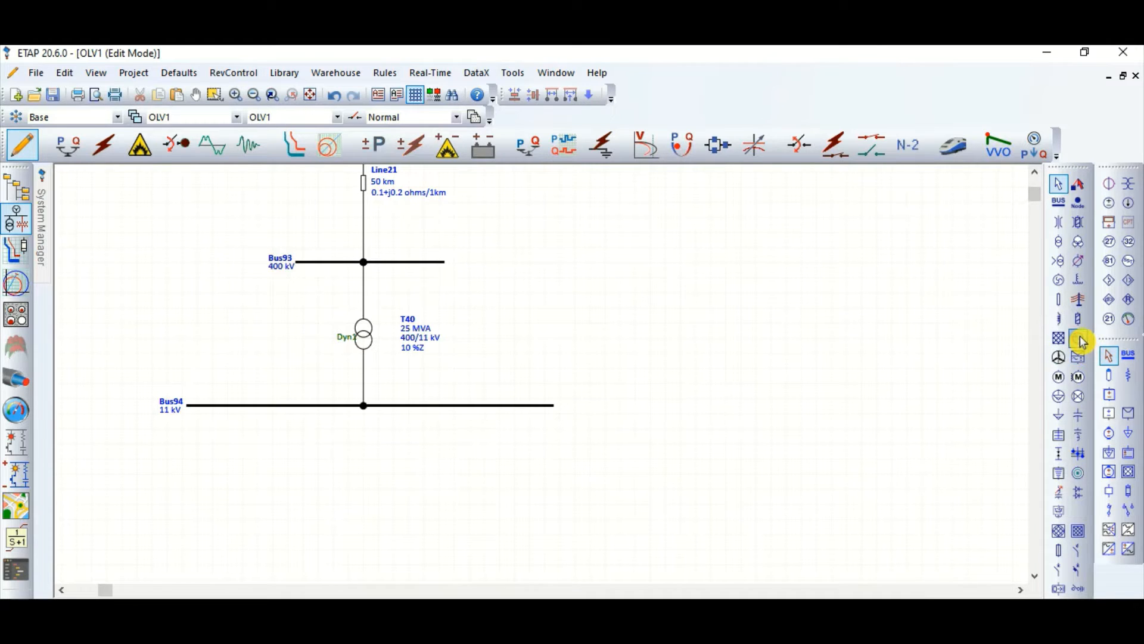
# Step: Place a synchronous generator above the 11 kV bus, left of the transformer, and connect it to the bus
pyautogui.click(1080, 339)
pyautogui.click(237, 356)
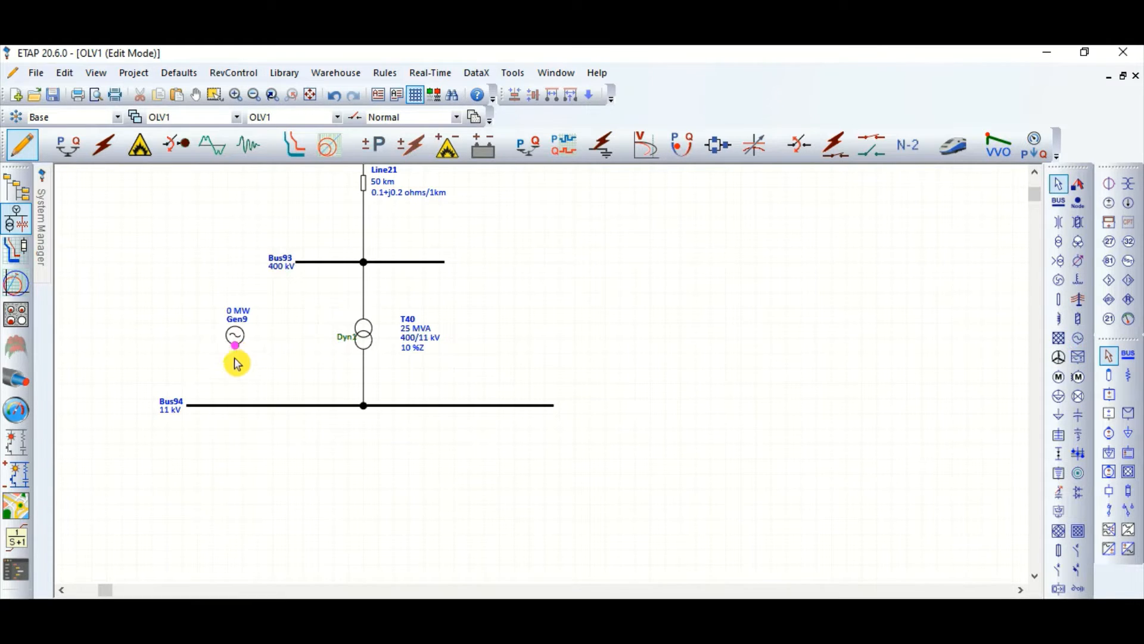
pyautogui.moveTo(237, 363); pyautogui.dragTo(235, 406)
# Step: Set the generator's rating to 8 MW with a power factor of 80 %
pyautogui.doubleClick(235, 334)
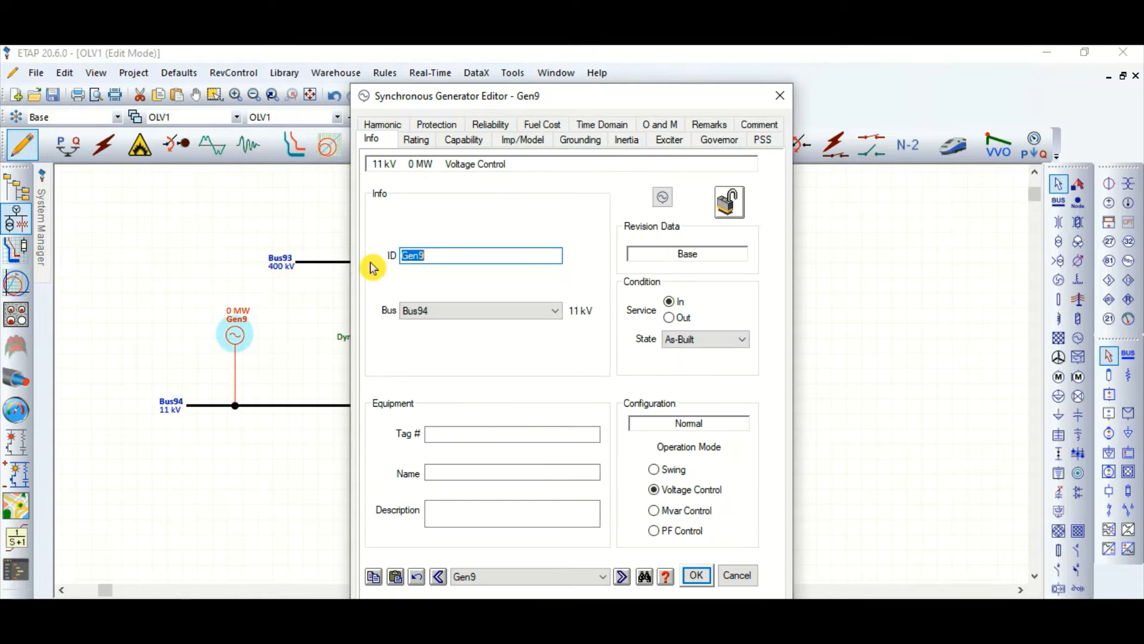
pyautogui.click(416, 141)
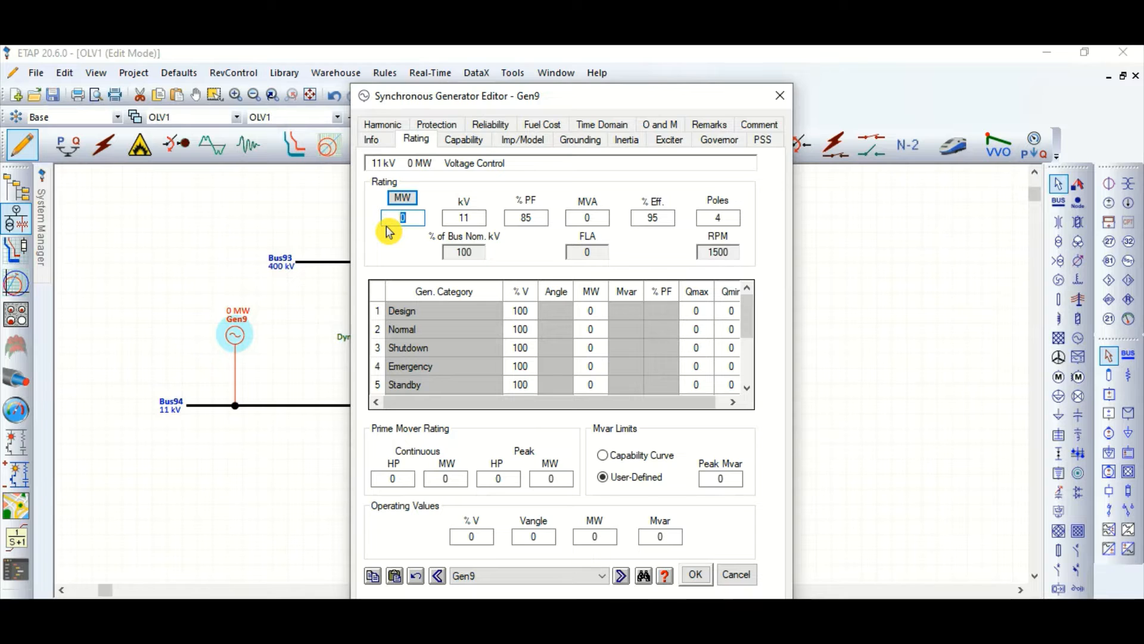
pyautogui.write('8')
pyautogui.press('Tab')
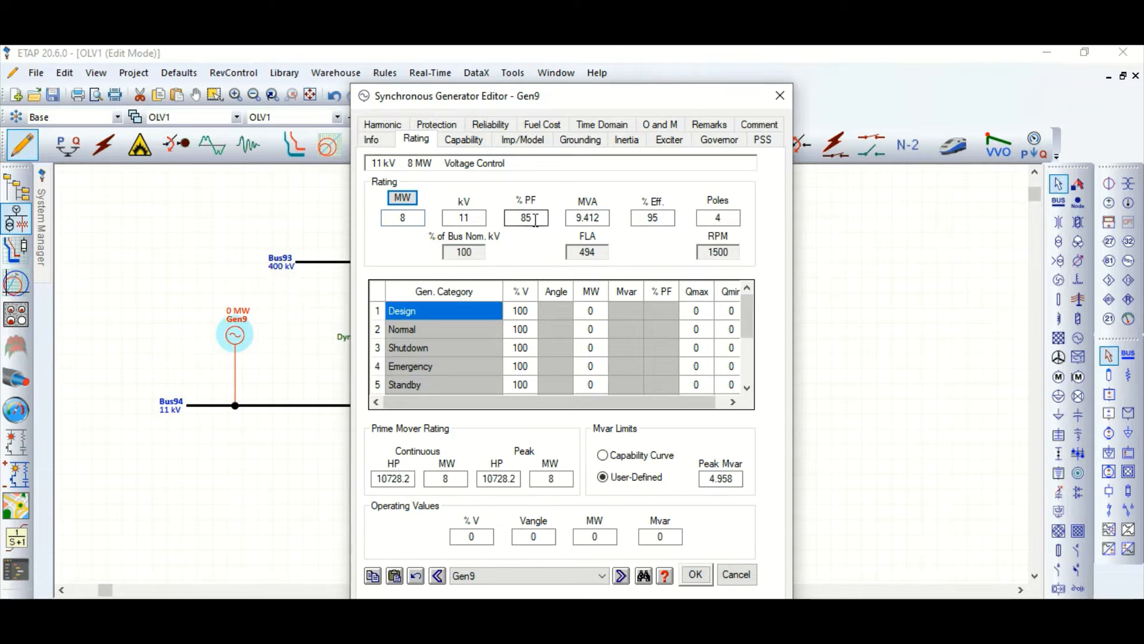
pyautogui.click(537, 218)
pyautogui.write('0')
pyautogui.press('Tab')
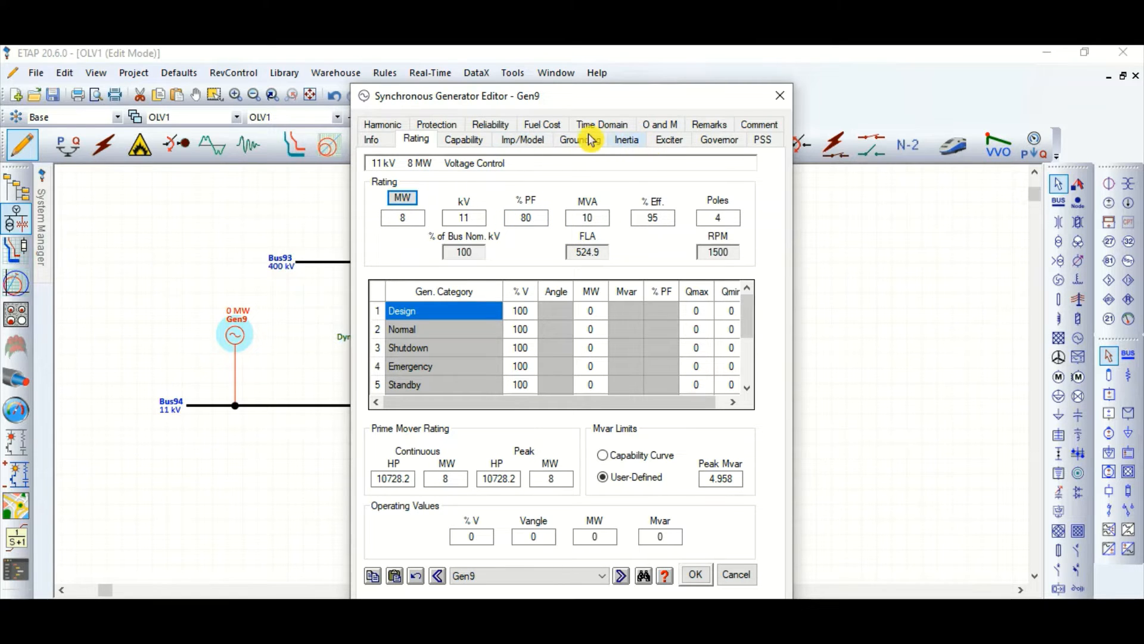
# Step: Switch the generator's dynamic model to Subtransient, load the typical data and apply the generator settings
pyautogui.click(524, 142)
pyautogui.click(416, 338)
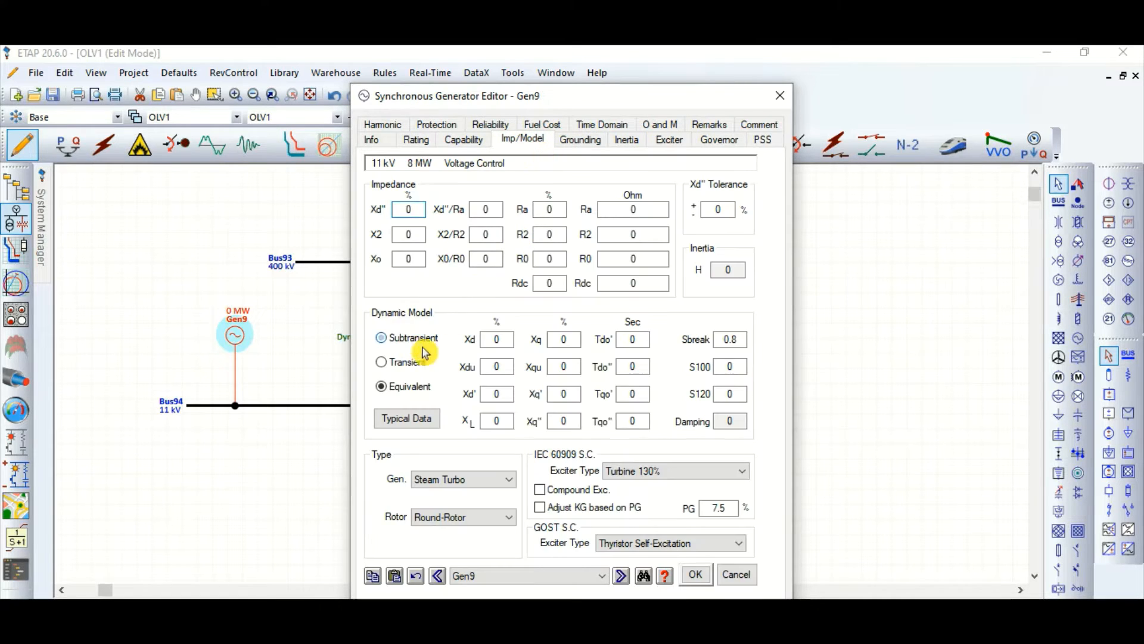
pyautogui.click(421, 423)
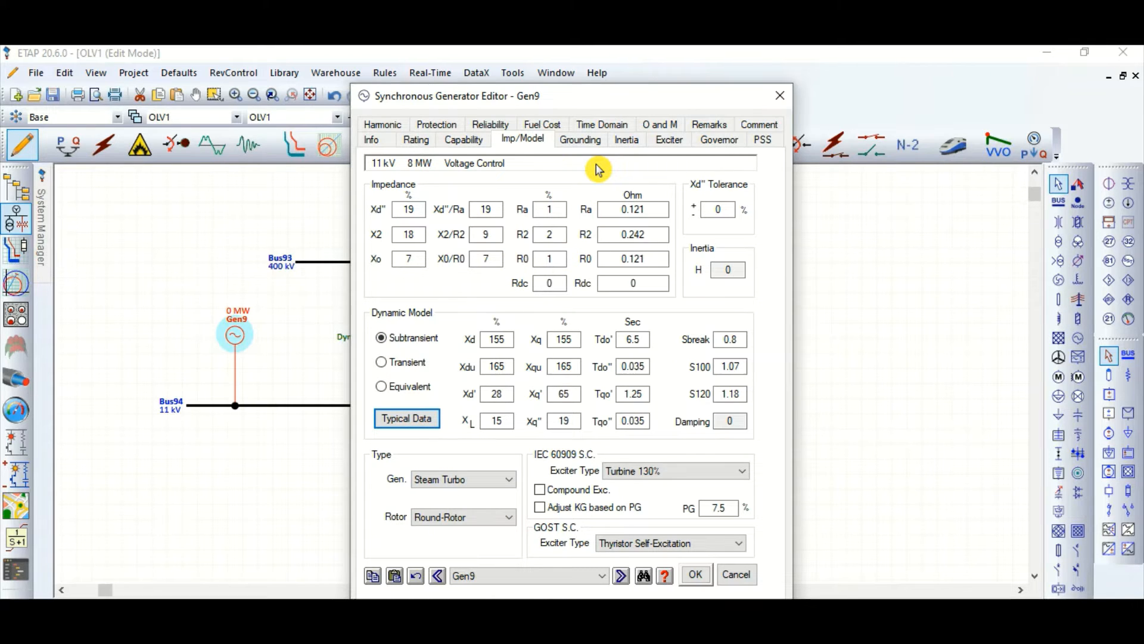
pyautogui.click(695, 575)
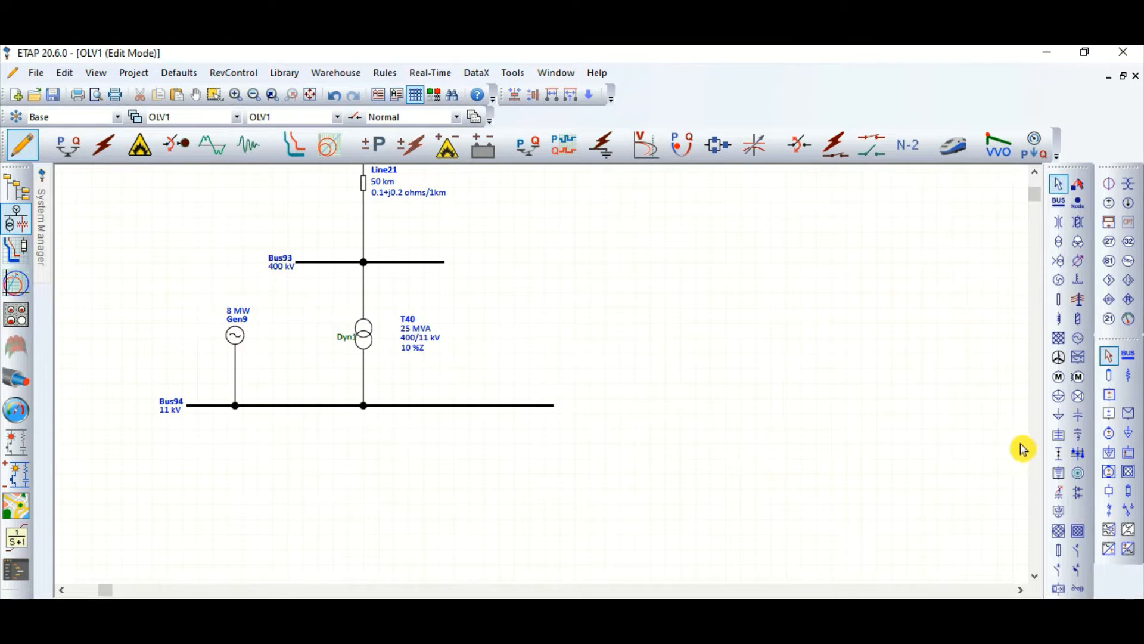
# Step: Insert a circuit breaker between the transformer's secondary side and the 11 kV bus
pyautogui.click(1059, 571)
pyautogui.click(363, 374)
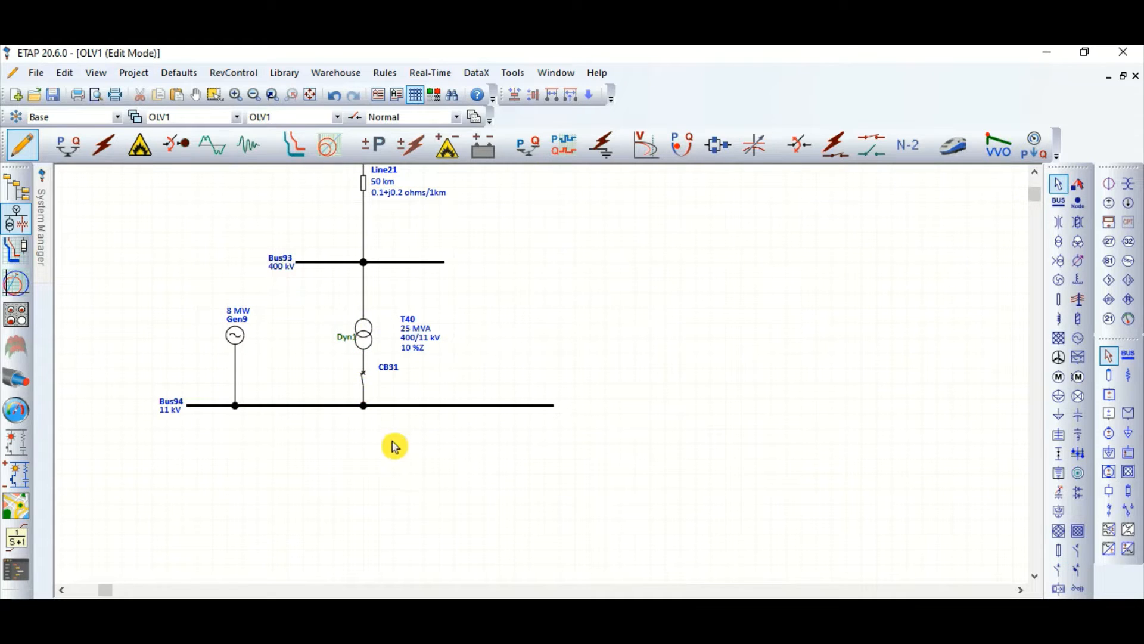
pyautogui.scroll(4, 400, 458)
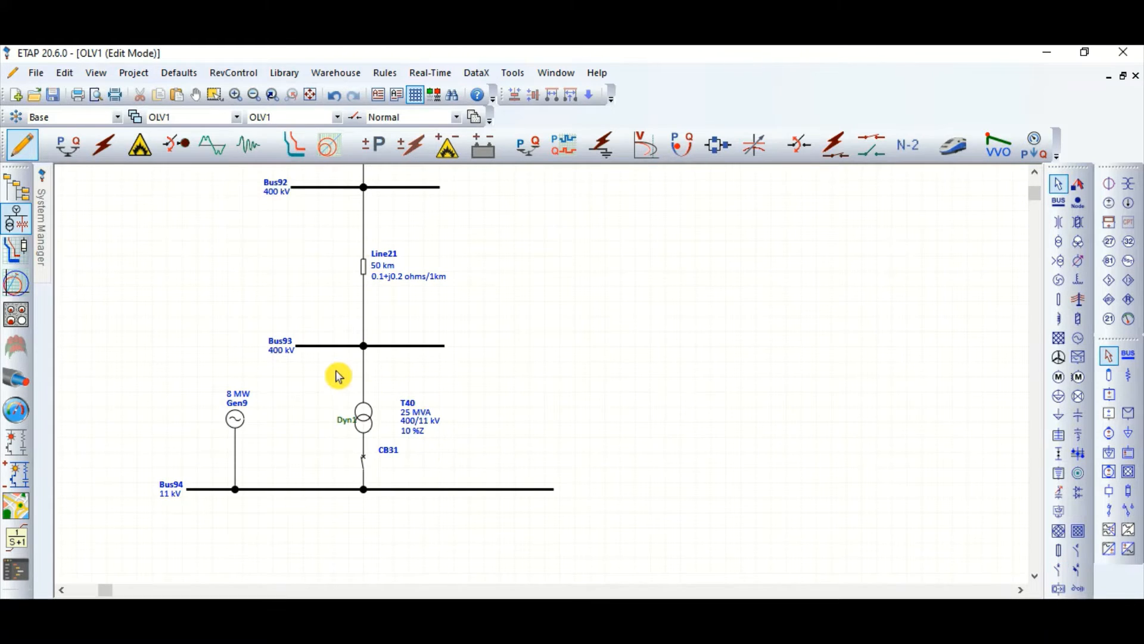
pyautogui.scroll(-2, 409, 439)
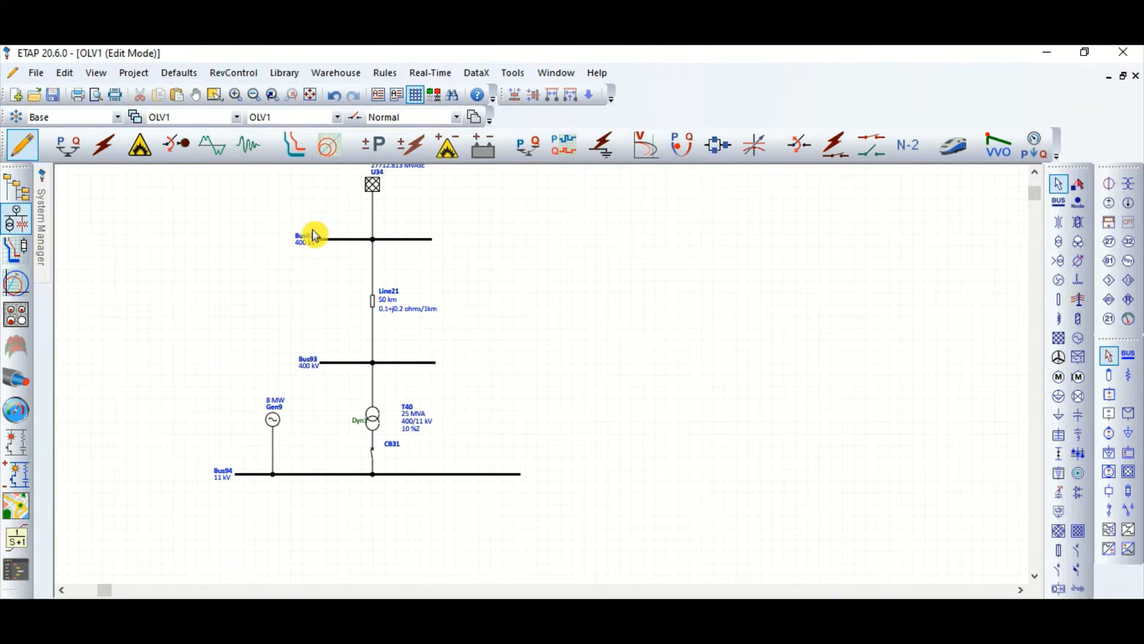
pyautogui.scroll(4, 367, 468)
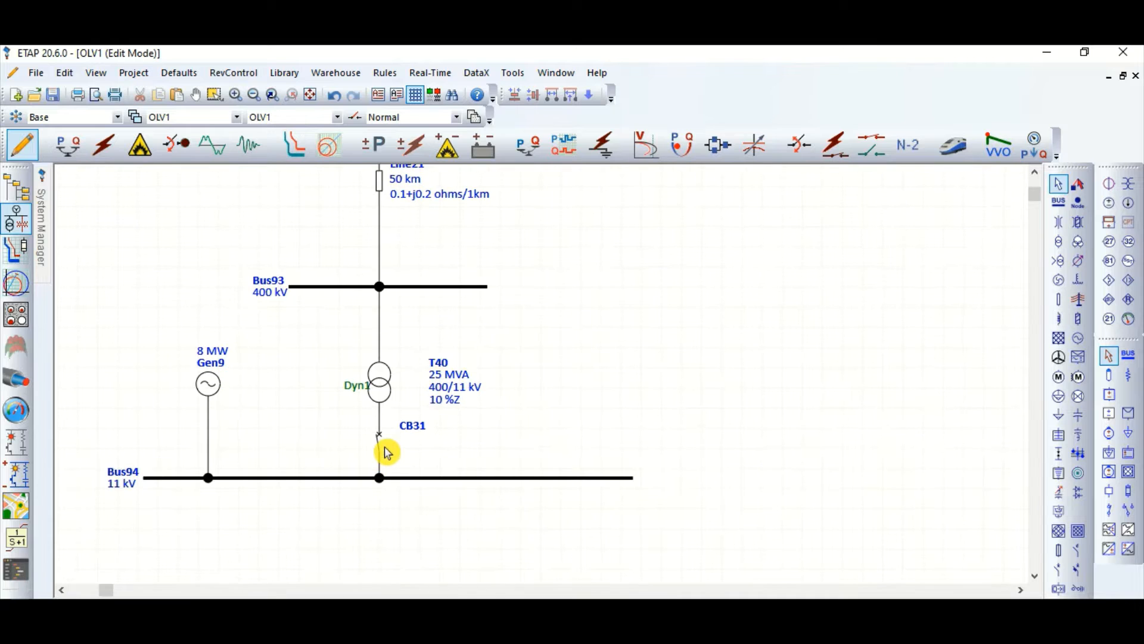
# Step: Place a lumped load below the 11 kV bus, between the generator and transformer connections, and connect it to the bus
pyautogui.scroll(-2, 417, 457)
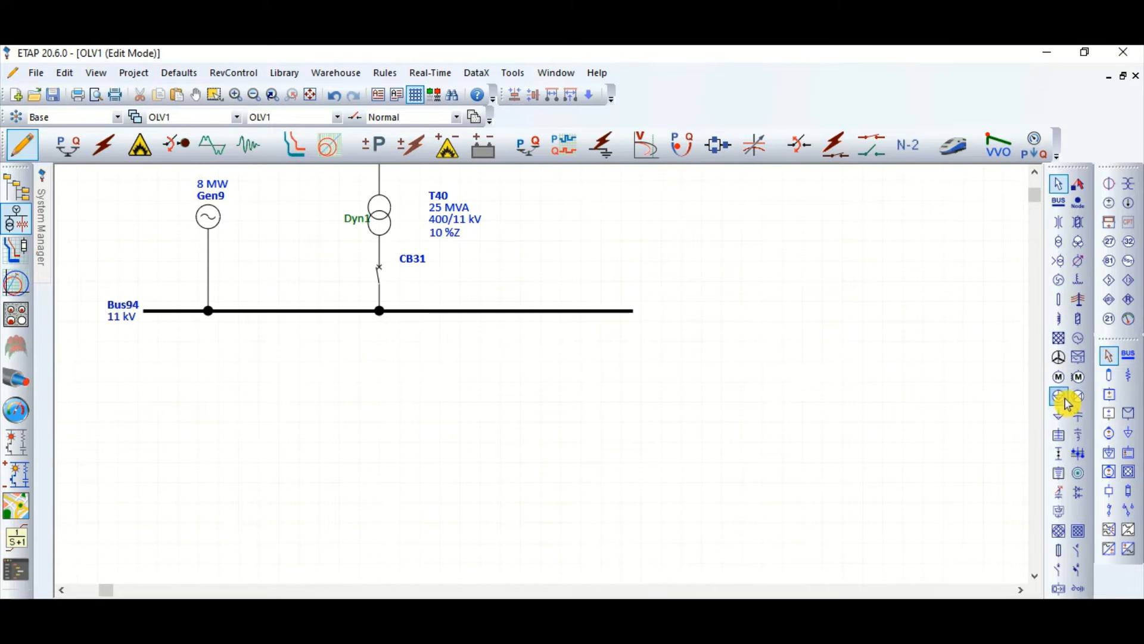
pyautogui.click(271, 446)
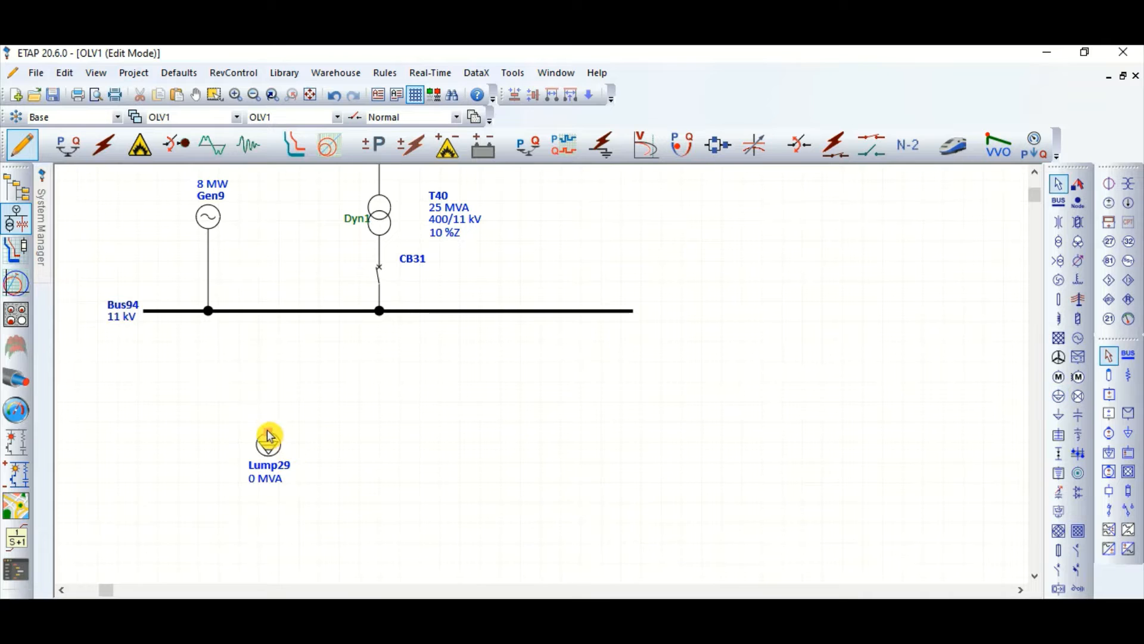
pyautogui.moveTo(269, 437); pyautogui.dragTo(268, 405)
# Step: Set the lumped load's nameplate rating to 8 MVA and apply the load settings
pyautogui.doubleClick(269, 405)
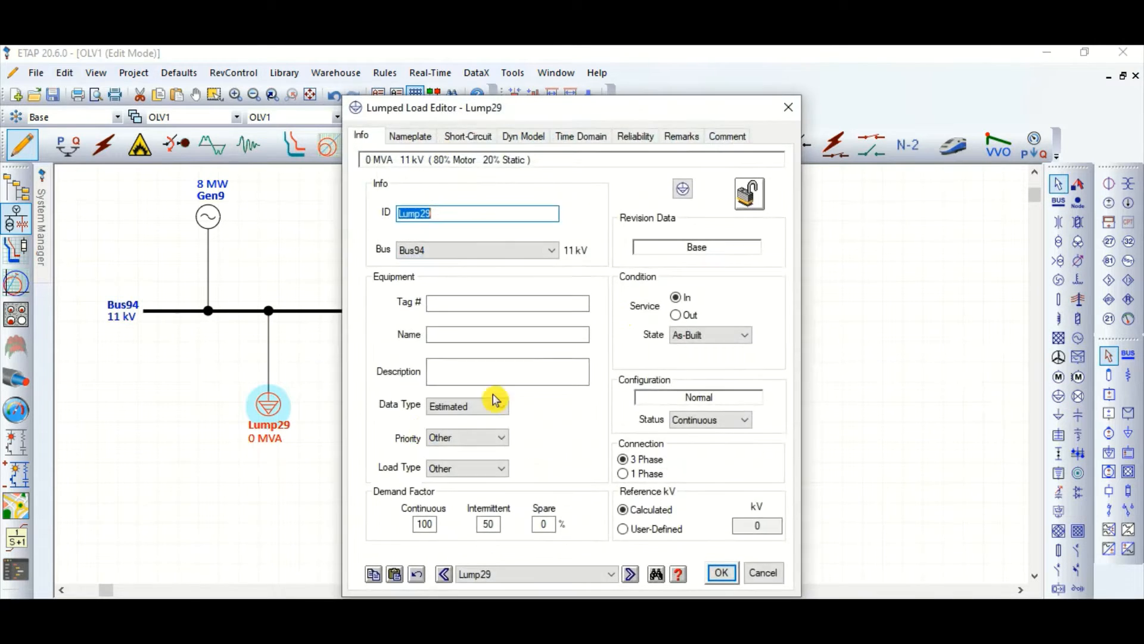
pyautogui.click(410, 137)
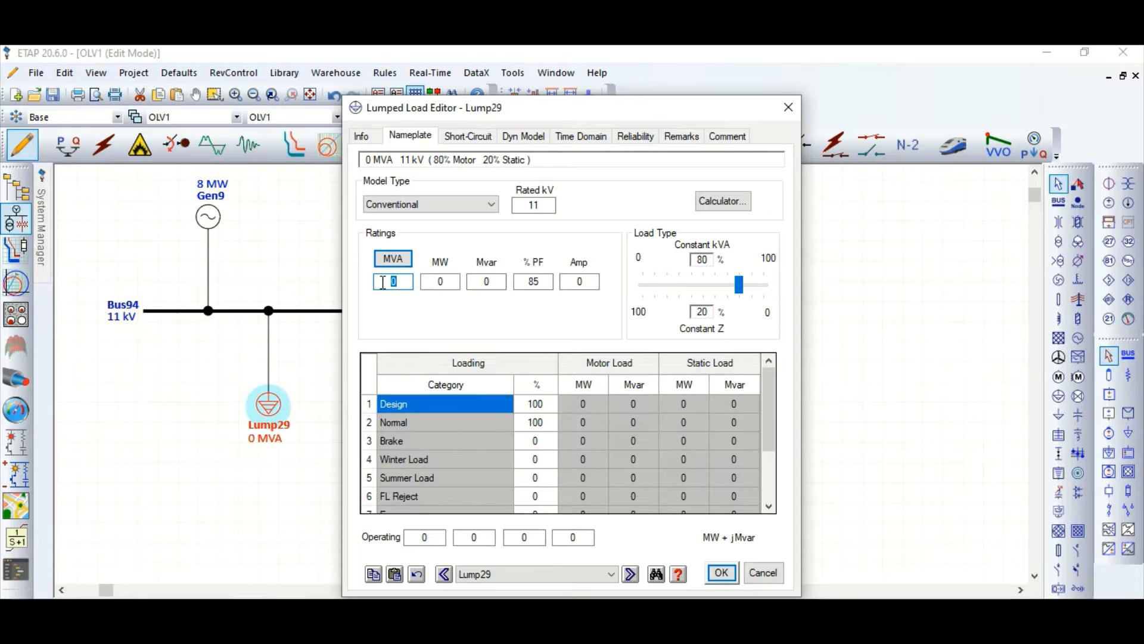
pyautogui.write('8')
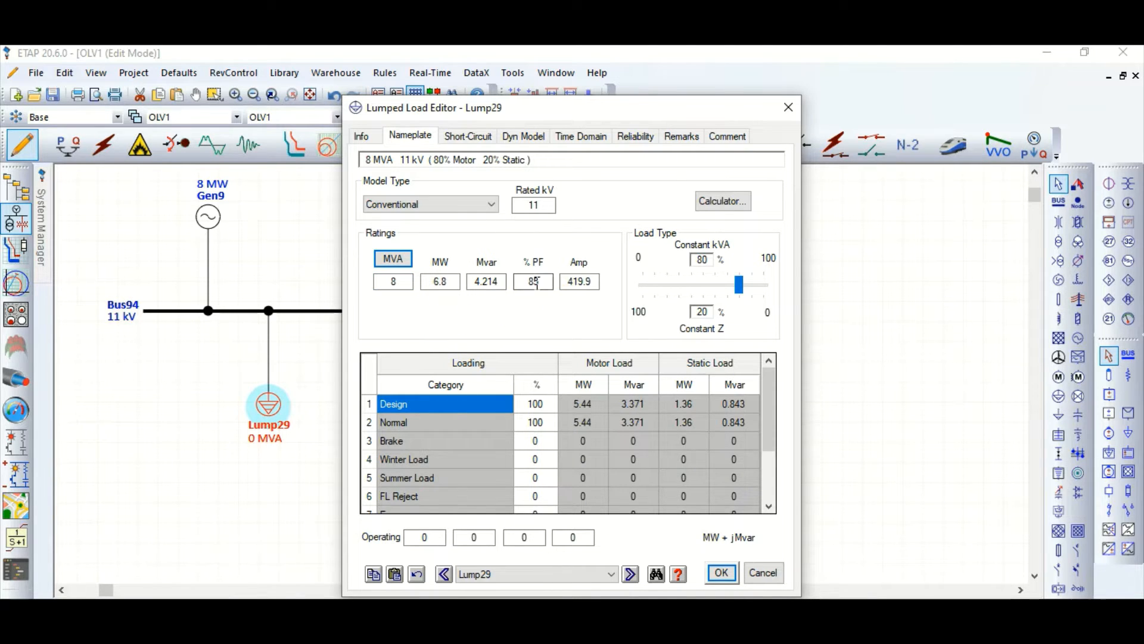
pyautogui.click(722, 573)
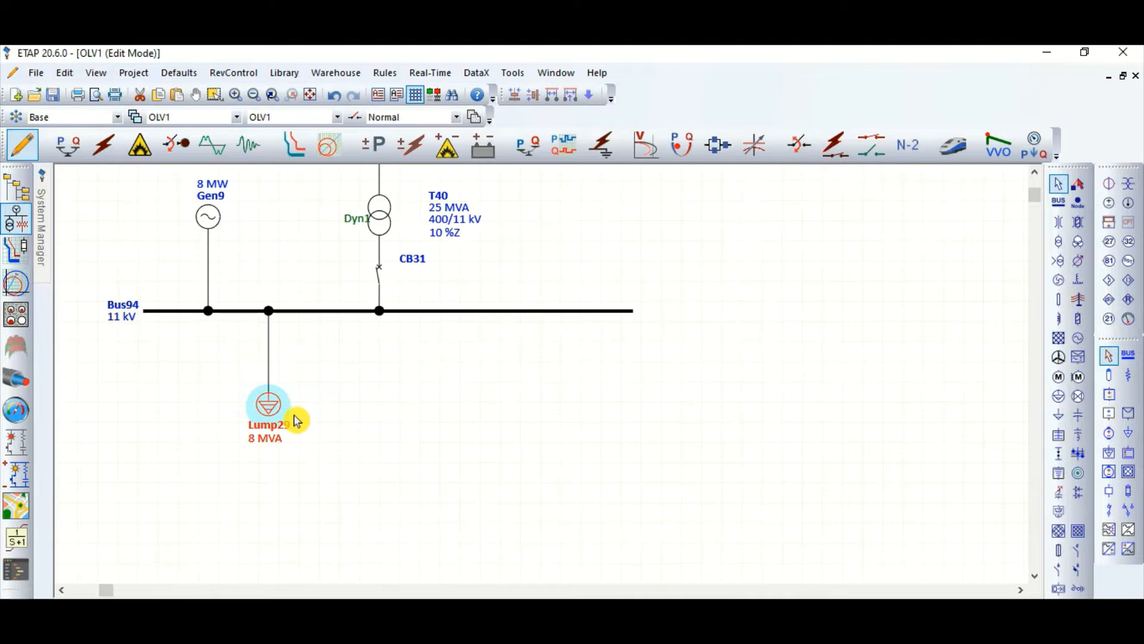
# Step: Bring in a copy of the 8 MVA lumped load from the dumpster, connect it to the 11 kV bus right of the breaker and level it with the first load
pyautogui.rightClick(480, 375)
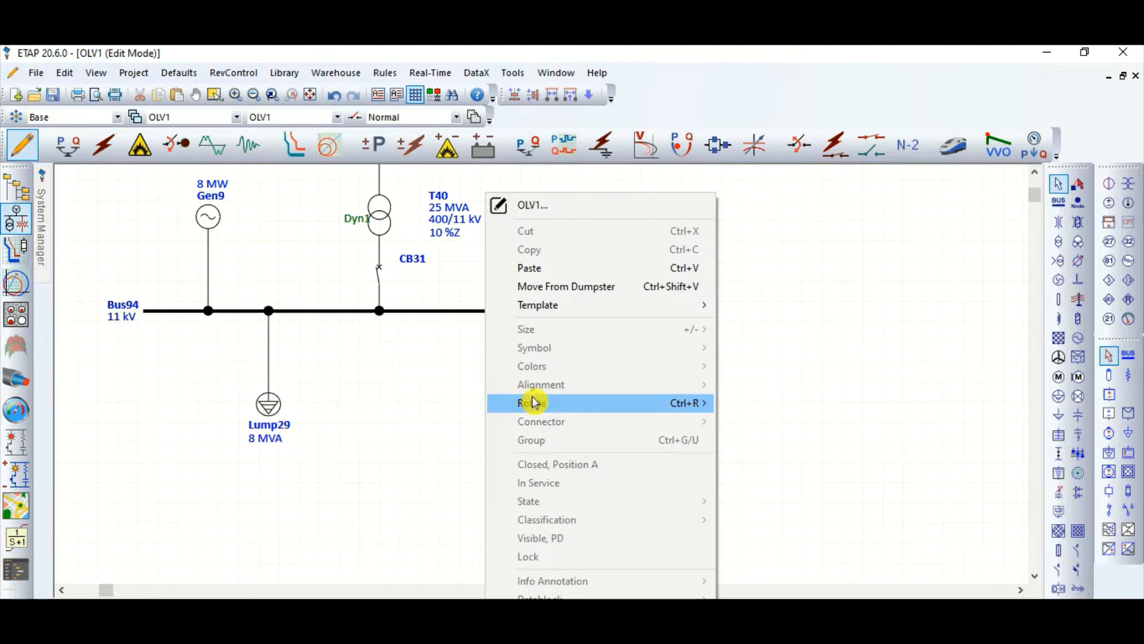
pyautogui.click(591, 286)
pyautogui.moveTo(487, 370); pyautogui.dragTo(453, 400)
pyautogui.moveTo(462, 328); pyautogui.dragTo(460, 310)
pyautogui.moveTo(463, 396); pyautogui.dragTo(463, 407)
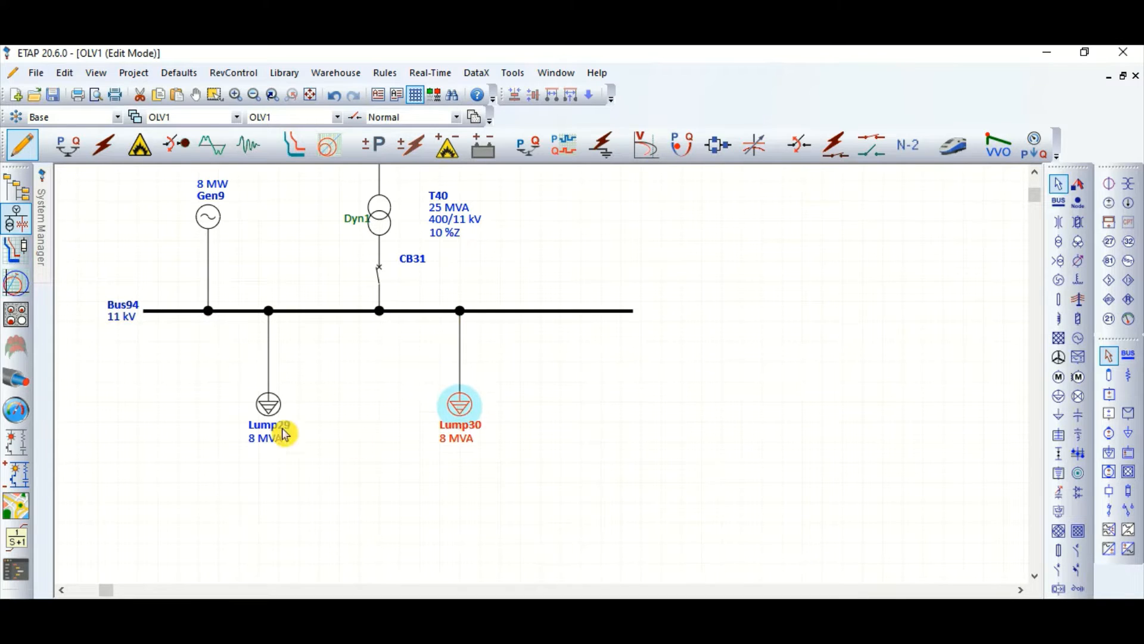
pyautogui.click(375, 474)
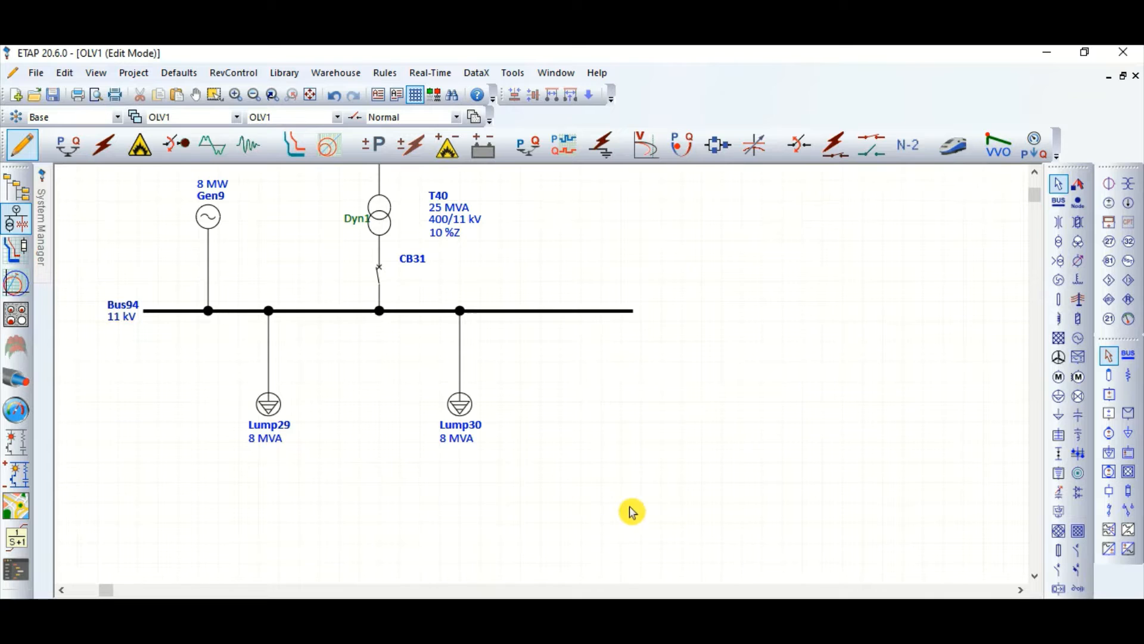
pyautogui.scroll(-1, 614, 528)
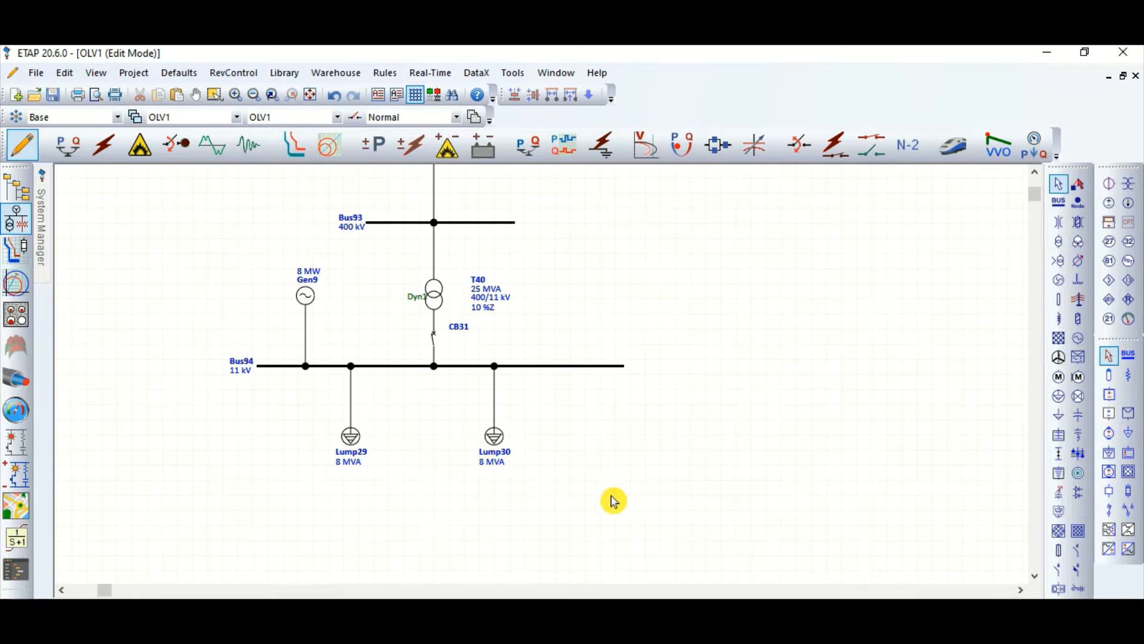
pyautogui.scroll(2, 613, 500)
pyautogui.scroll(-1, 477, 459)
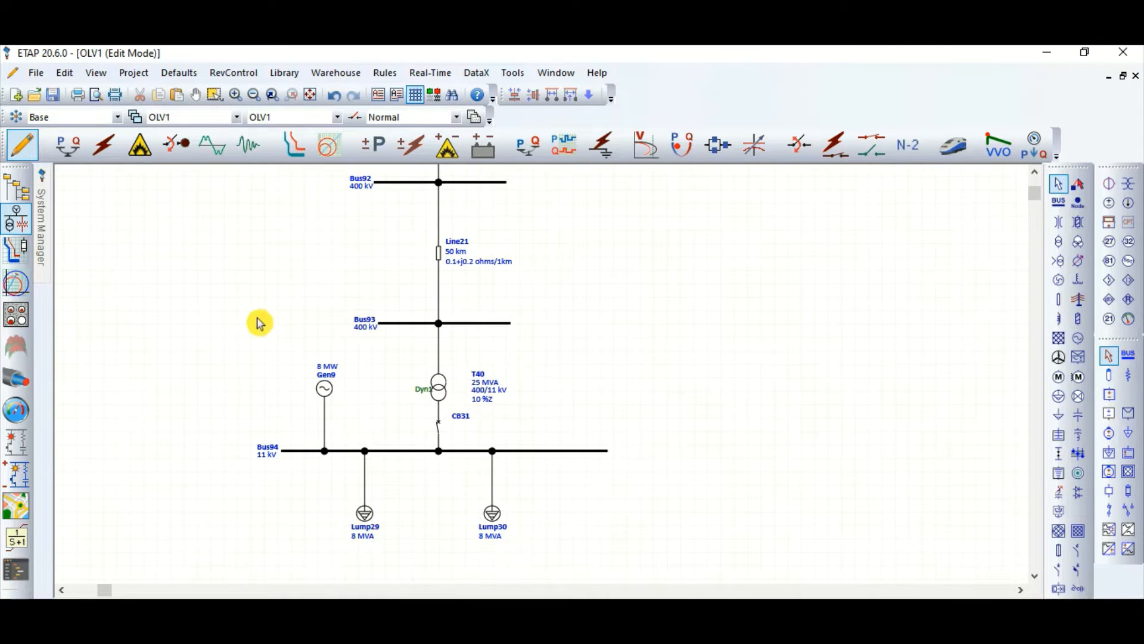
# Step: Compact the diagram by moving everything below the 400 kV line up and the power grid down closer to its bus
pyautogui.moveTo(259, 322); pyautogui.dragTo(656, 560)
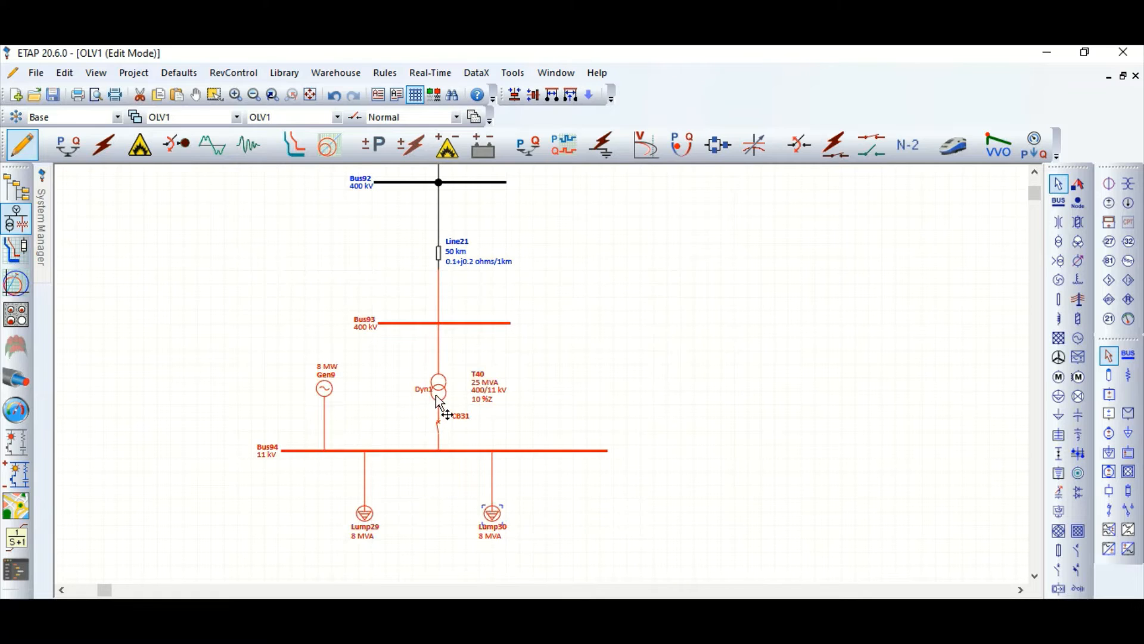
pyautogui.moveTo(435, 396); pyautogui.dragTo(436, 372)
pyautogui.click(591, 365)
pyautogui.scroll(1, 552, 390)
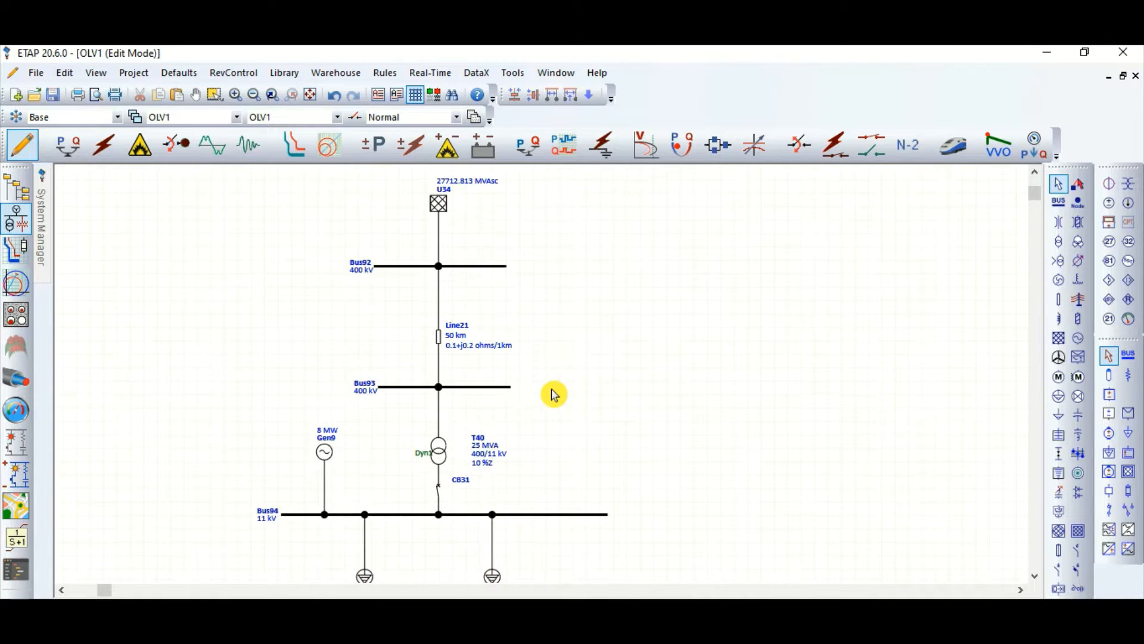
pyautogui.scroll(1, 531, 390)
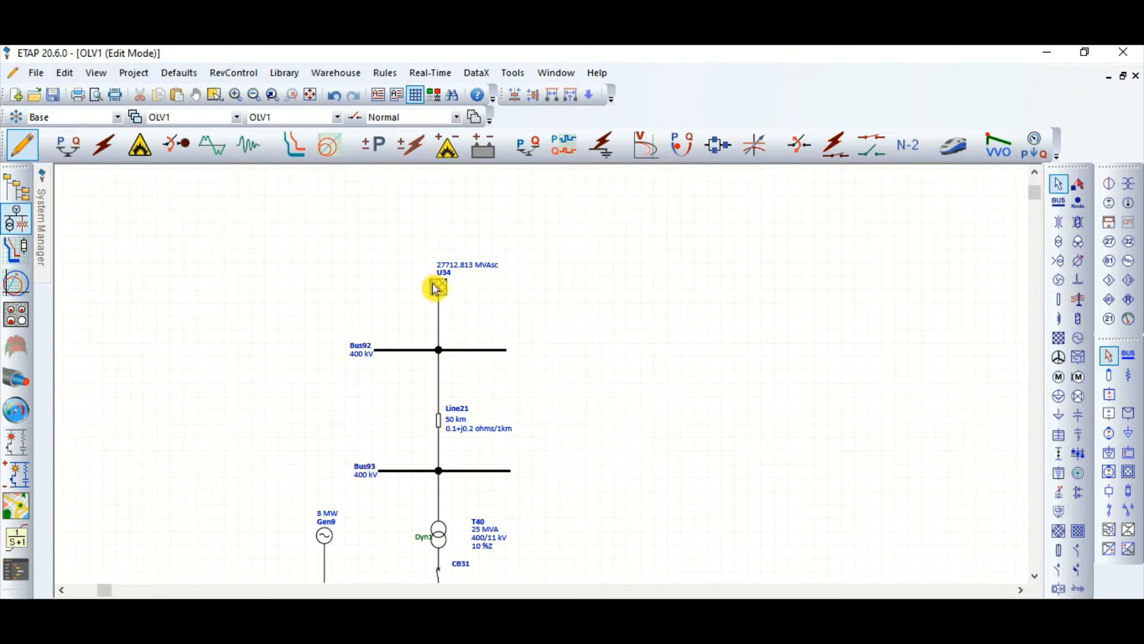
pyautogui.moveTo(436, 288); pyautogui.dragTo(439, 307)
pyautogui.click(638, 312)
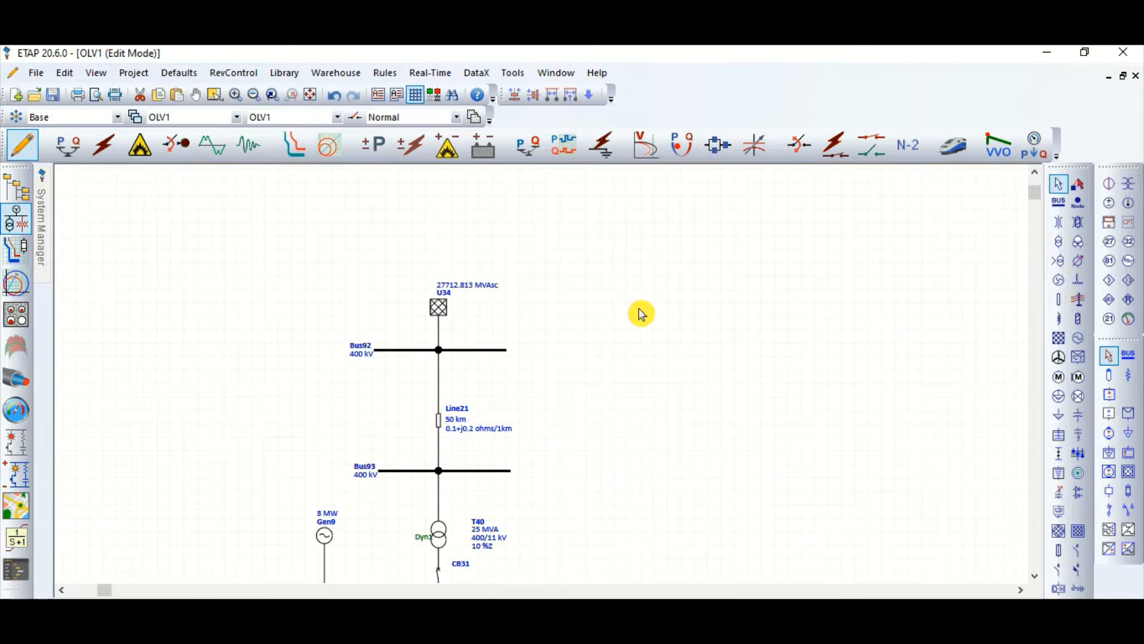
# Step: Switch to load flow analysis and run the load flow on the network
pyautogui.scroll(-1, 562, 332)
pyautogui.scroll(-1, 527, 308)
pyautogui.scroll(1, 580, 296)
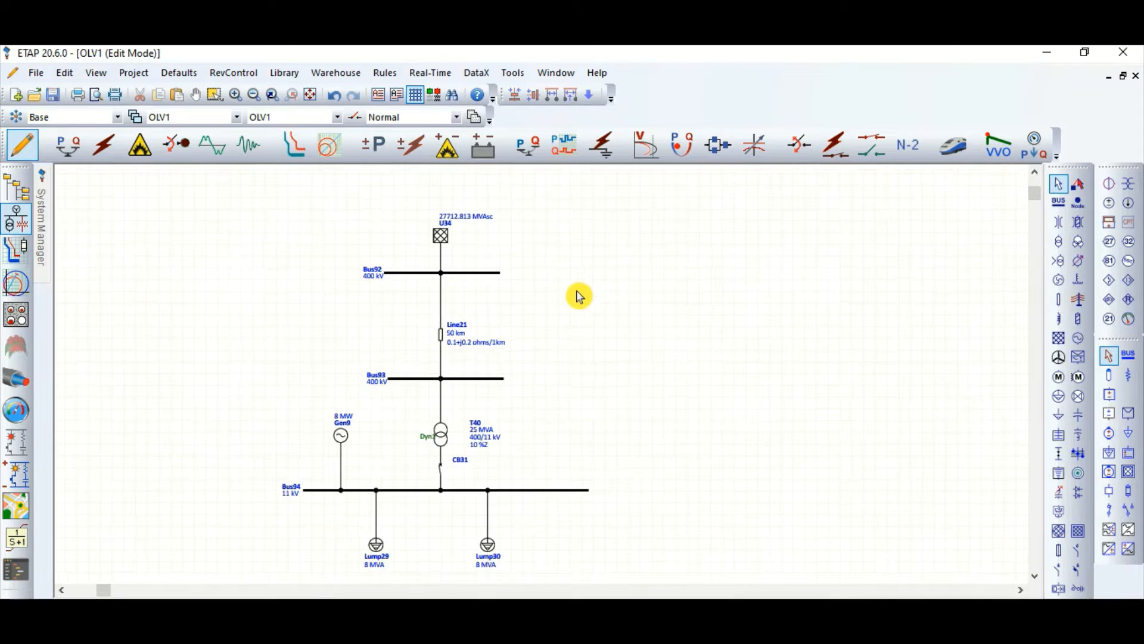
pyautogui.scroll(1, 534, 283)
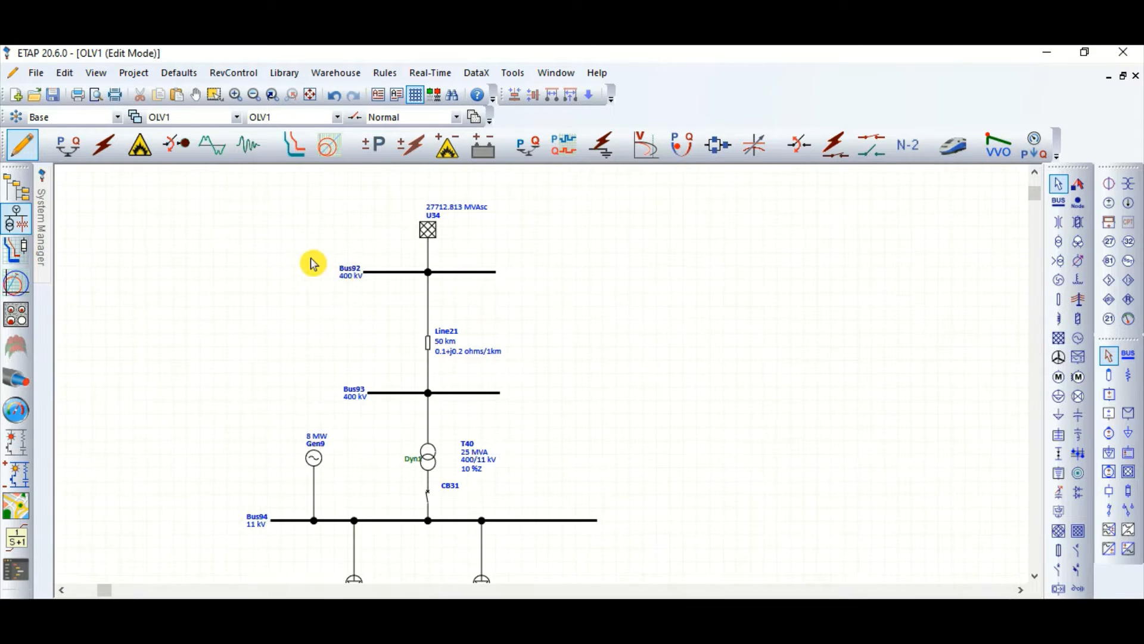
pyautogui.click(67, 144)
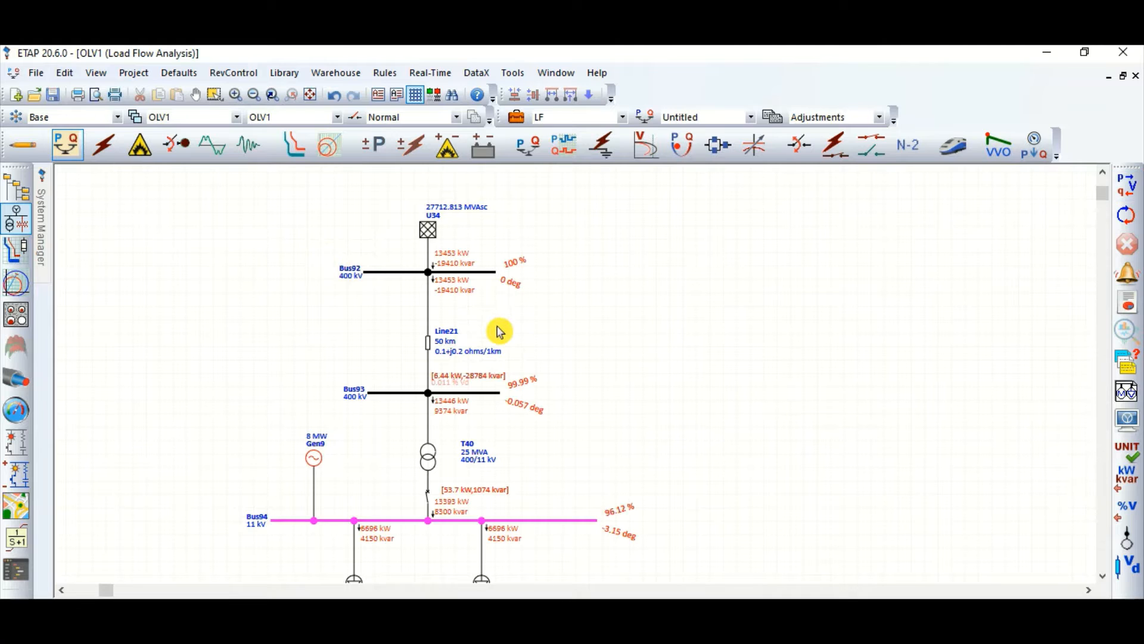
# Step: Examine the load flow results from the power grid through the line and transformer to the 11 kV bus and its loads
pyautogui.scroll(1, 456, 274)
pyautogui.scroll(-2, 562, 250)
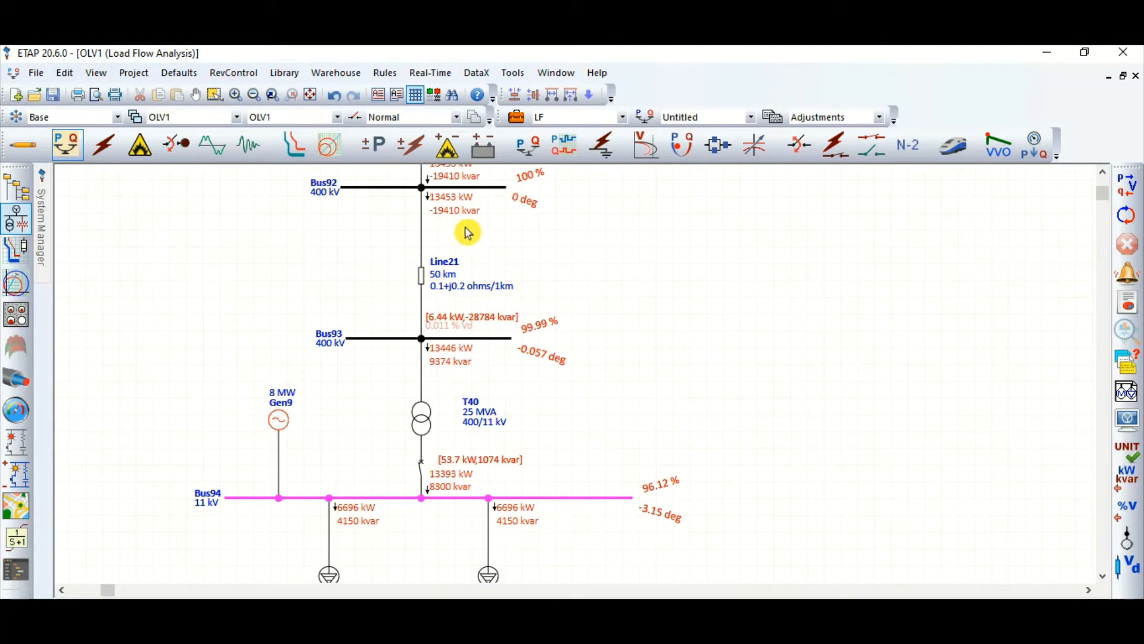
pyautogui.scroll(2, 447, 248)
pyautogui.scroll(2, 440, 256)
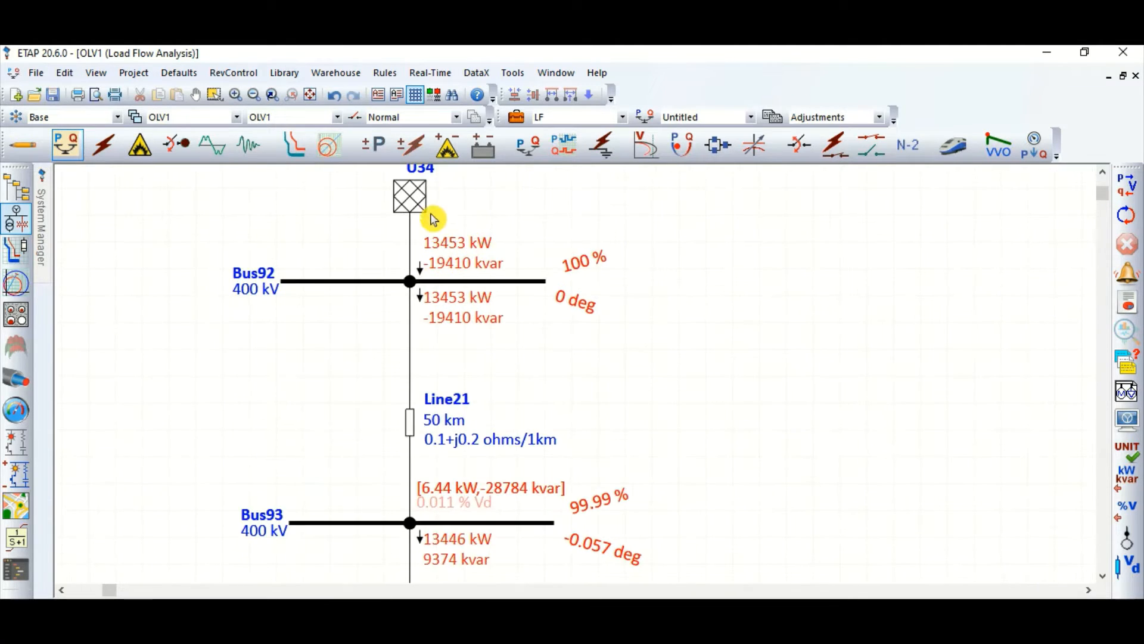
pyautogui.scroll(-2, 453, 315)
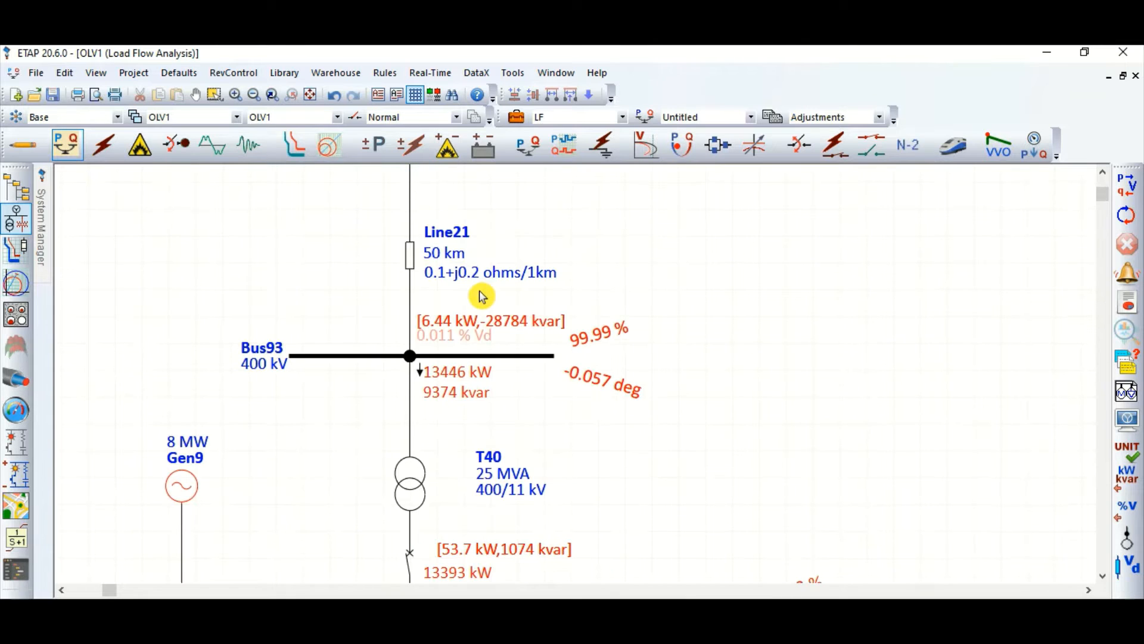
pyautogui.scroll(-1, 626, 371)
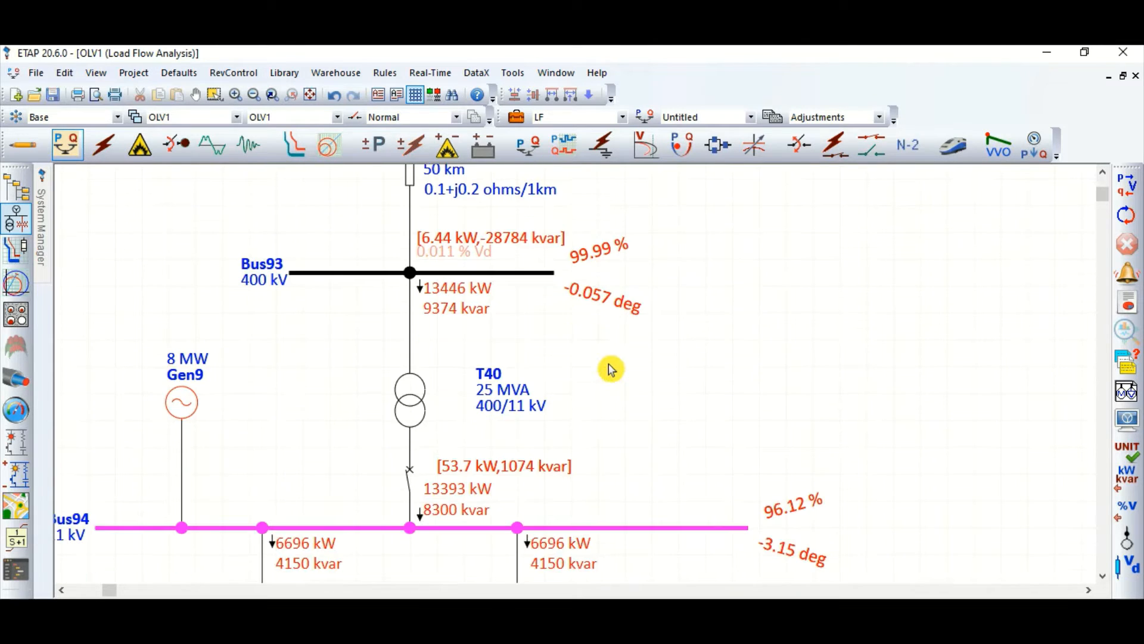
pyautogui.scroll(-1, 571, 327)
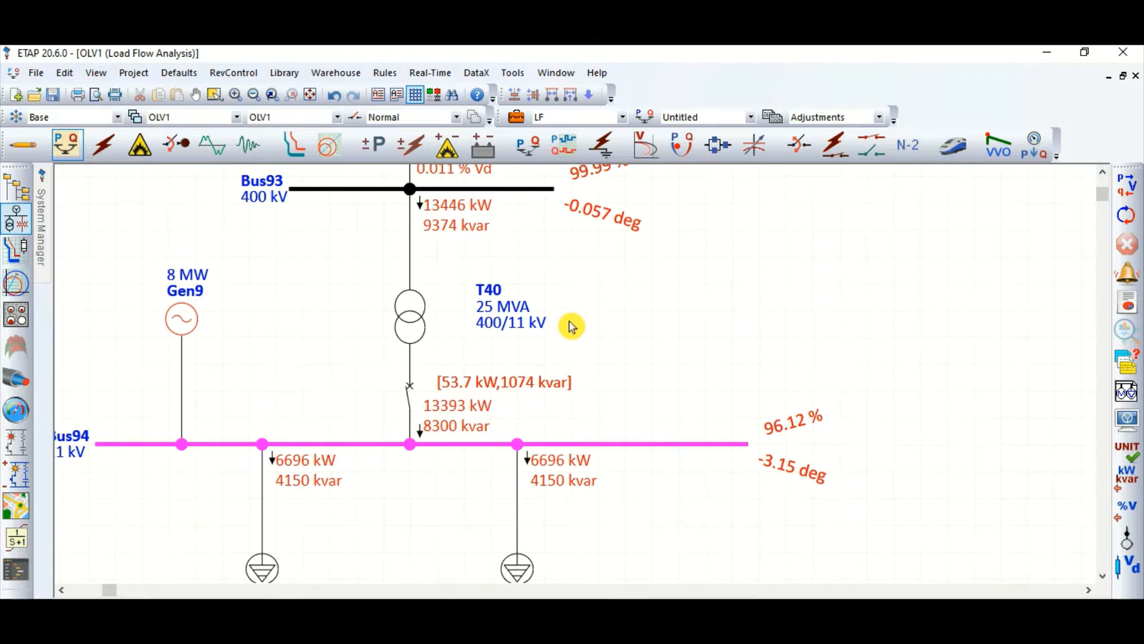
pyautogui.scroll(-1, 791, 348)
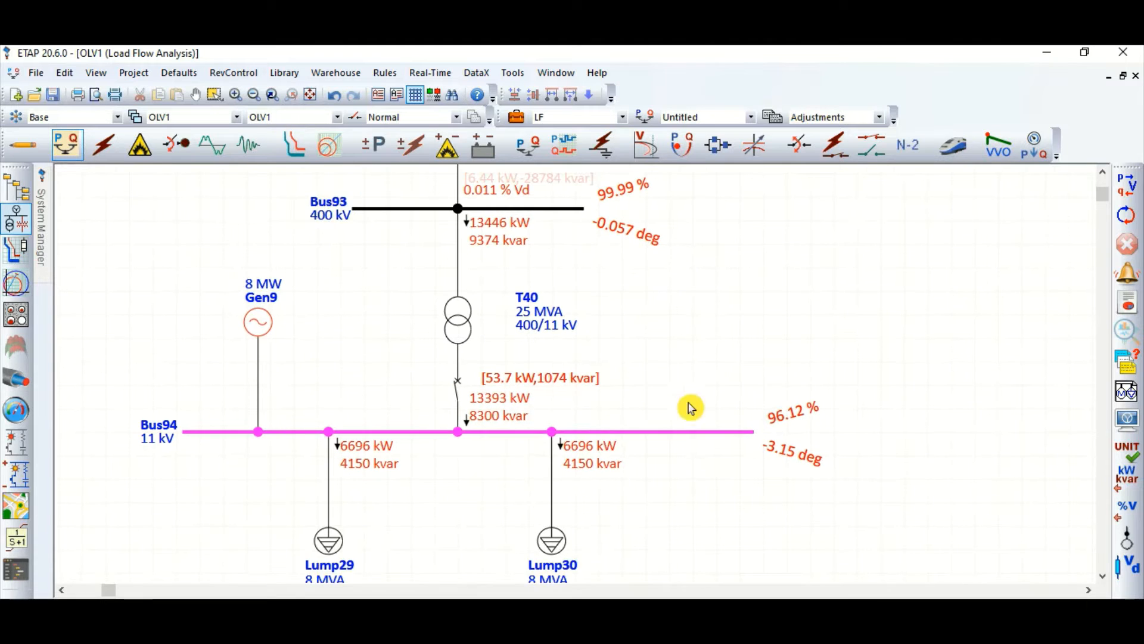
pyautogui.scroll(-1, 407, 404)
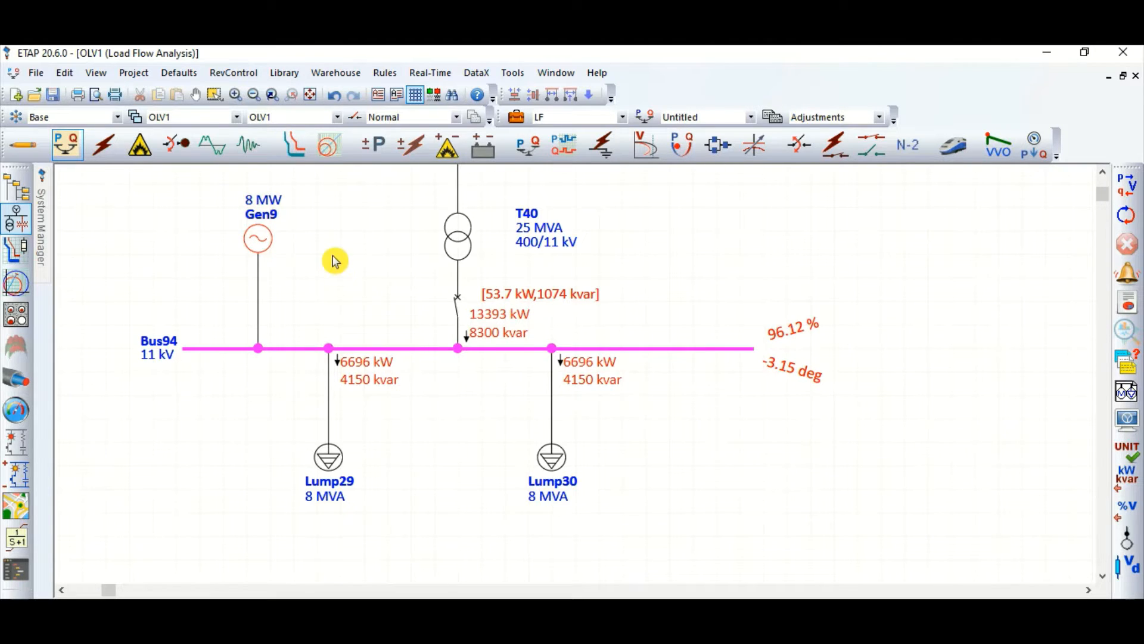
# Step: Move the transformer's loss label up, just below its rating text, clear of the circuit breaker's flow values
pyautogui.scroll(1, 329, 317)
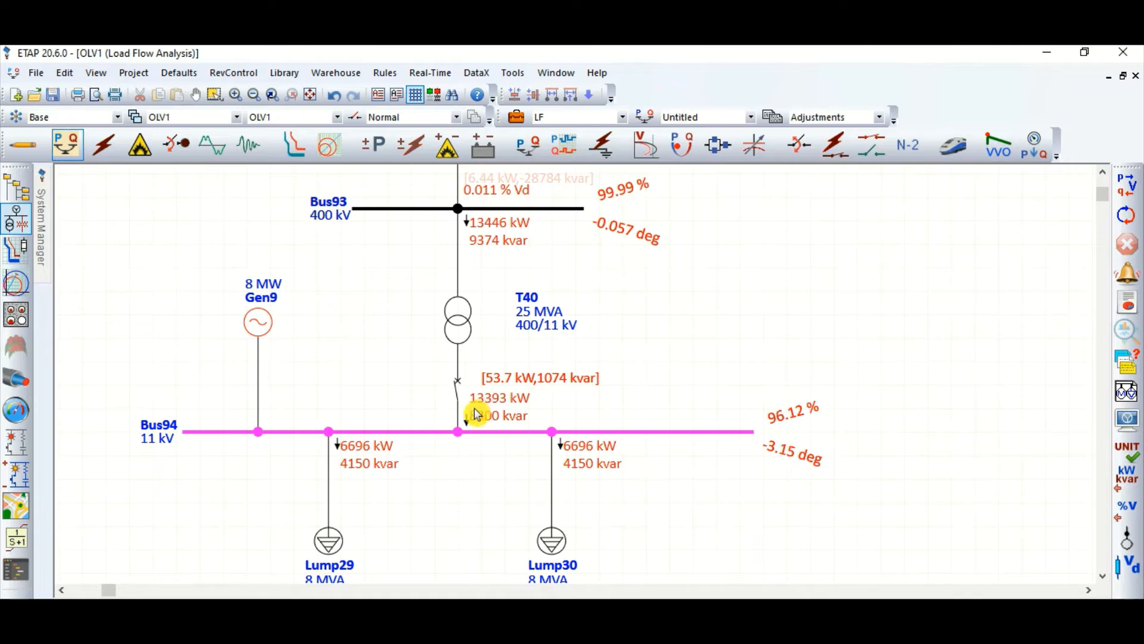
pyautogui.moveTo(510, 379); pyautogui.dragTo(511, 352)
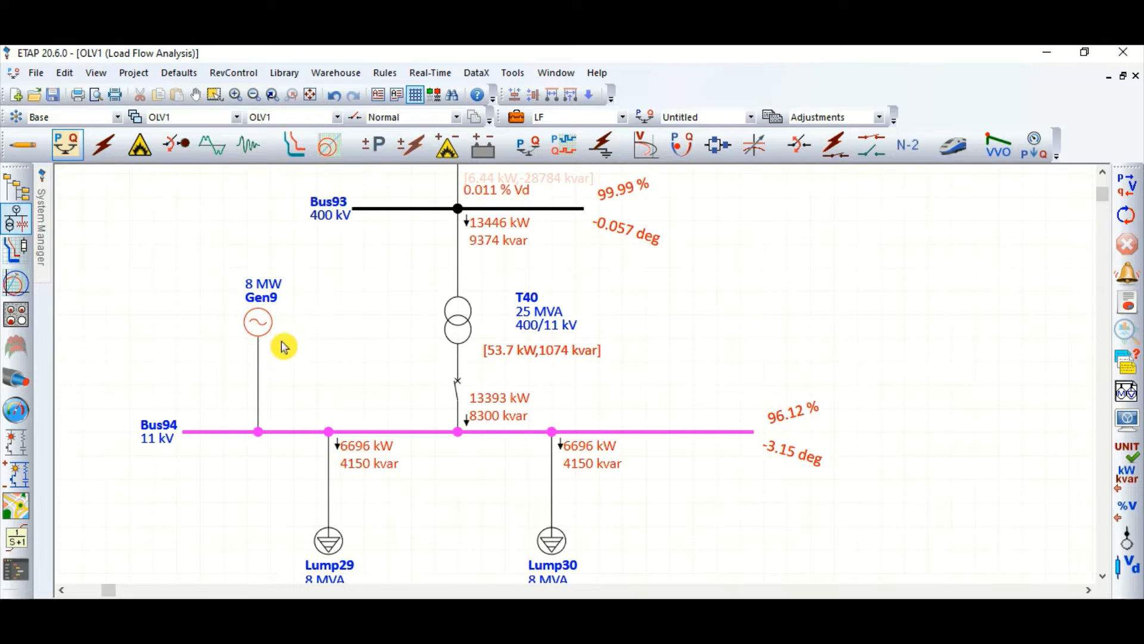
# Step: Set the operation mode of the generator on the 11 kV bus to PF Control
pyautogui.doubleClick(262, 334)
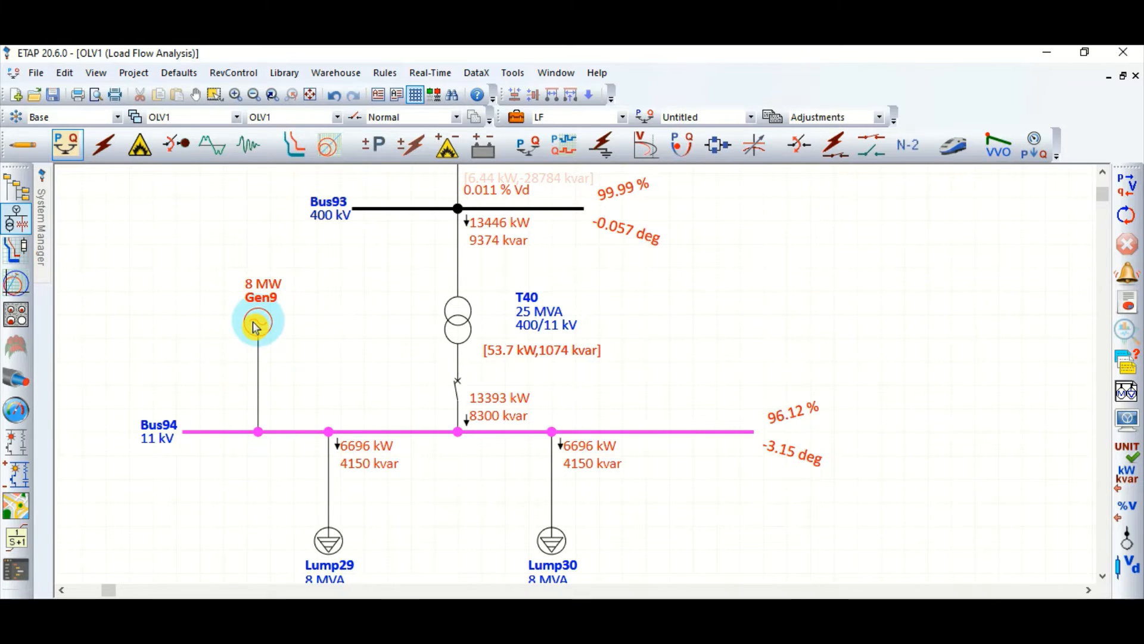
pyautogui.click(417, 140)
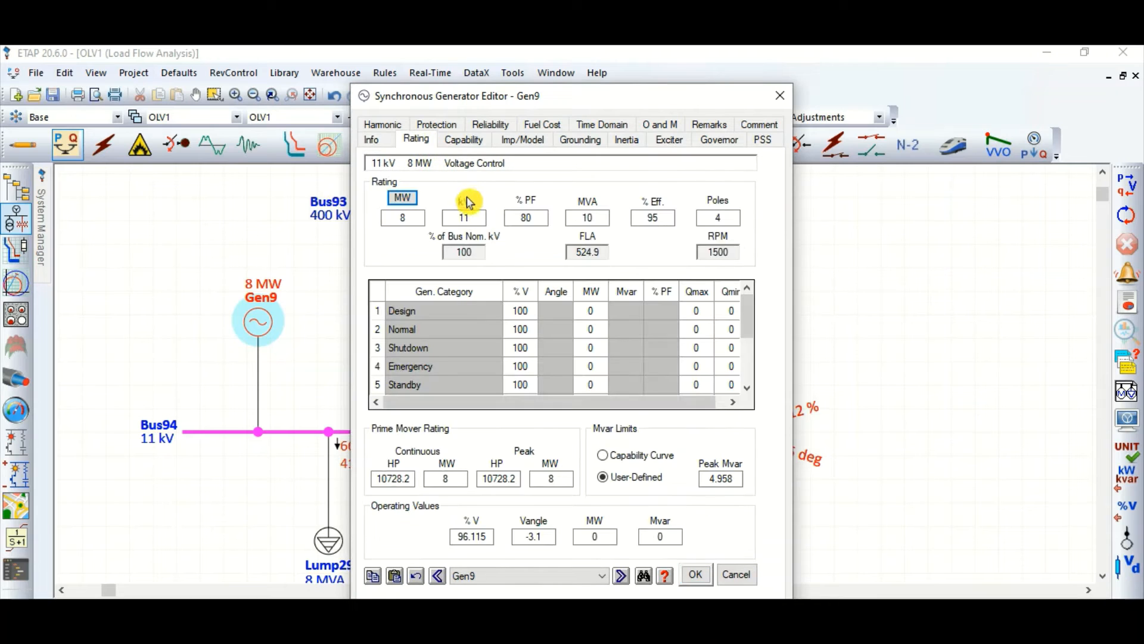
pyautogui.click(373, 141)
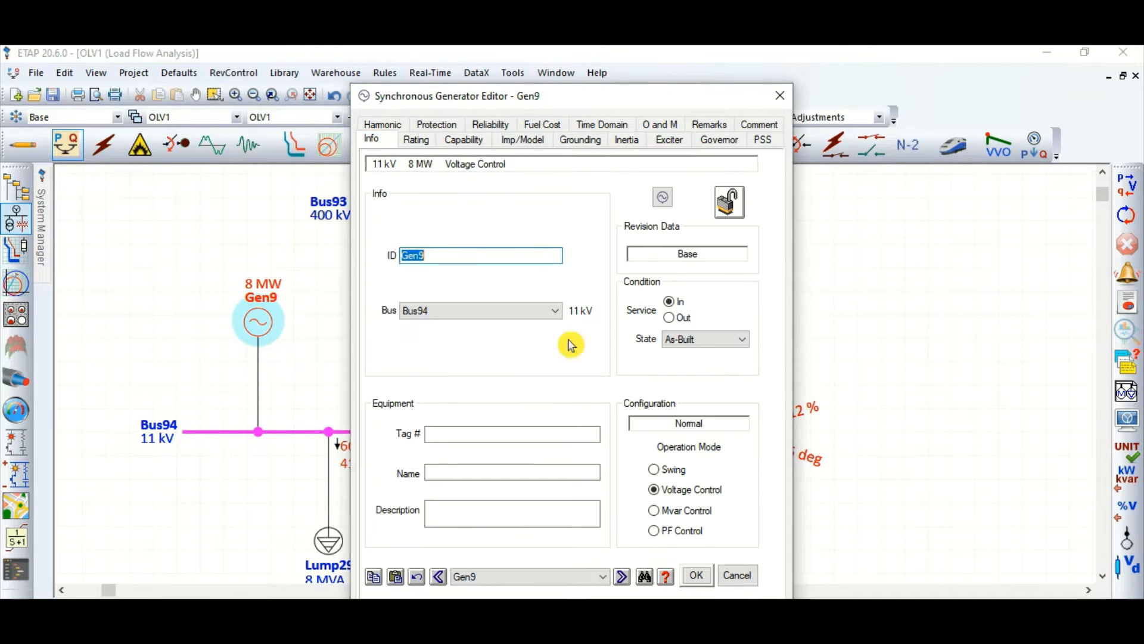
pyautogui.click(660, 535)
# Step: Set the generator's rating to 10 MW and its Design category to 9 MW at 95 % PF, apply the settings and rerun the load flow
pyautogui.click(416, 140)
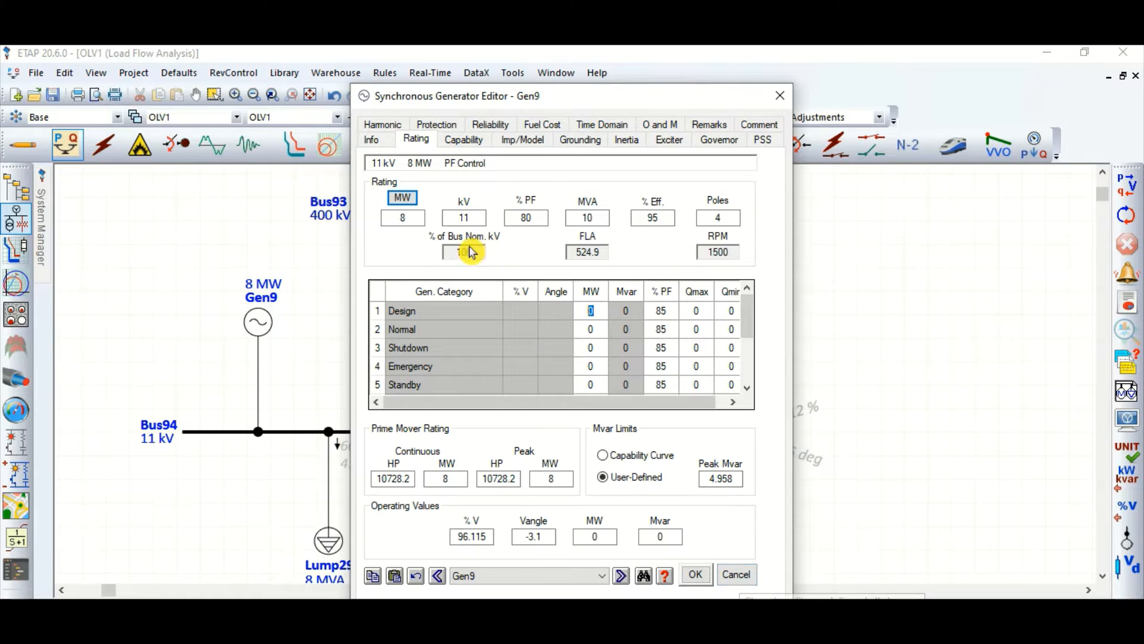
pyautogui.click(388, 215)
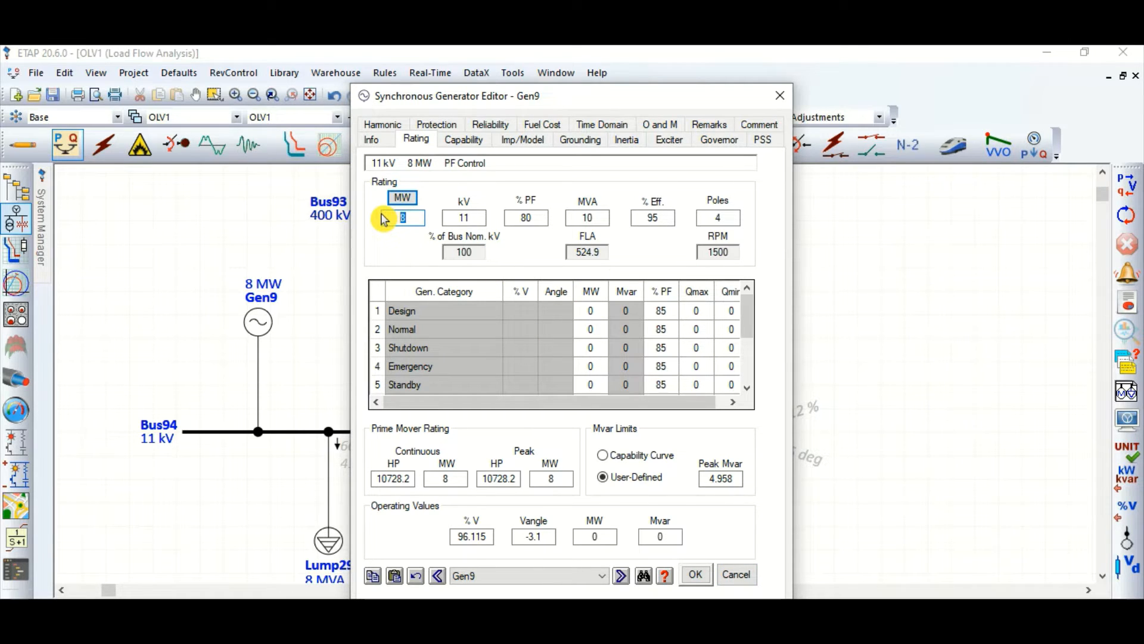
pyautogui.click(414, 256)
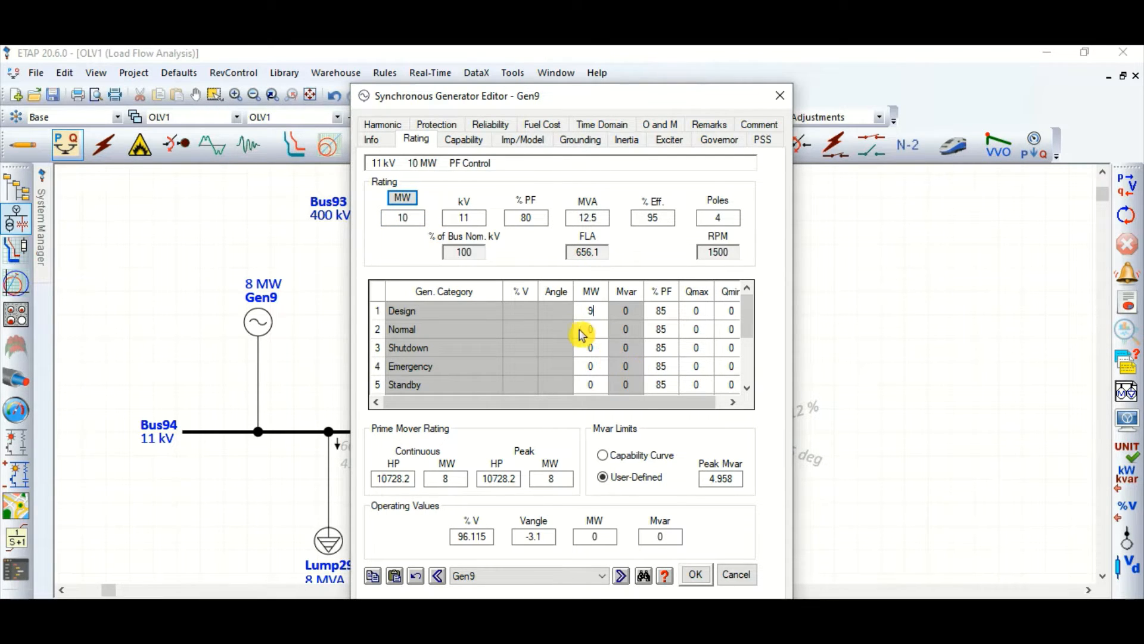
pyautogui.click(581, 335)
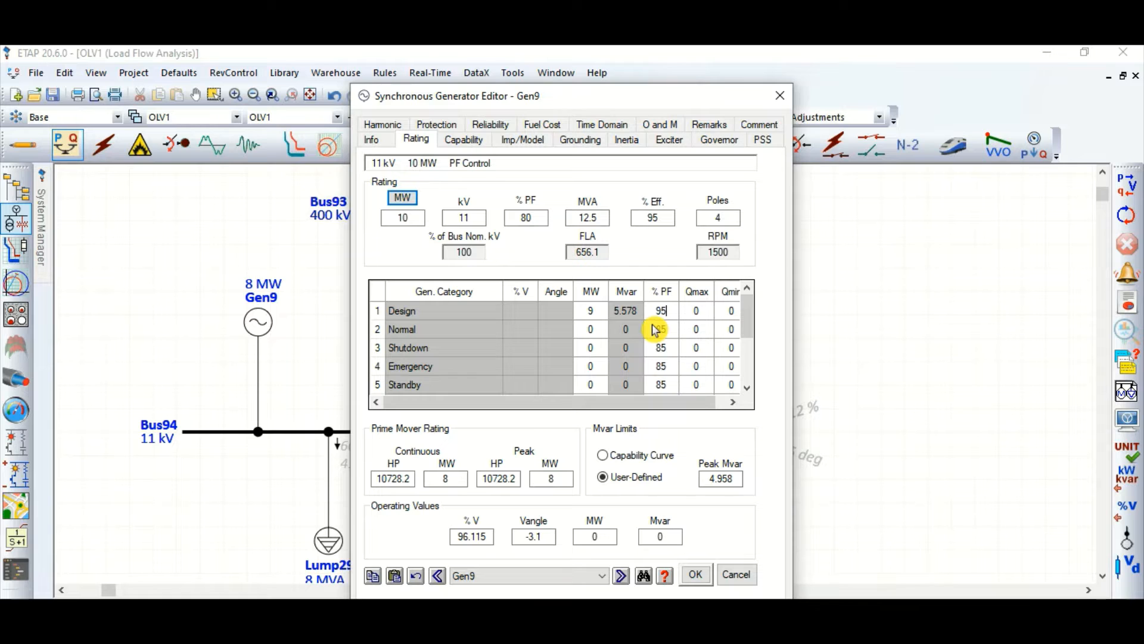
pyautogui.click(669, 316)
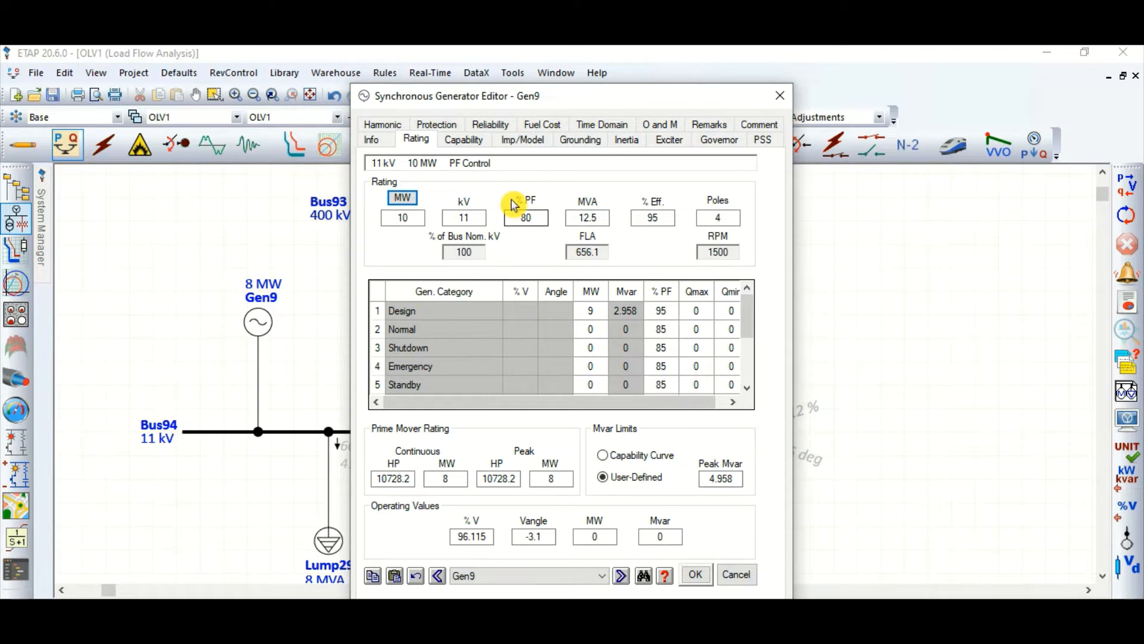
pyautogui.click(701, 579)
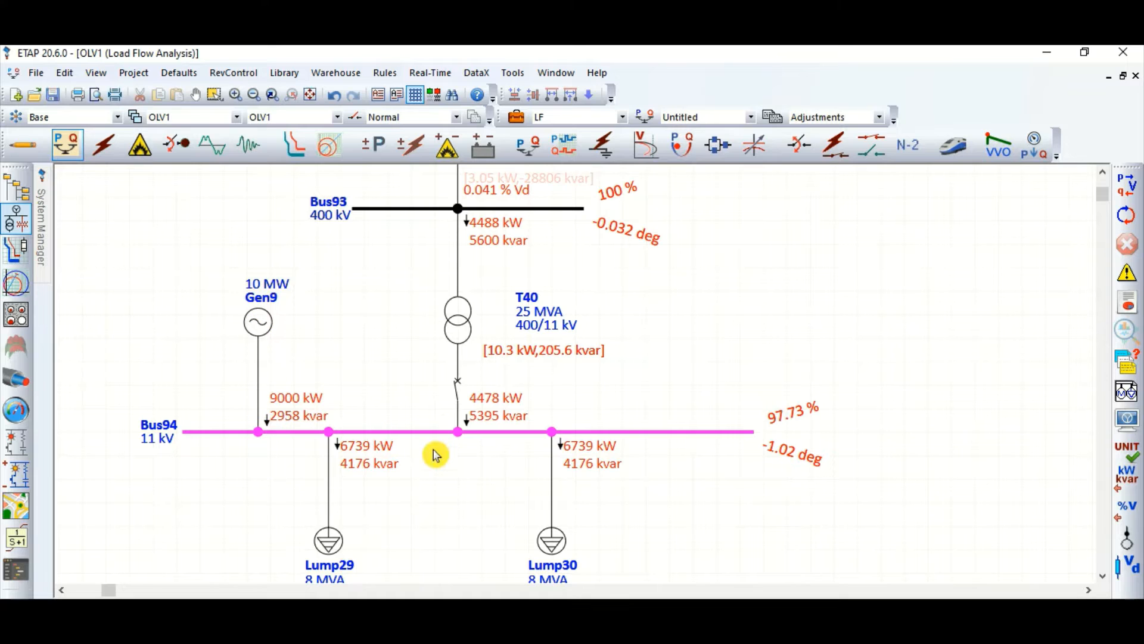
# Step: Examine the updated load flow results for the generator, both lumped loads, the transformer and the 400 kV line
pyautogui.scroll(-3, 436, 454)
pyautogui.scroll(-1, 477, 462)
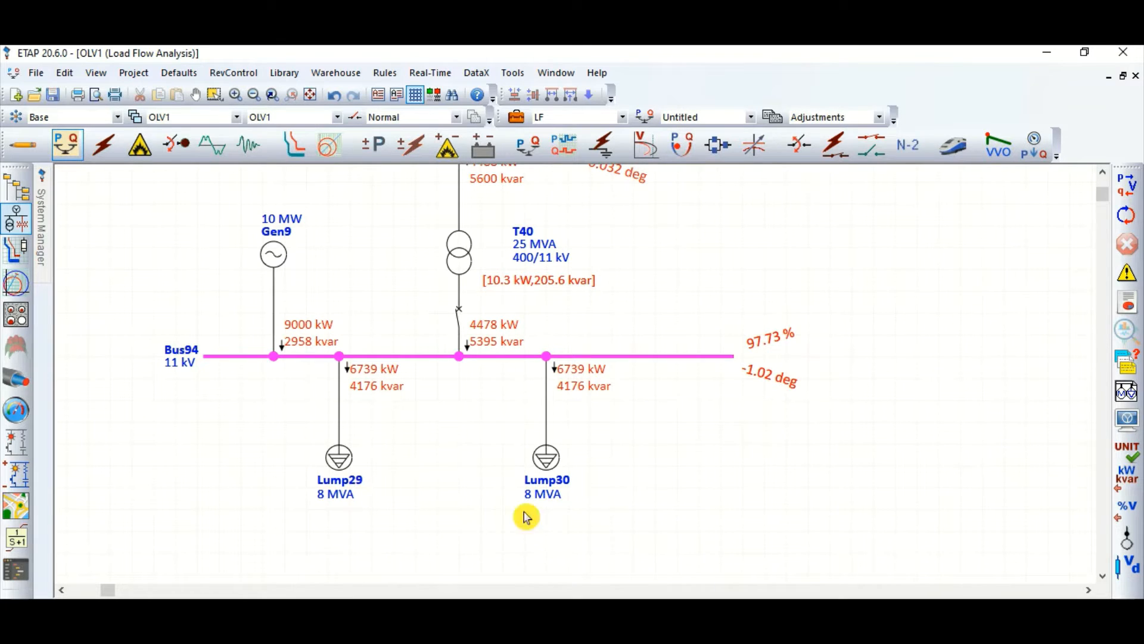
pyautogui.moveTo(527, 516); pyautogui.dragTo(606, 531)
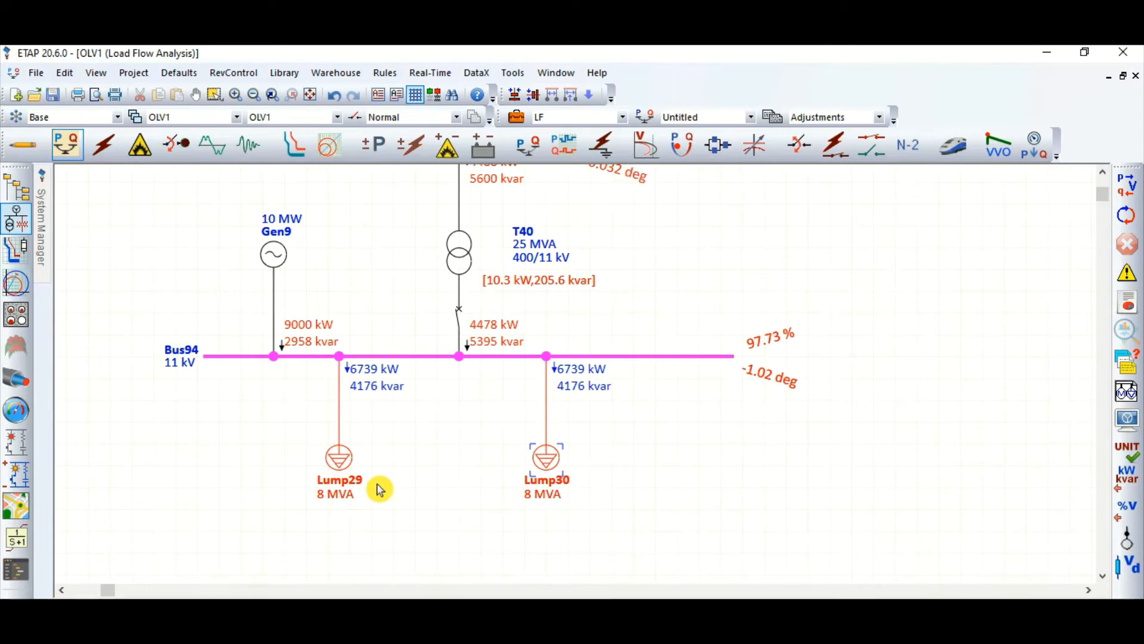
pyautogui.click(414, 458)
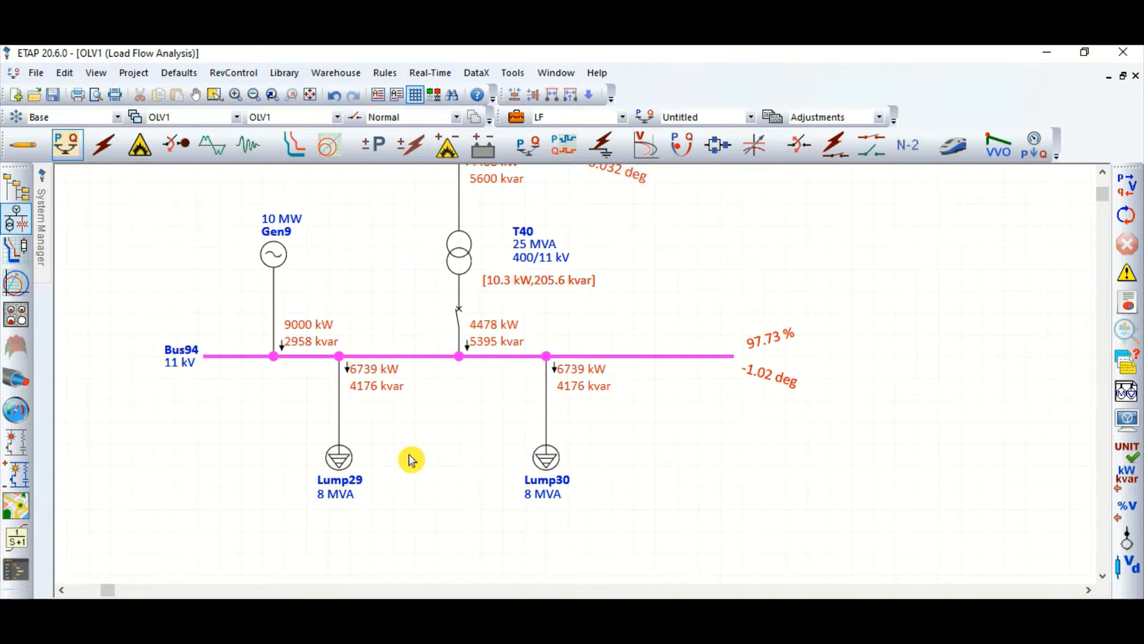
pyautogui.scroll(3, 410, 459)
pyautogui.scroll(1, 307, 425)
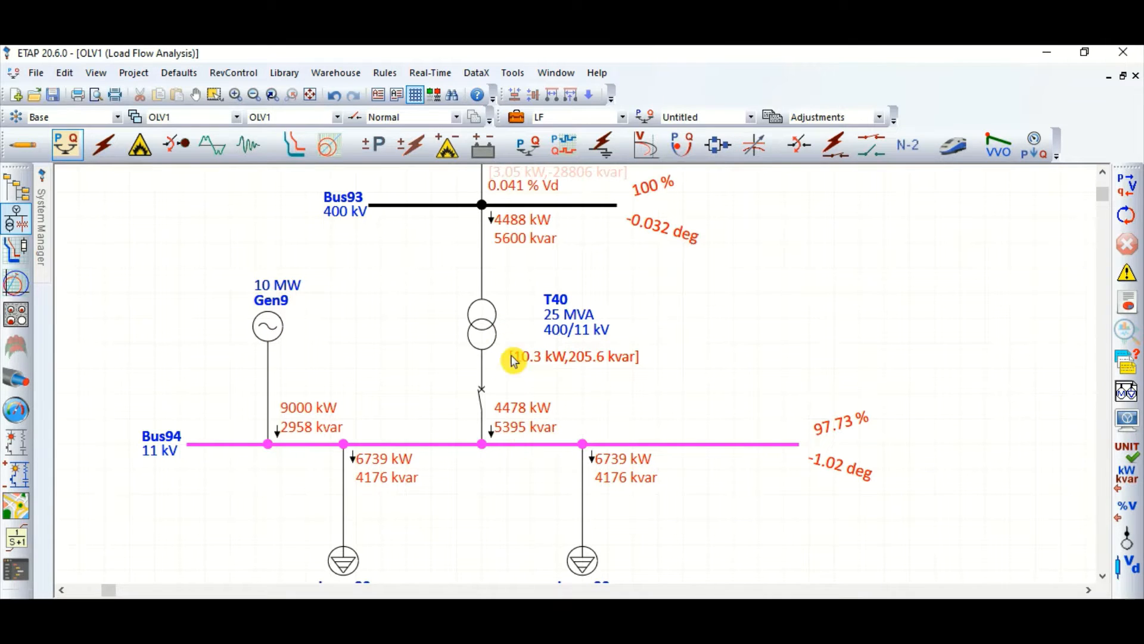
pyautogui.scroll(-1, 515, 462)
pyautogui.scroll(-2, 509, 387)
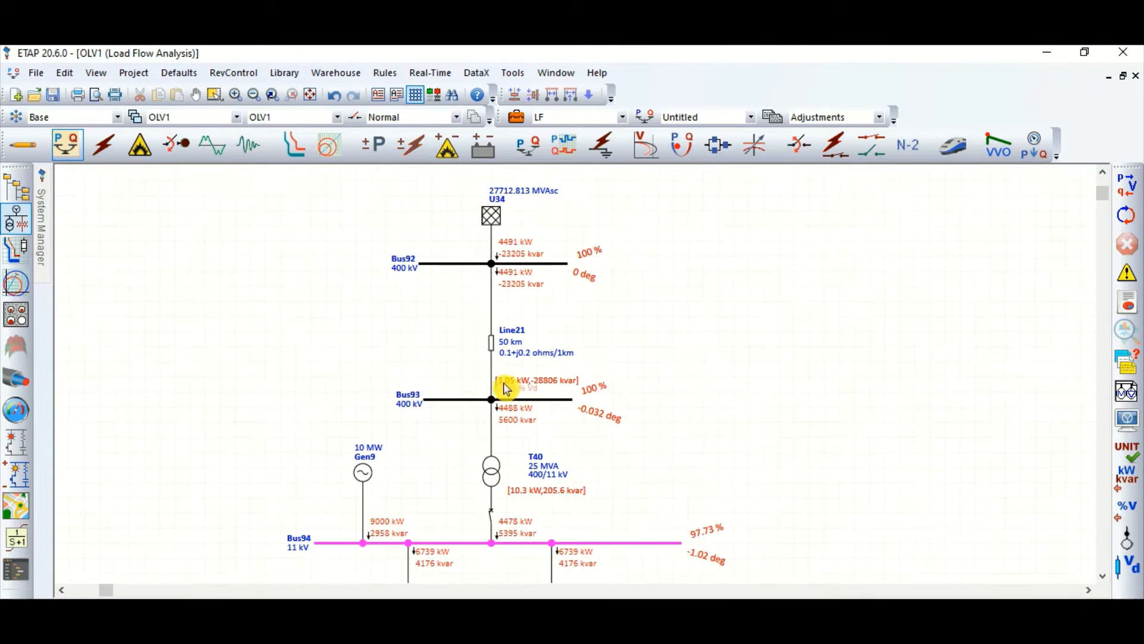
pyautogui.scroll(-4, 616, 412)
pyautogui.scroll(-1, 541, 435)
pyautogui.scroll(4, 590, 409)
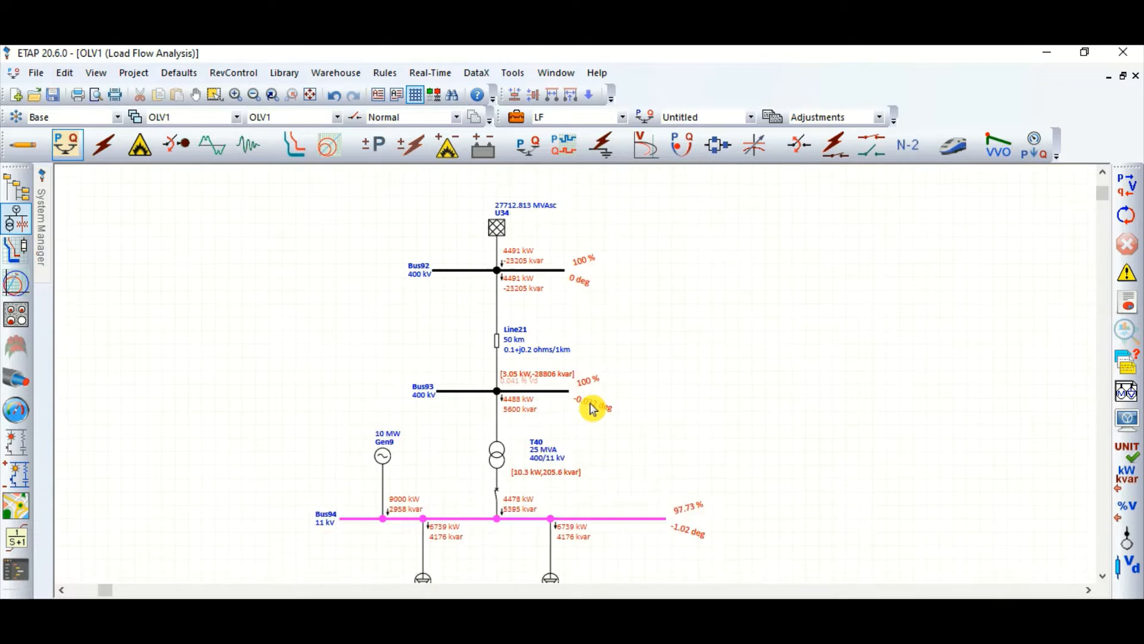
pyautogui.scroll(-2, 626, 435)
pyautogui.scroll(1, 596, 421)
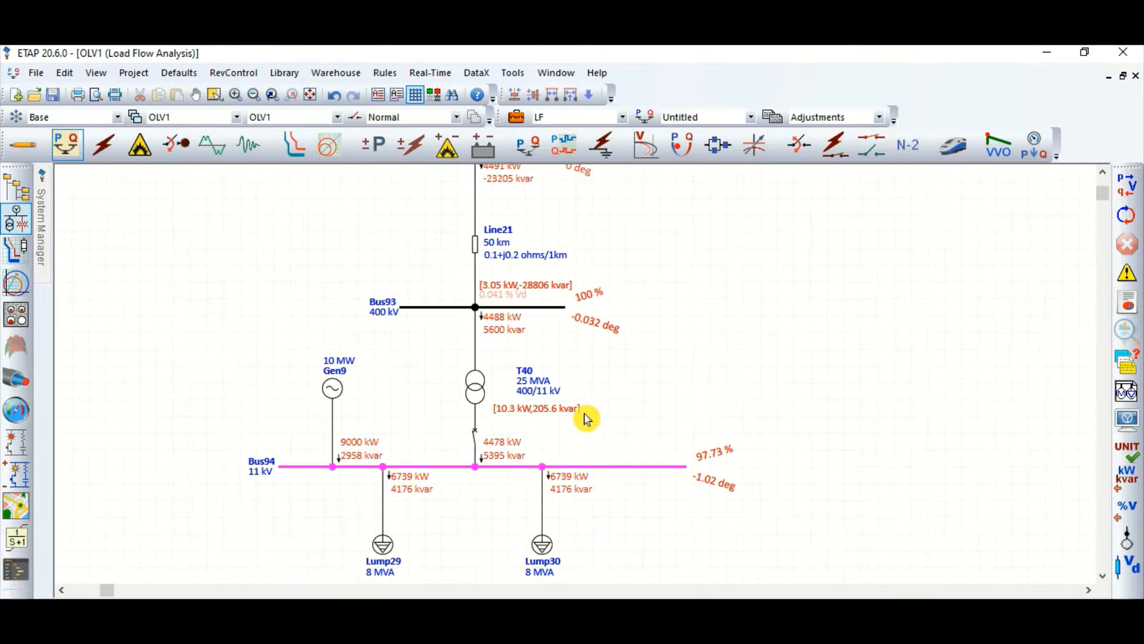
# Step: Switch to short-circuit analysis and edit the SC study case to fault Bus94 instead of Bus91
pyautogui.click(106, 148)
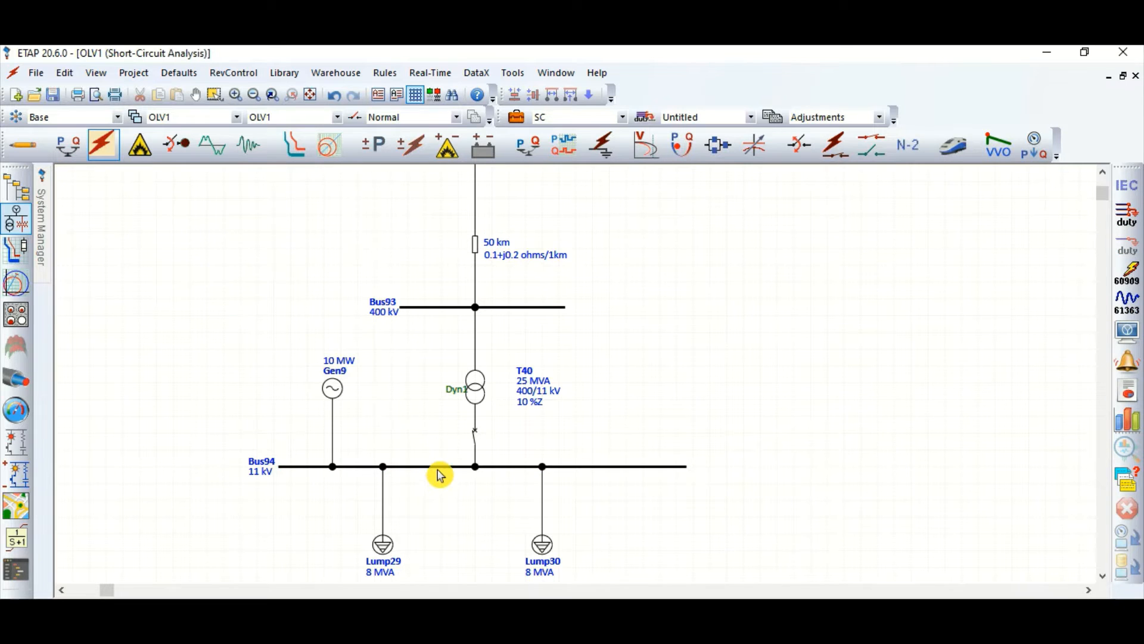
pyautogui.click(517, 116)
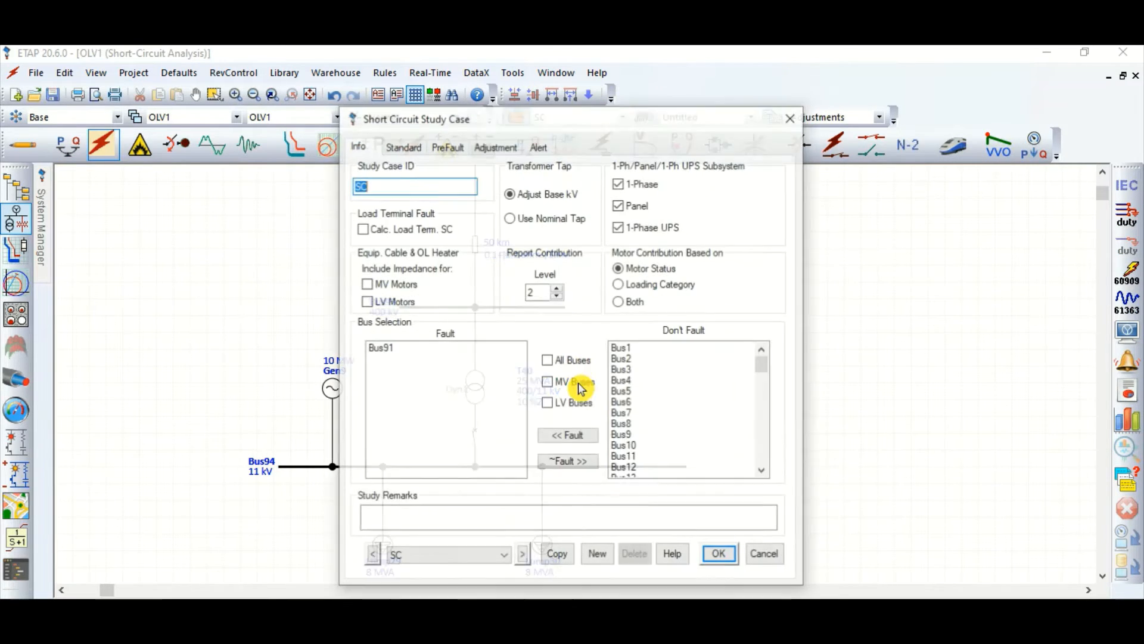
pyautogui.click(401, 349)
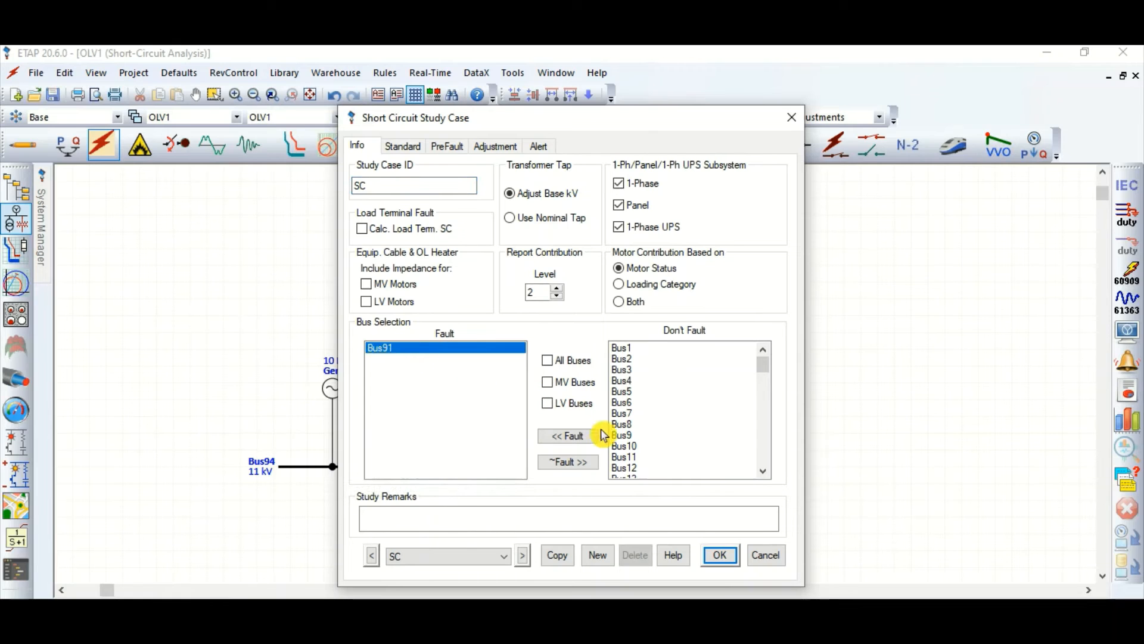
pyautogui.click(580, 464)
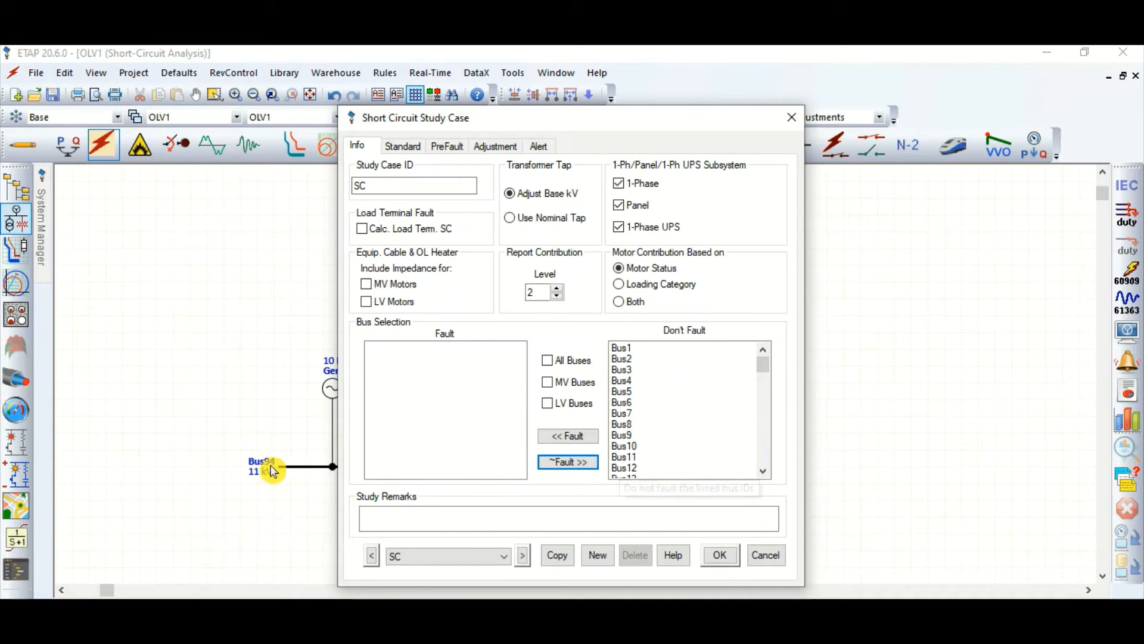
pyautogui.scroll(-20, 739, 456)
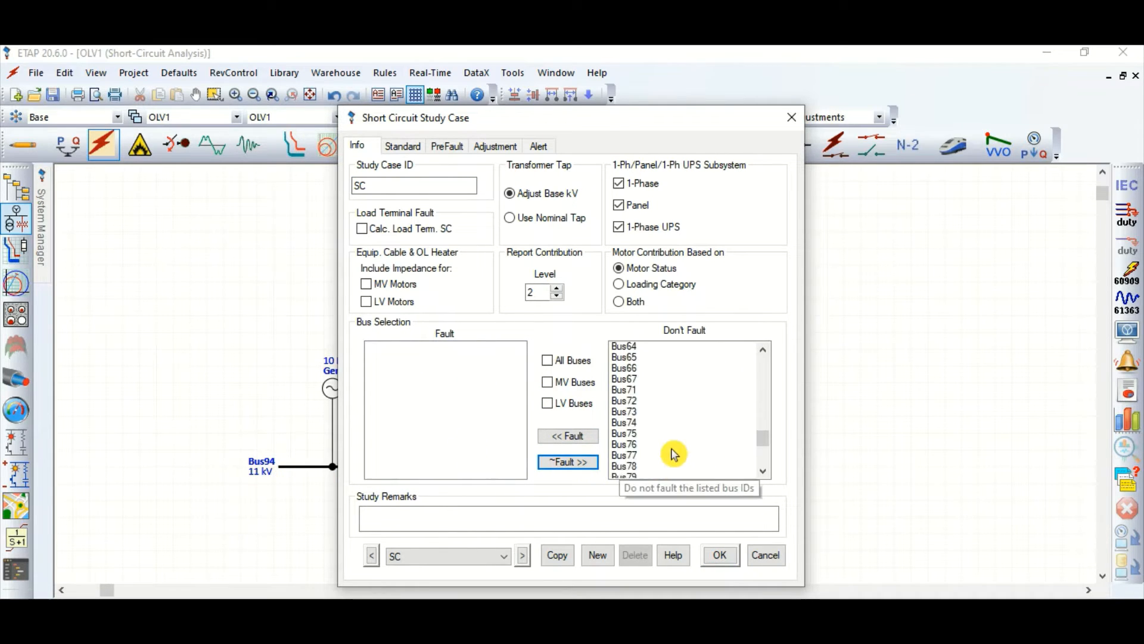
pyautogui.click(692, 467)
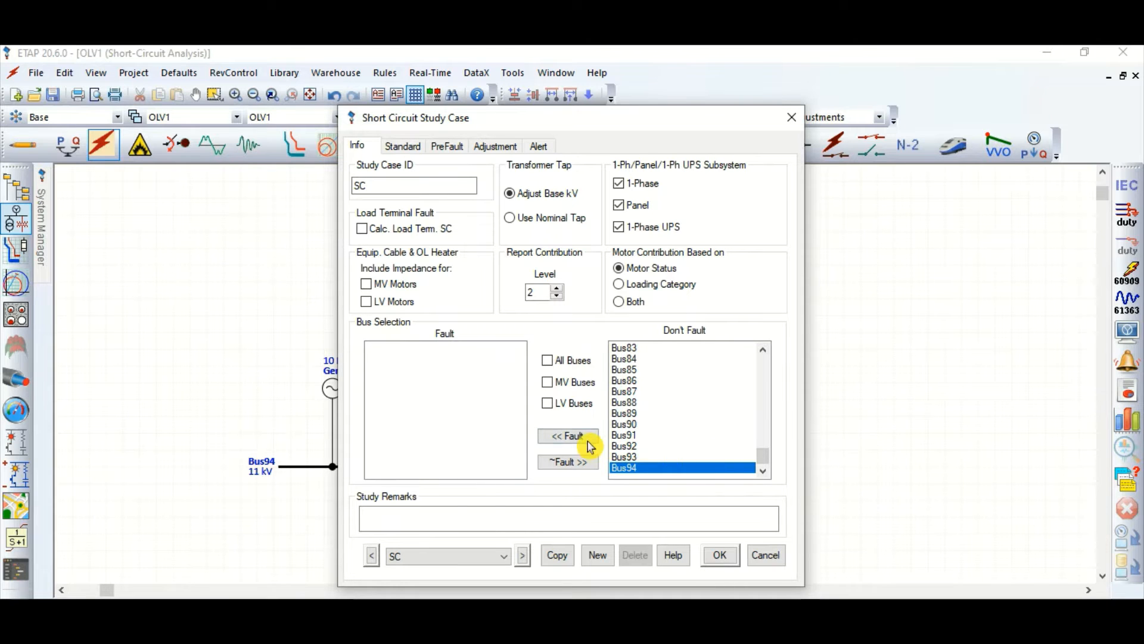
pyautogui.click(569, 435)
pyautogui.click(730, 554)
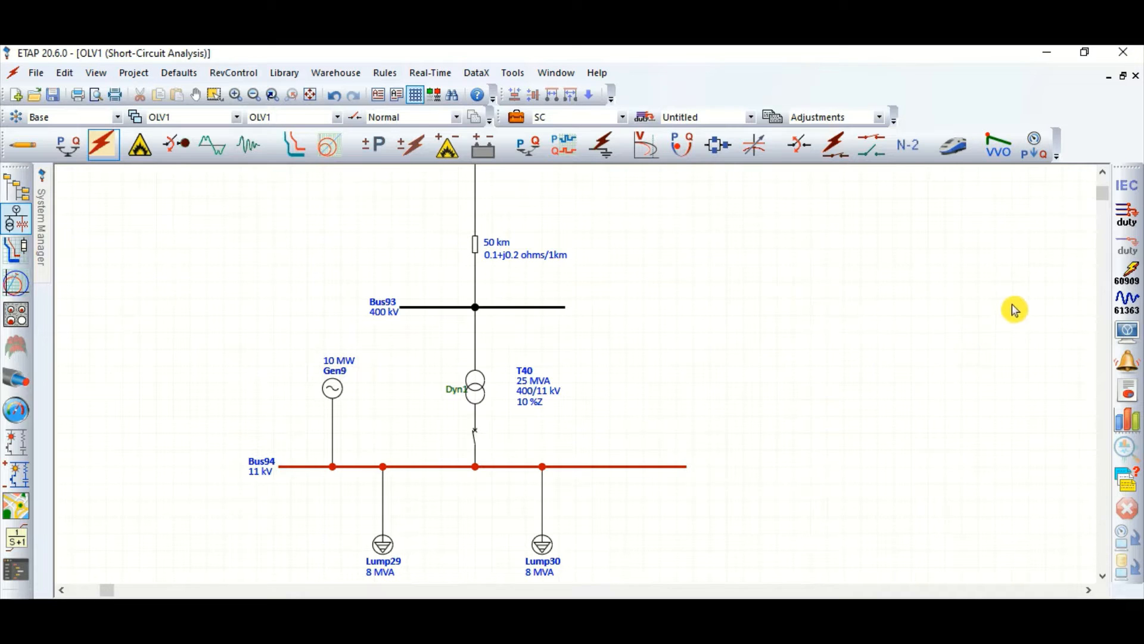
# Step: Run the short-circuit device duty calculation and shift the 11 kV bus's total fault-current label slightly down
pyautogui.click(1127, 214)
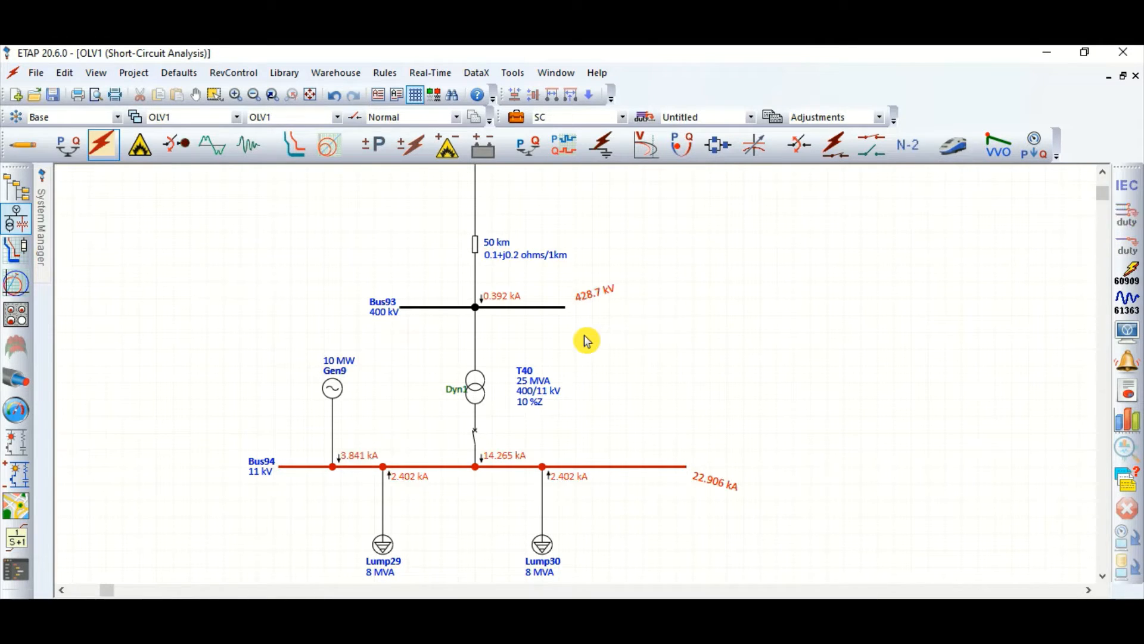
pyautogui.moveTo(728, 490); pyautogui.dragTo(722, 496)
pyautogui.click(738, 514)
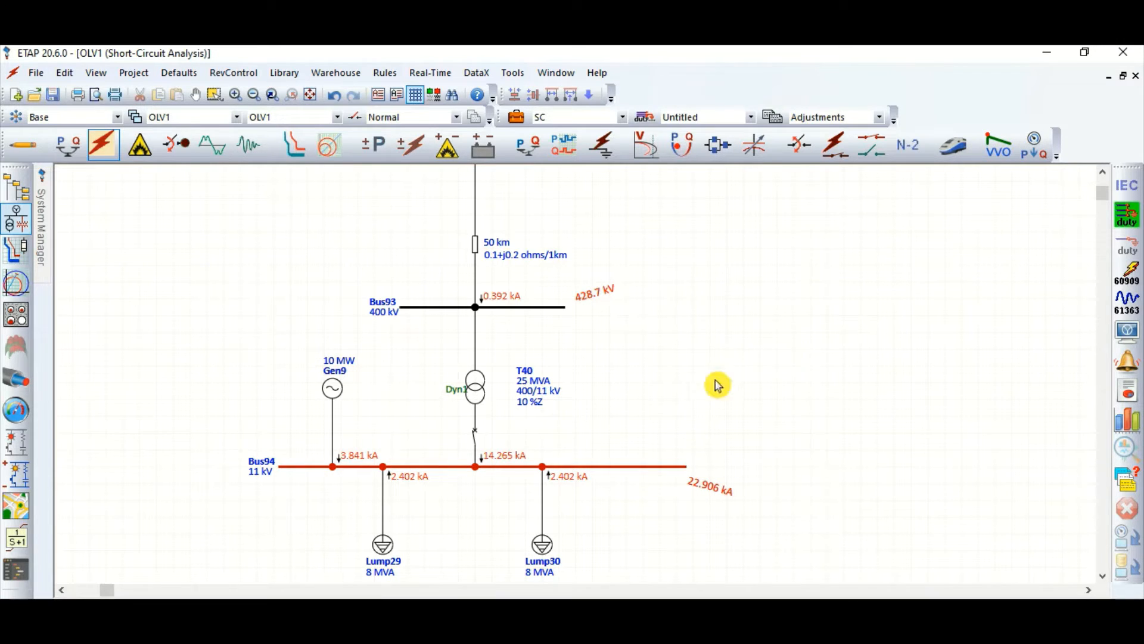
# Step: Examine the fault-current contributions of the generator, transformer, both lumped loads and the 400 kV side
pyautogui.scroll(1, 370, 471)
pyautogui.scroll(1, 371, 472)
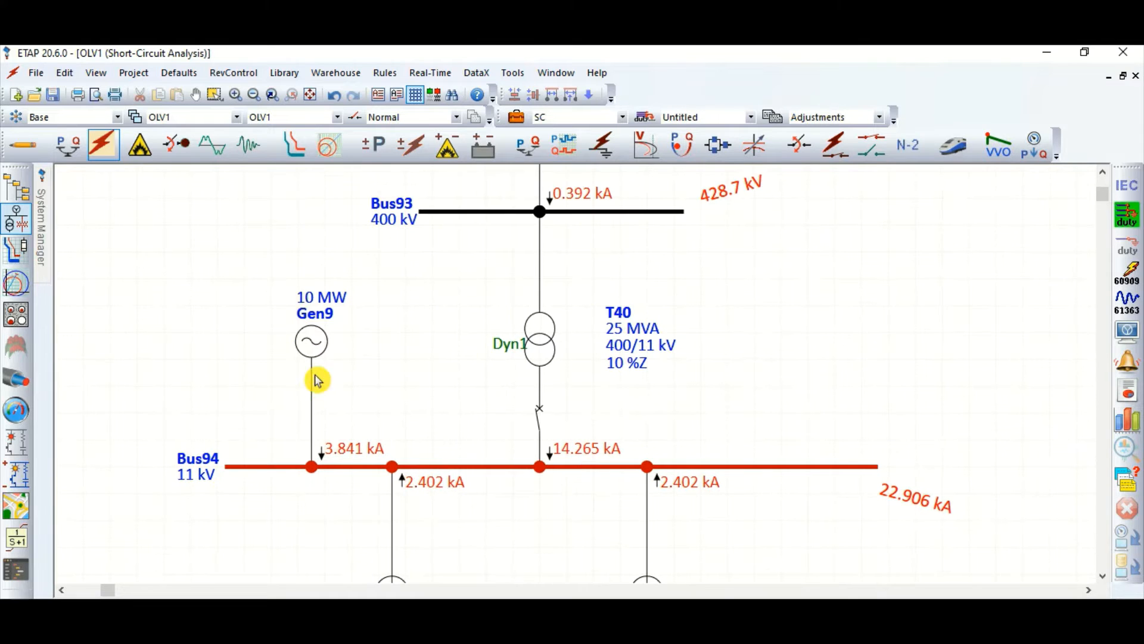
pyautogui.scroll(-1, 405, 501)
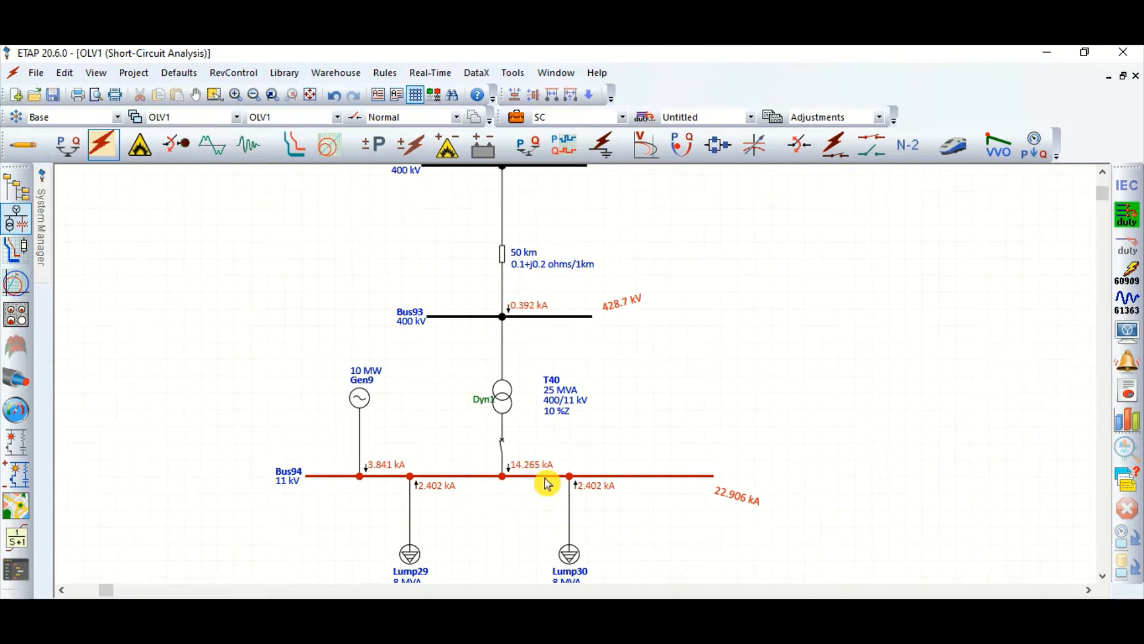
pyautogui.scroll(3, 544, 485)
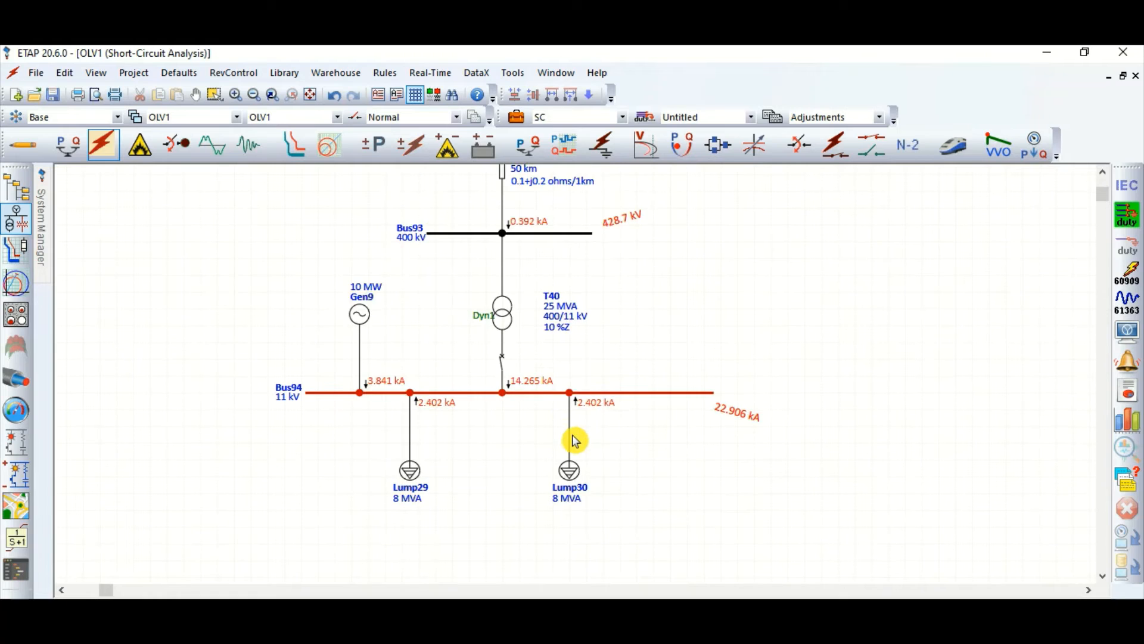
pyautogui.scroll(-2, 578, 437)
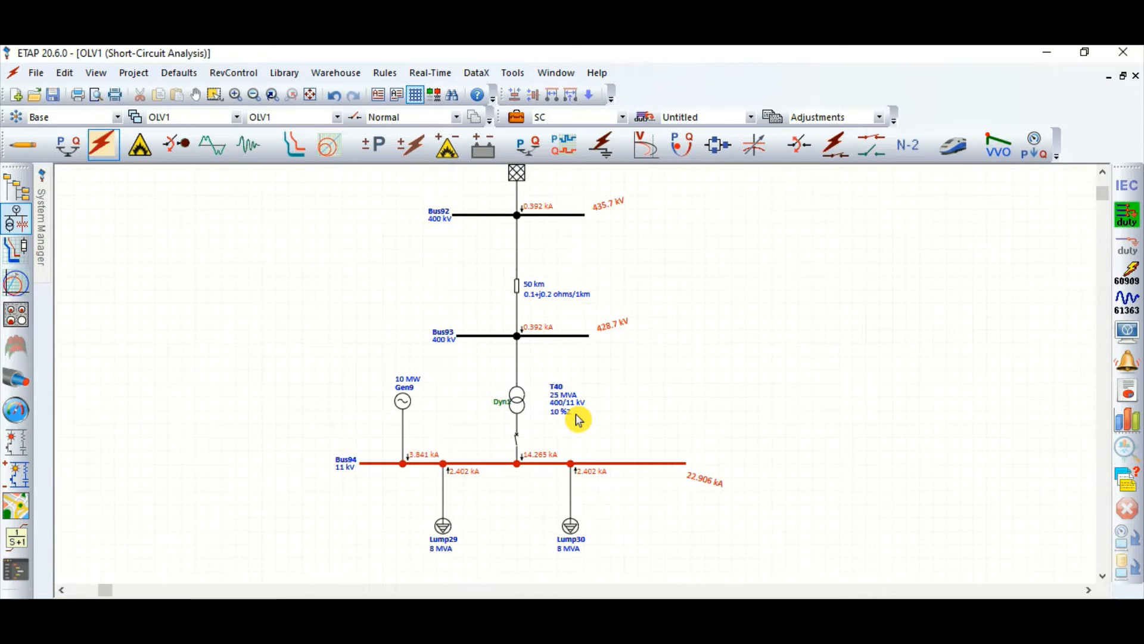
pyautogui.scroll(2, 572, 352)
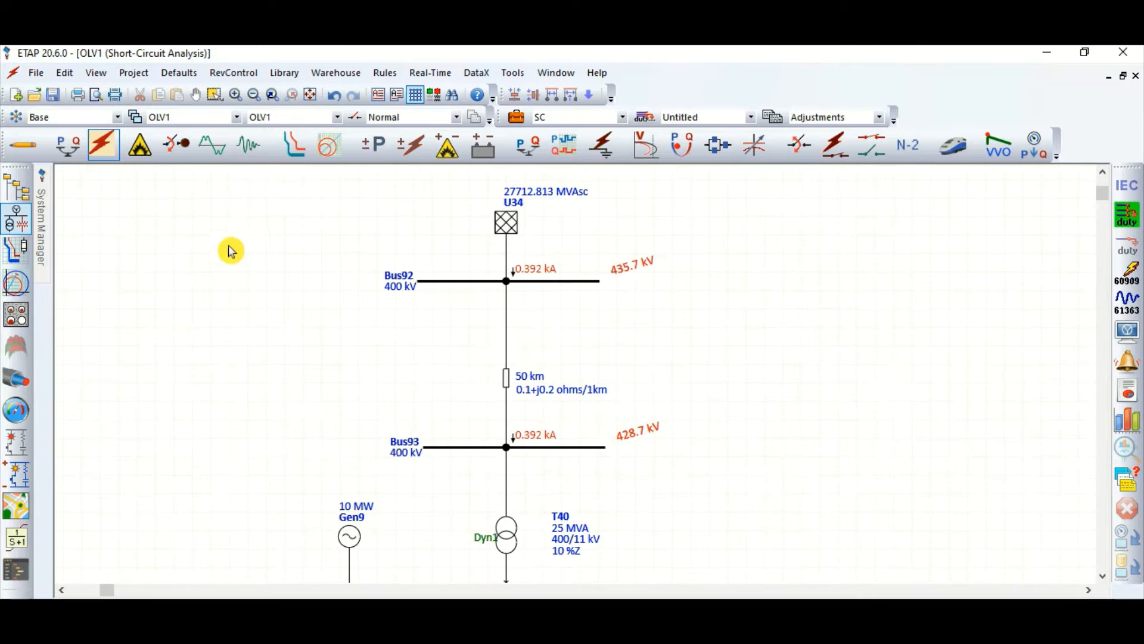
# Step: Switch to transient stability analysis and delete the existing events FLT, ISLND and CHNGE from the TS study case
pyautogui.click(248, 145)
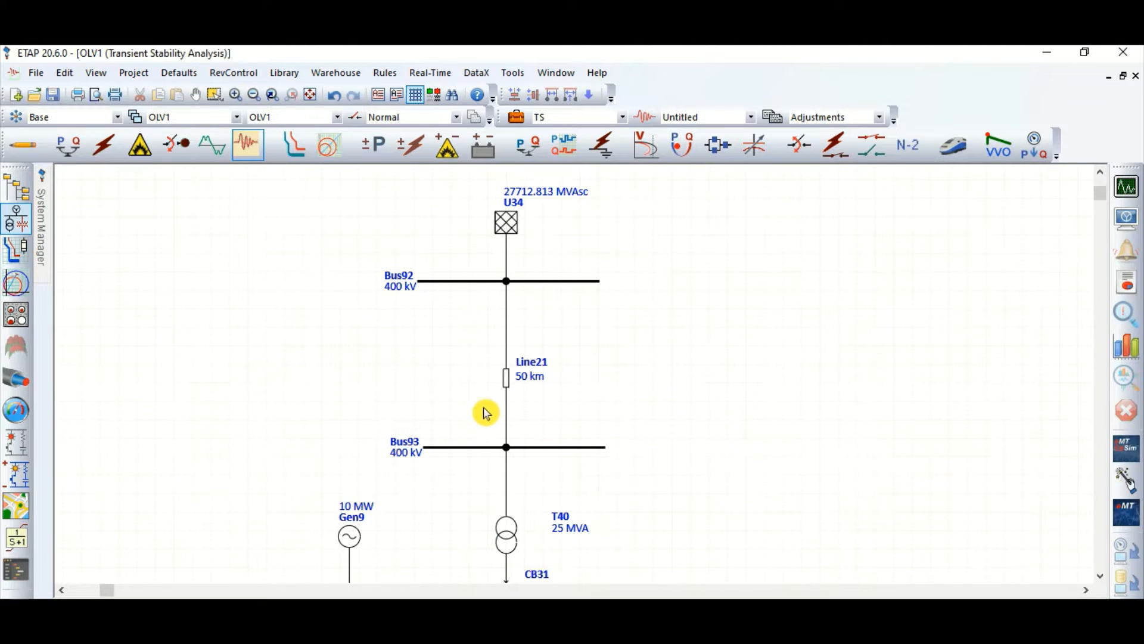
pyautogui.scroll(-1, 479, 214)
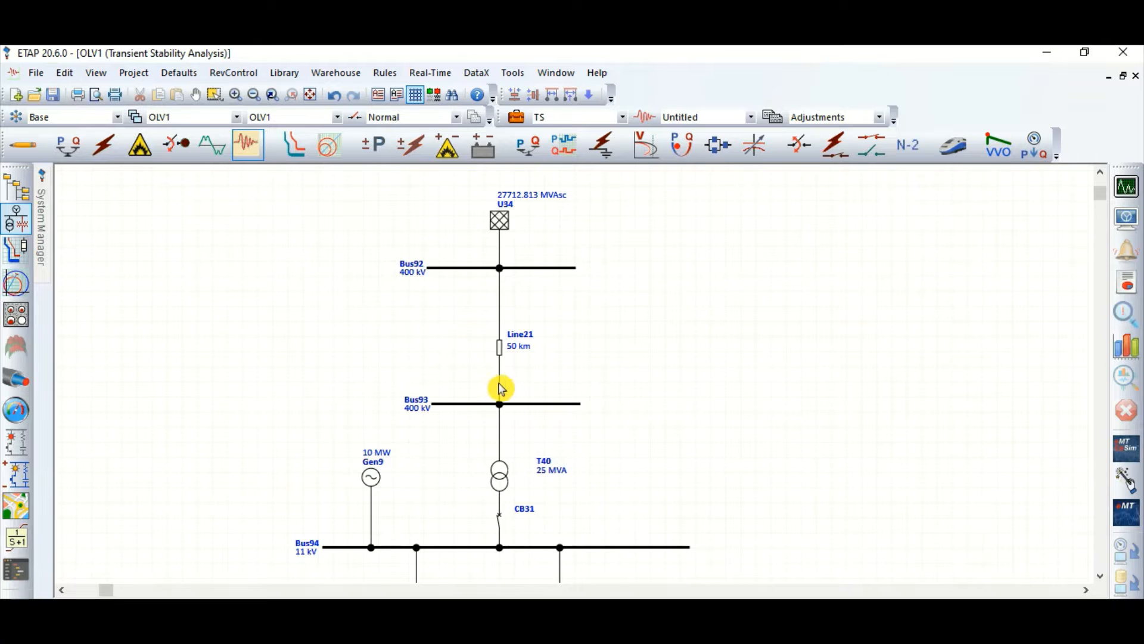
pyautogui.click(516, 116)
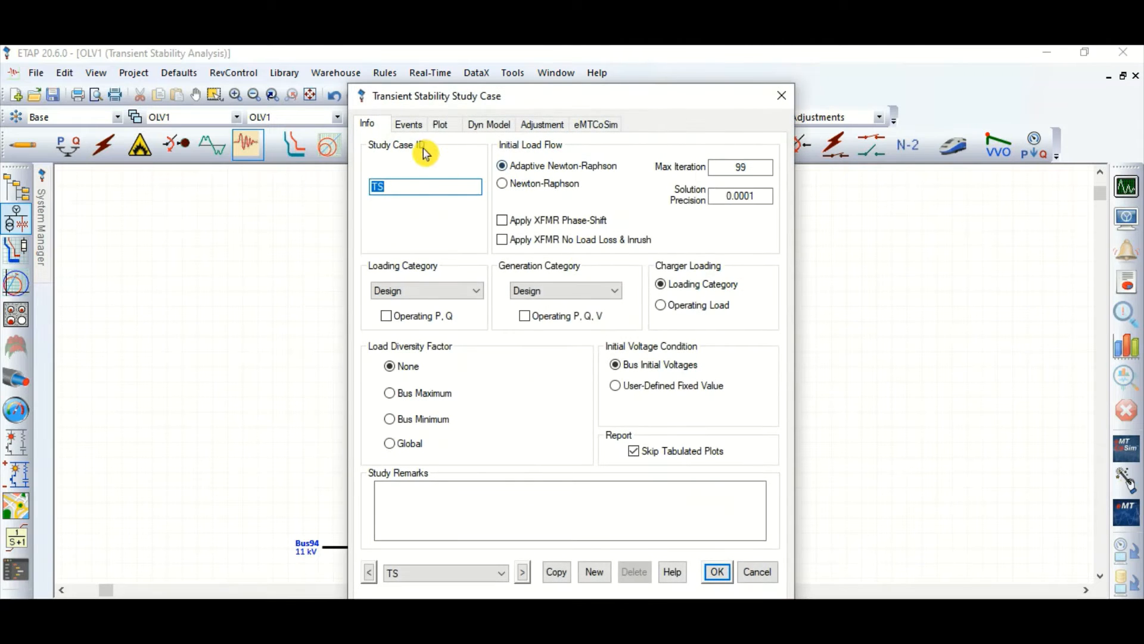
pyautogui.click(424, 126)
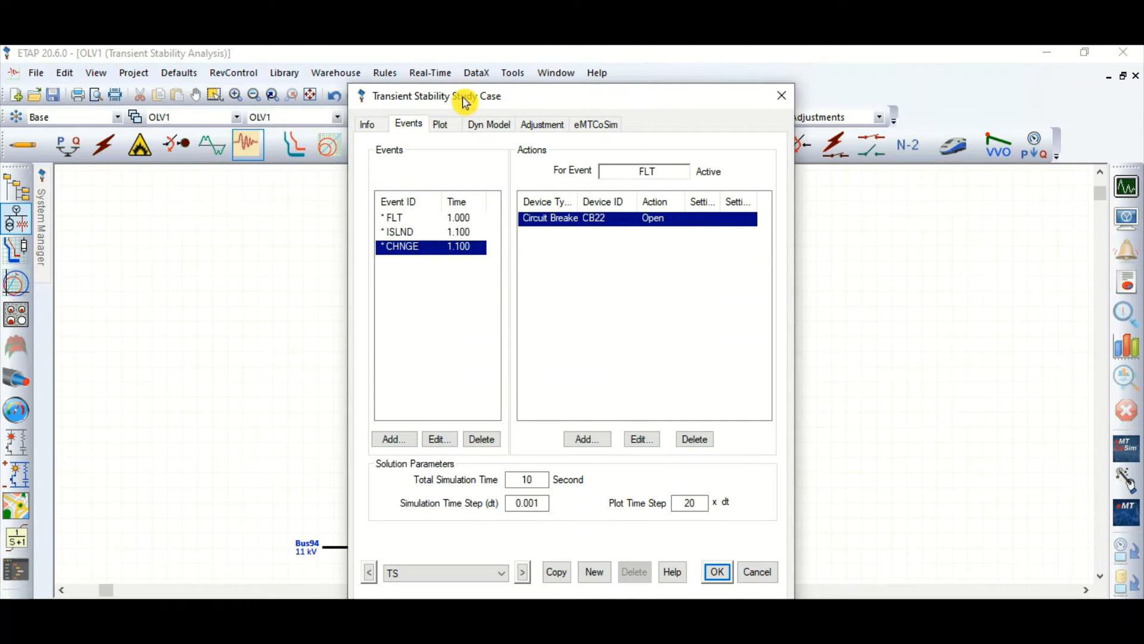
pyautogui.moveTo(467, 100); pyautogui.dragTo(688, 98)
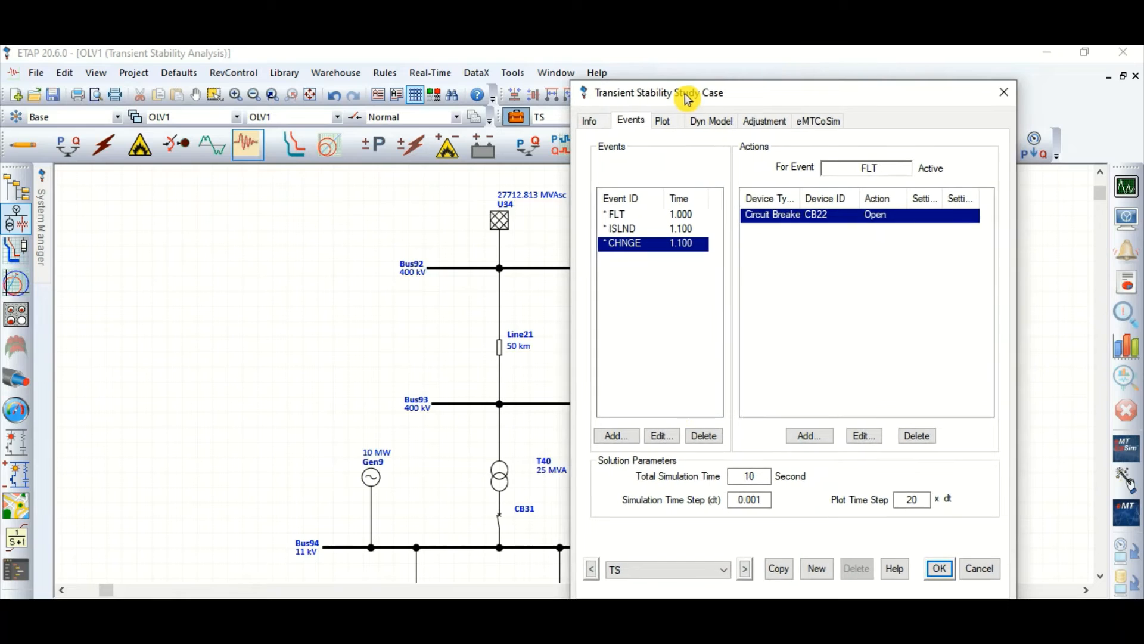
pyautogui.click(710, 437)
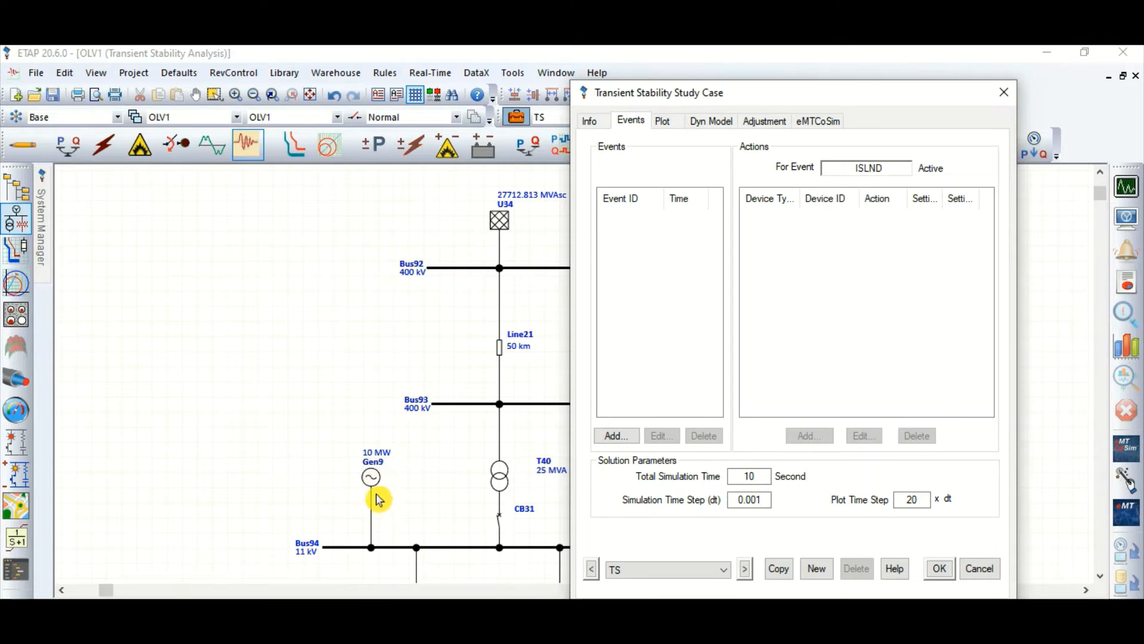
# Step: Add an active event named FLT at a time of 1 second
pyautogui.click(611, 437)
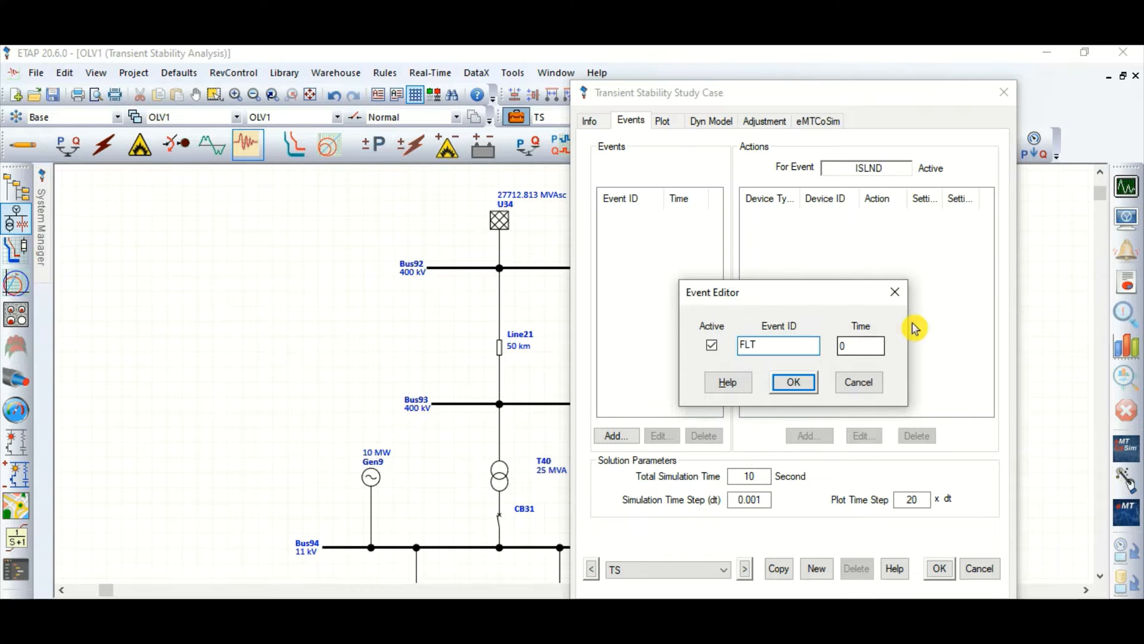
pyautogui.write('1')
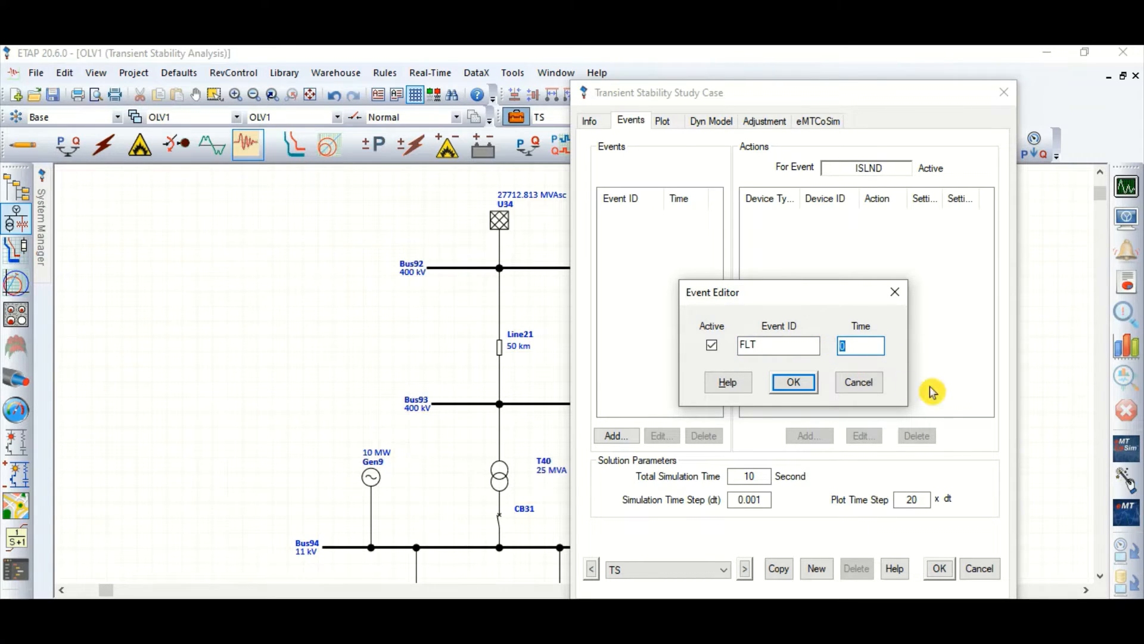
pyautogui.click(793, 382)
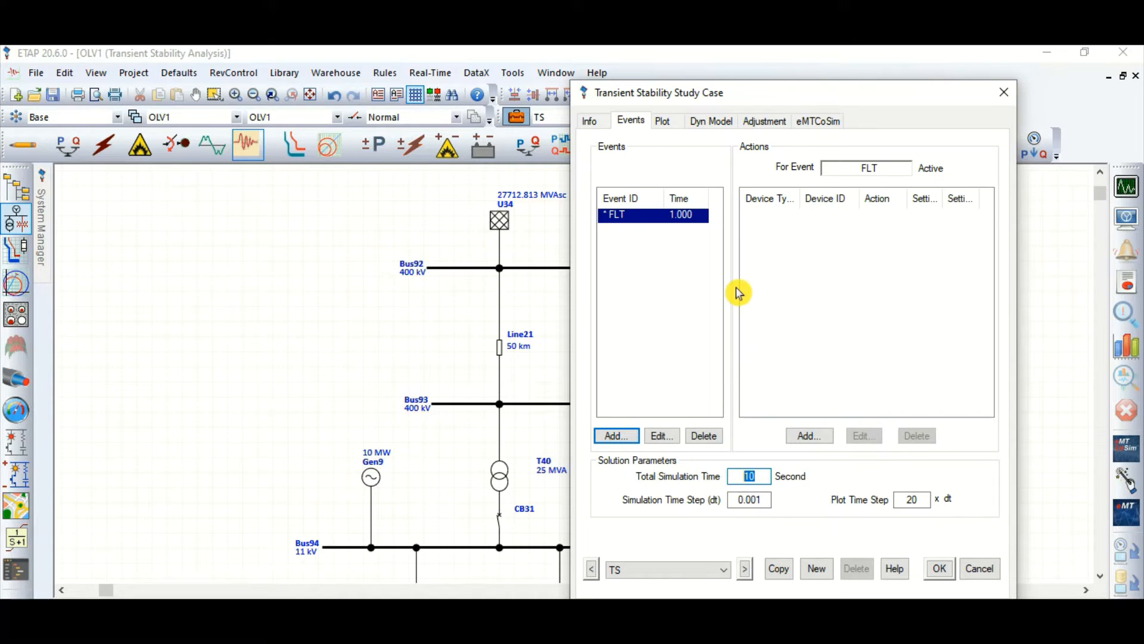
# Step: Give the FLT event a circuit breaker action that opens CB31, and save the study case
pyautogui.click(804, 437)
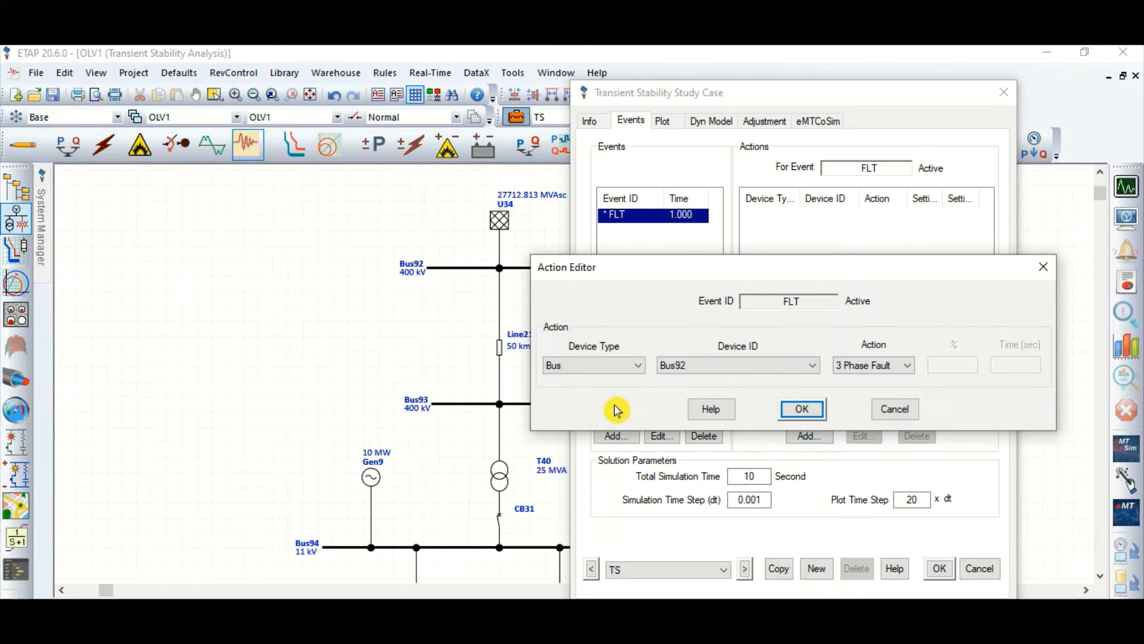
pyautogui.click(593, 366)
pyautogui.scroll(2, 592, 370)
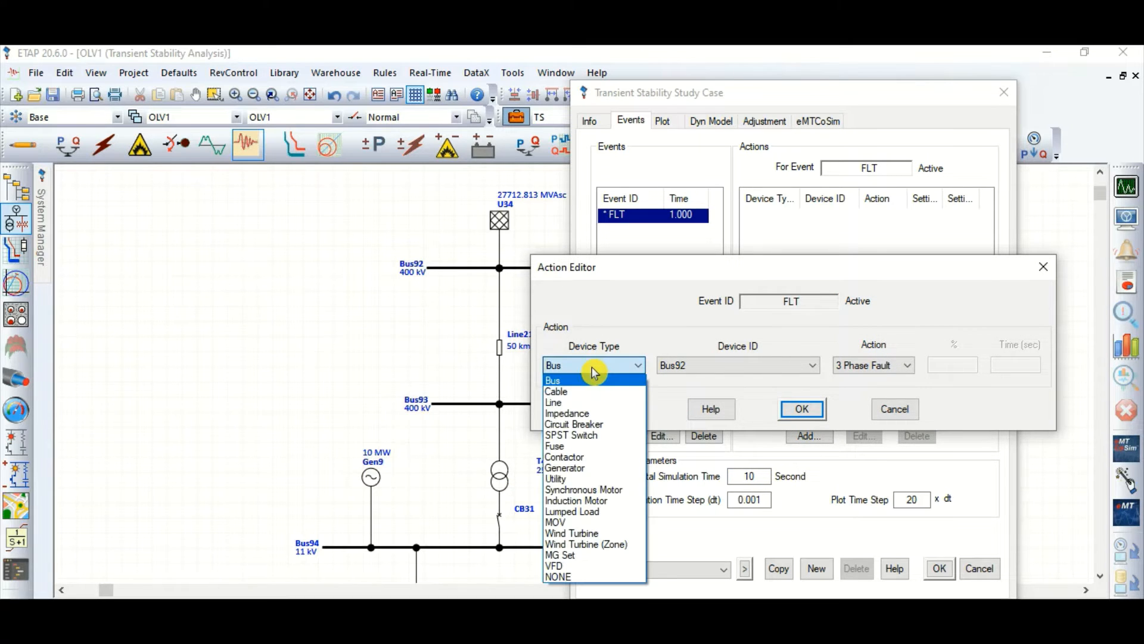
pyautogui.click(603, 424)
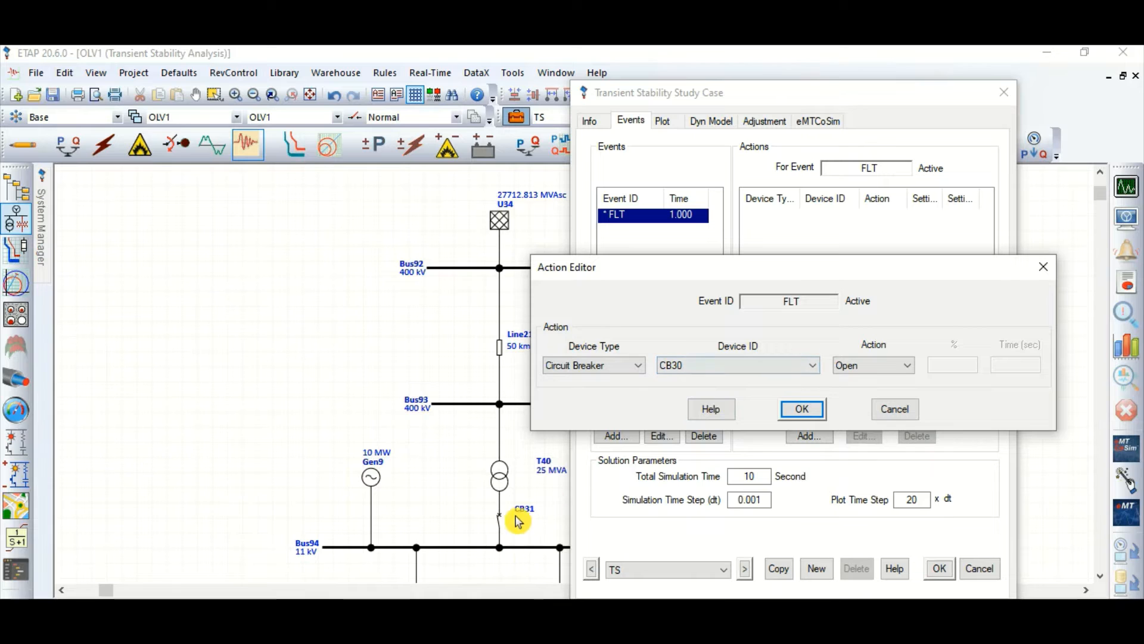
pyautogui.click(709, 367)
pyautogui.click(707, 393)
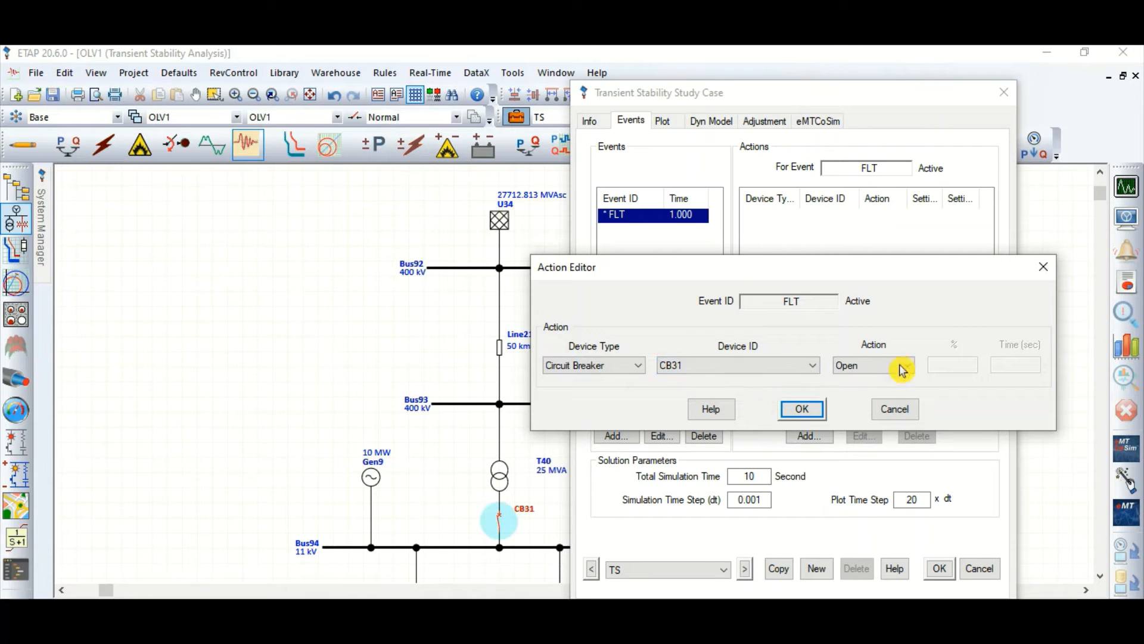
pyautogui.click(803, 409)
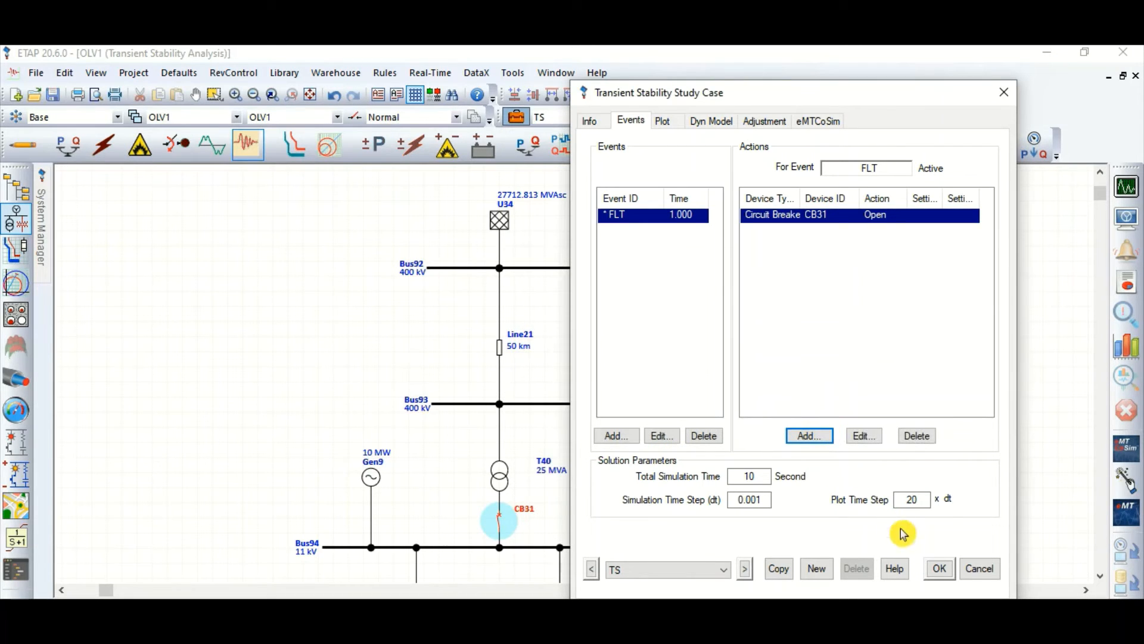
pyautogui.click(941, 569)
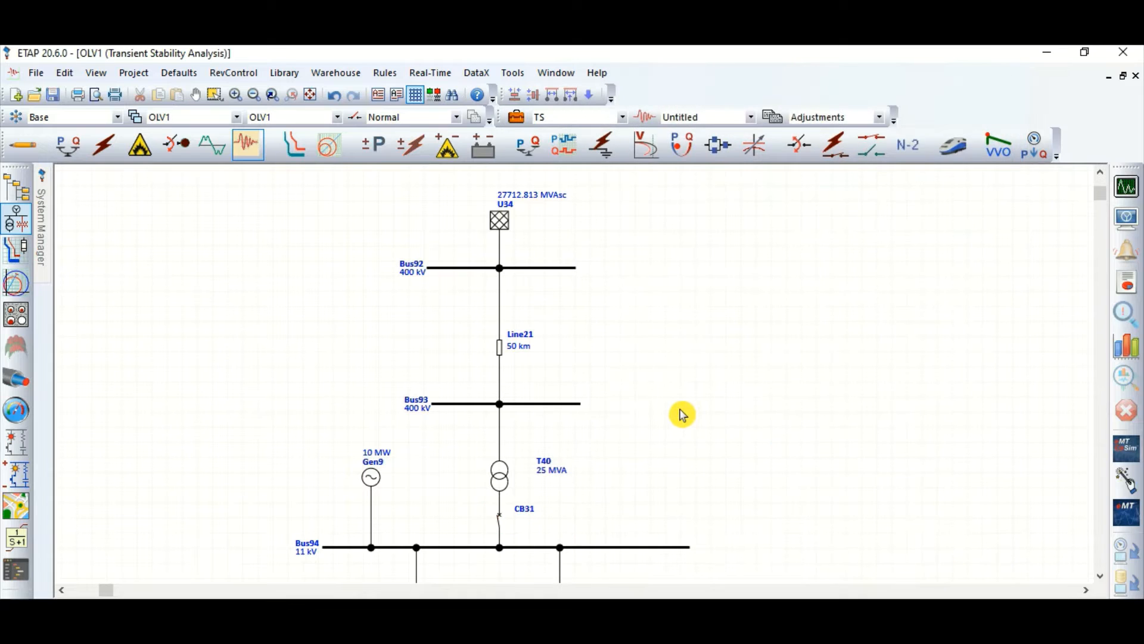
# Step: In the TS study case's plot options, deselect Gen8 and mark synchronous generator Gen9 for plotting and tabulation
pyautogui.scroll(-2, 572, 400)
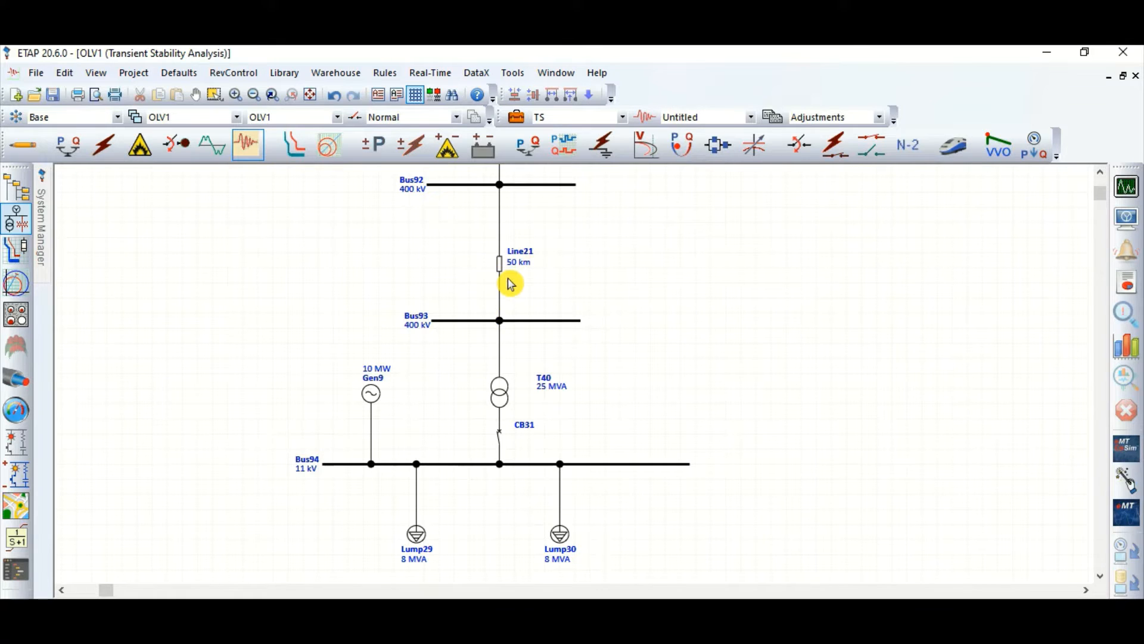
pyautogui.click(506, 438)
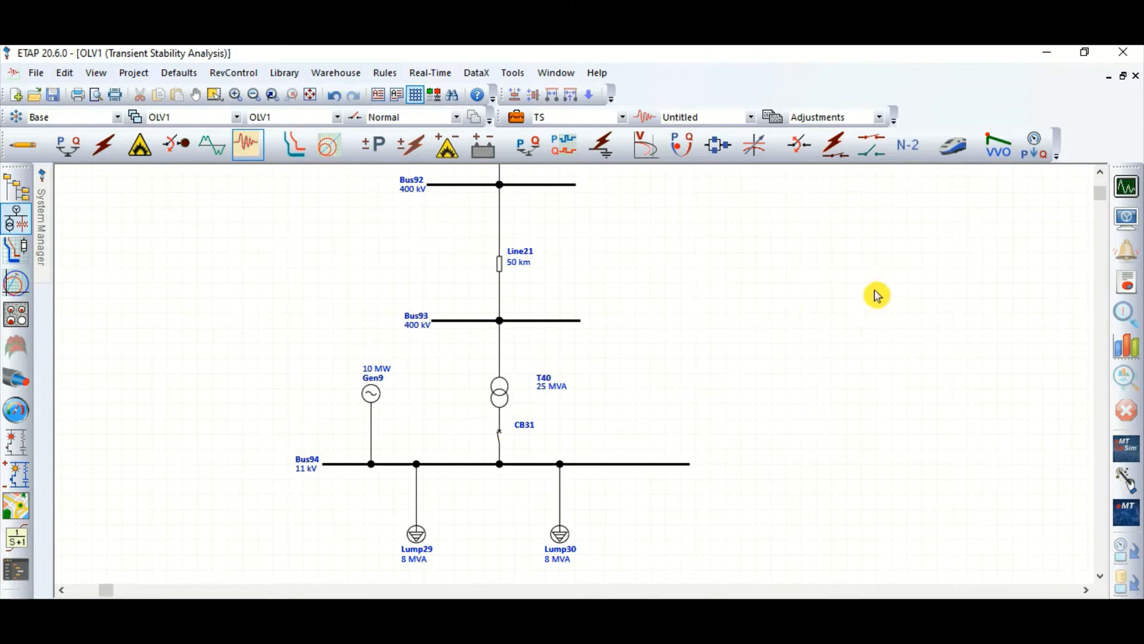
pyautogui.click(523, 118)
pyautogui.click(439, 124)
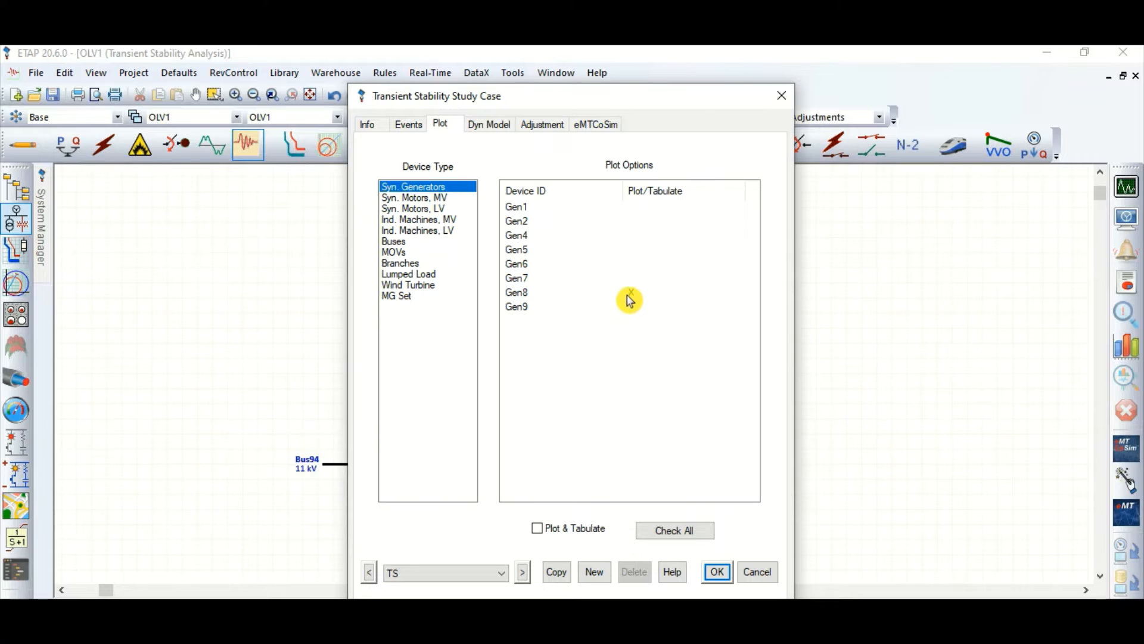
pyautogui.click(630, 300)
pyautogui.moveTo(551, 106); pyautogui.dragTo(733, 148)
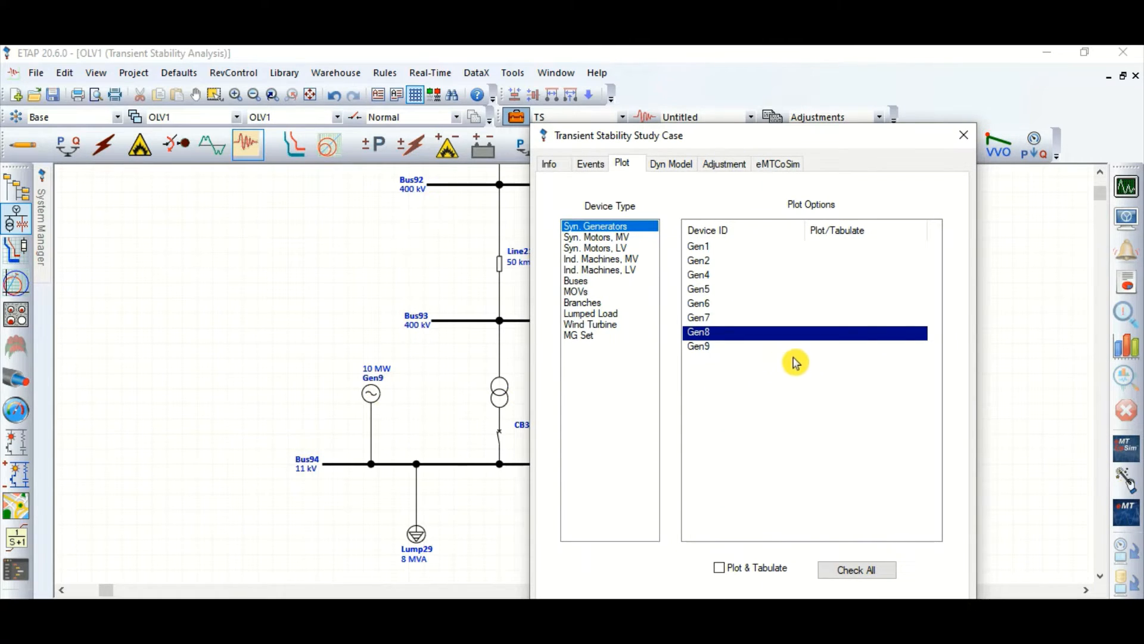
pyautogui.doubleClick(816, 348)
# Step: Mark buses Bus92, Bus93 and Bus94 for plotting and tabulation in the study case
pyautogui.click(599, 281)
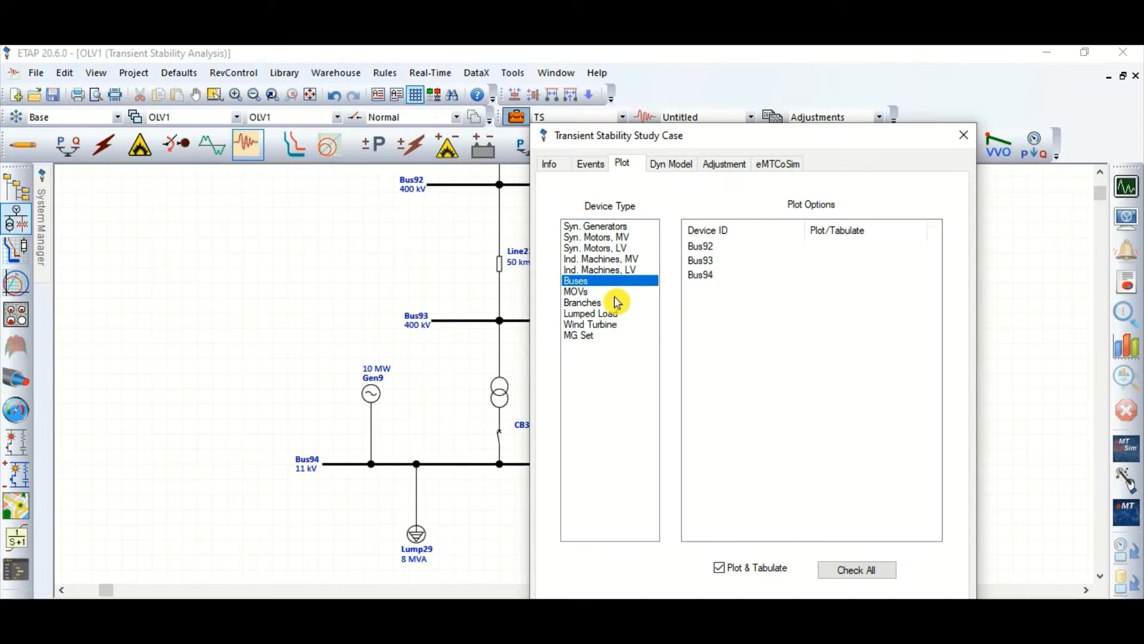
pyautogui.doubleClick(830, 249)
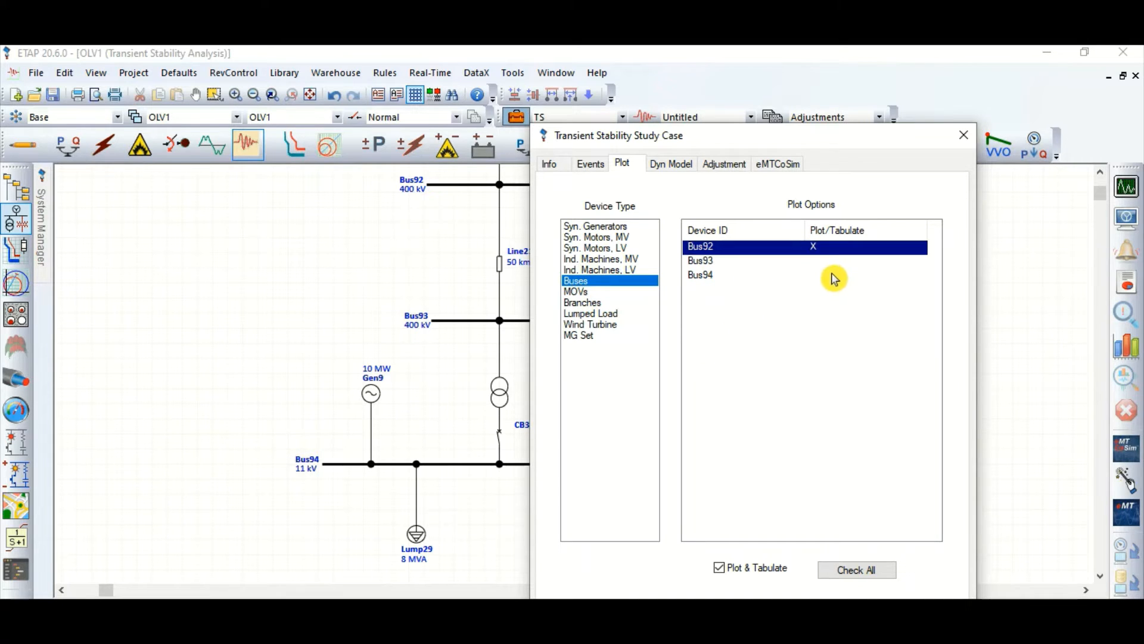
pyautogui.doubleClick(818, 262)
pyautogui.doubleClick(813, 275)
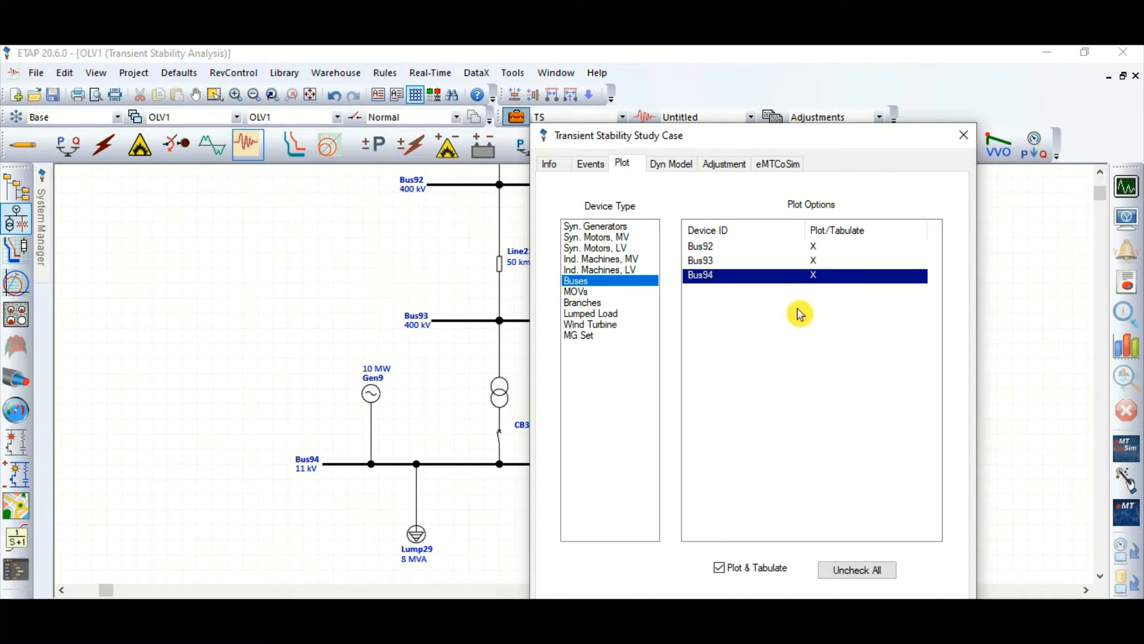
# Step: Mark branches Line21 and T40 for plotting and tabulation, save the study case, and try to run the transient stability study
pyautogui.click(597, 303)
pyautogui.doubleClick(834, 250)
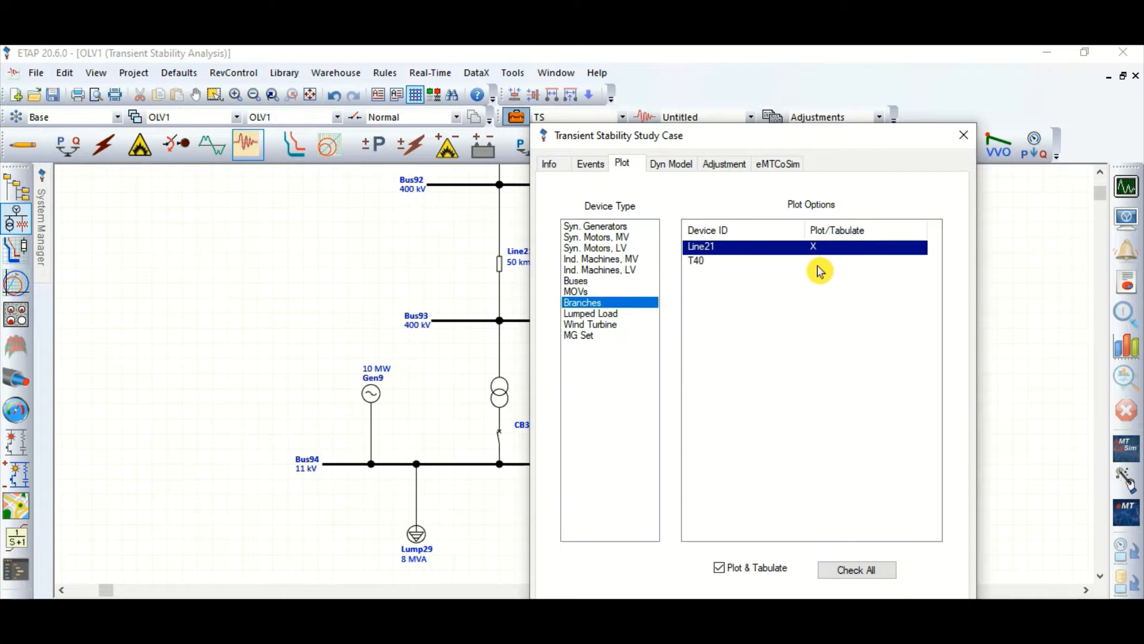
pyautogui.doubleClick(820, 262)
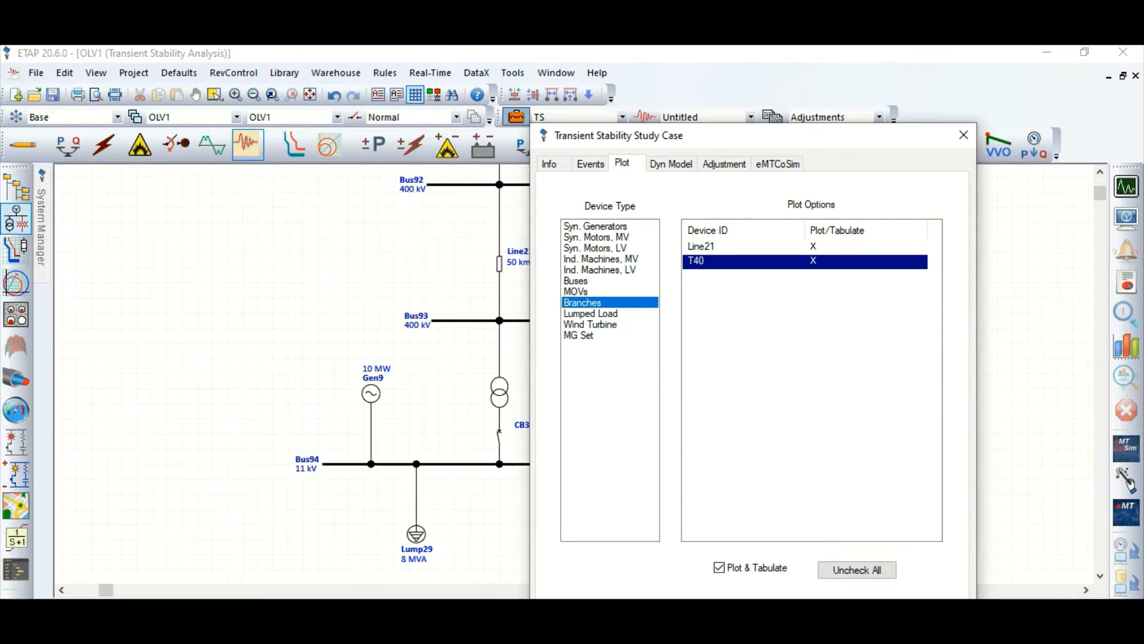
pyautogui.click(874, 609)
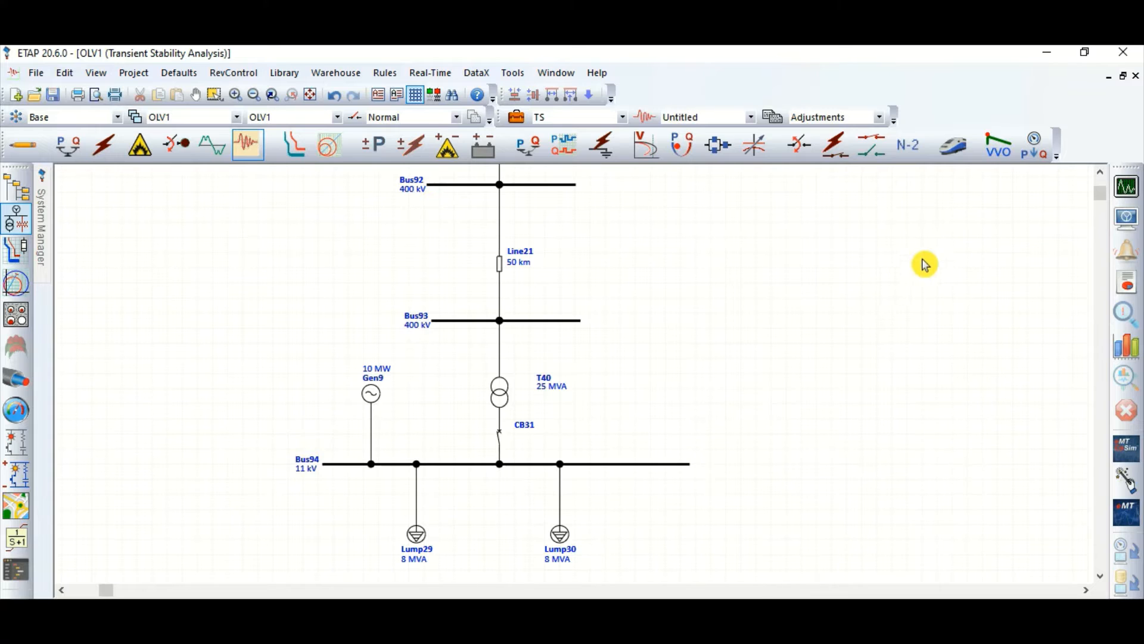
pyautogui.click(1127, 190)
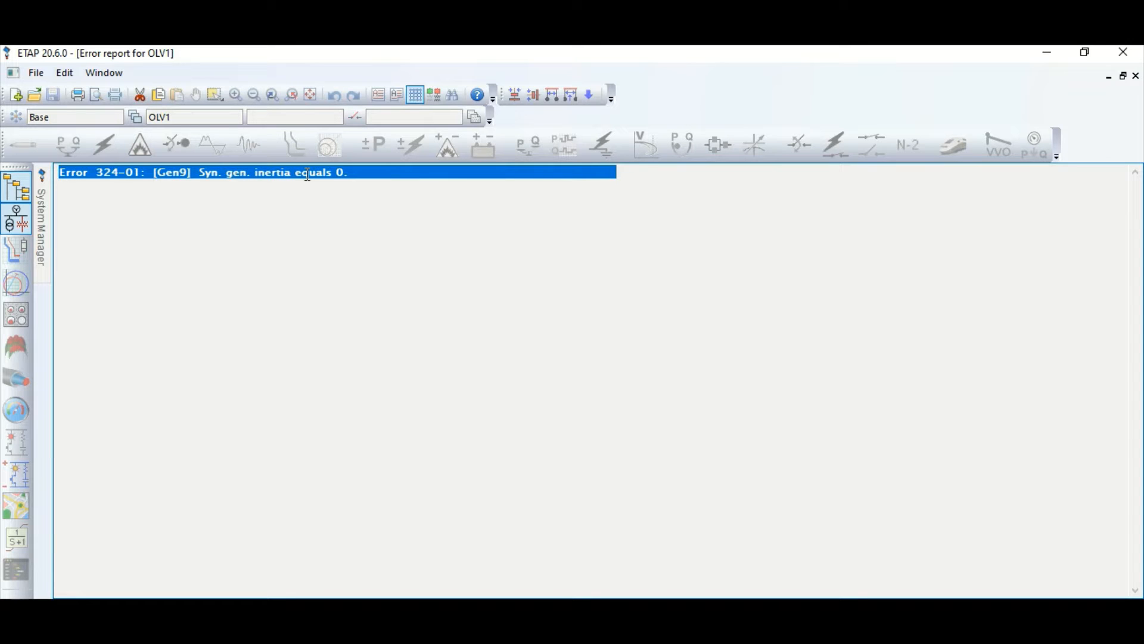
pyautogui.click(17, 219)
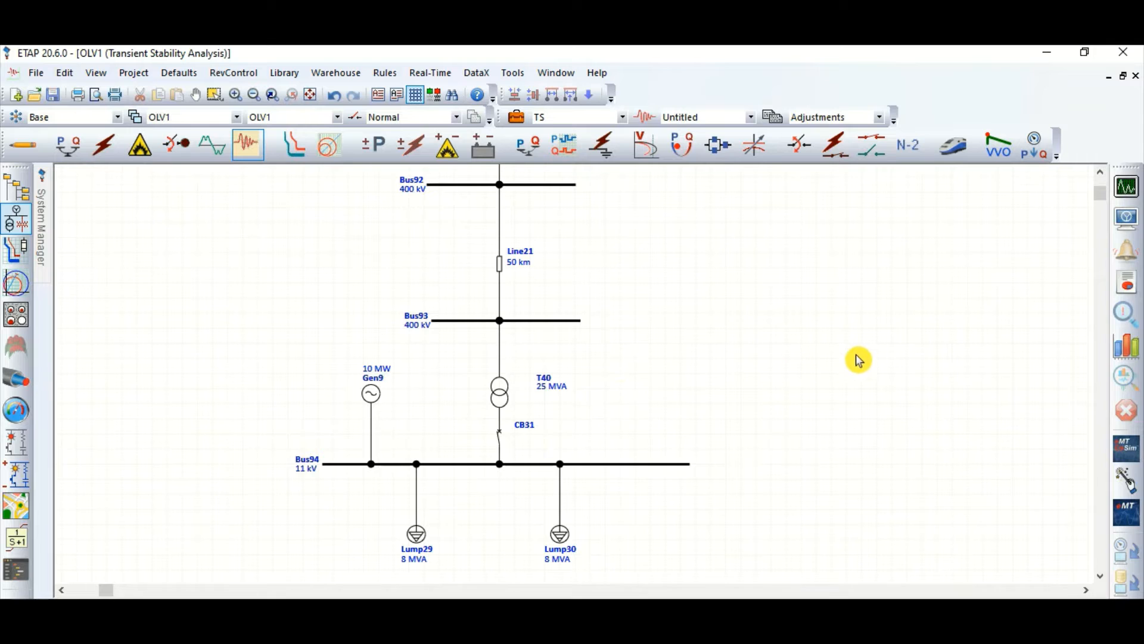
# Step: Set generator Gen9's inertia constant H to 1 for both the prime mover and the generator
pyautogui.scroll(-2, 858, 358)
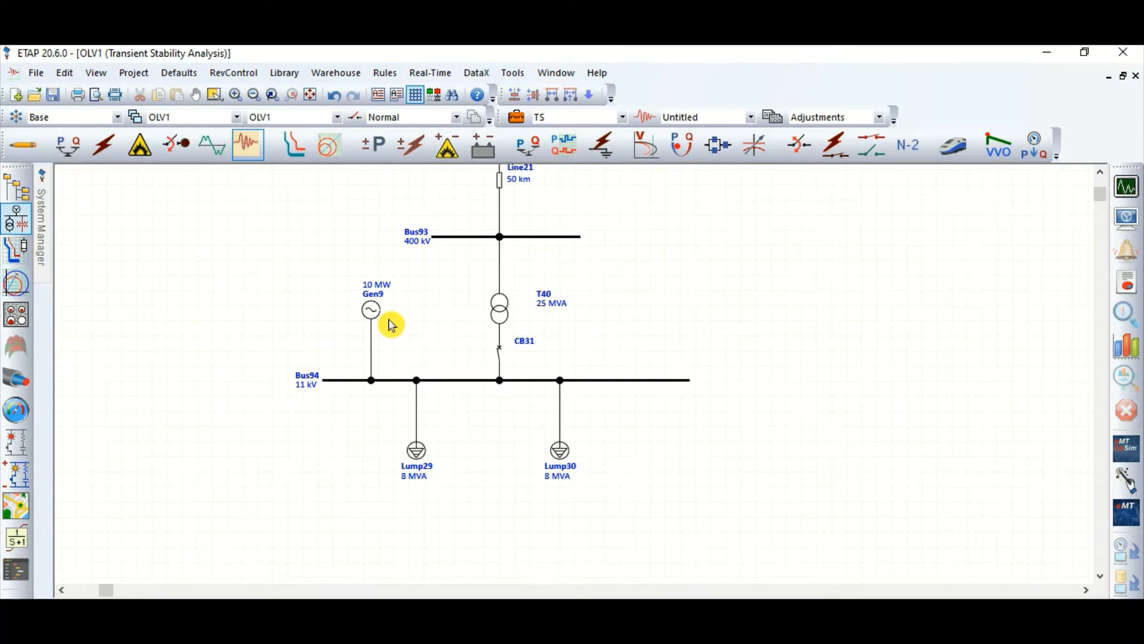
pyautogui.doubleClick(372, 309)
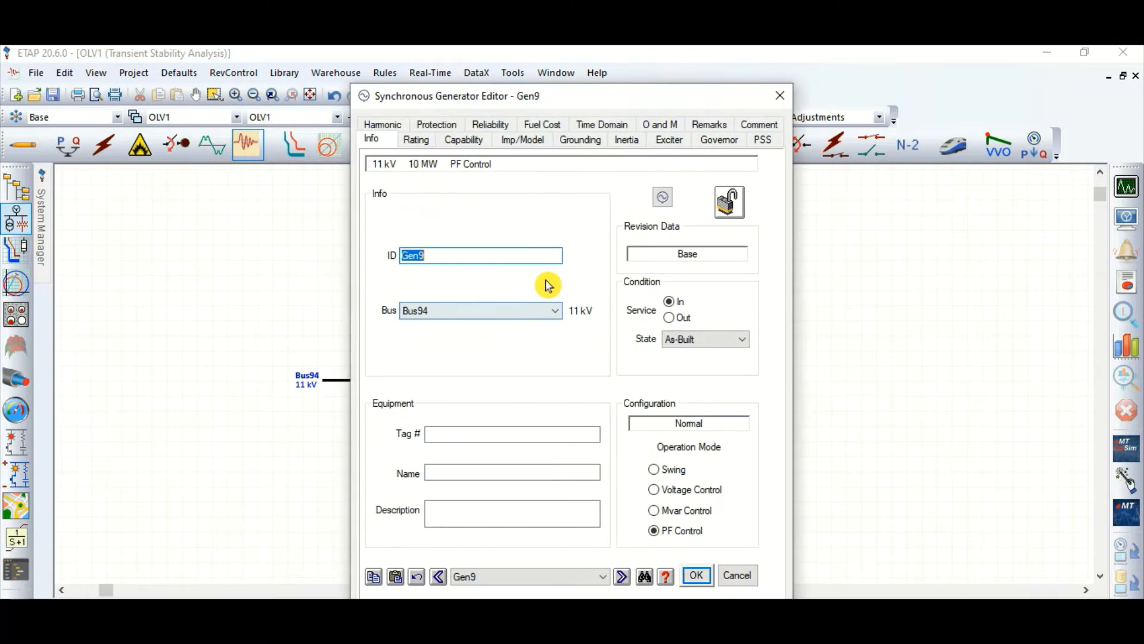
pyautogui.click(625, 147)
pyautogui.click(723, 141)
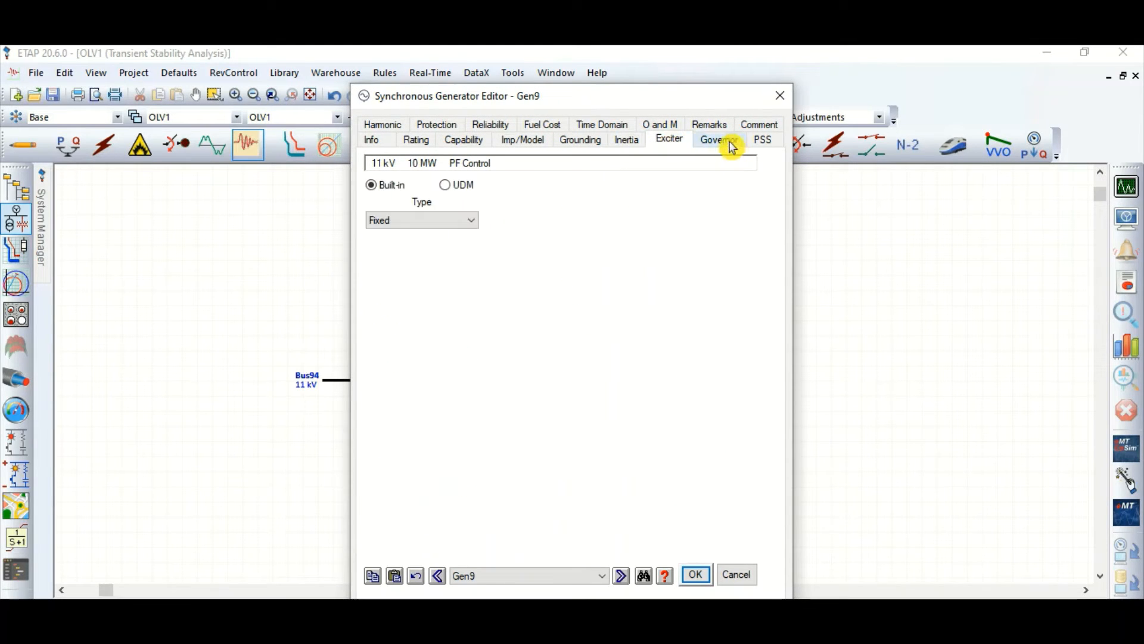
pyautogui.click(627, 143)
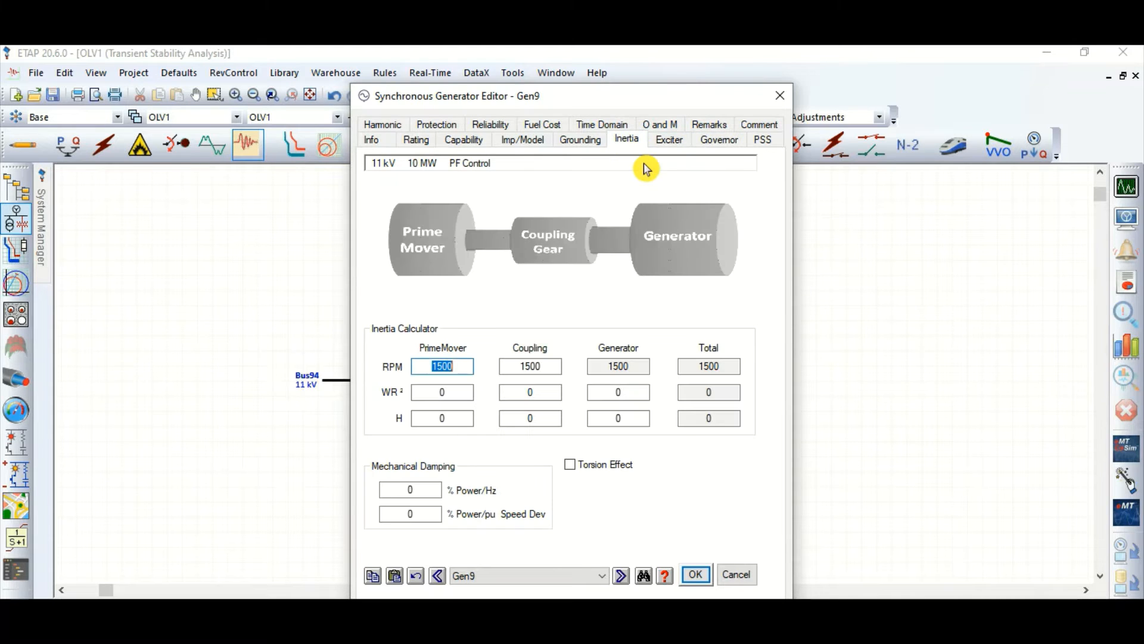
pyautogui.click(441, 419)
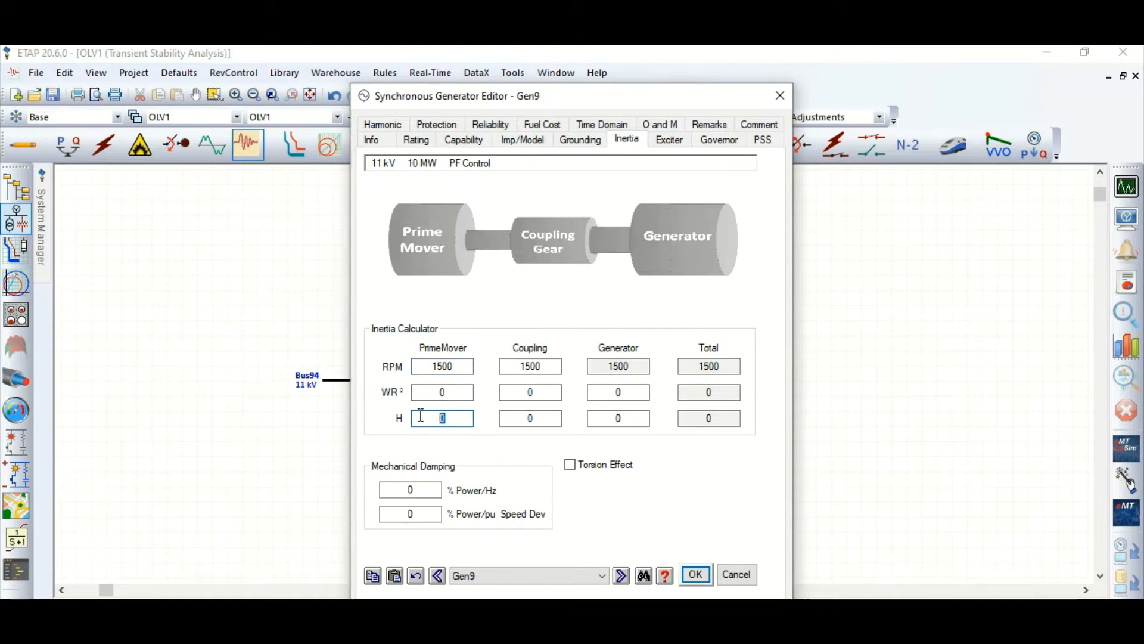
pyautogui.write('1')
pyautogui.click(626, 421)
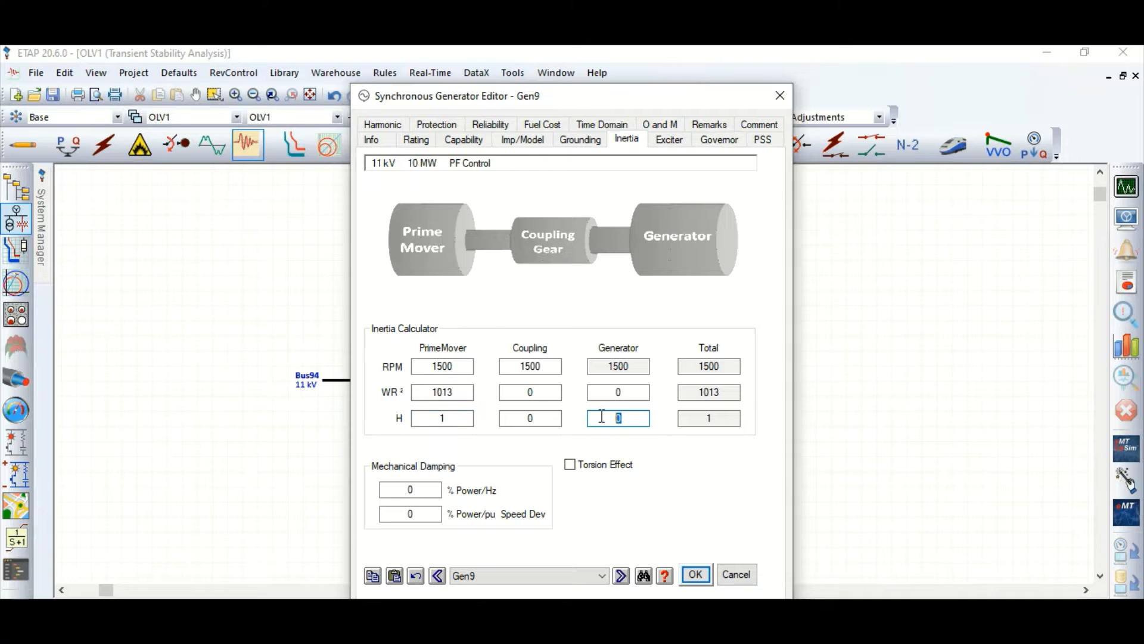
pyautogui.click(663, 422)
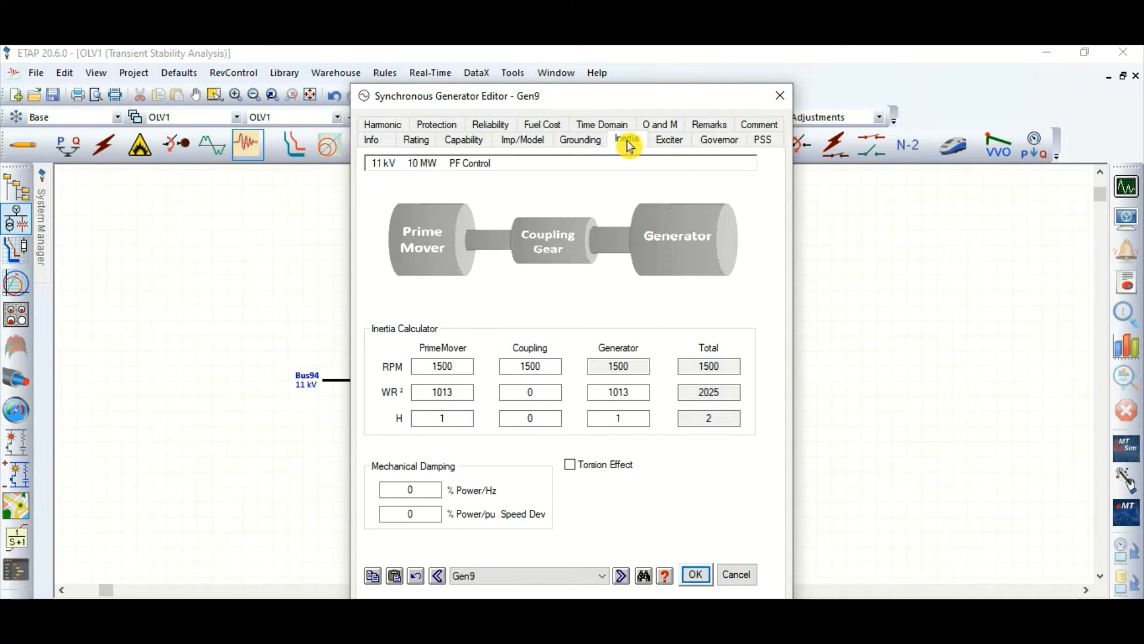
# Step: Give Gen9 a built-in AC1 exciter and fill in its parameters with the sample data
pyautogui.click(672, 140)
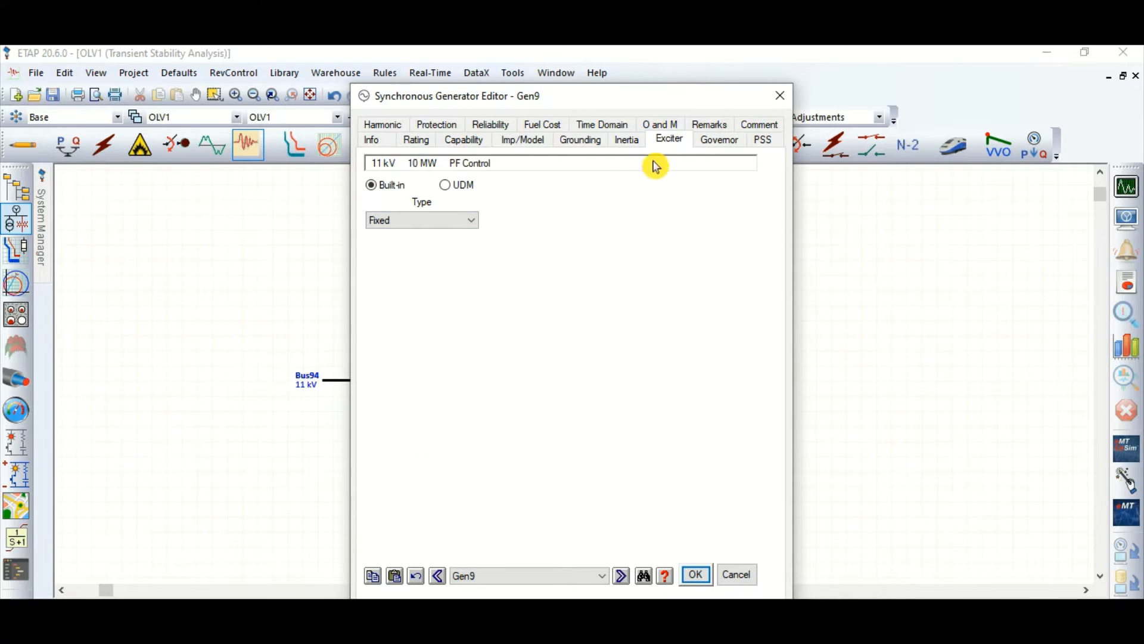
pyautogui.click(428, 221)
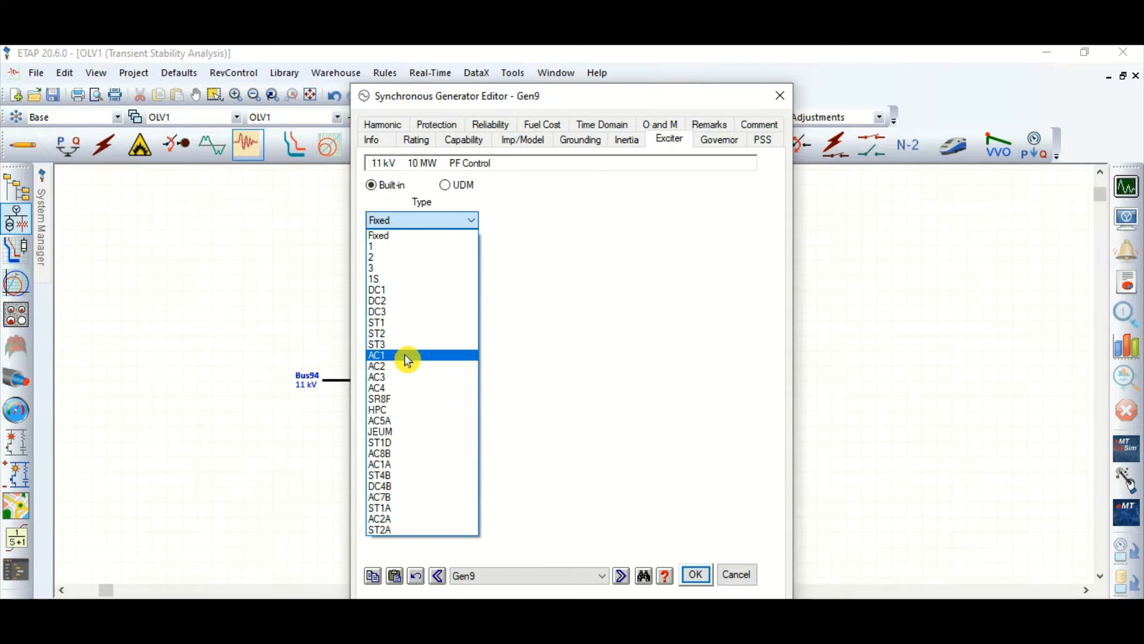
pyautogui.click(427, 355)
pyautogui.click(723, 224)
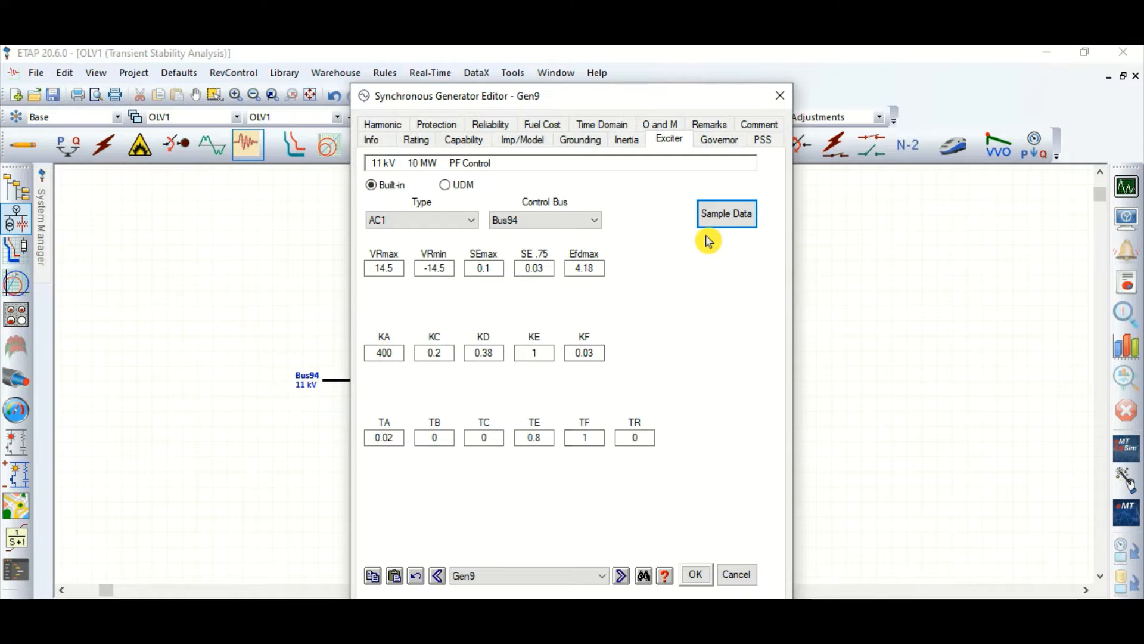
# Step: Give Gen9 a built-in ST1 governor in Droop mode with the sample data, and set its droop to 4
pyautogui.click(720, 142)
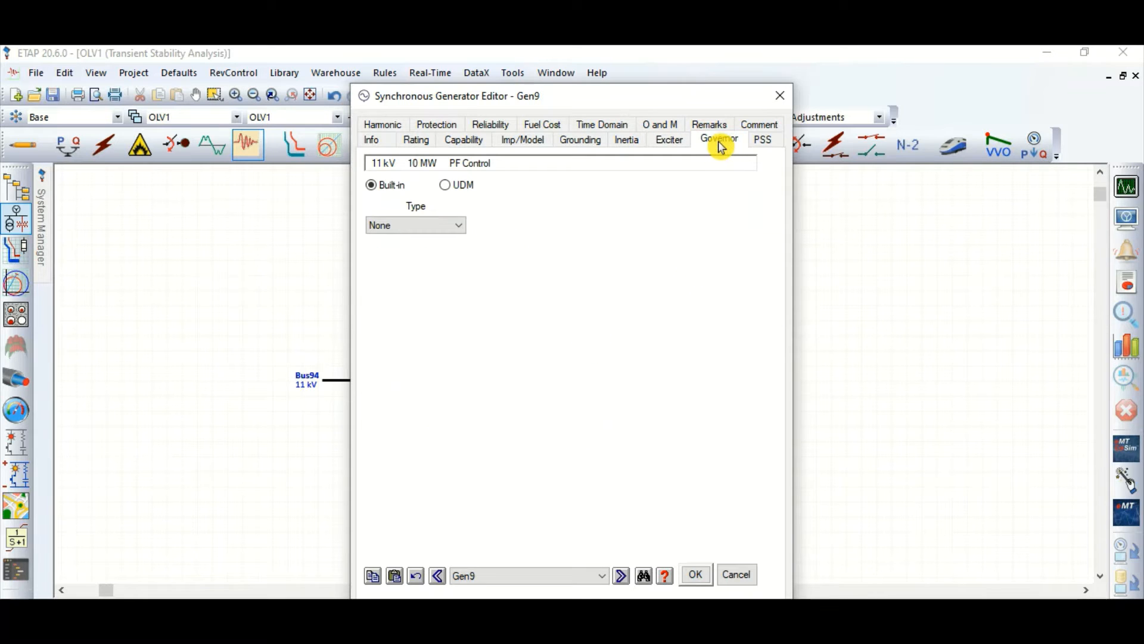
pyautogui.click(442, 227)
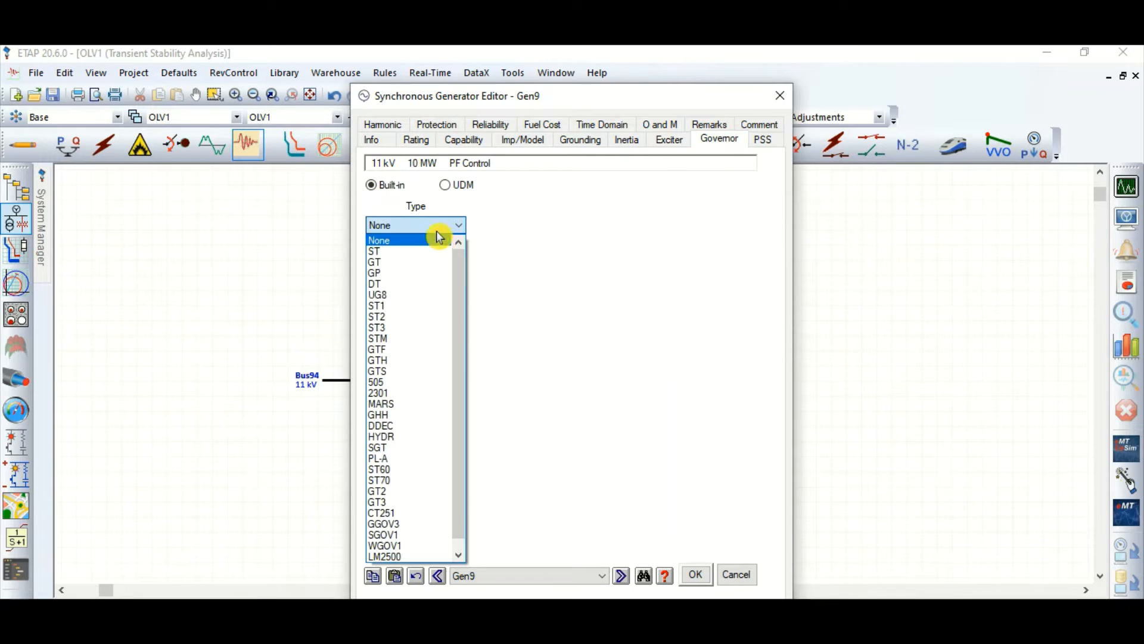
pyautogui.click(390, 306)
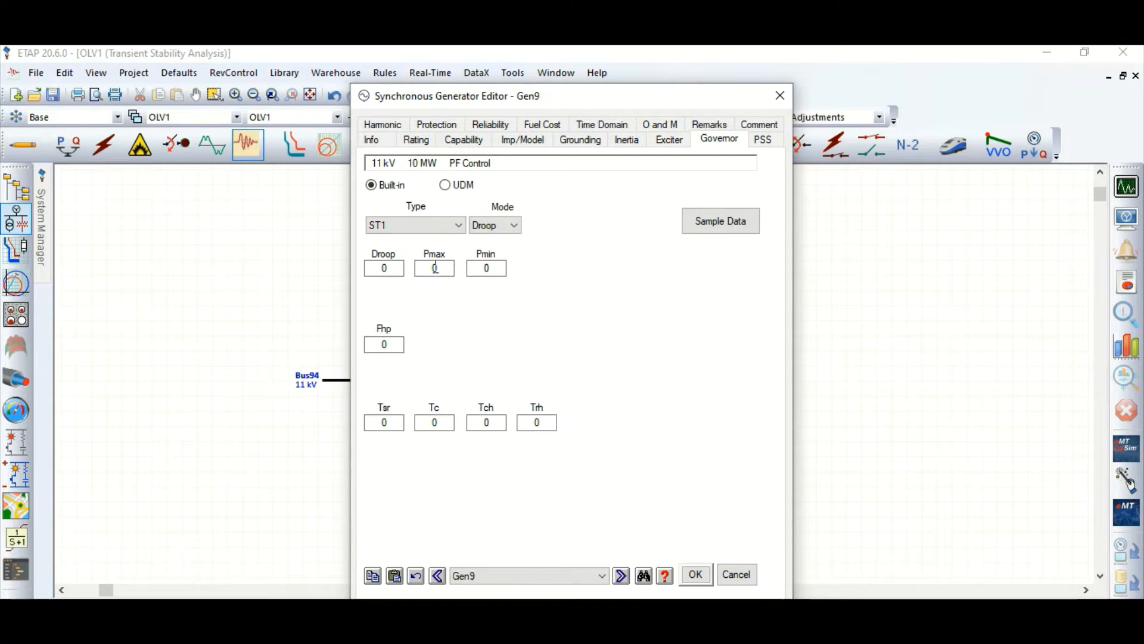
pyautogui.click(726, 228)
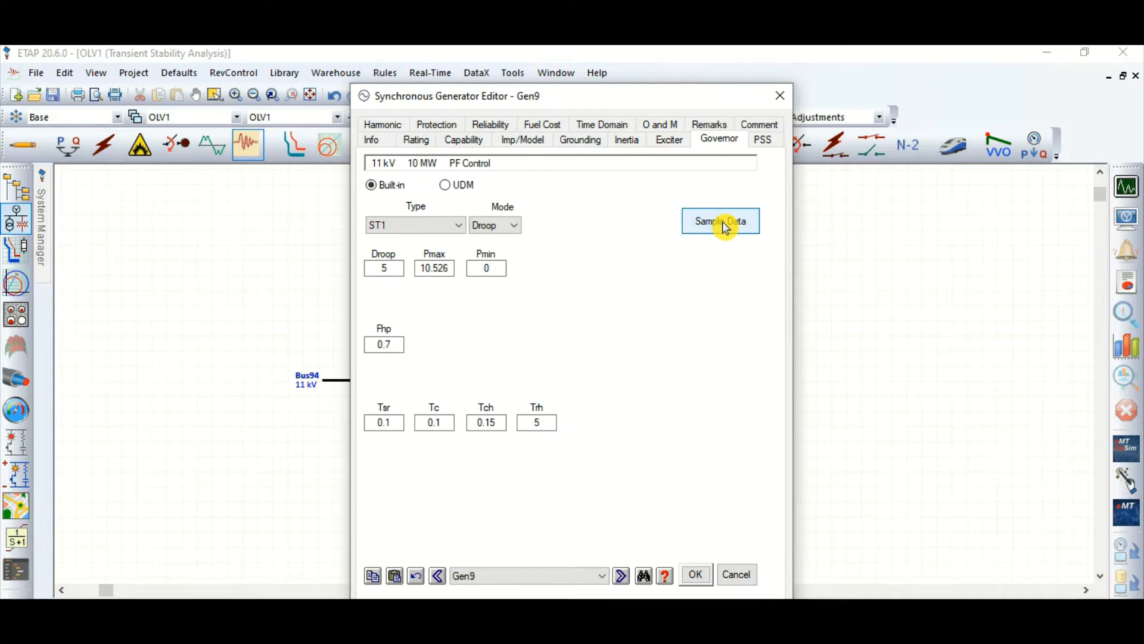
pyautogui.doubleClick(364, 269)
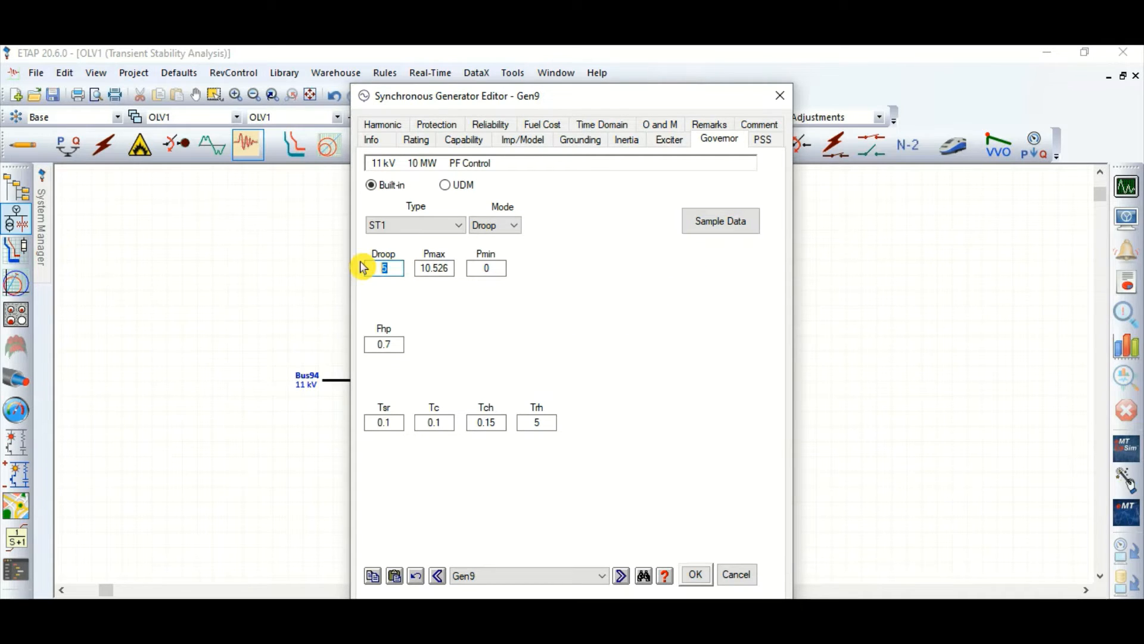
pyautogui.write('4')
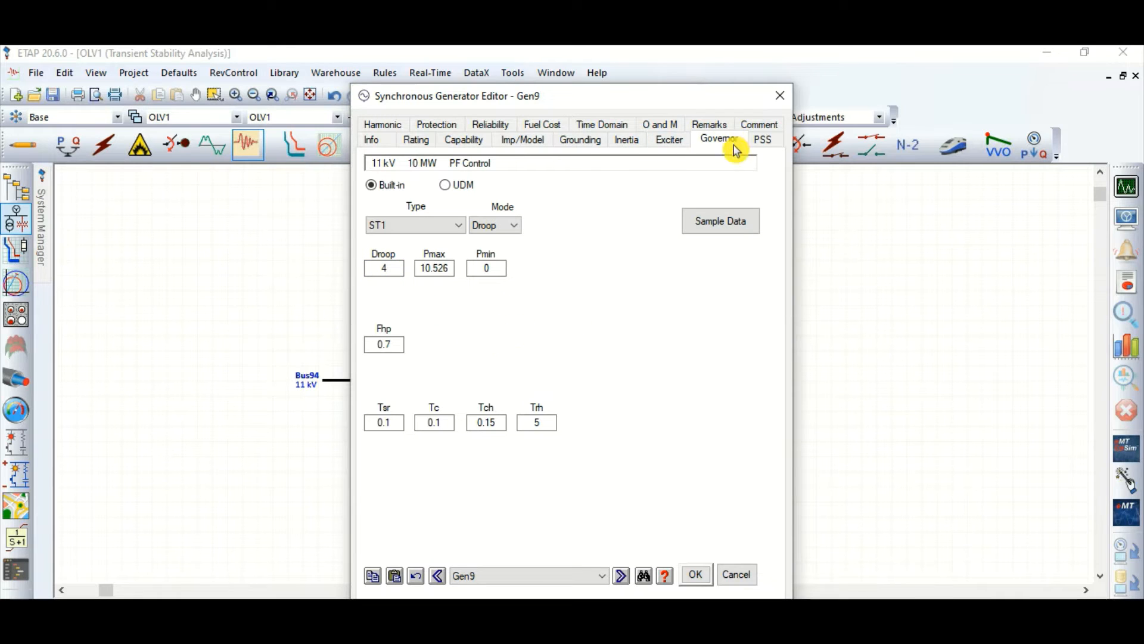
# Step: Save the generator settings, run the transient stability study and move the time slider window clear of the one-line diagram
pyautogui.press('Return')
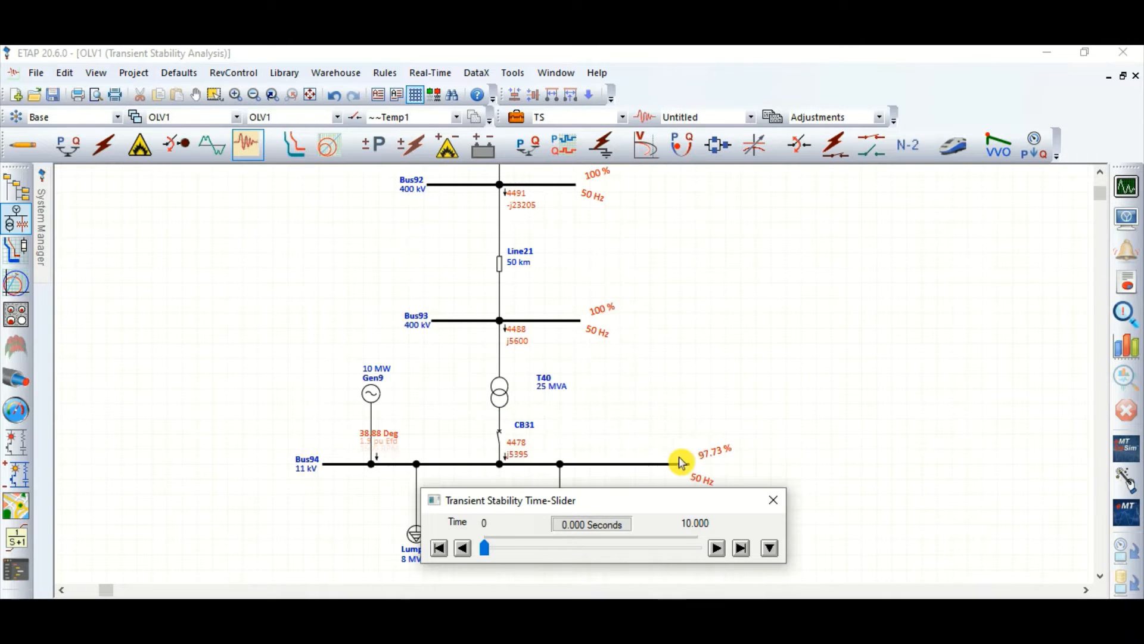
pyautogui.moveTo(650, 512); pyautogui.dragTo(871, 352)
pyautogui.scroll(3, 596, 363)
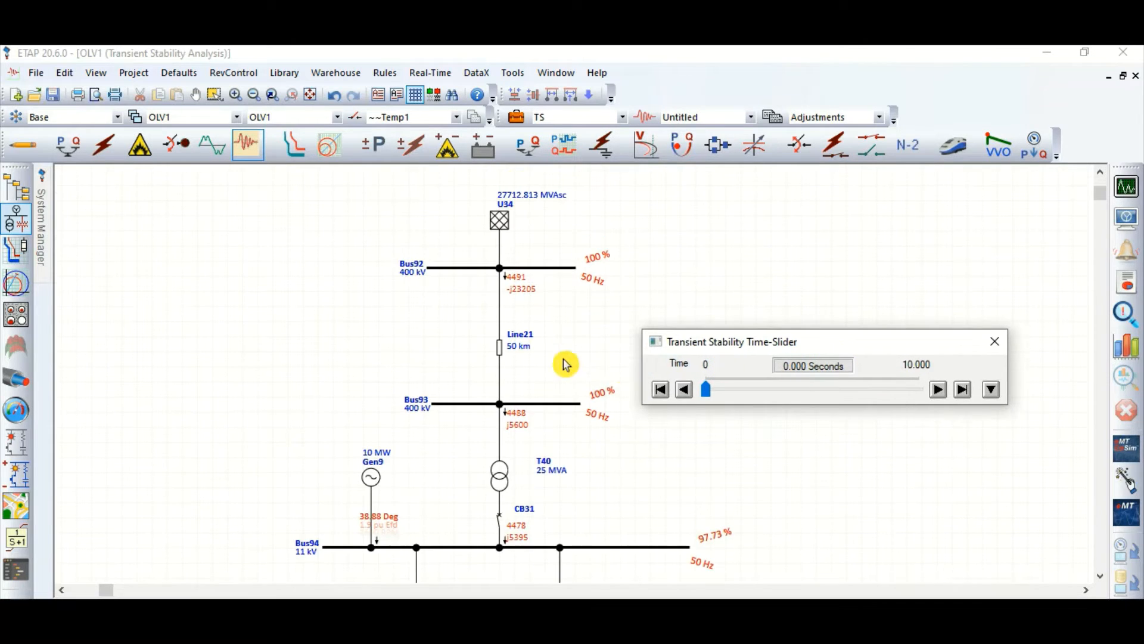
pyautogui.scroll(-3, 538, 372)
pyautogui.scroll(3, 394, 470)
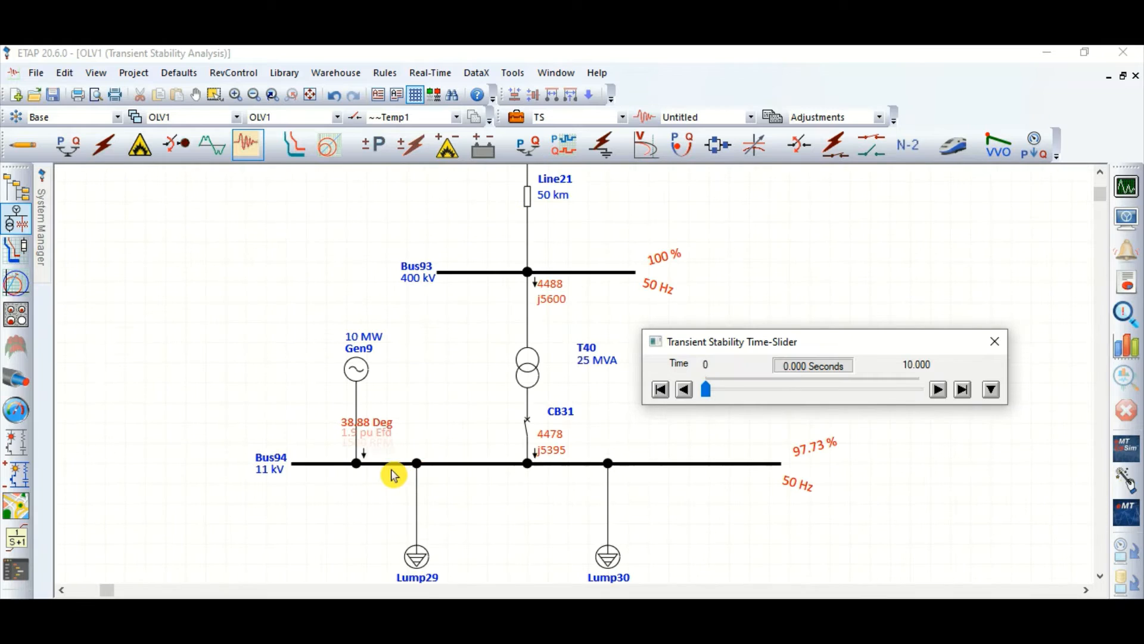
# Step: Spread out Gen9's overlapping result labels so that speed, rotor angle, field voltage and power can be read separately
pyautogui.click(382, 427)
pyautogui.moveTo(404, 395); pyautogui.dragTo(405, 426)
pyautogui.click(409, 409)
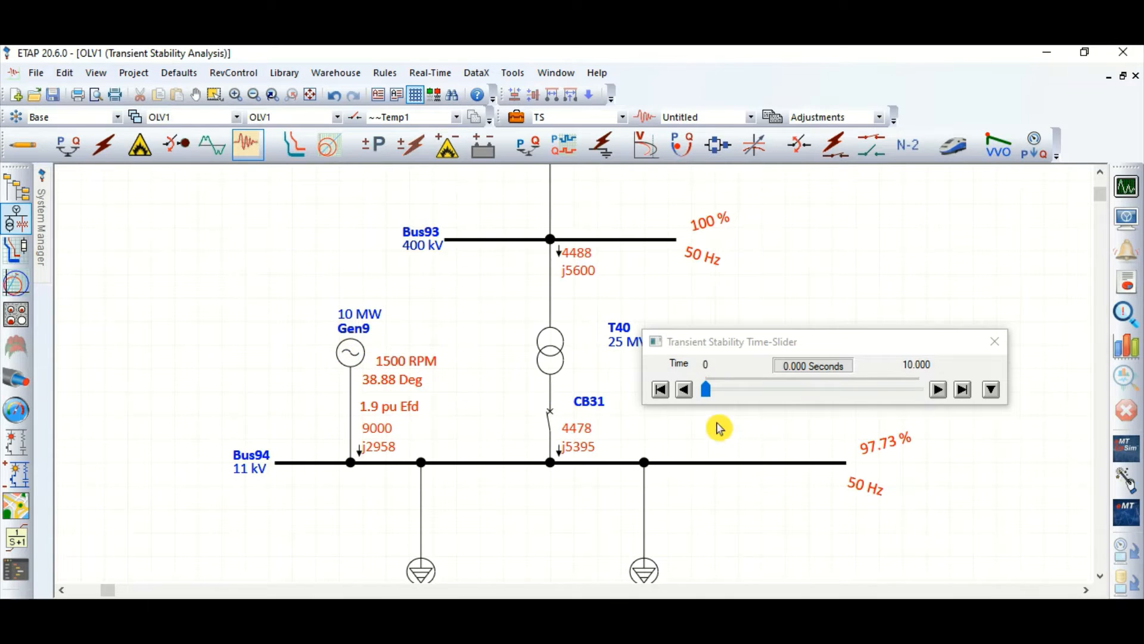
# Step: Play the simulation, set the time slider to 1.081 seconds, and examine the results at U34, CB31, Bus94 and Gen9
pyautogui.click(940, 392)
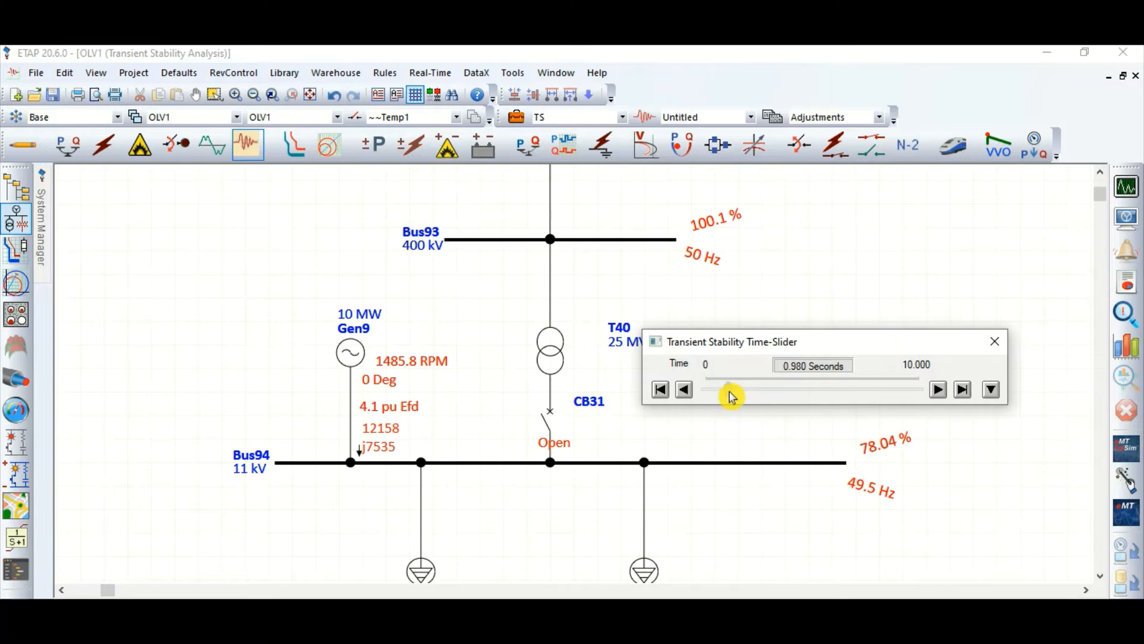
pyautogui.moveTo(730, 392); pyautogui.dragTo(730, 392)
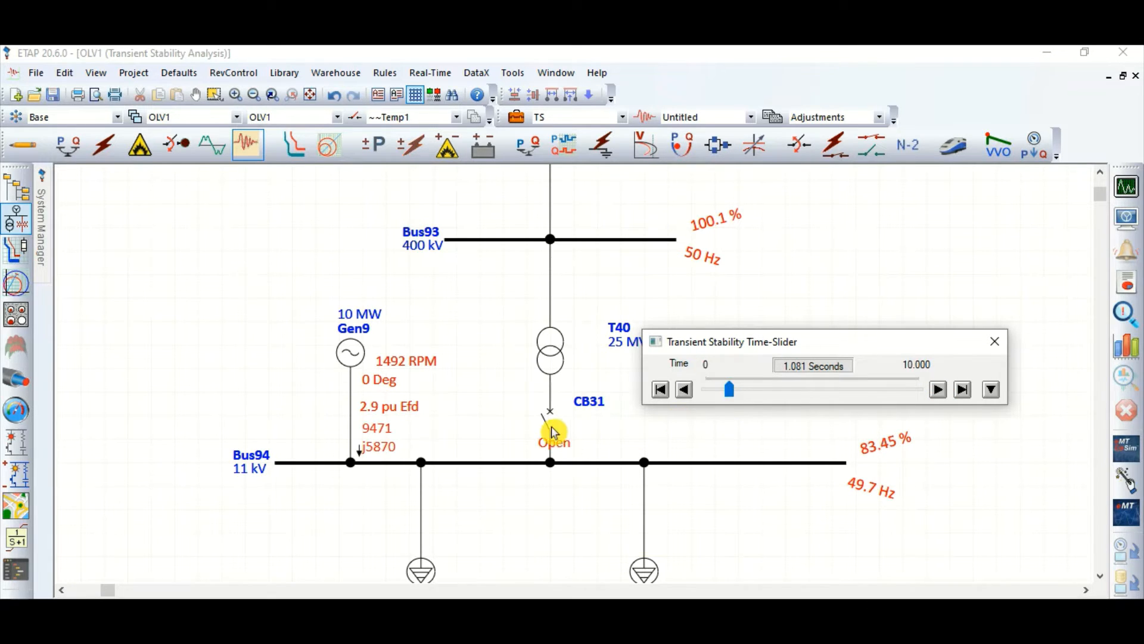
pyautogui.scroll(-2, 518, 456)
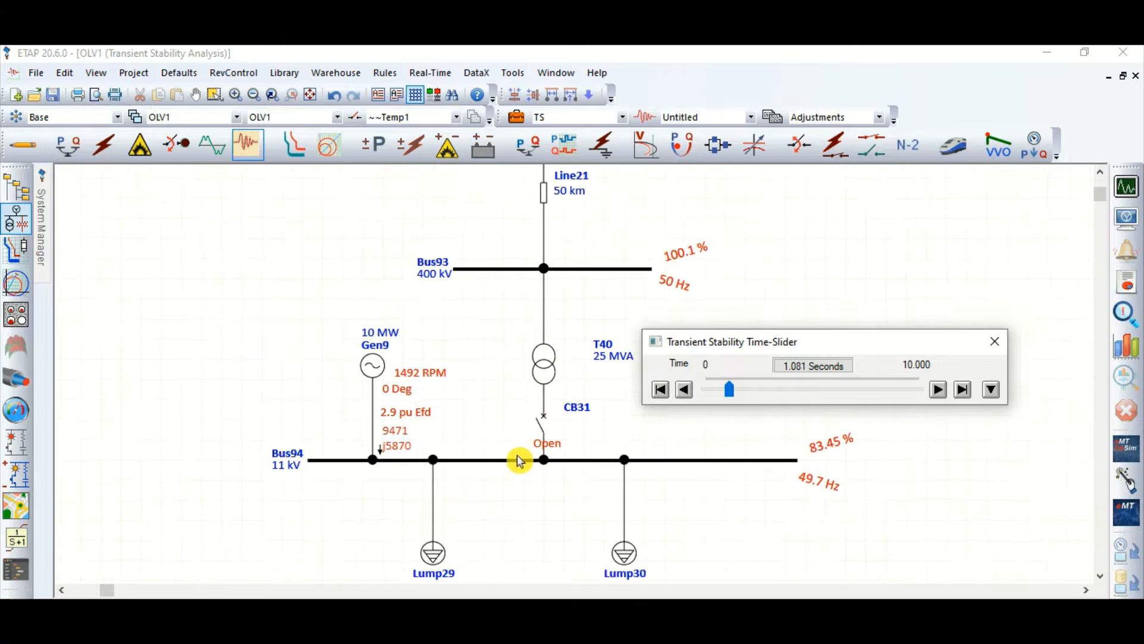
pyautogui.scroll(4, 543, 393)
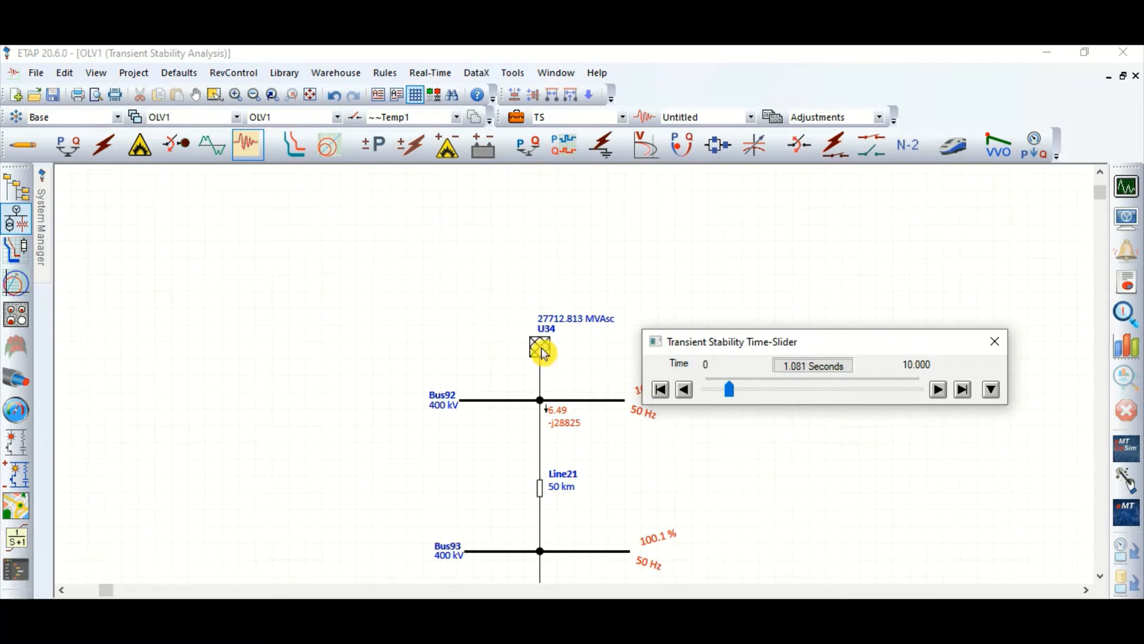
pyautogui.scroll(-3, 554, 357)
pyautogui.scroll(2, 567, 367)
pyautogui.scroll(-4, 561, 387)
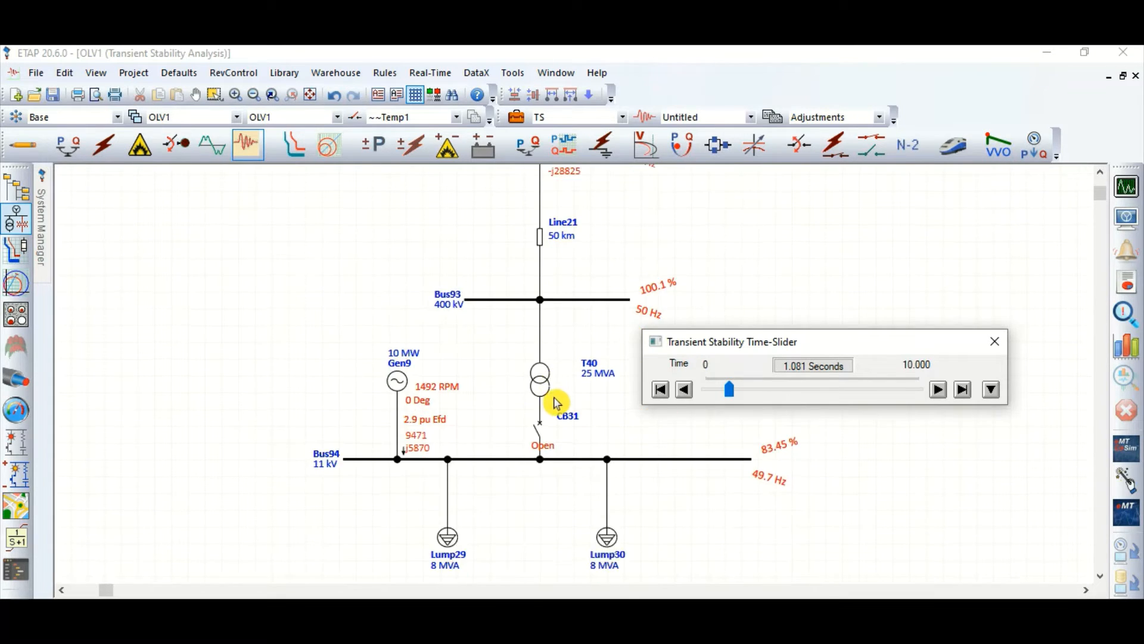
pyautogui.scroll(3, 452, 480)
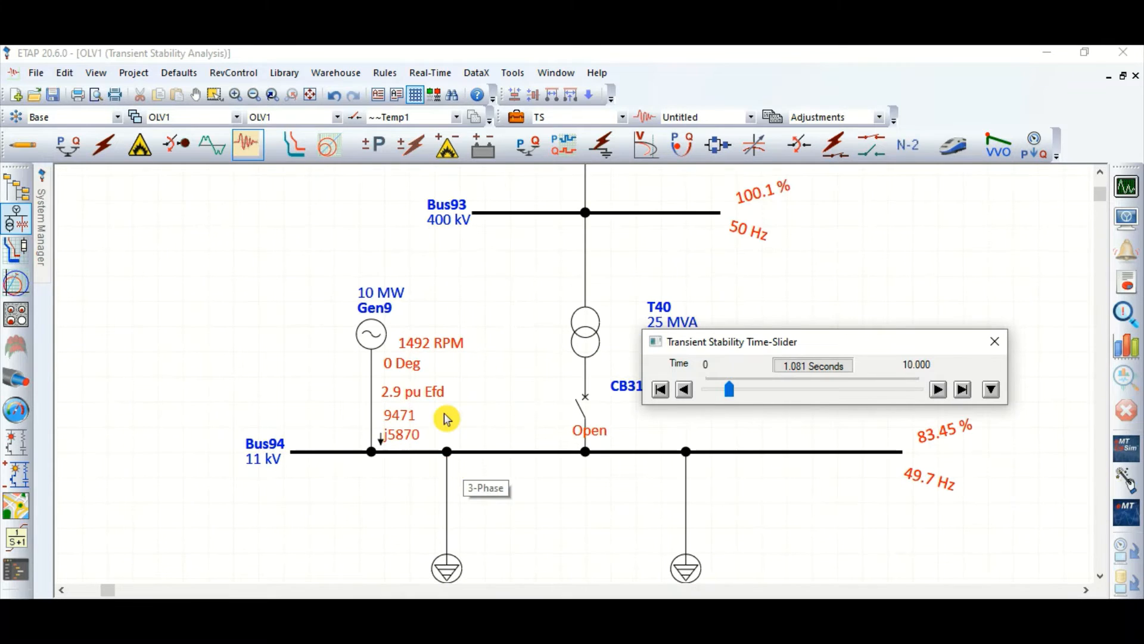
pyautogui.moveTo(406, 373); pyautogui.dragTo(426, 380)
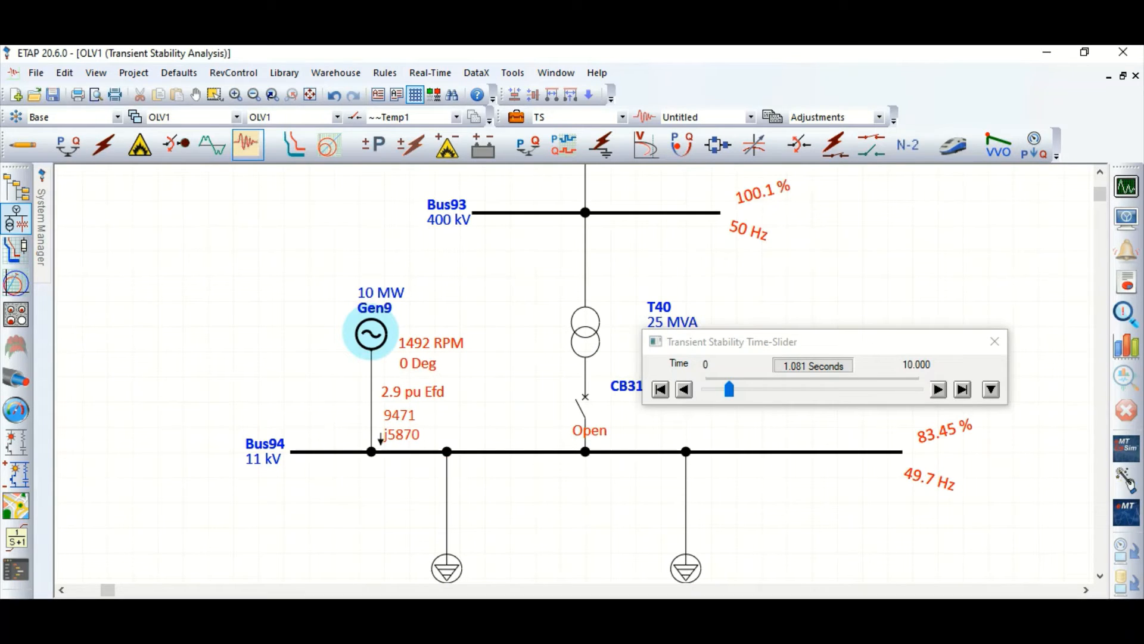
# Step: Step the simulation back to 0.900 seconds and forward to 1.081 seconds, comparing Gen9 and Bus94 results before and after CB31 opens
pyautogui.click(423, 370)
pyautogui.moveTo(422, 375); pyautogui.dragTo(425, 376)
pyautogui.click(684, 392)
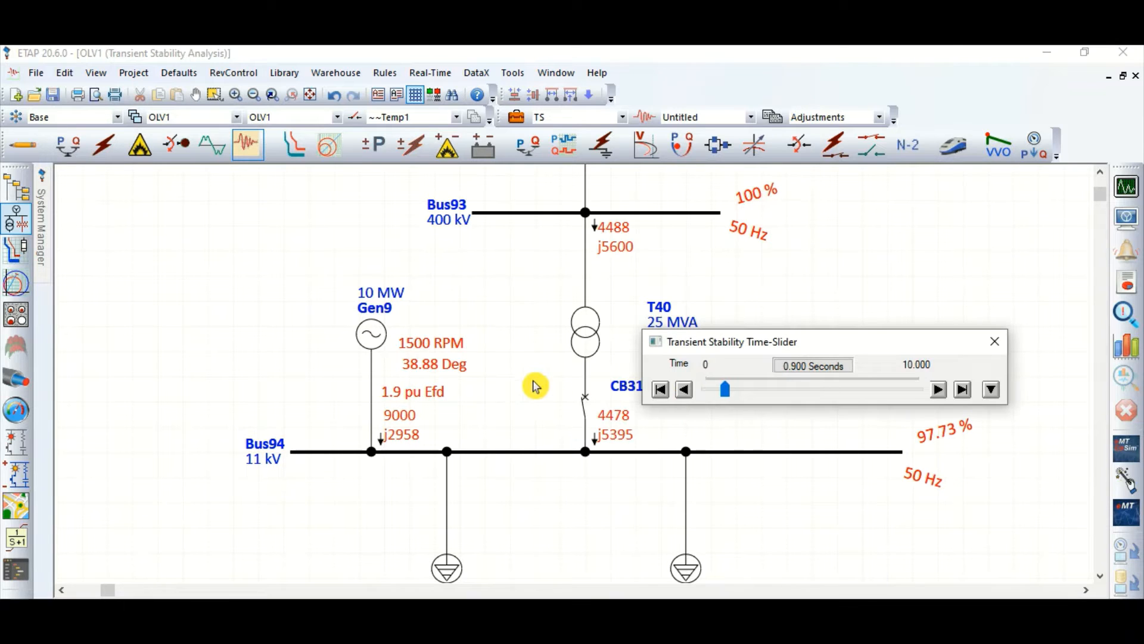
pyautogui.click(938, 390)
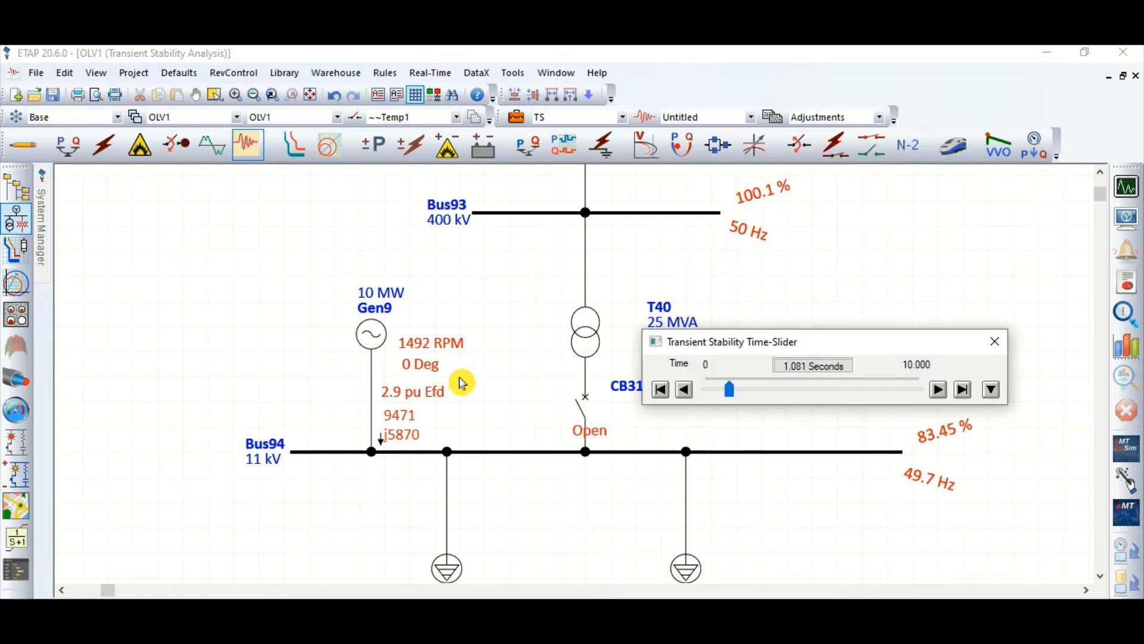
pyautogui.scroll(-1, 217, 312)
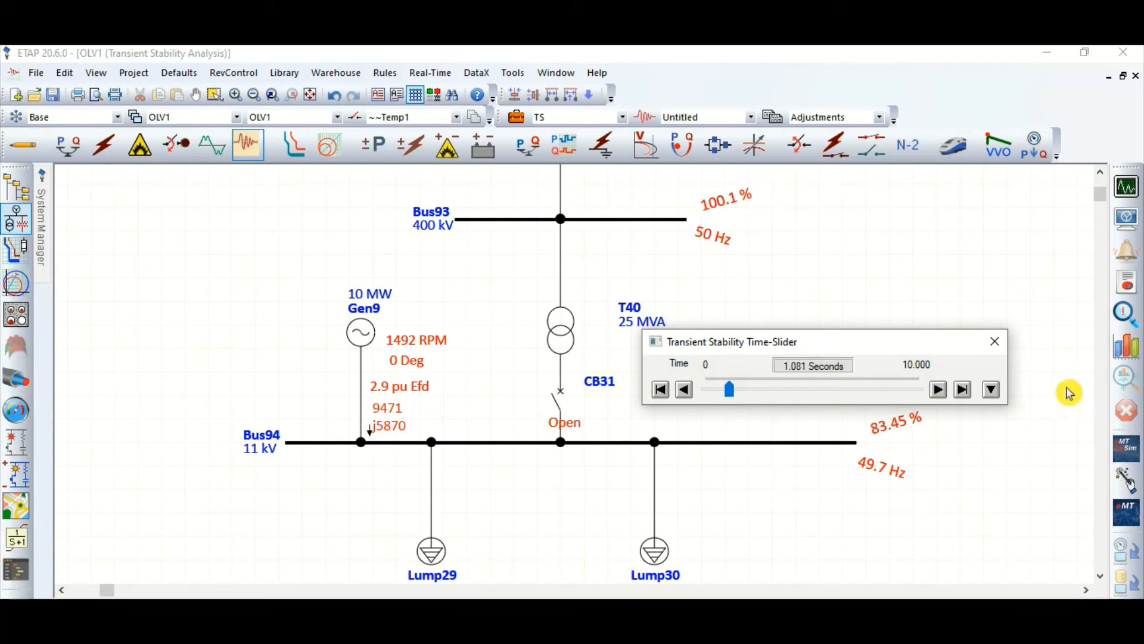
# Step: Turn on units for the power flow results shown on the one-line diagram
pyautogui.click(1122, 223)
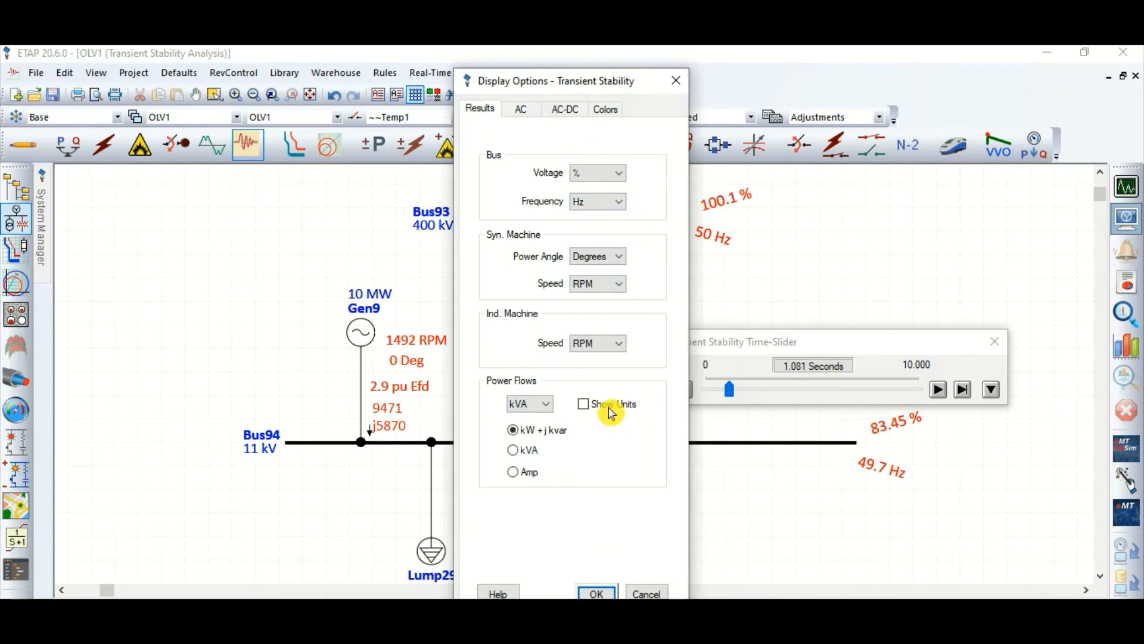
pyautogui.click(597, 593)
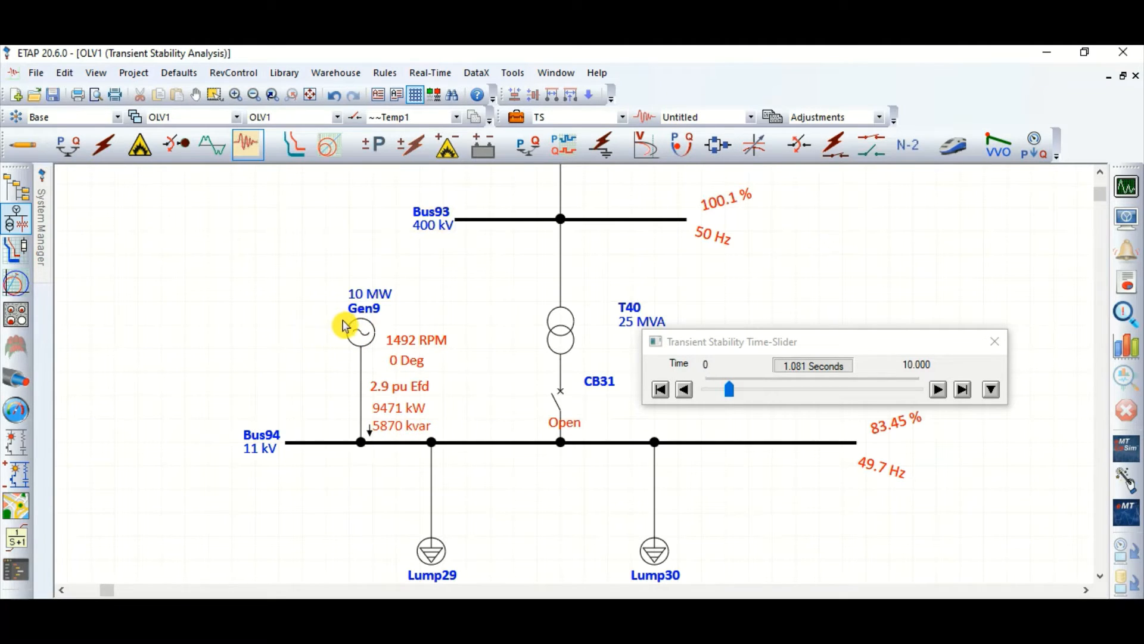
pyautogui.scroll(-2, 361, 326)
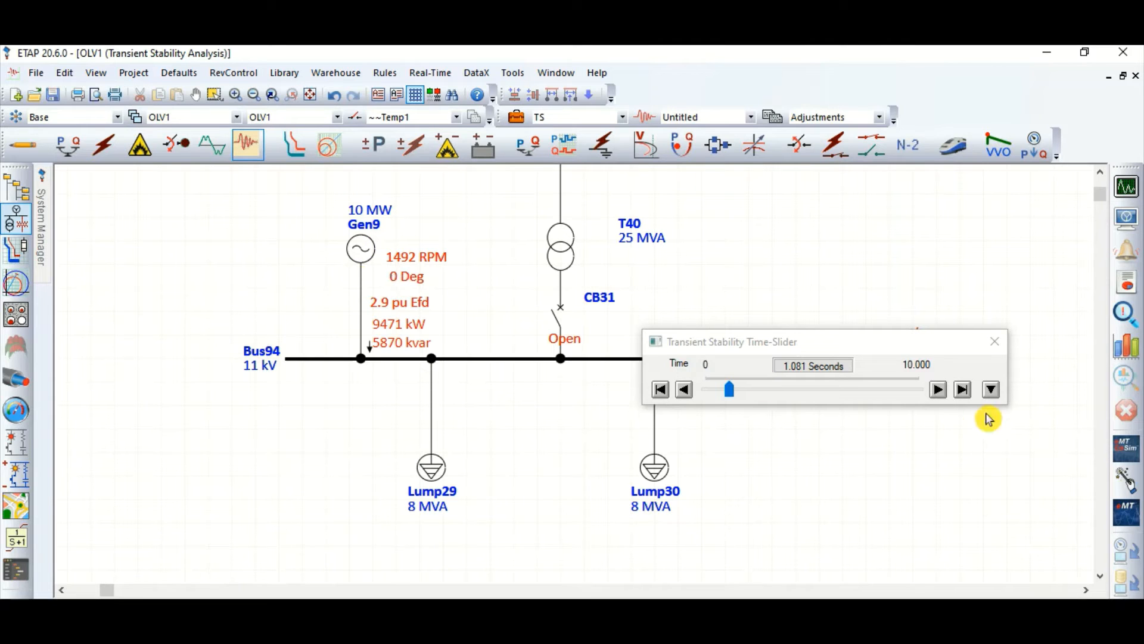
# Step: Close the transient stability time slider and shift Bus94's voltage label slightly clear of the bus end
pyautogui.click(995, 341)
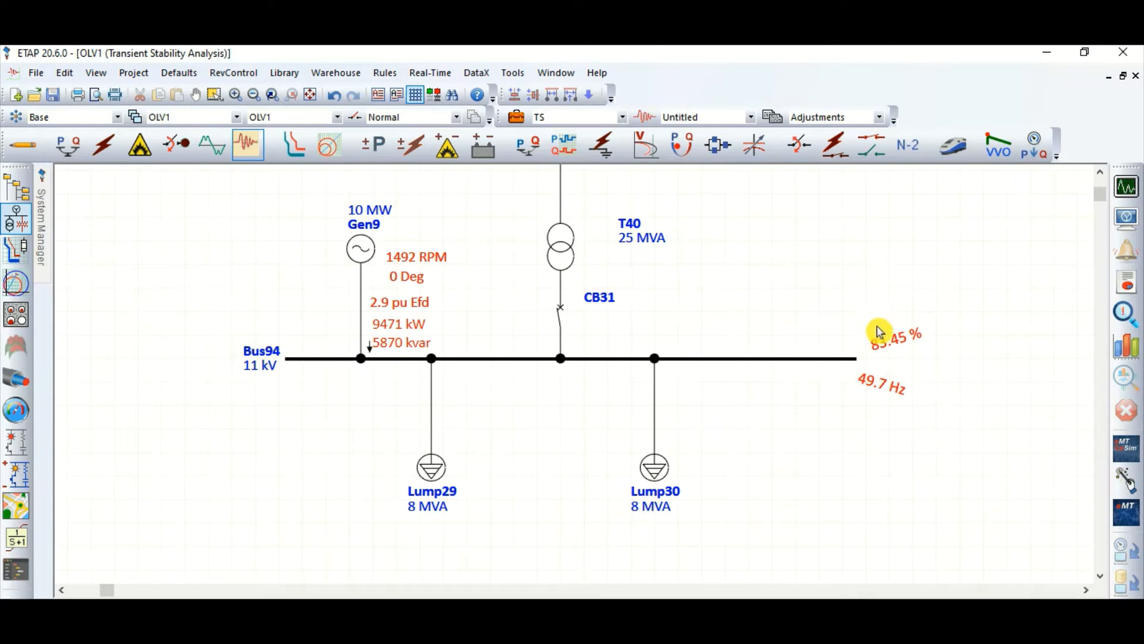
pyautogui.scroll(-2, 787, 468)
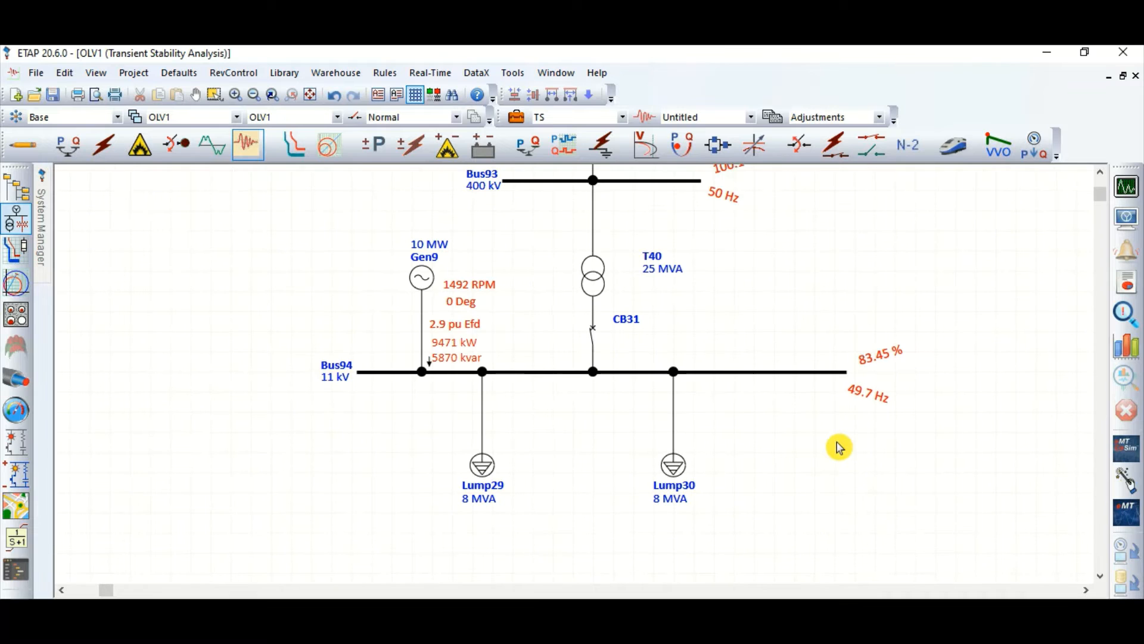
pyautogui.scroll(2, 894, 364)
pyautogui.moveTo(864, 365); pyautogui.dragTo(845, 363)
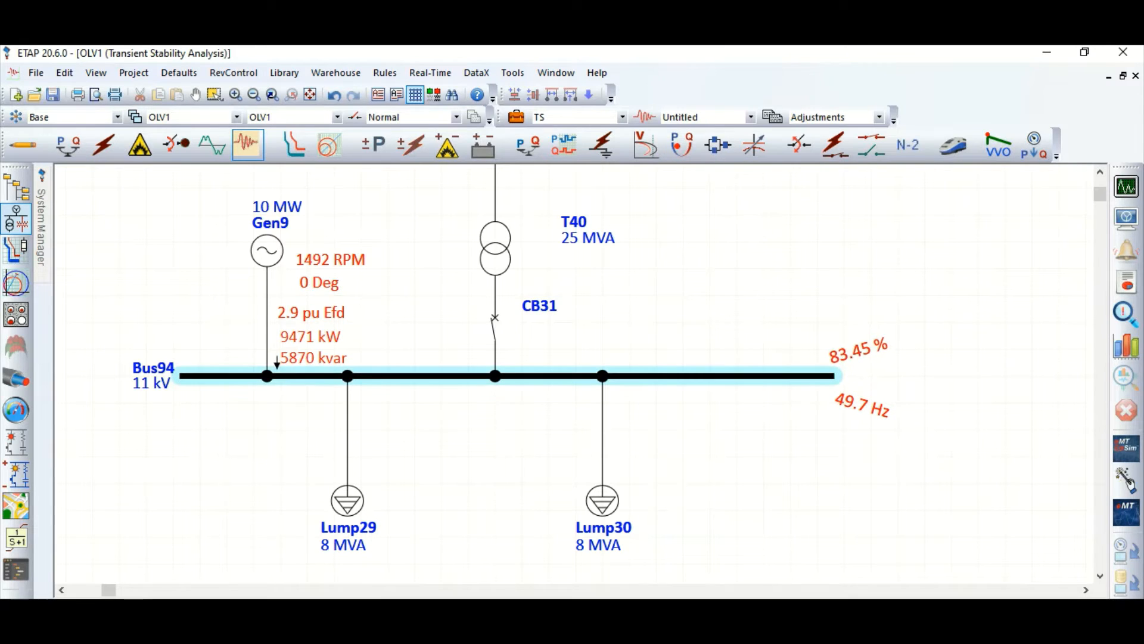
pyautogui.click(863, 398)
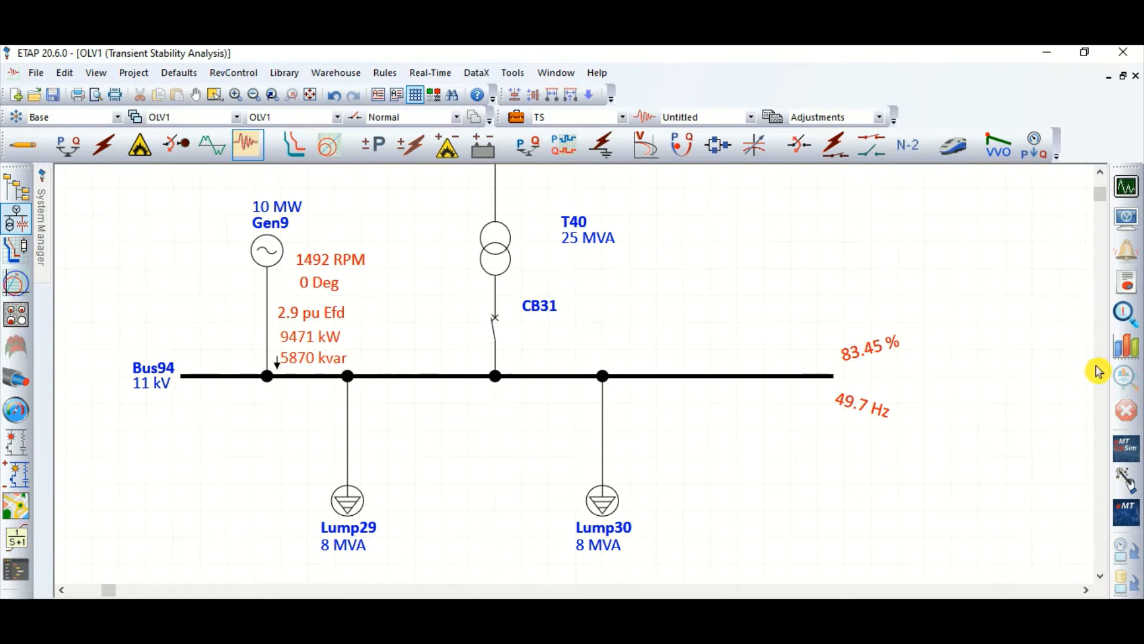
# Step: Plot Gen9's speed over the 0 to 10 second simulation, examine the curve, and close the plot
pyautogui.click(1126, 344)
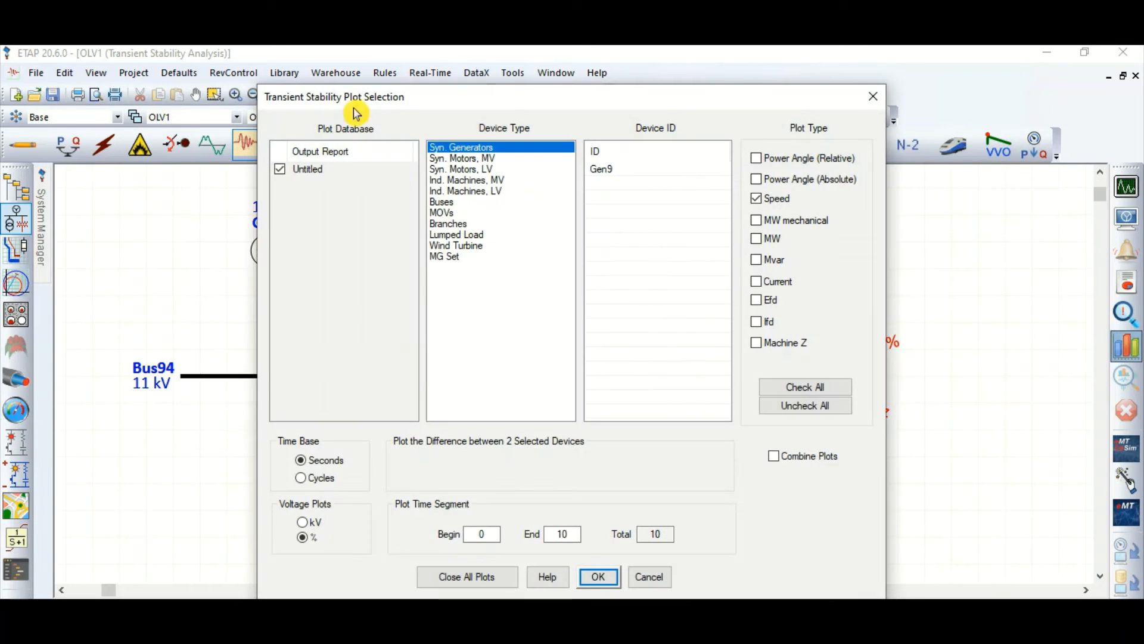
pyautogui.moveTo(356, 103); pyautogui.dragTo(531, 111)
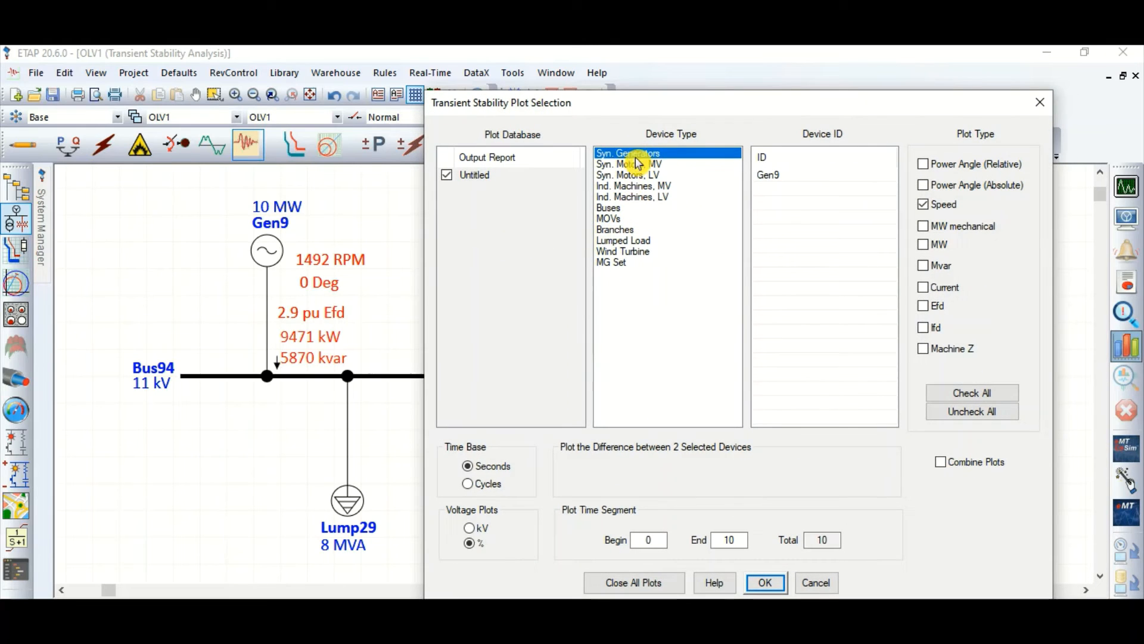
pyautogui.click(767, 176)
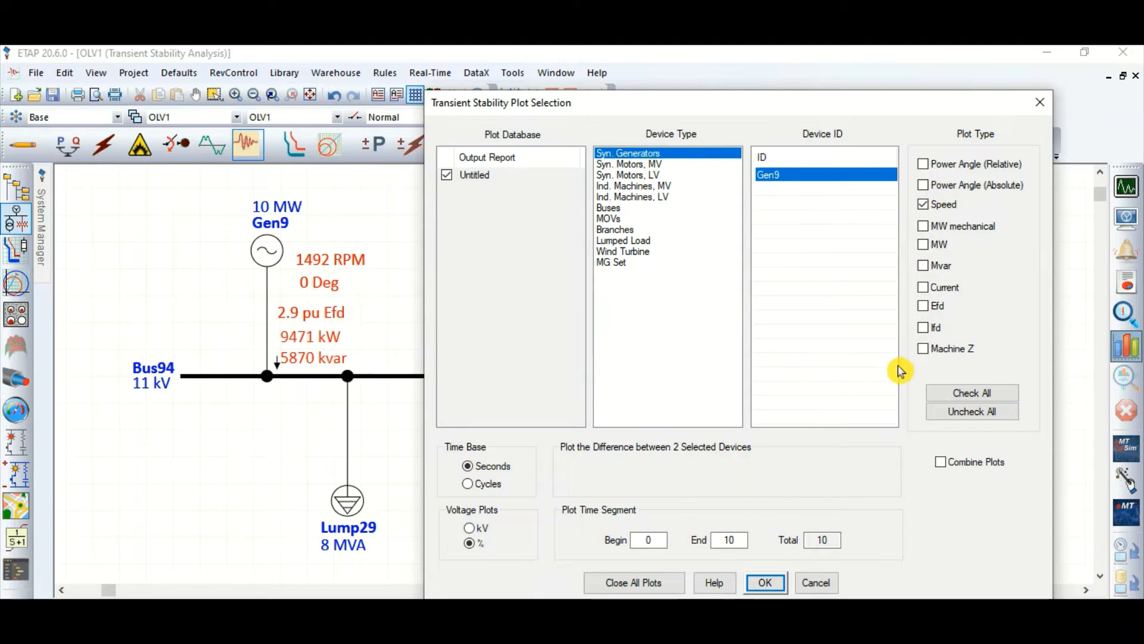
pyautogui.click(765, 581)
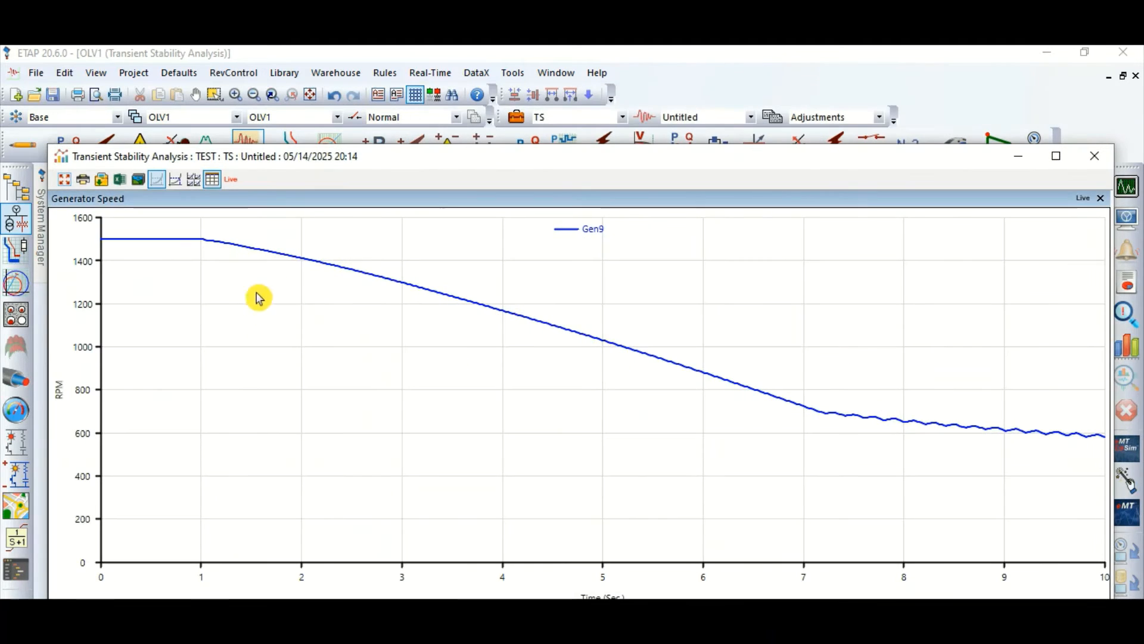
pyautogui.click(176, 178)
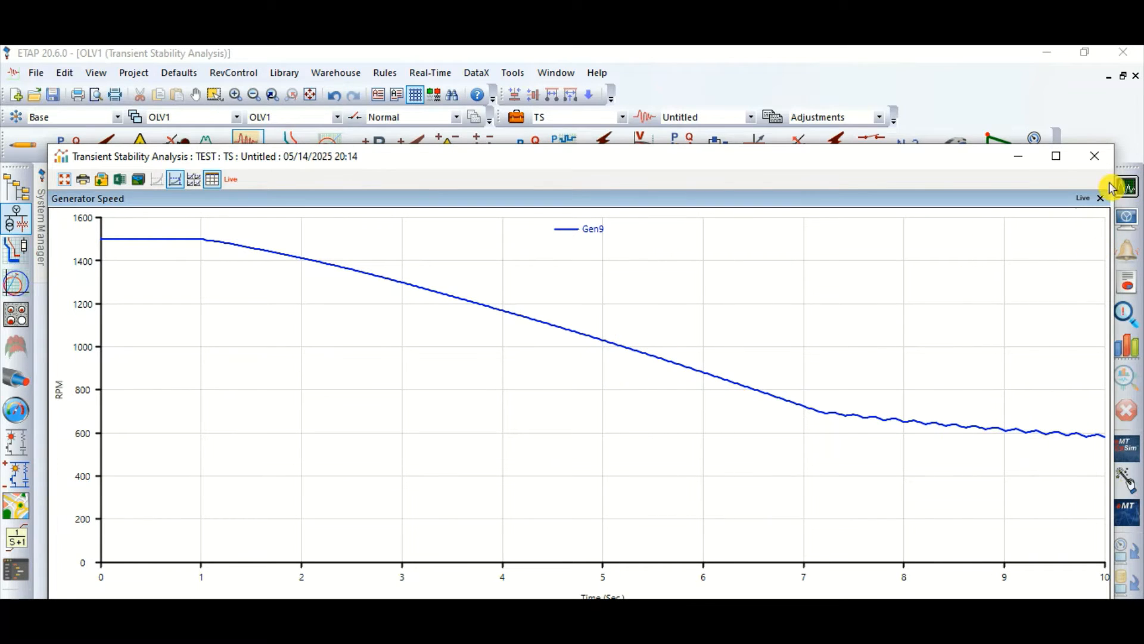
pyautogui.click(1096, 165)
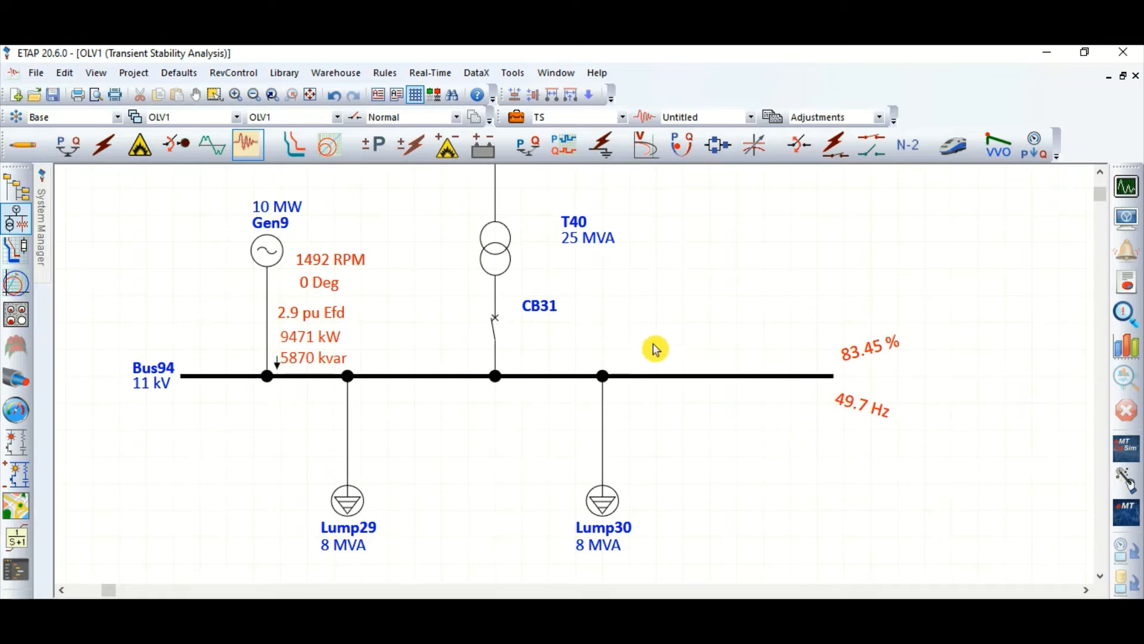
# Step: Plot Bus94's frequency over the 0 to 10 second simulation, trace values along the curve, and close the plot
pyautogui.click(427, 377)
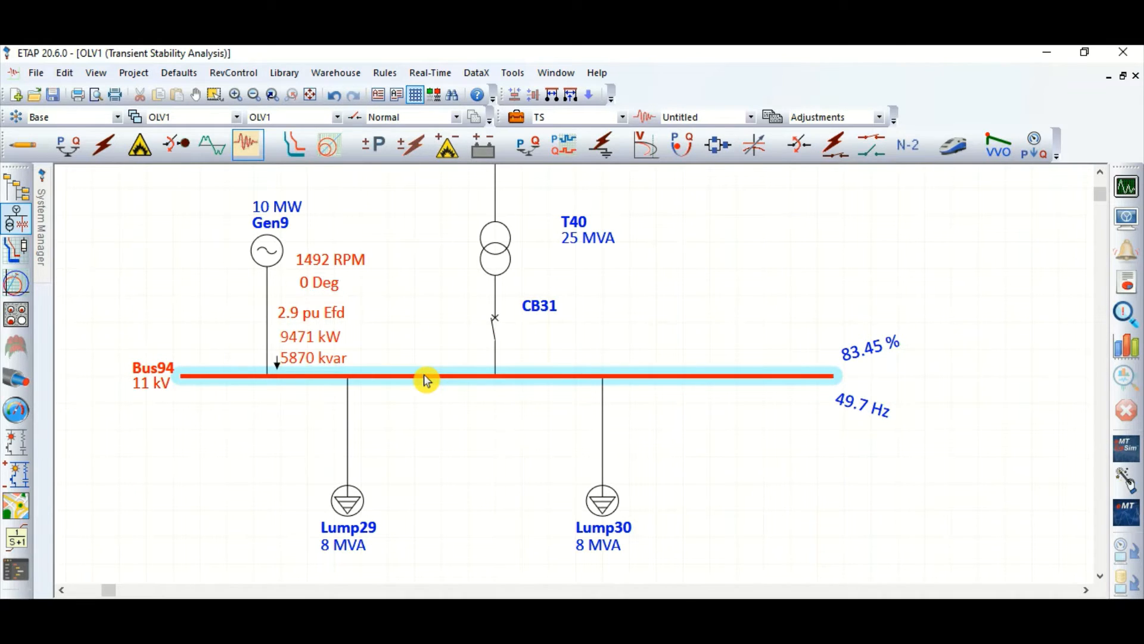
pyautogui.click(842, 366)
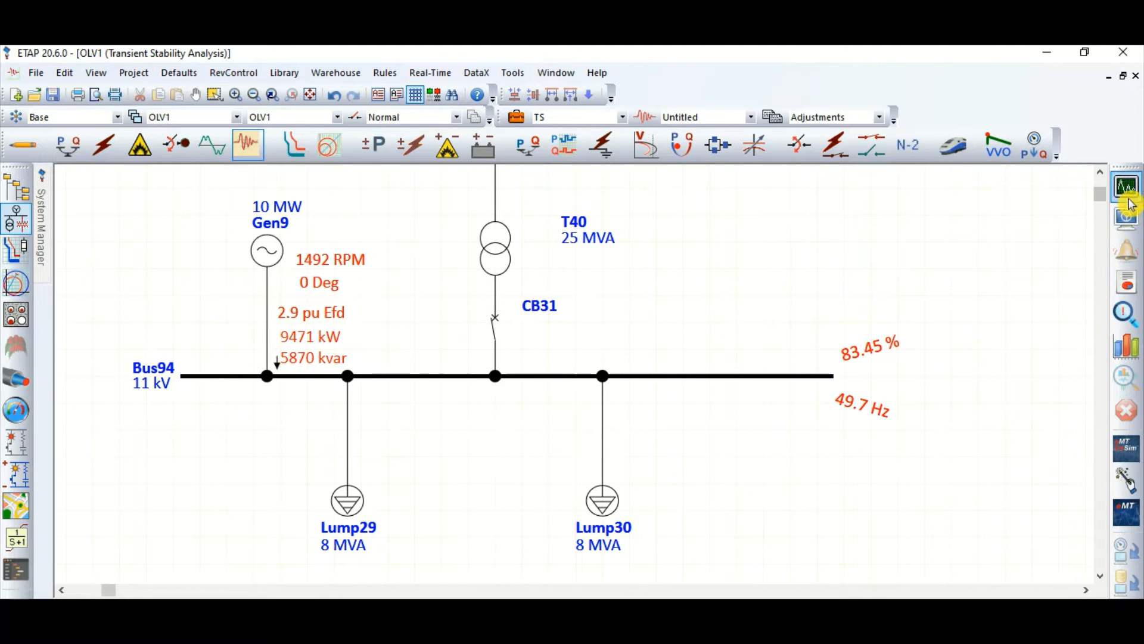
pyautogui.click(1126, 345)
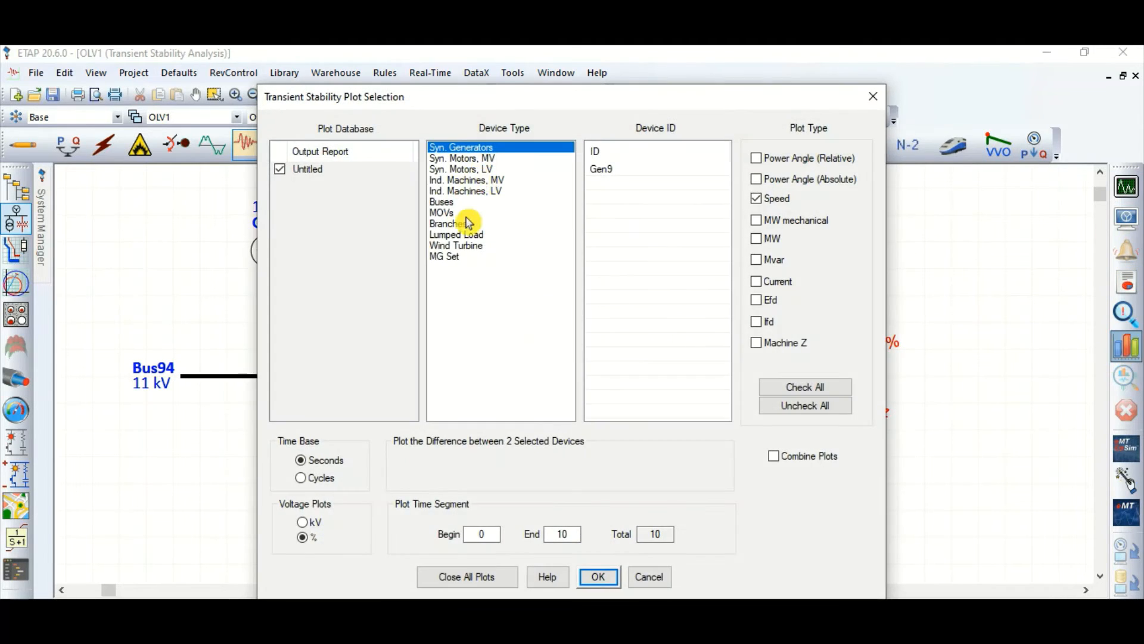
pyautogui.click(466, 203)
pyautogui.click(670, 199)
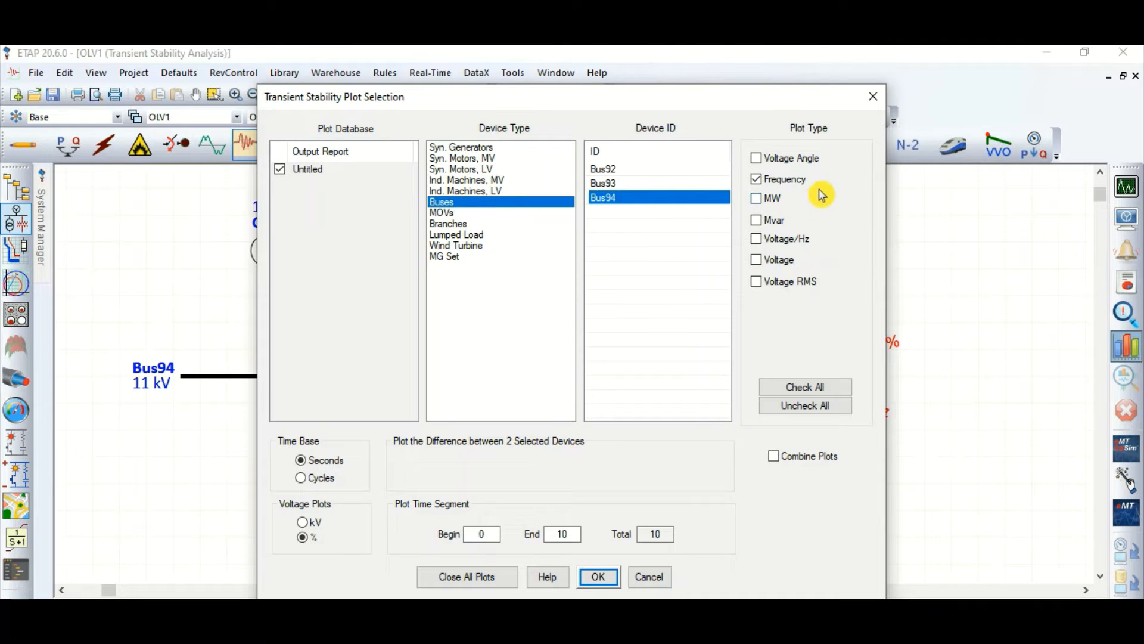
pyautogui.click(760, 180)
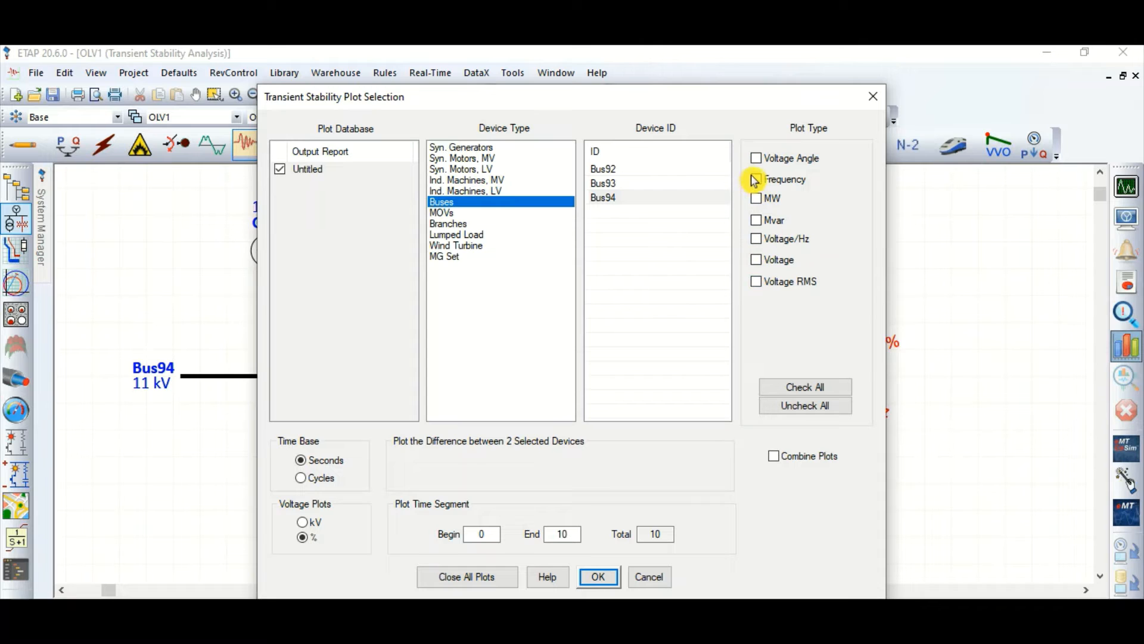
pyautogui.click(596, 577)
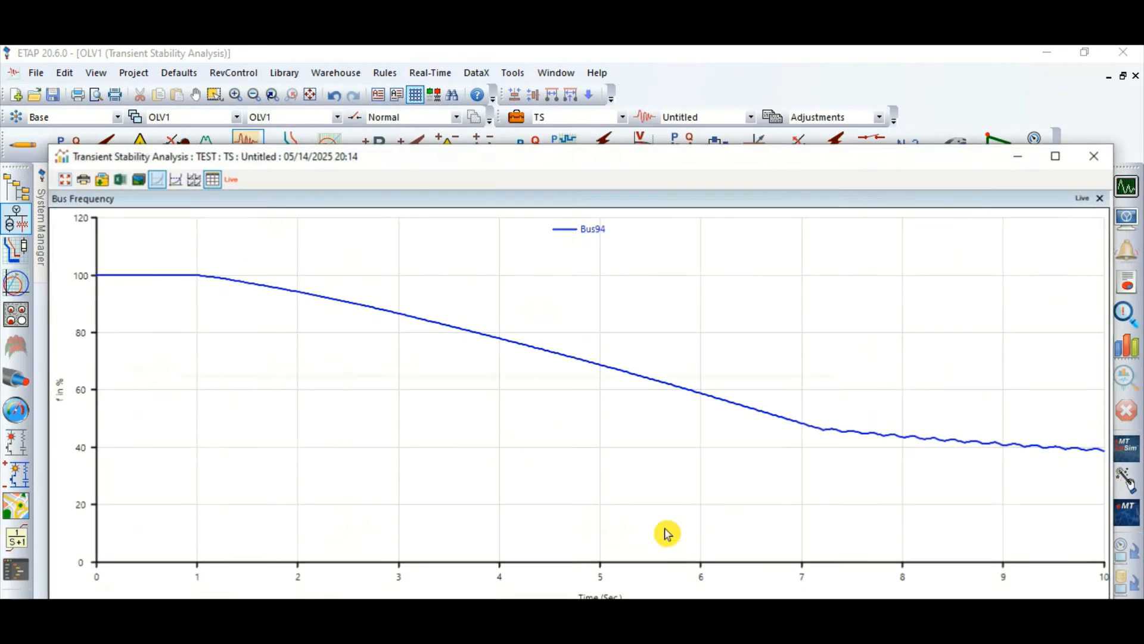
pyautogui.click(182, 180)
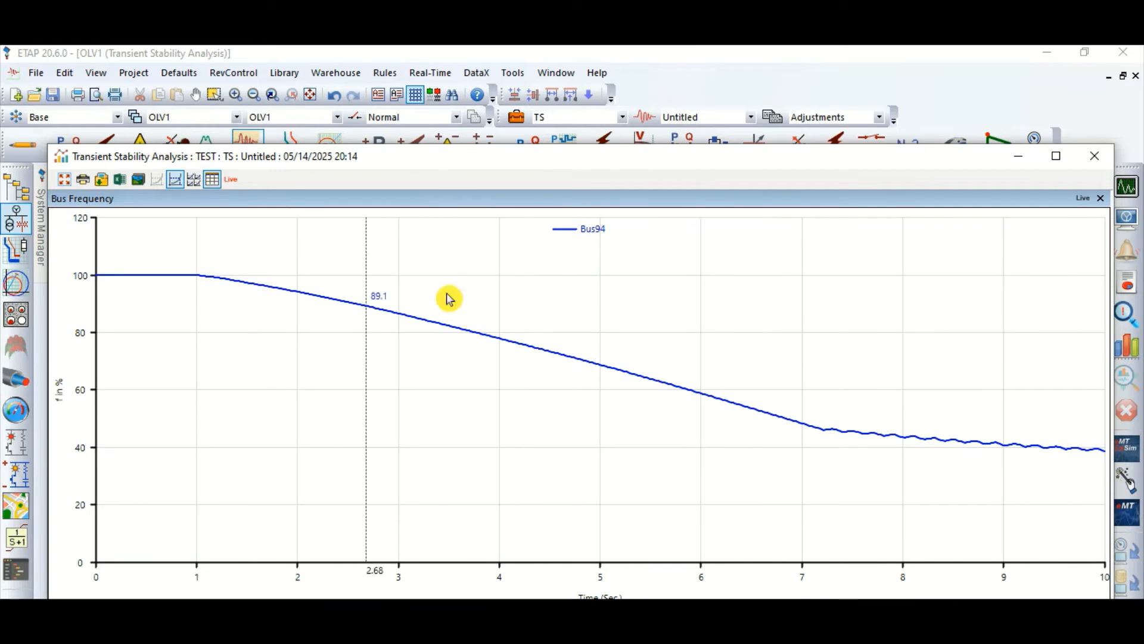
pyautogui.click(1095, 156)
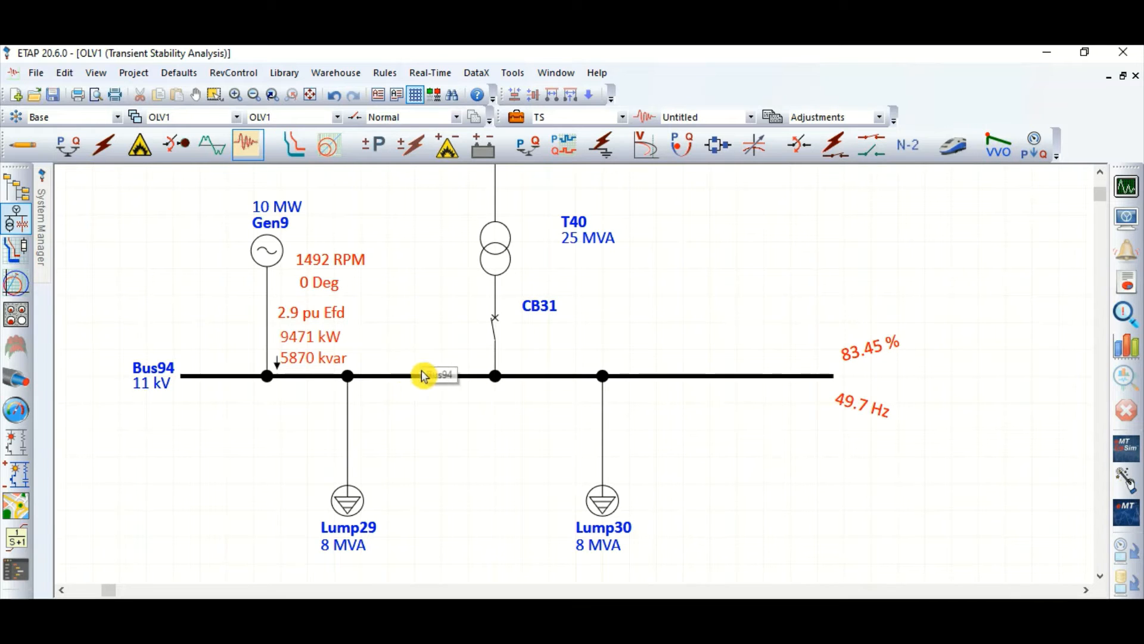
pyautogui.scroll(-3, 435, 394)
pyautogui.scroll(3, 455, 424)
pyautogui.scroll(-3, 453, 381)
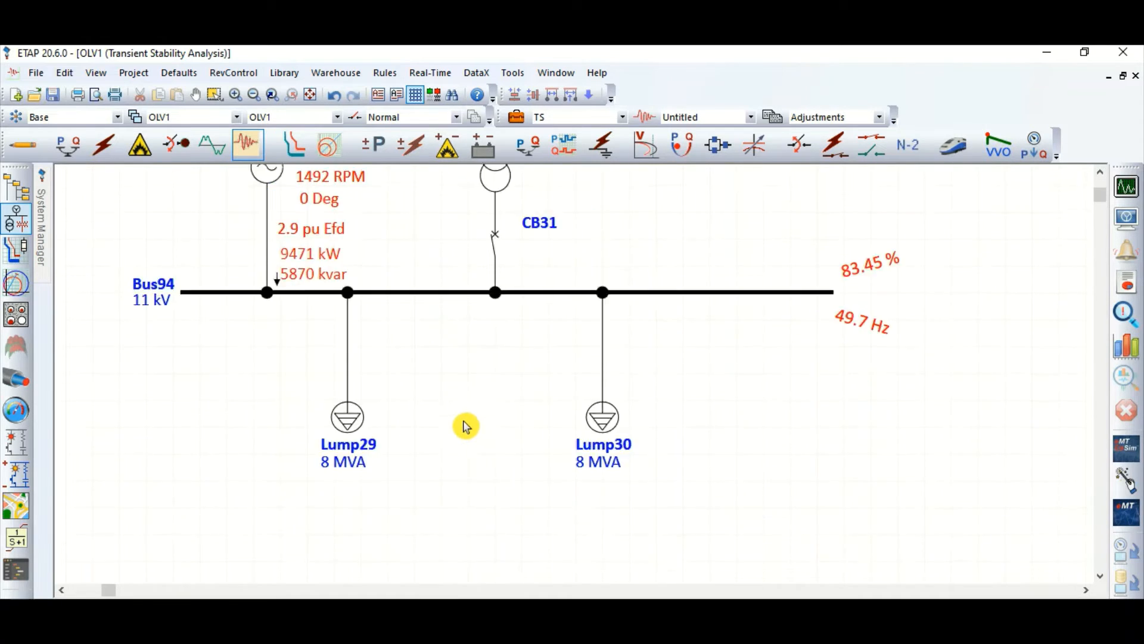
pyautogui.scroll(1, 474, 432)
pyautogui.scroll(-1, 470, 427)
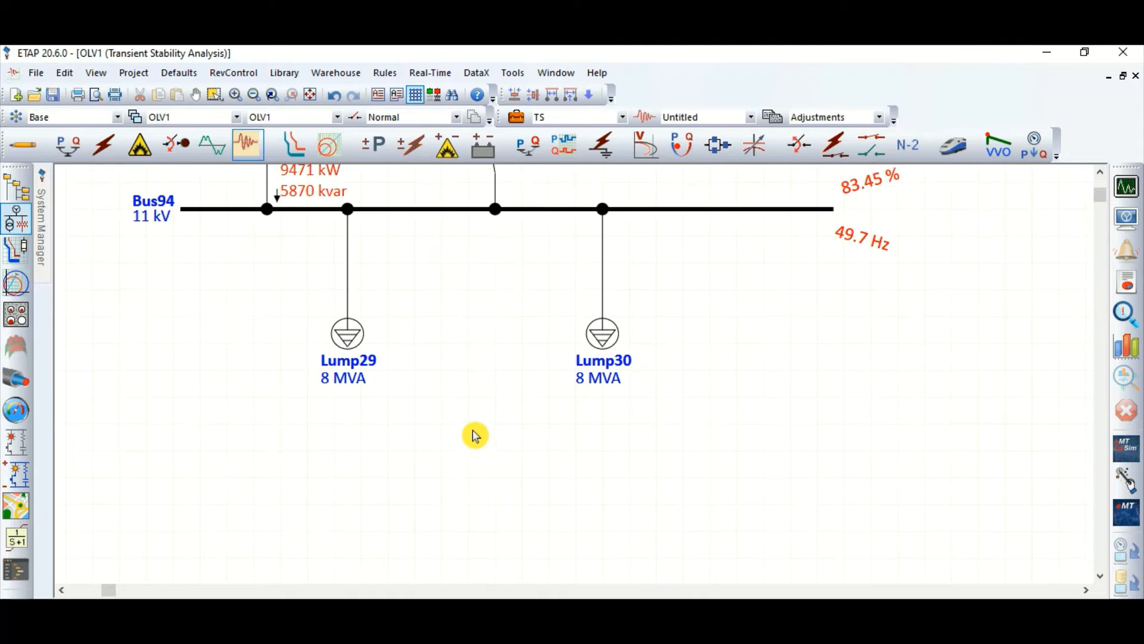
pyautogui.scroll(3, 475, 435)
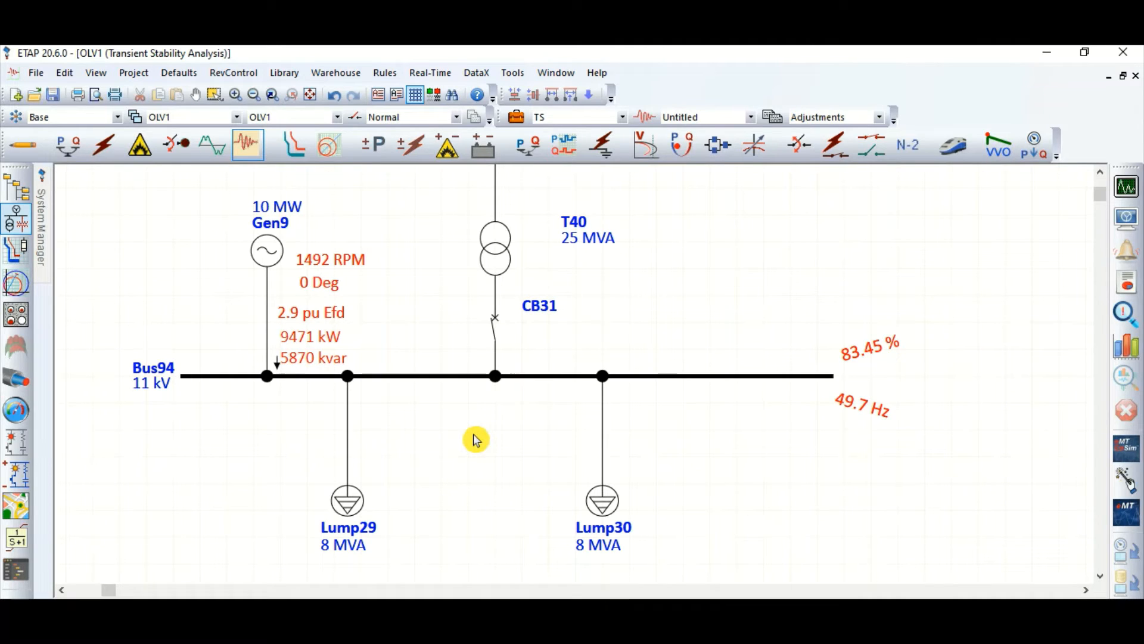
pyautogui.scroll(-2, 484, 460)
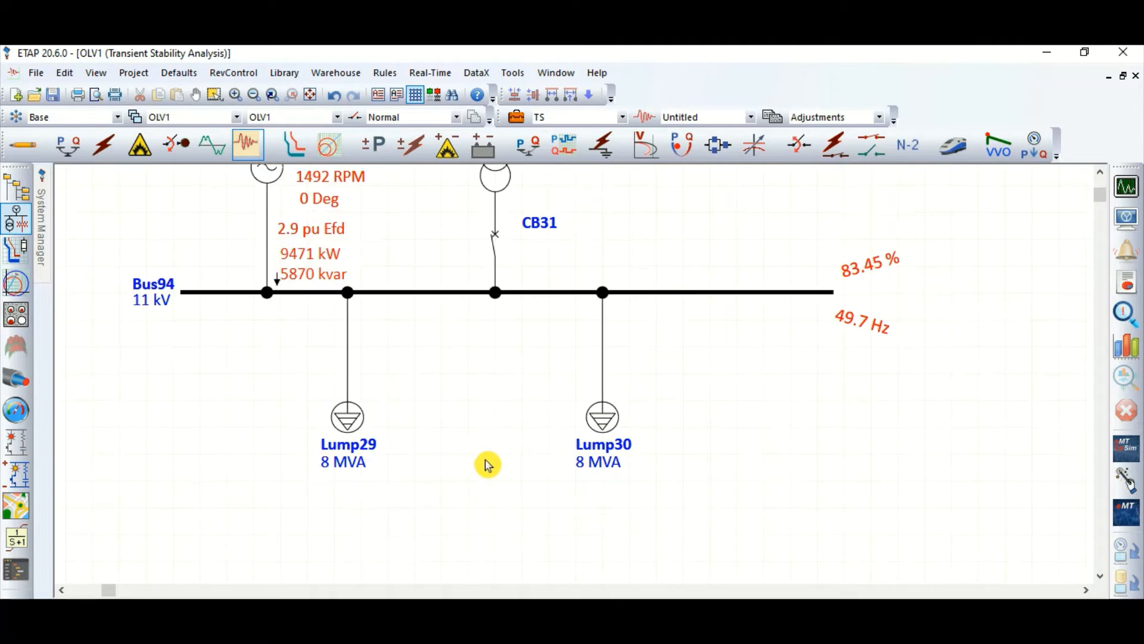
pyautogui.scroll(2, 488, 453)
pyautogui.scroll(-3, 230, 298)
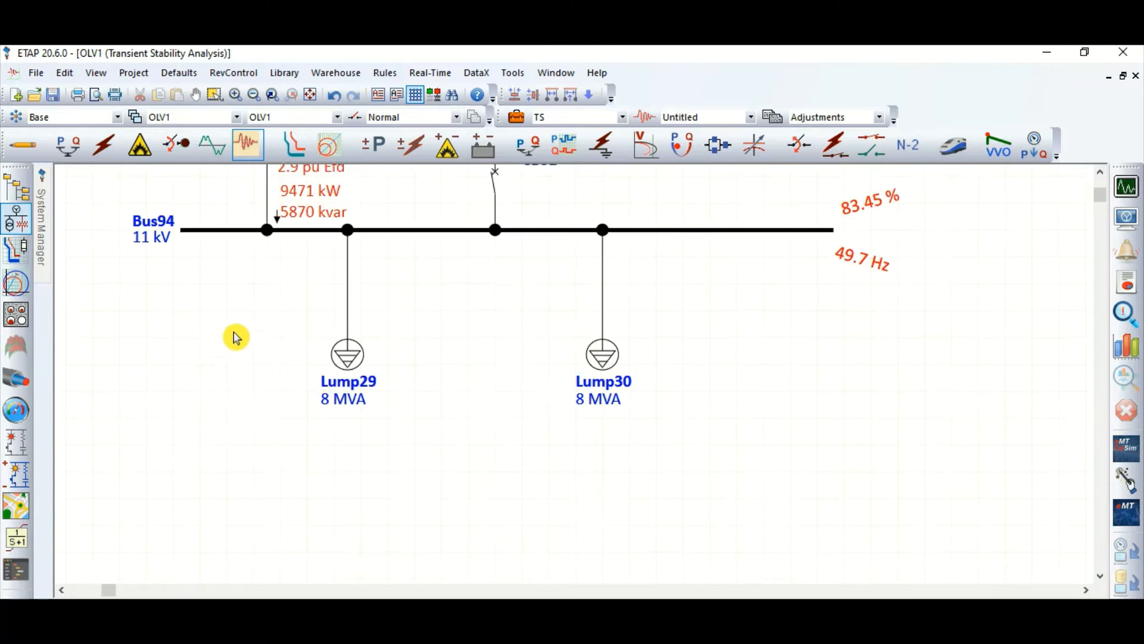
pyautogui.scroll(5, 417, 253)
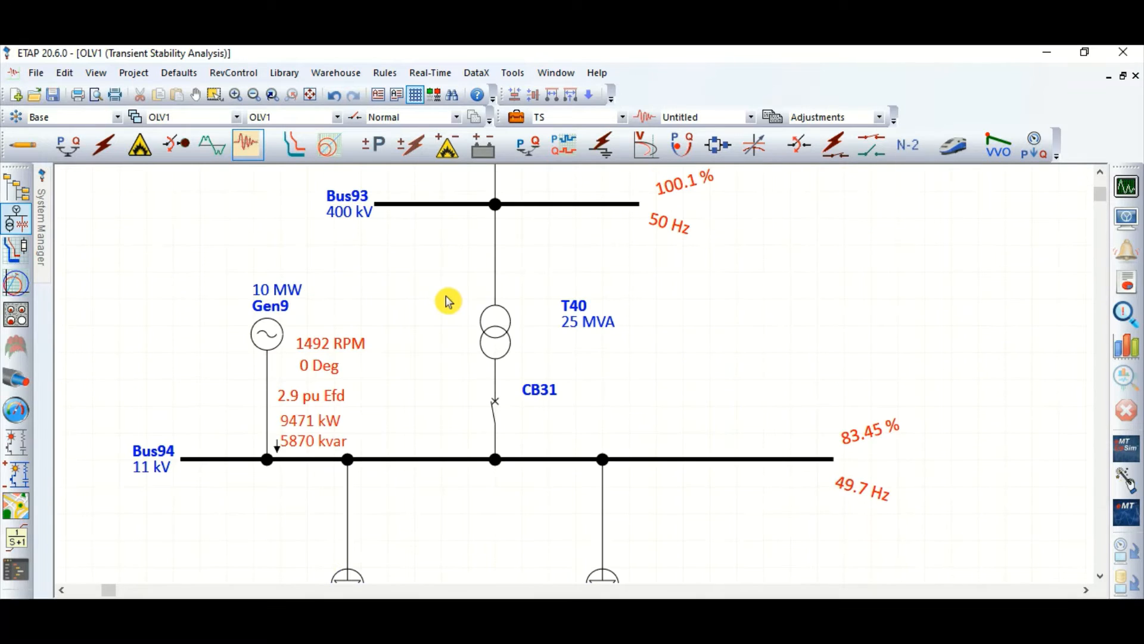
pyautogui.doubleClick(498, 338)
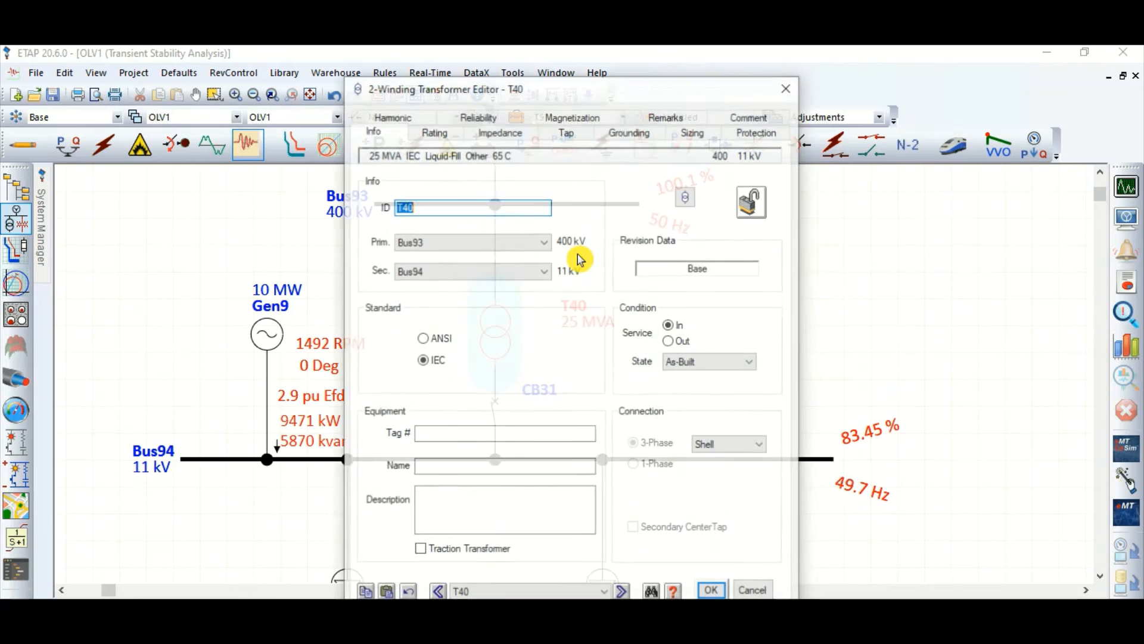
pyautogui.click(753, 590)
pyautogui.click(888, 387)
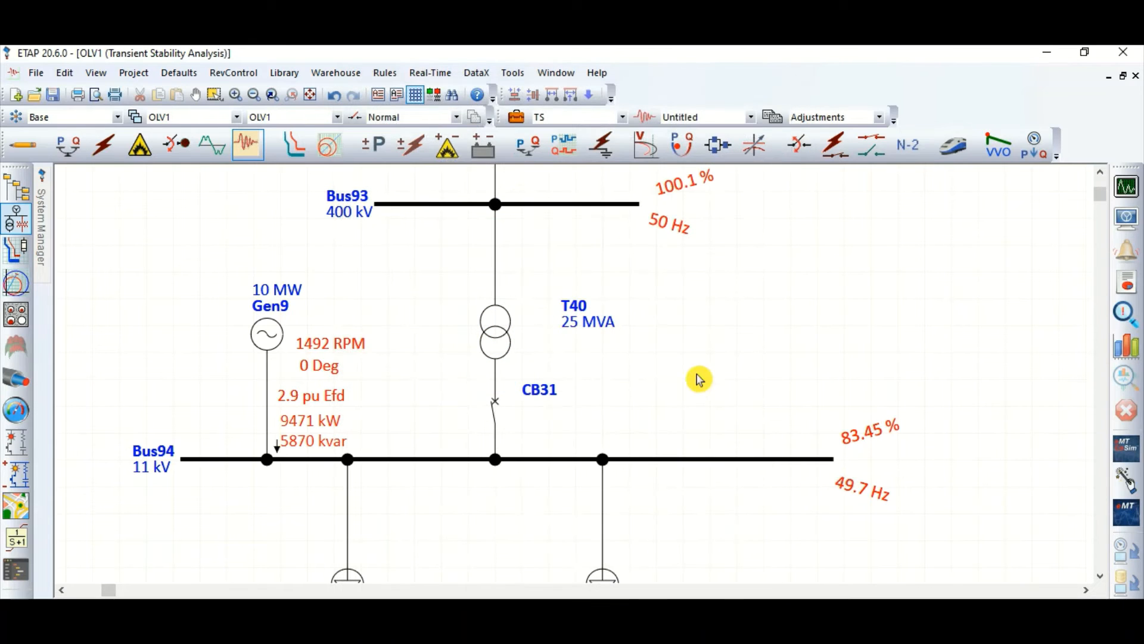
# Step: Add an event named ISLANDING at 1.1 seconds to the TS transient stability study case
pyautogui.scroll(-1, 432, 372)
pyautogui.scroll(-1, 433, 372)
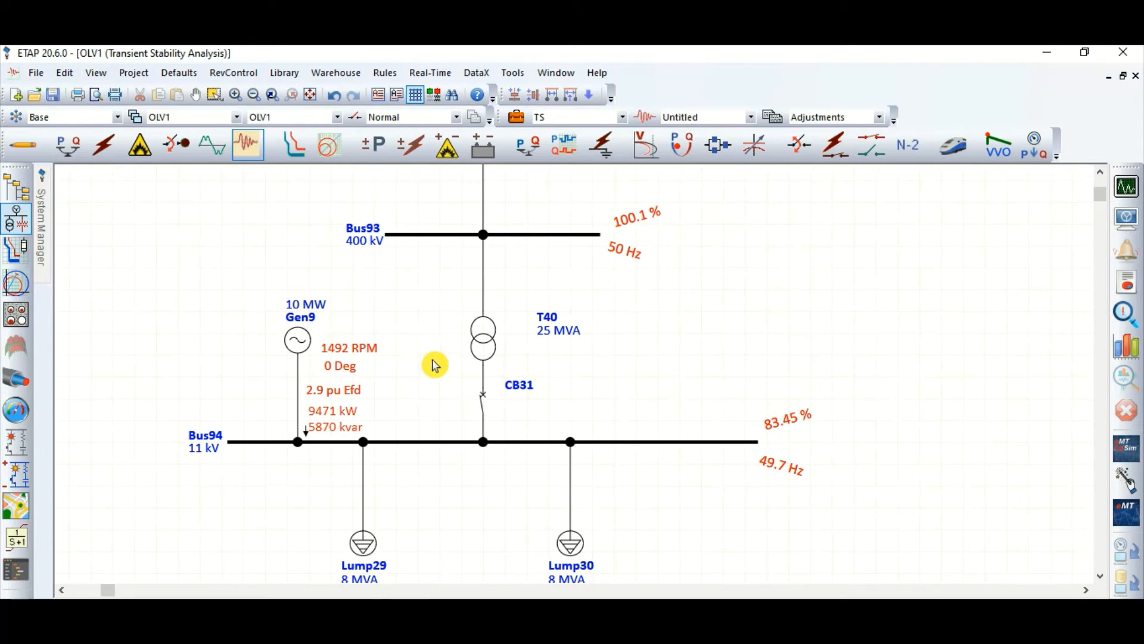
pyautogui.click(516, 117)
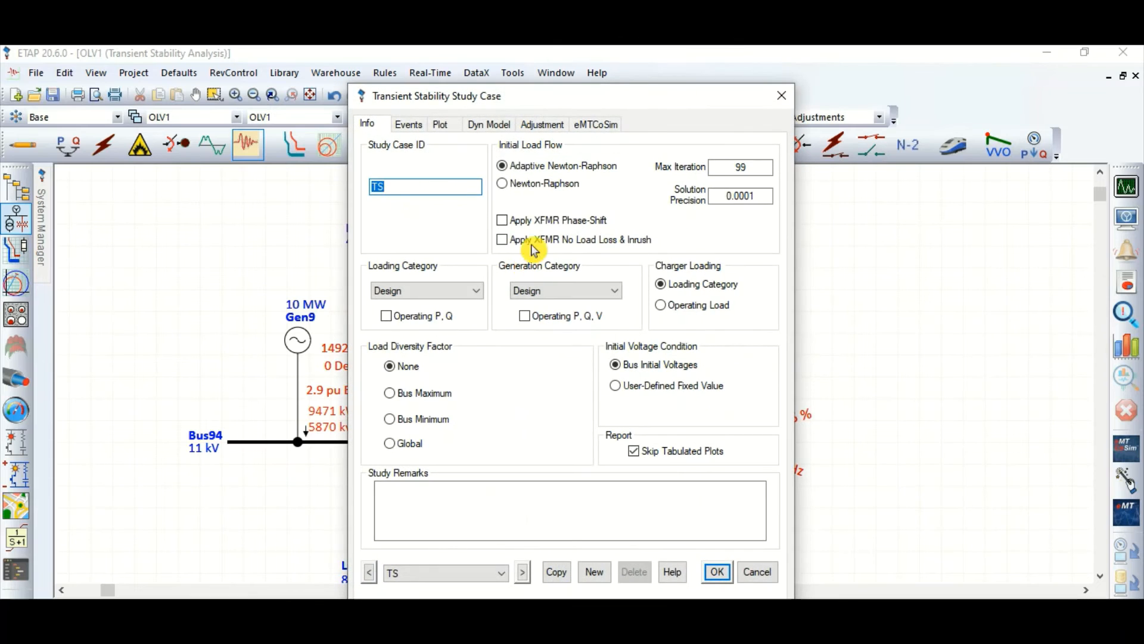
pyautogui.click(411, 125)
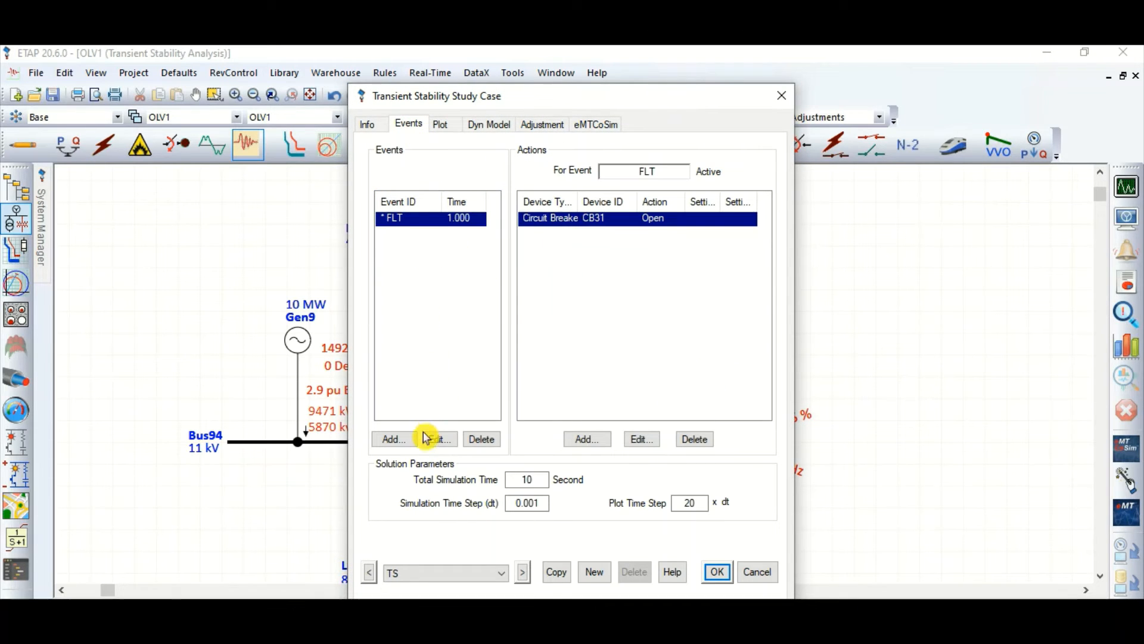
pyautogui.click(394, 439)
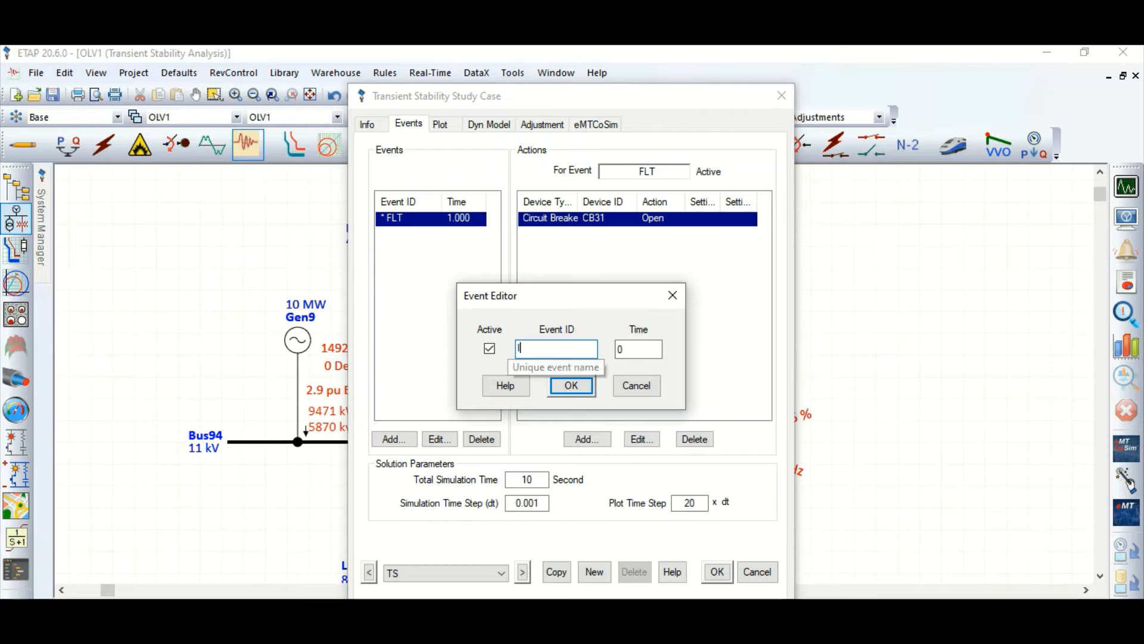
pyautogui.write('ISLAN')
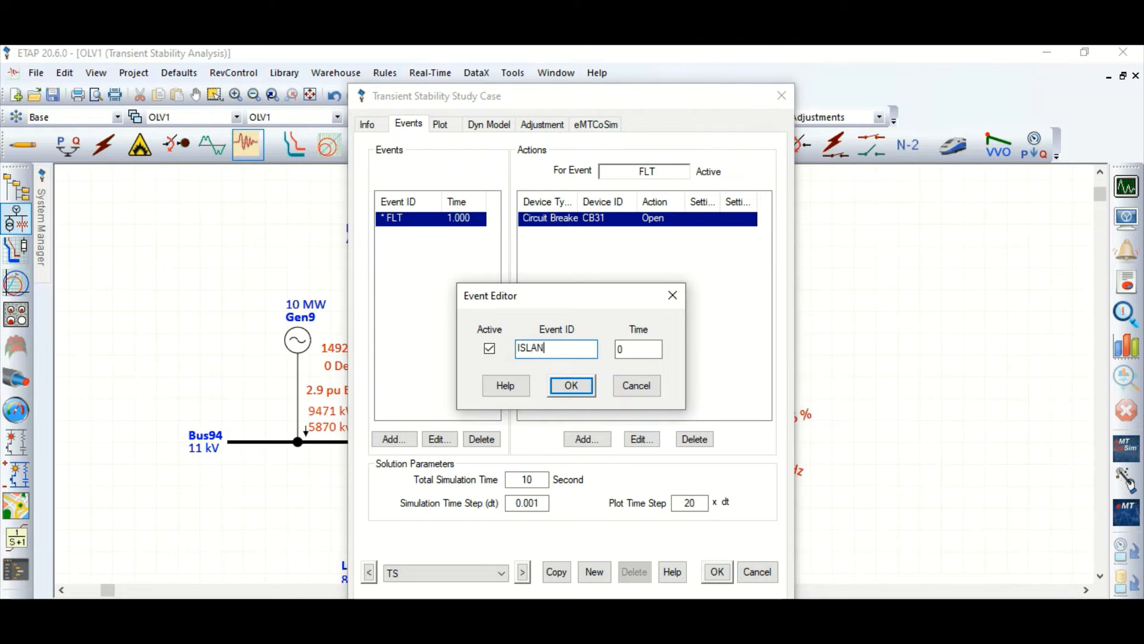
pyautogui.write('DING')
pyautogui.press('Tab')
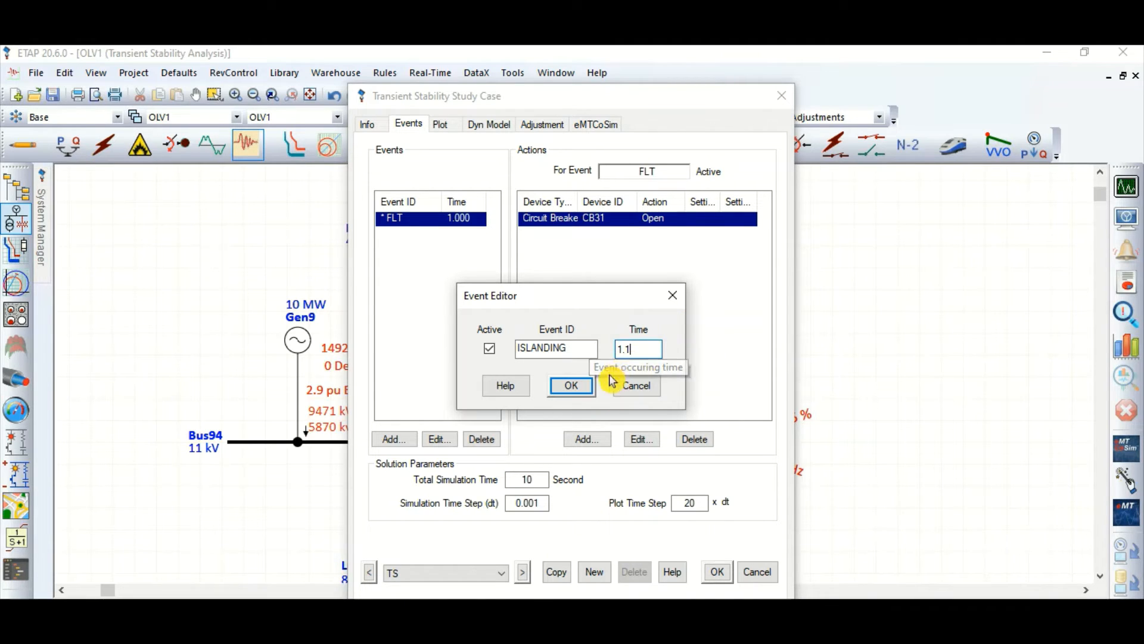
pyautogui.click(573, 388)
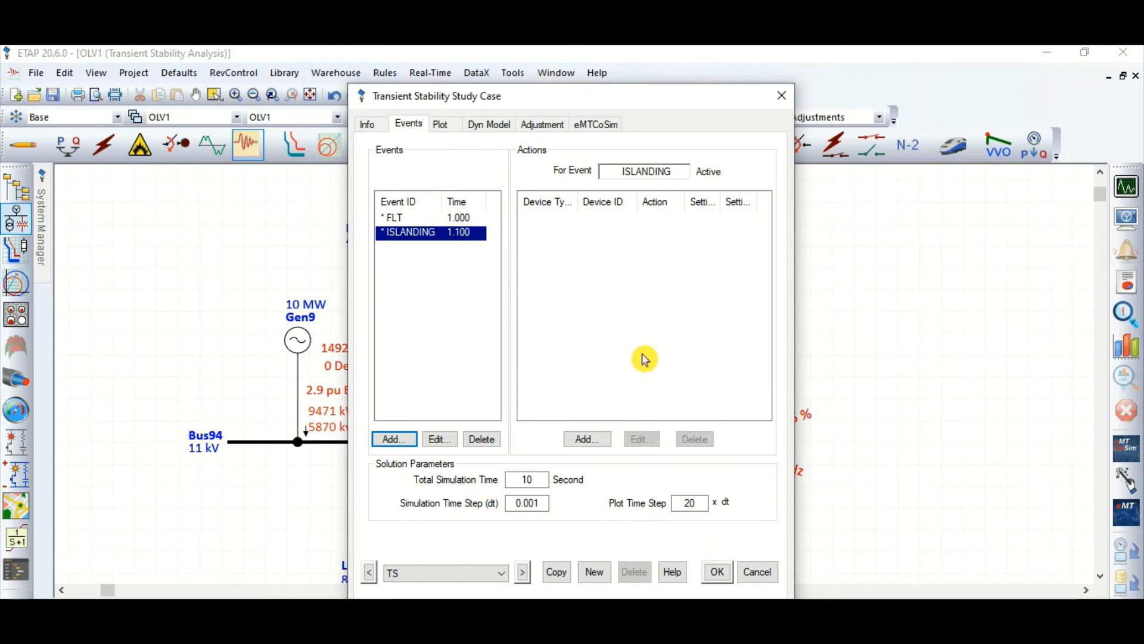
pyautogui.click(589, 439)
pyautogui.click(394, 370)
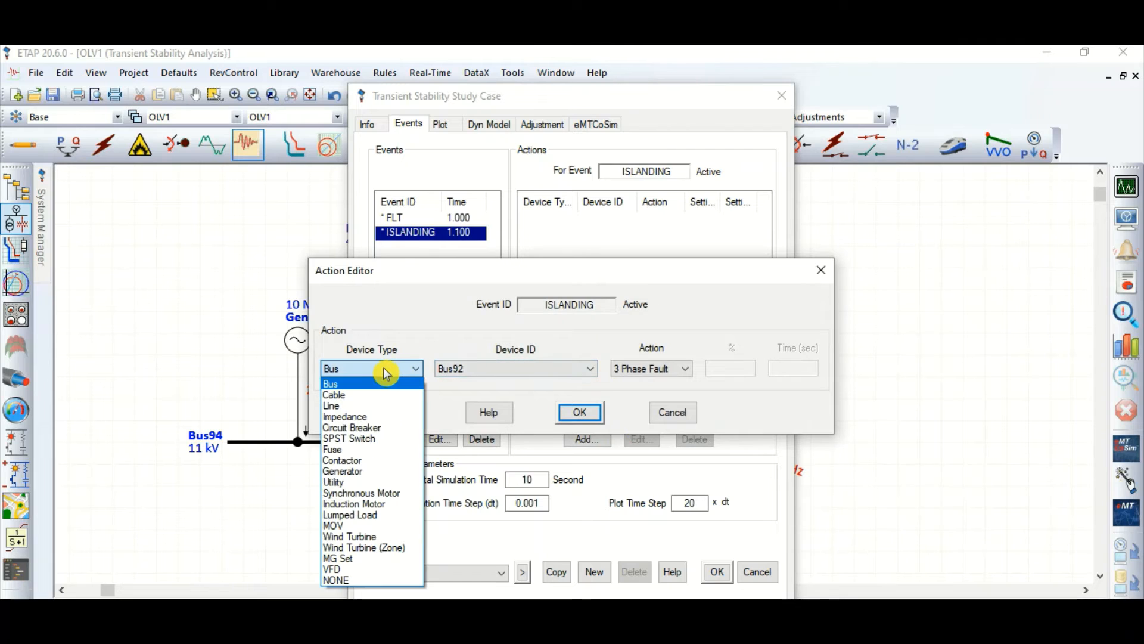
pyautogui.click(360, 515)
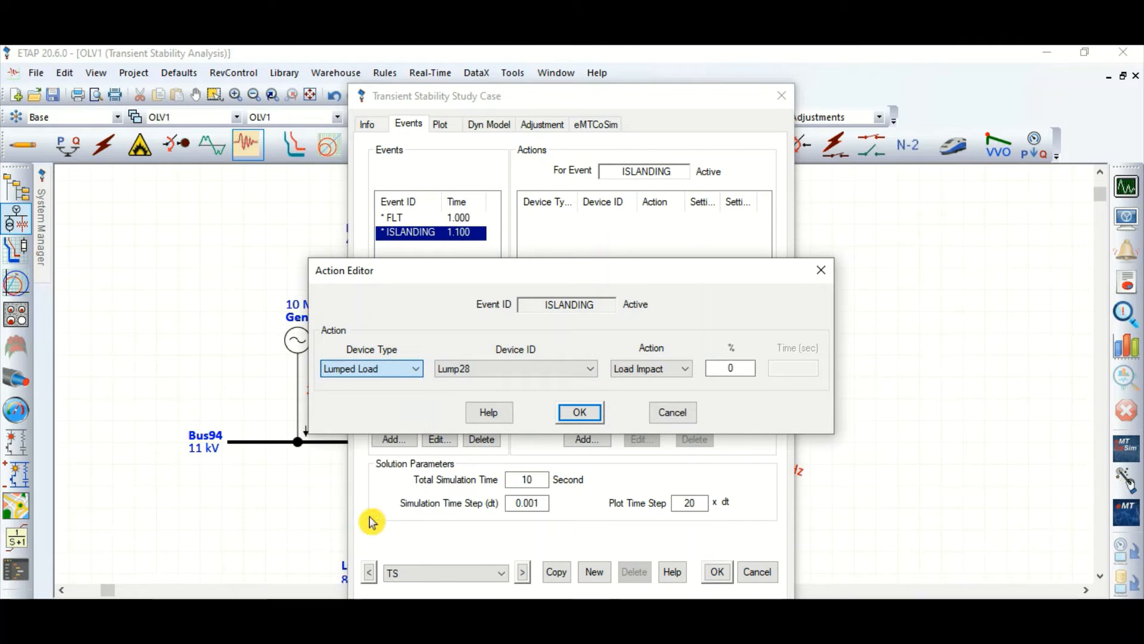
pyautogui.moveTo(448, 276); pyautogui.dragTo(497, 242)
pyautogui.click(723, 376)
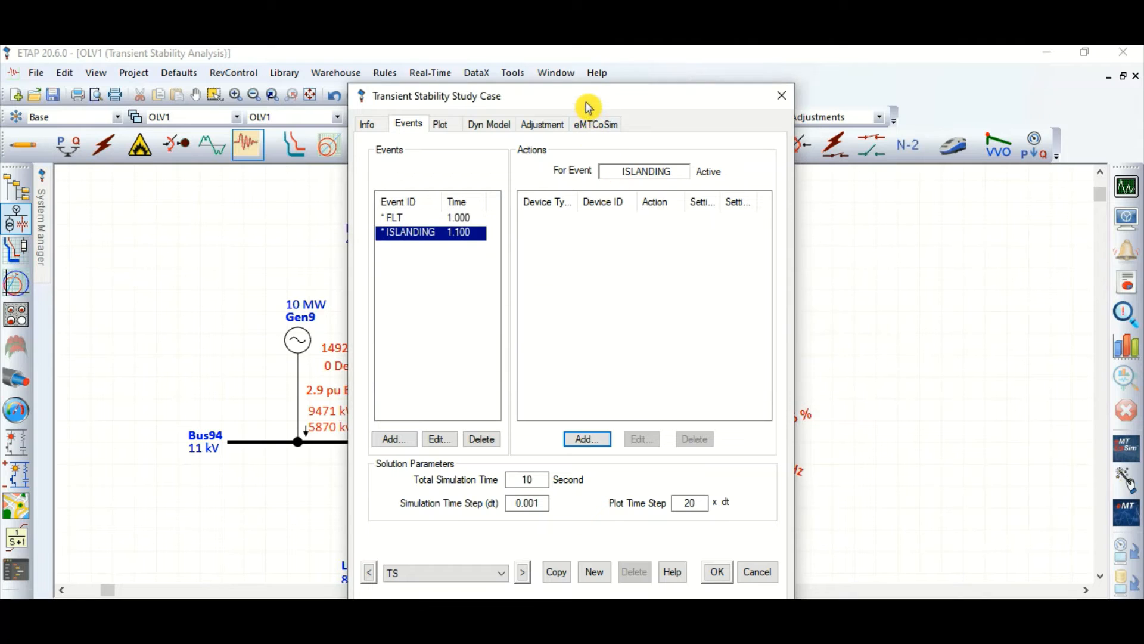
# Step: Move the study case window off the diagram's loads and add a -50% Load Impact action on lumped load Lump29 to the ISLANDING event
pyautogui.moveTo(588, 108); pyautogui.dragTo(860, 143)
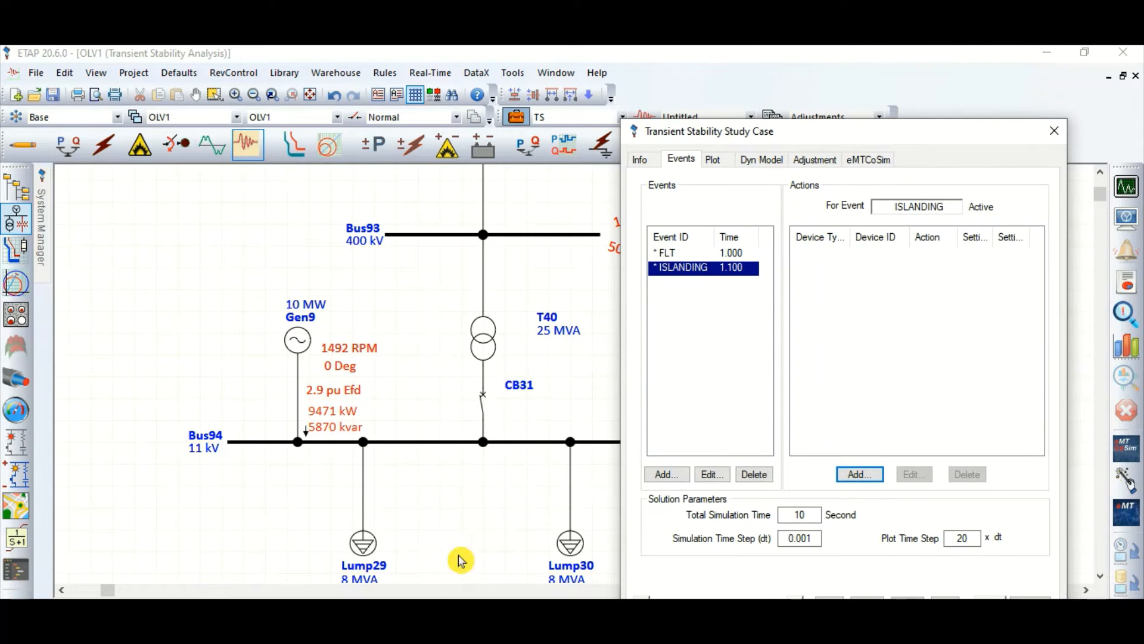
pyautogui.moveTo(790, 131); pyautogui.dragTo(671, 109)
pyautogui.click(738, 453)
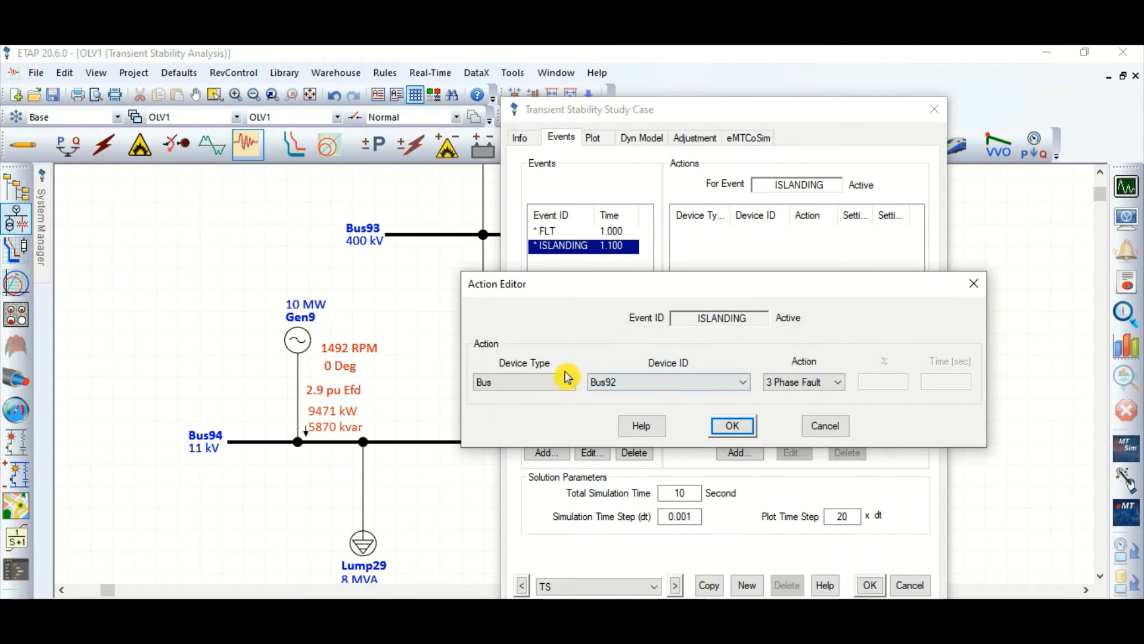
pyautogui.click(536, 381)
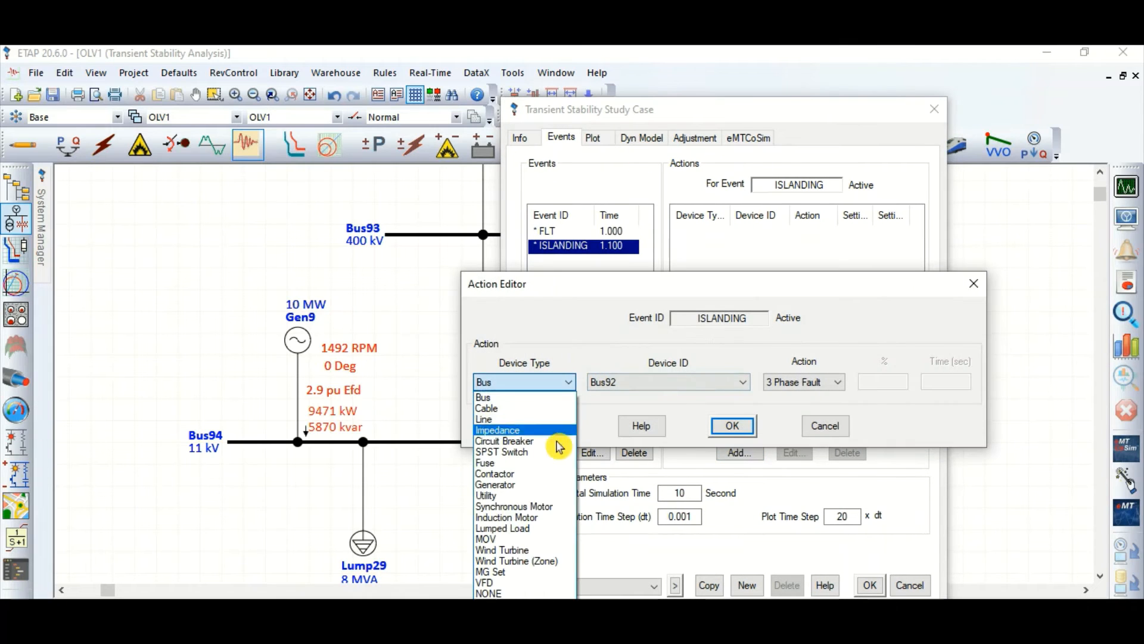
pyautogui.click(528, 529)
pyautogui.click(703, 382)
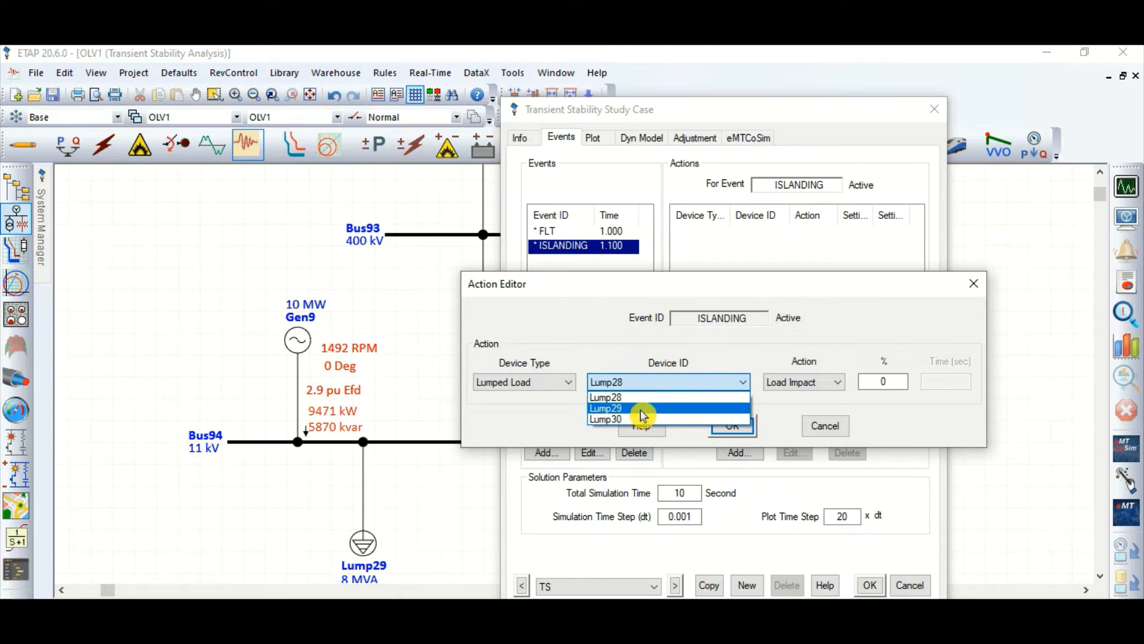
pyautogui.click(614, 409)
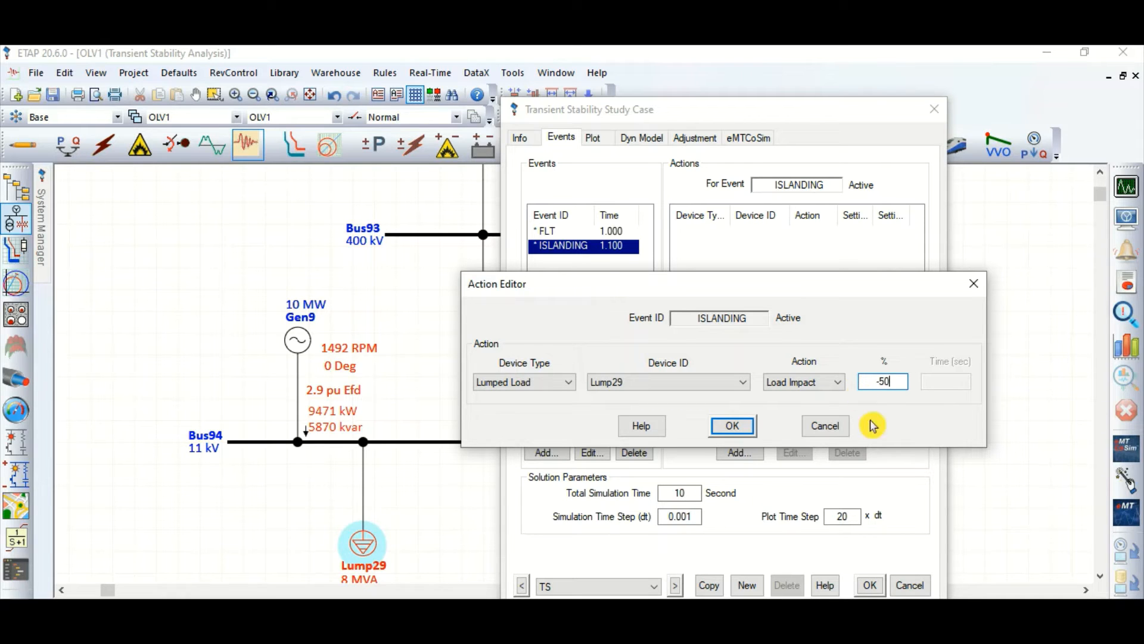
pyautogui.click(733, 426)
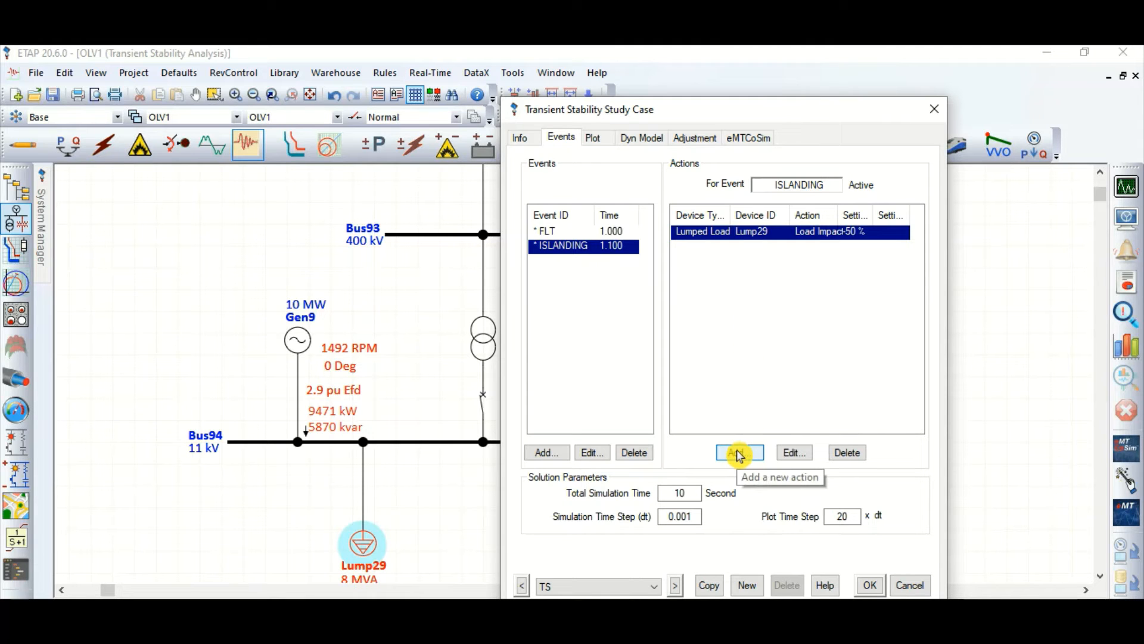
pyautogui.click(739, 453)
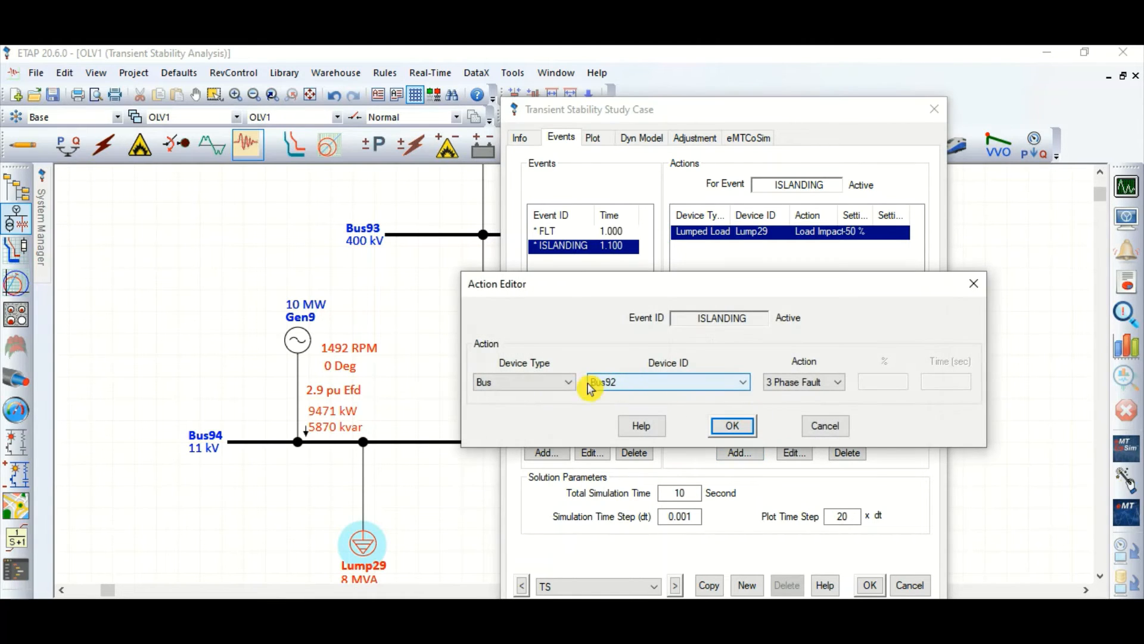
pyautogui.click(538, 385)
pyautogui.click(519, 589)
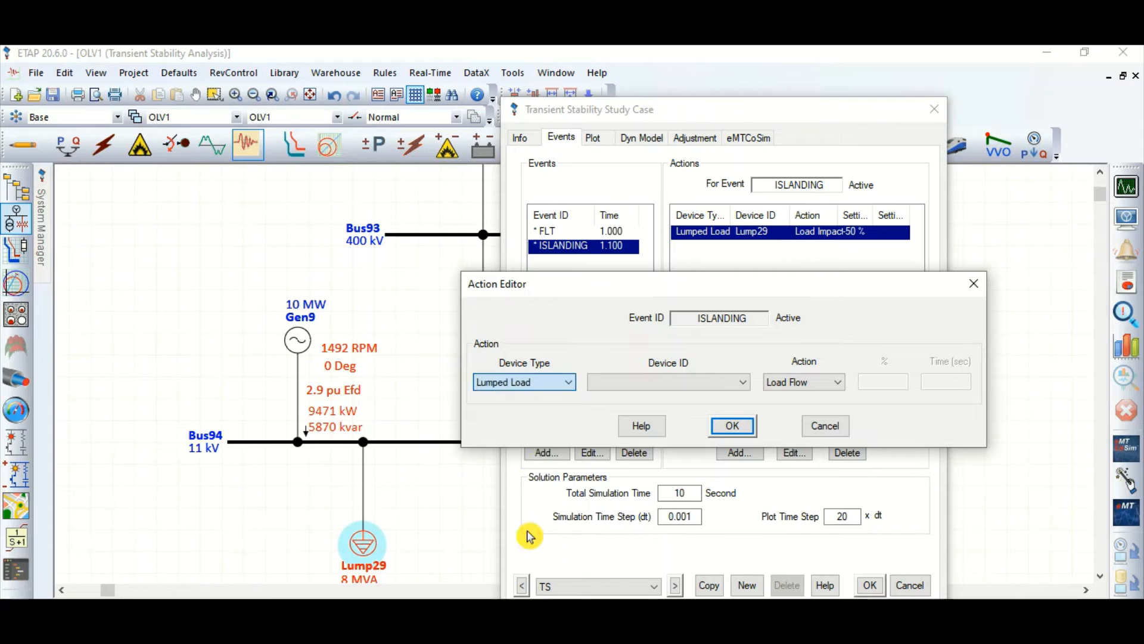
pyautogui.click(527, 383)
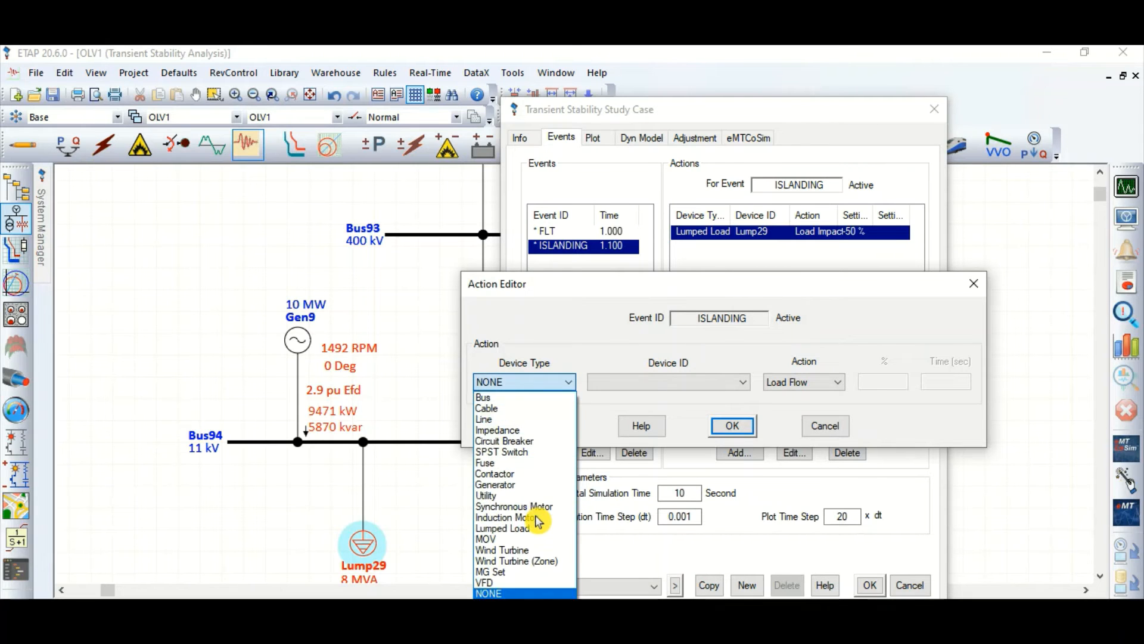
pyautogui.click(591, 290)
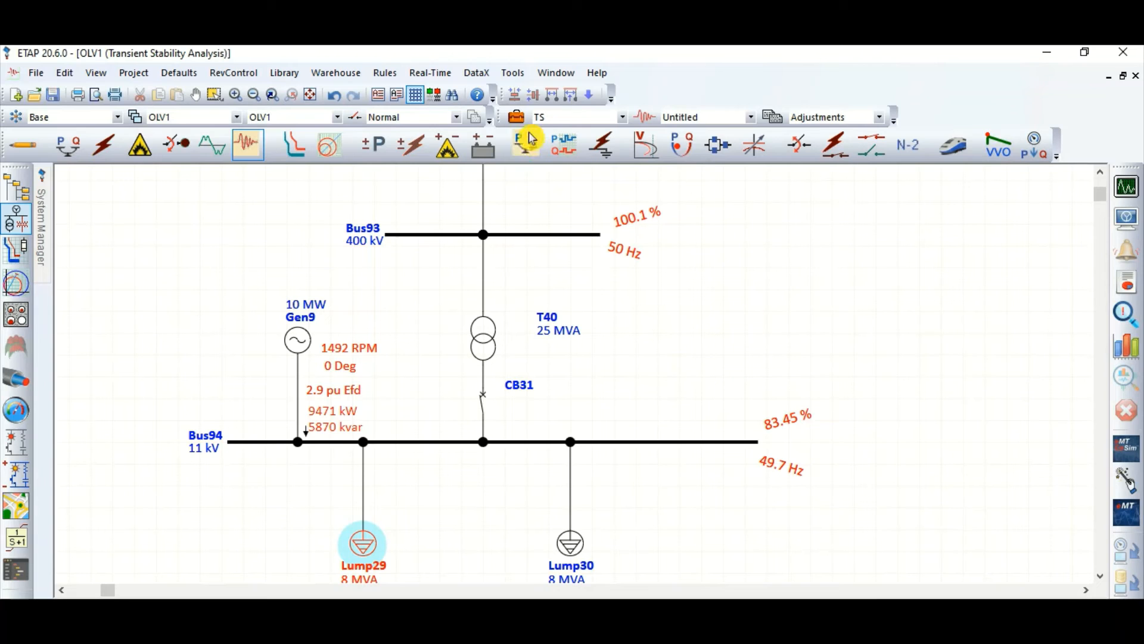
# Step: Reopen the TS transient stability study case and create the event ISLANDING with a time of 1.1 seconds
pyautogui.click(516, 117)
pyautogui.click(413, 125)
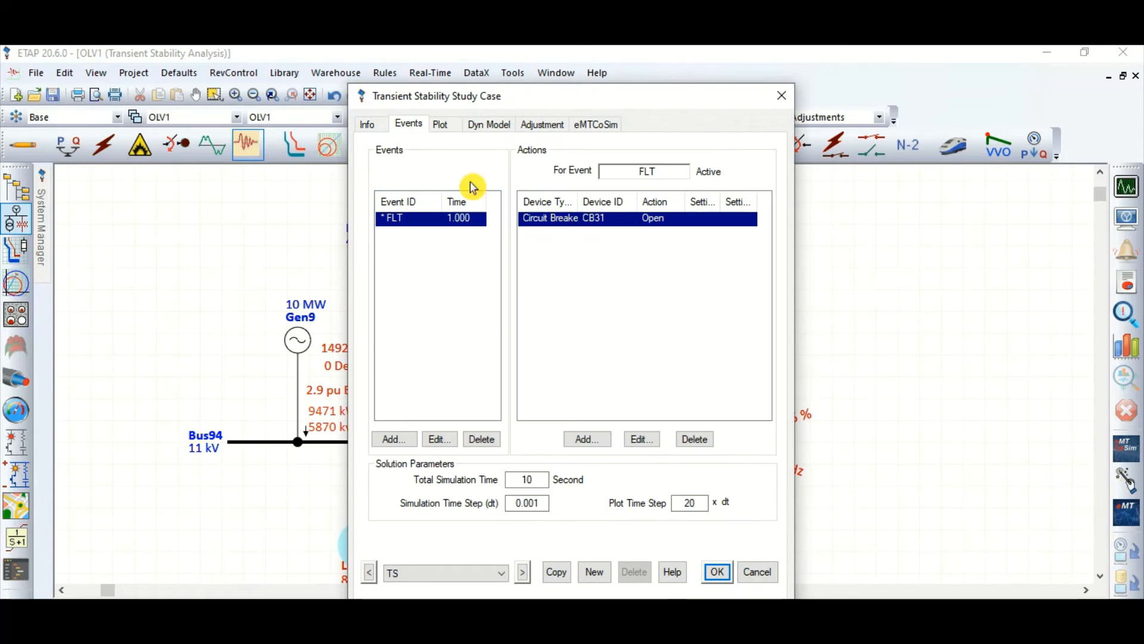
pyautogui.click(398, 440)
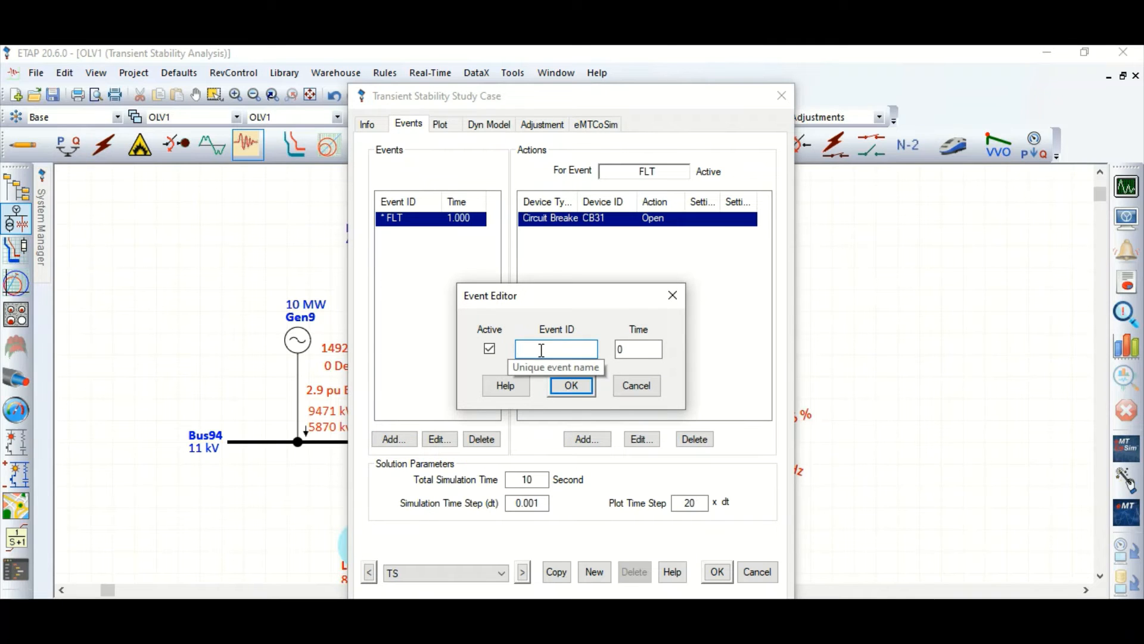
pyautogui.write('ISLANDING')
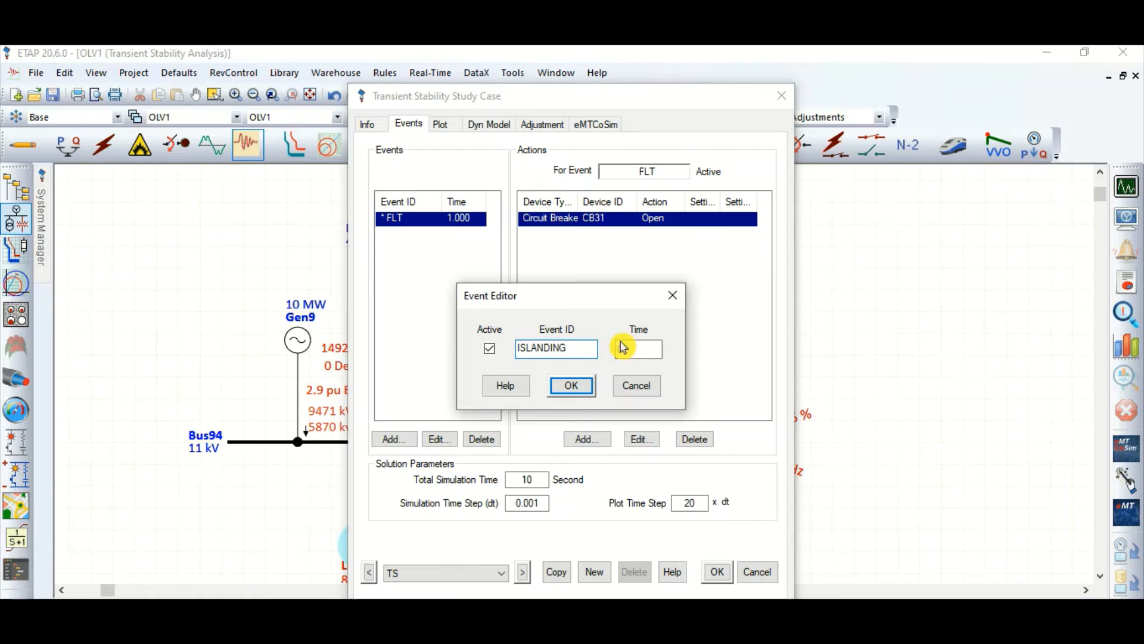
pyautogui.write('1.1')
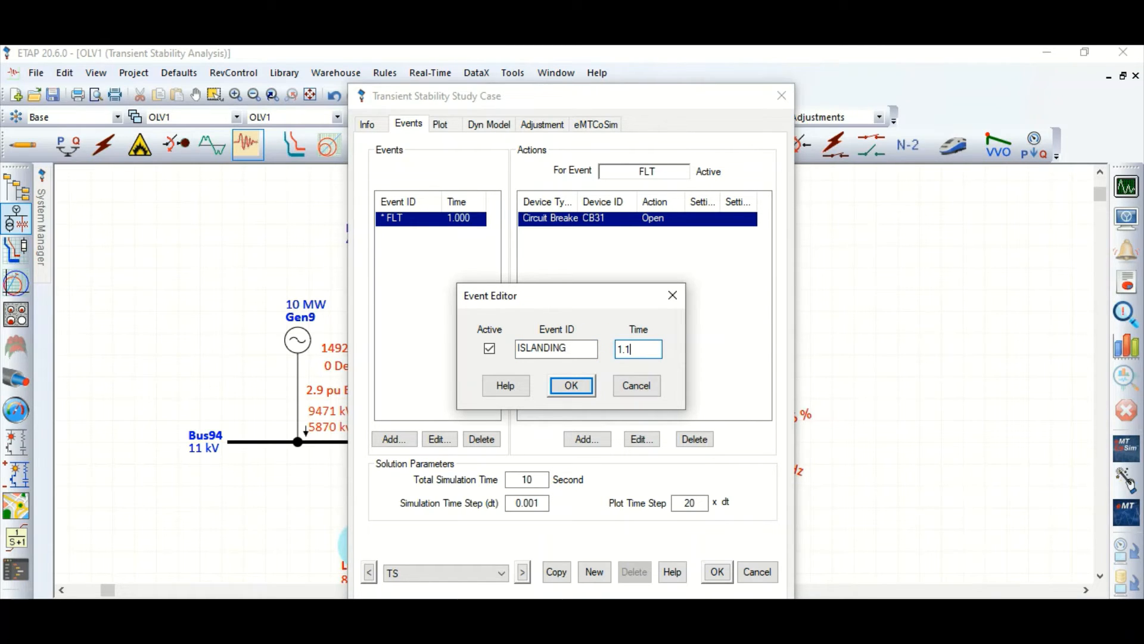
pyautogui.press('Return')
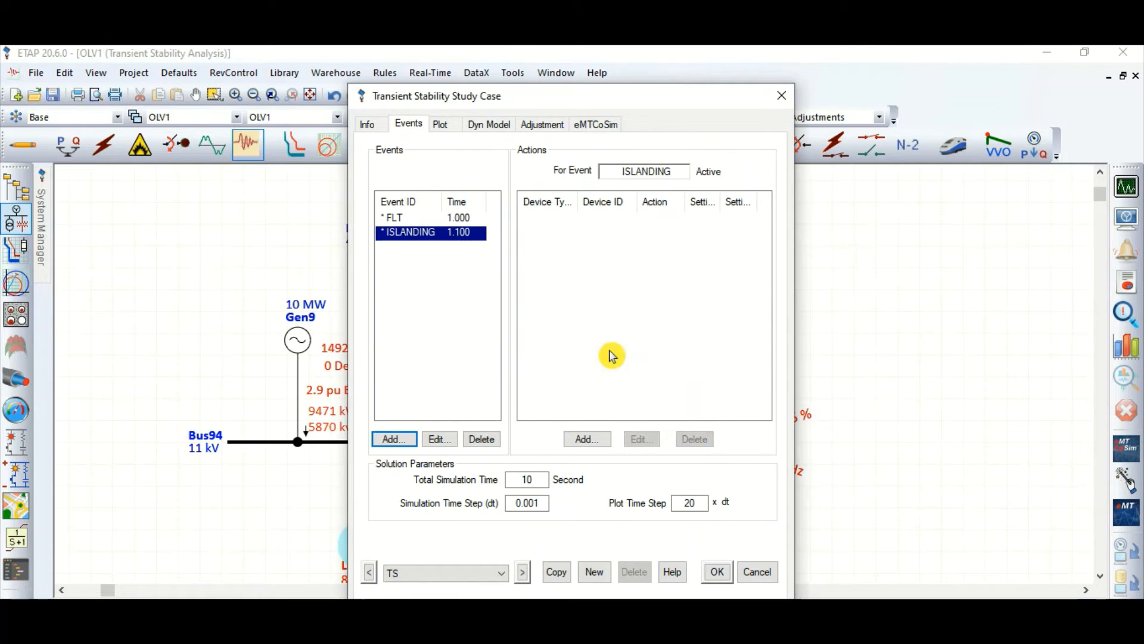
# Step: Add a Load Impact action of -50% on lumped load Lump29 to the ISLANDING event
pyautogui.click(588, 438)
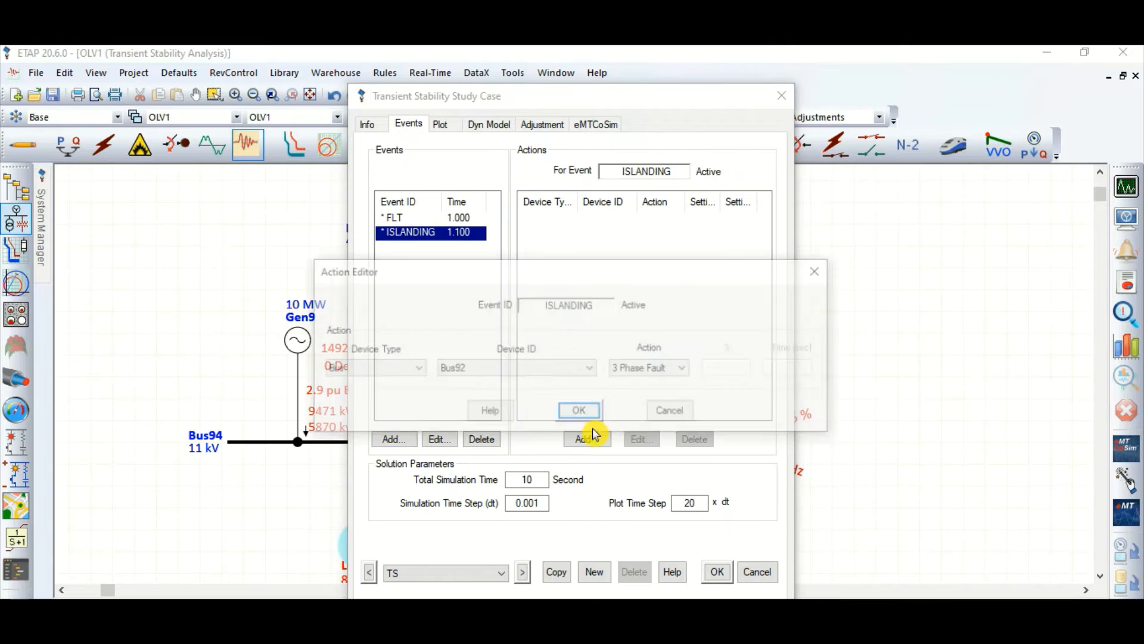
pyautogui.click(416, 368)
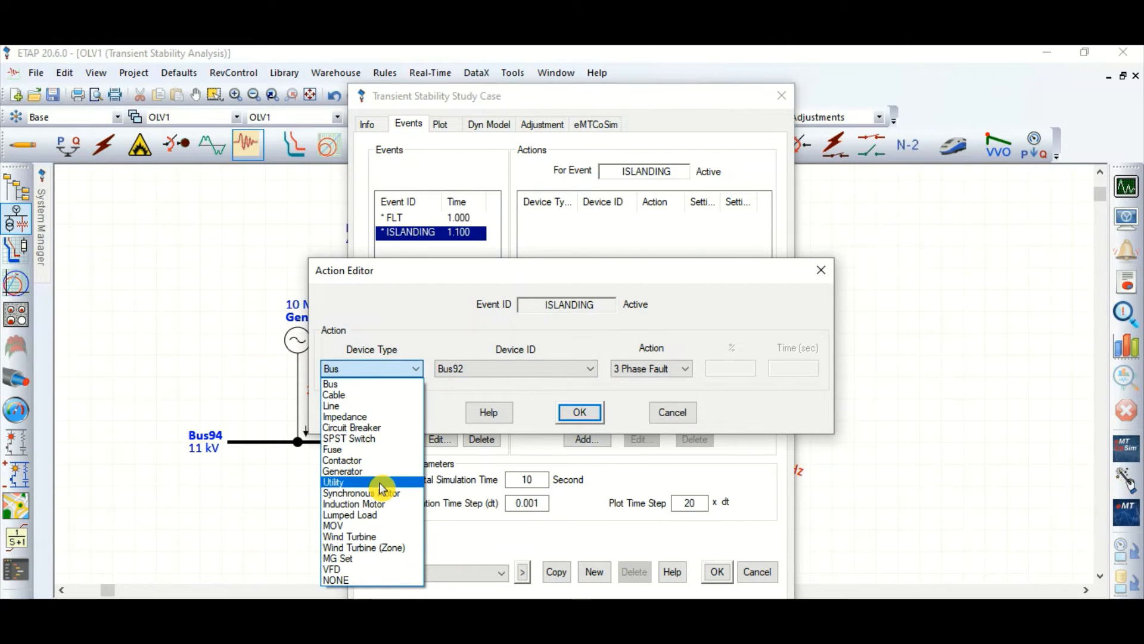
pyautogui.click(364, 515)
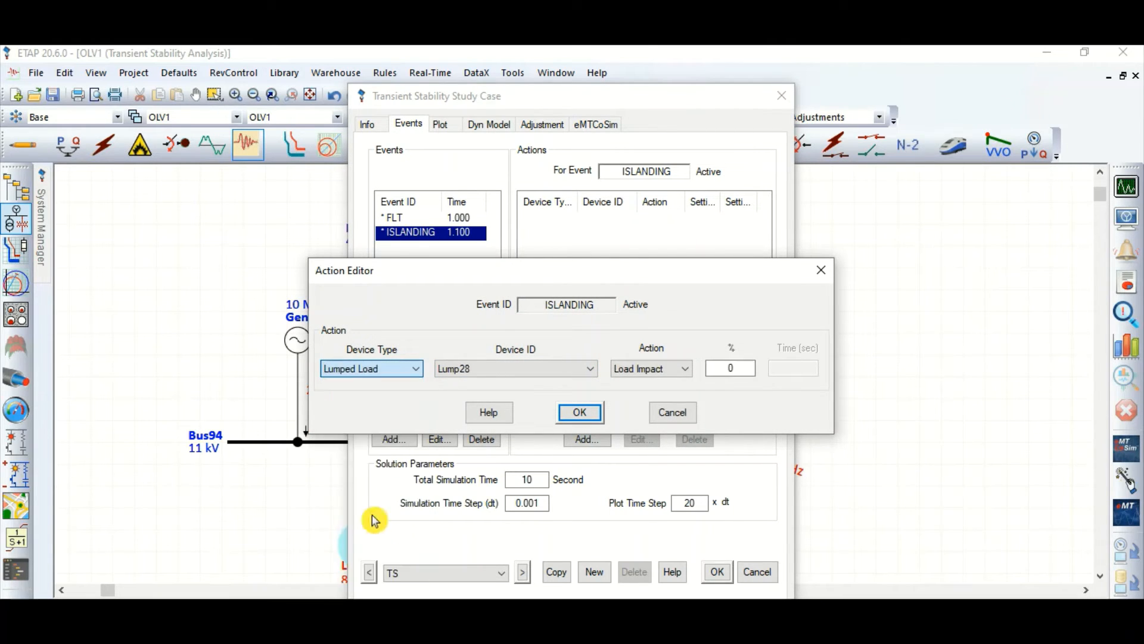
pyautogui.click(519, 370)
pyautogui.click(481, 395)
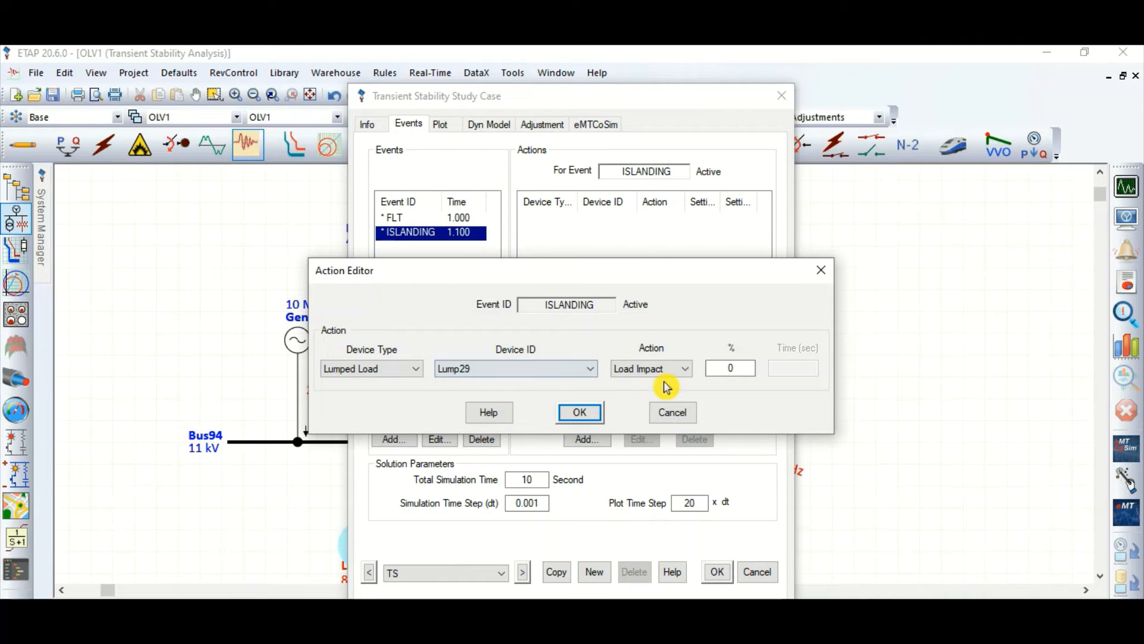
pyautogui.doubleClick(708, 368)
pyautogui.press('BackSpace')
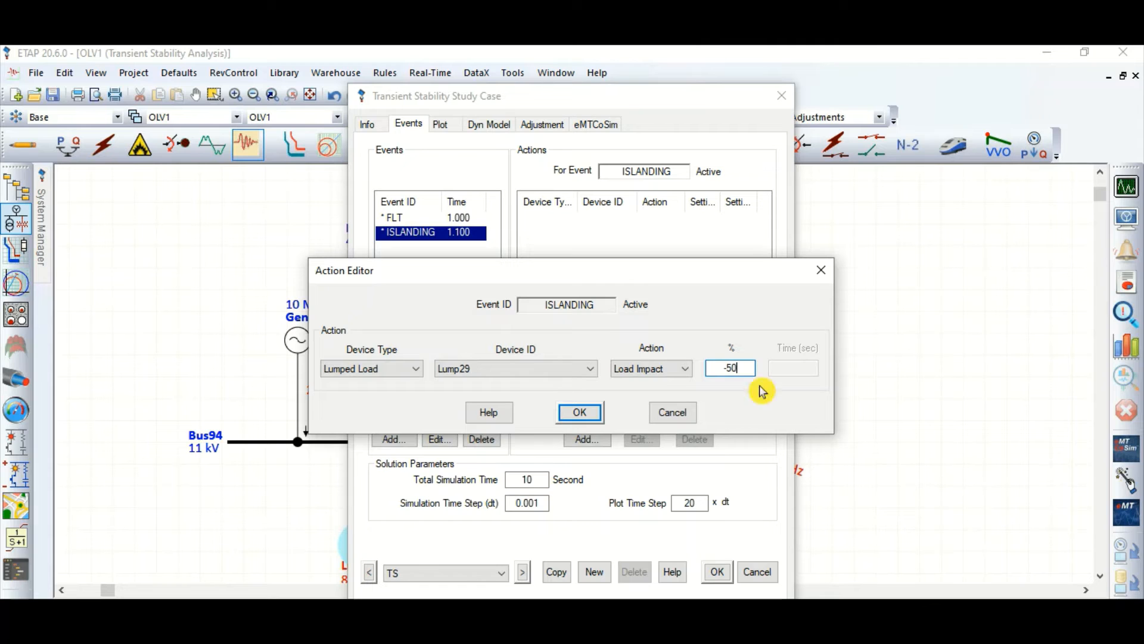
pyautogui.click(584, 414)
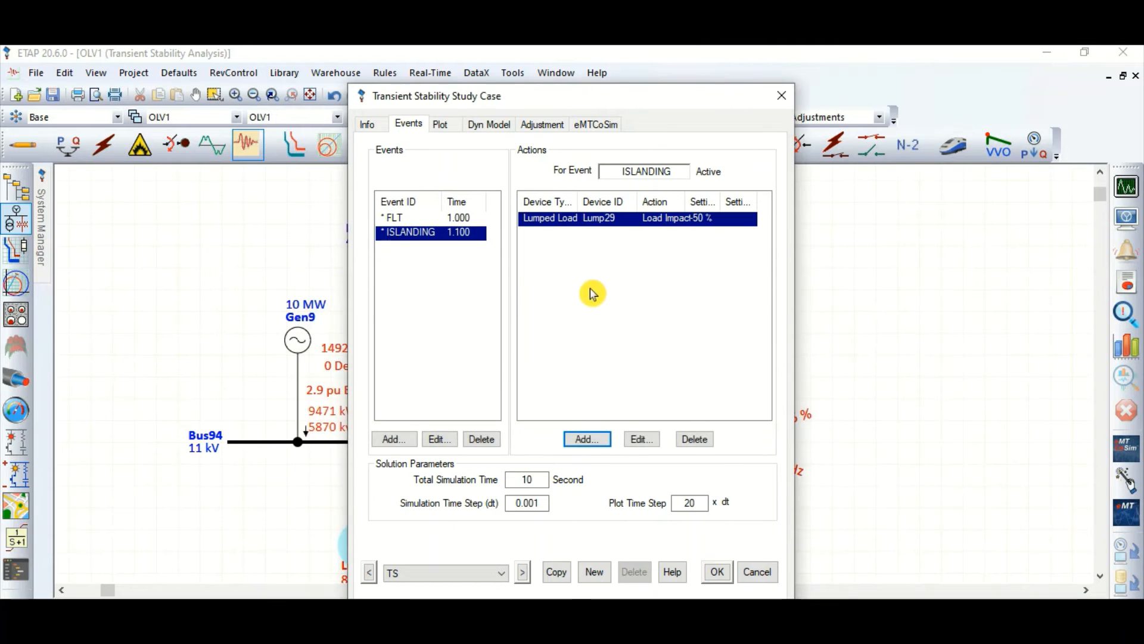
# Step: Add a Load Impact action of -50% on lumped load Lump30 to the ISLANDING event and save the study case
pyautogui.click(584, 439)
pyautogui.click(395, 369)
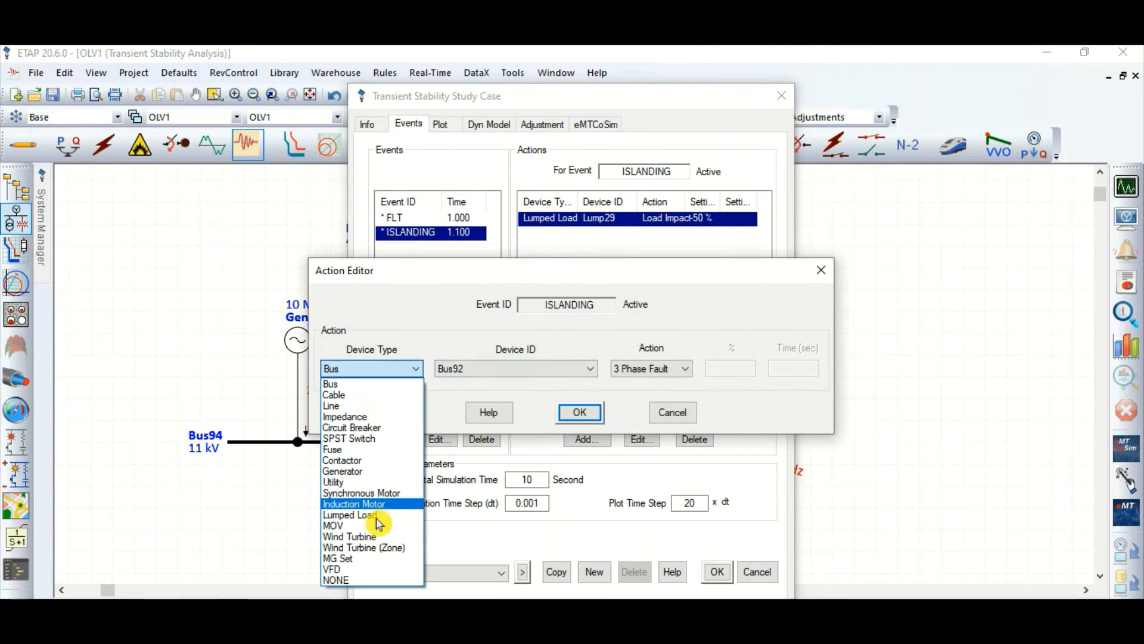
pyautogui.click(375, 514)
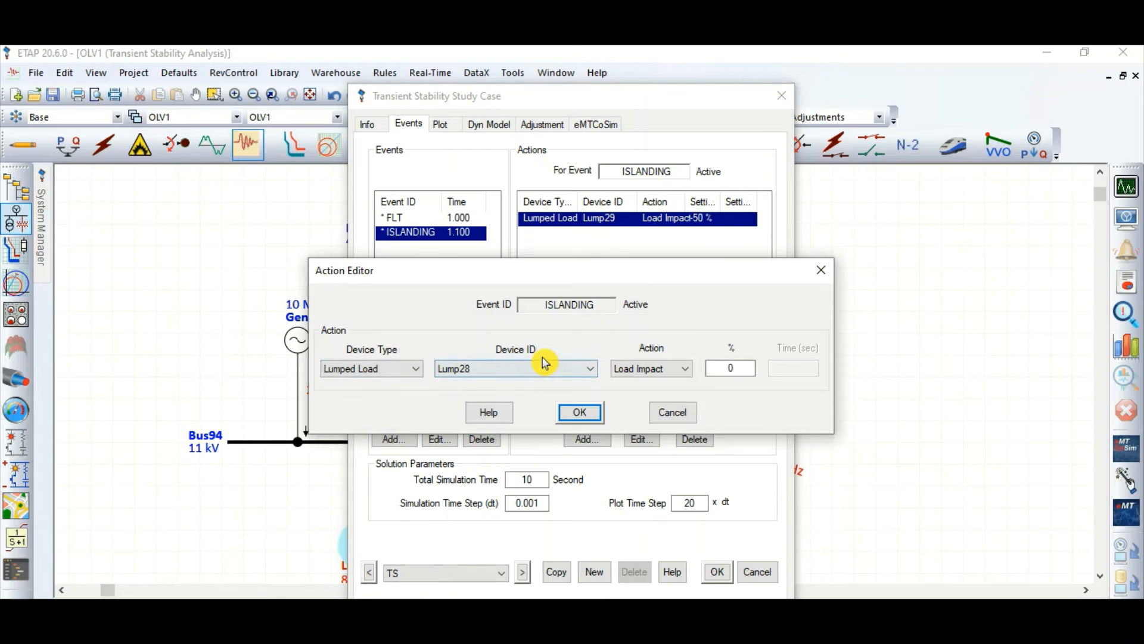
pyautogui.click(539, 368)
pyautogui.click(488, 408)
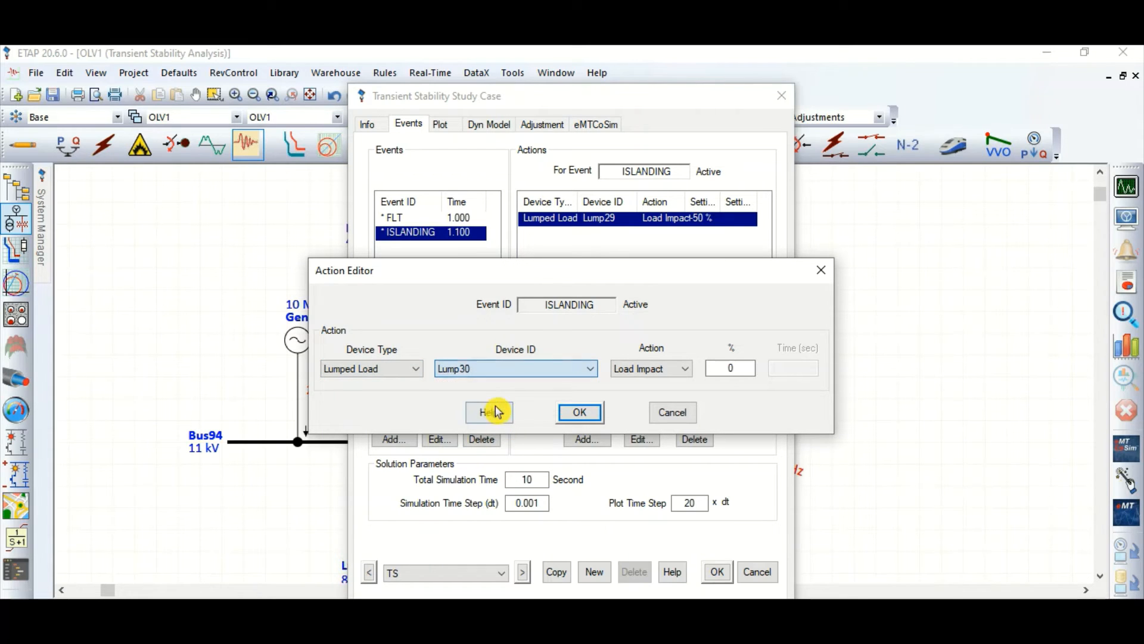
pyautogui.click(656, 368)
pyautogui.click(656, 378)
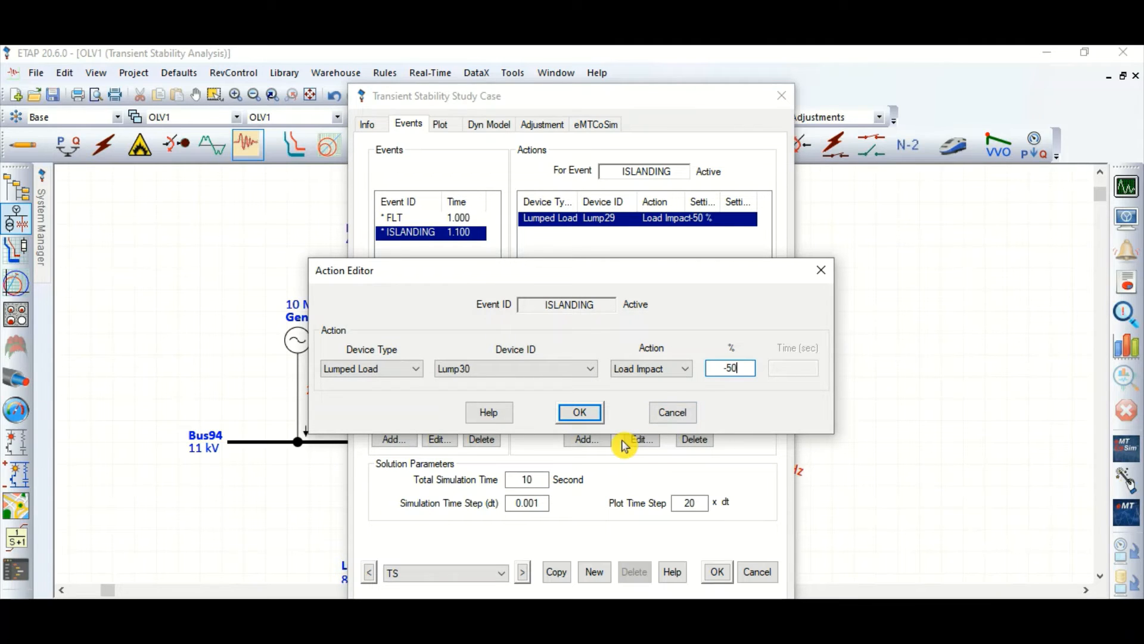
pyautogui.press('Return')
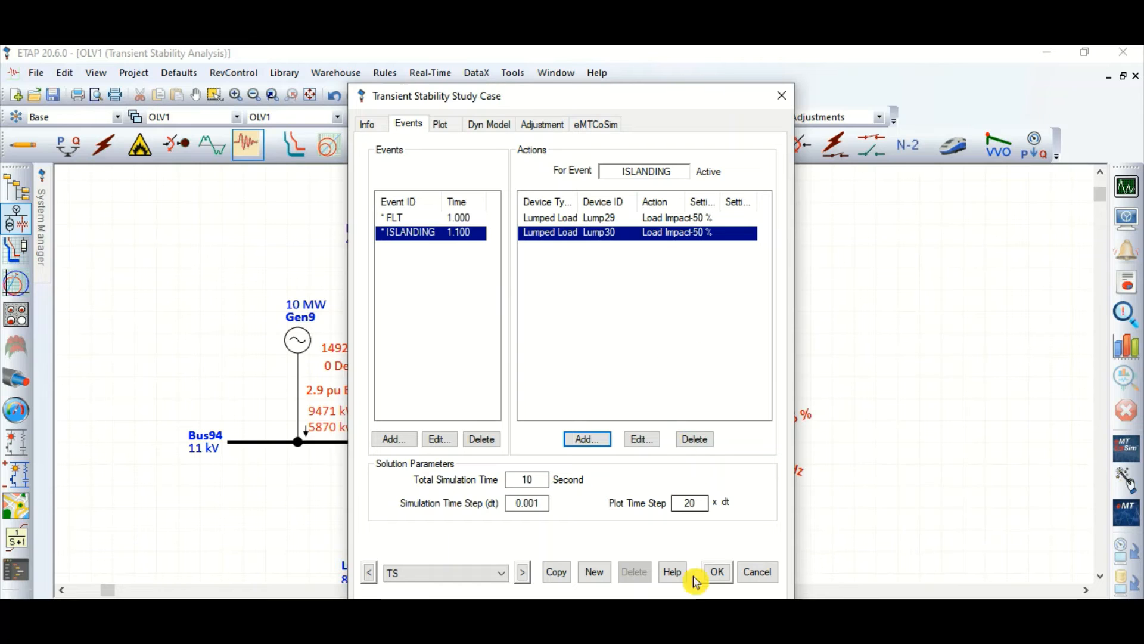
pyautogui.click(718, 581)
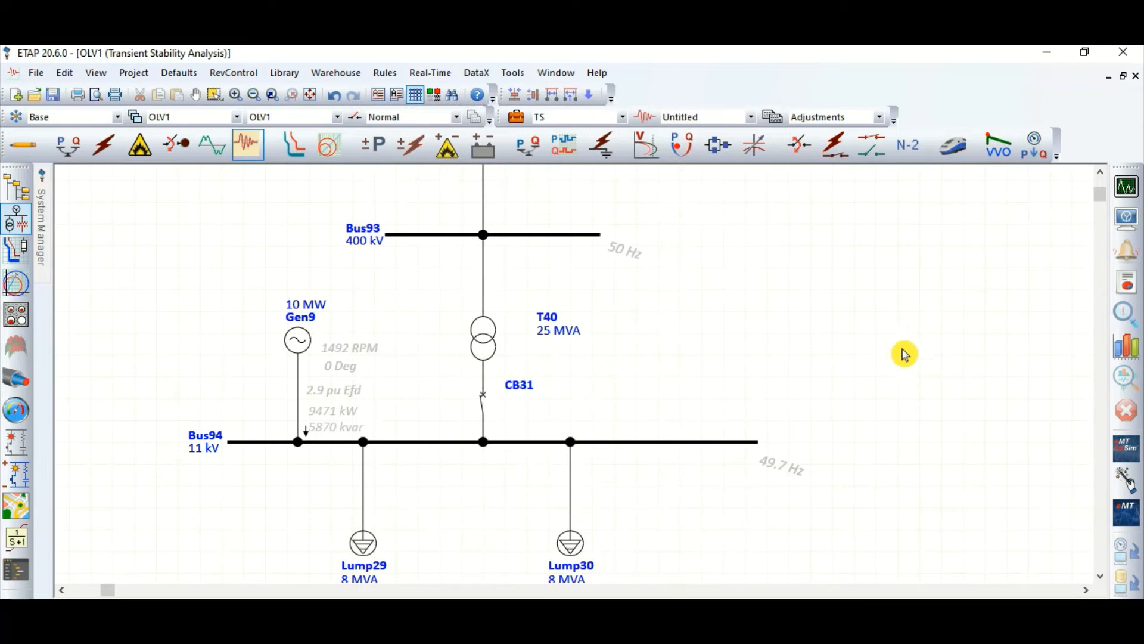
# Step: Run the transient stability study, dismiss the time slider and plot the speed of synchronous generator Gen9
pyautogui.click(1127, 187)
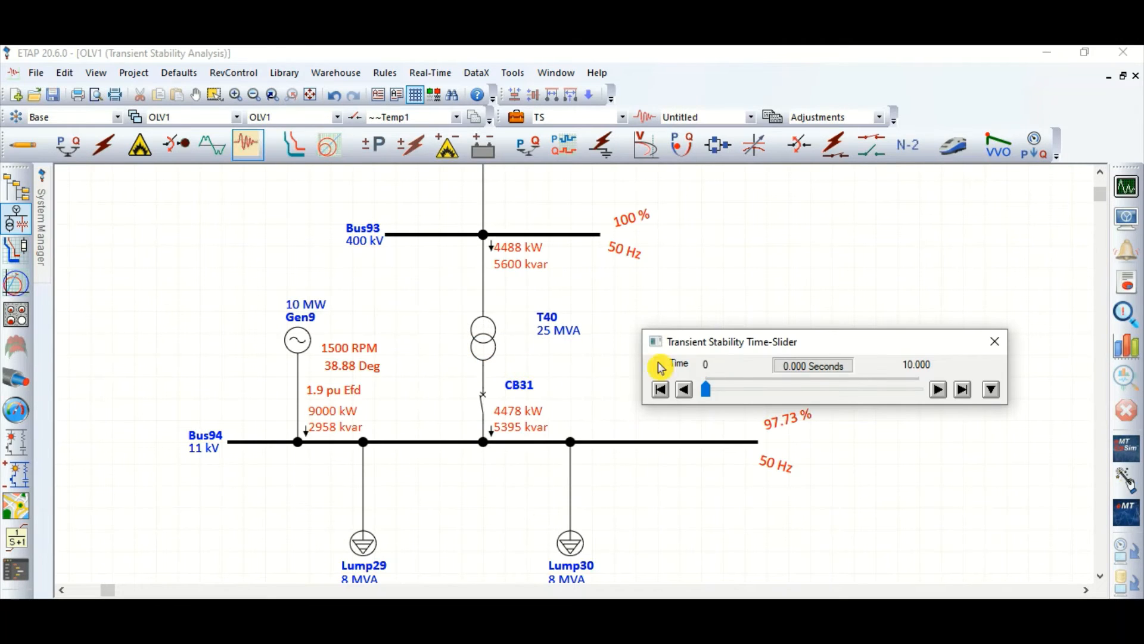
pyautogui.click(996, 342)
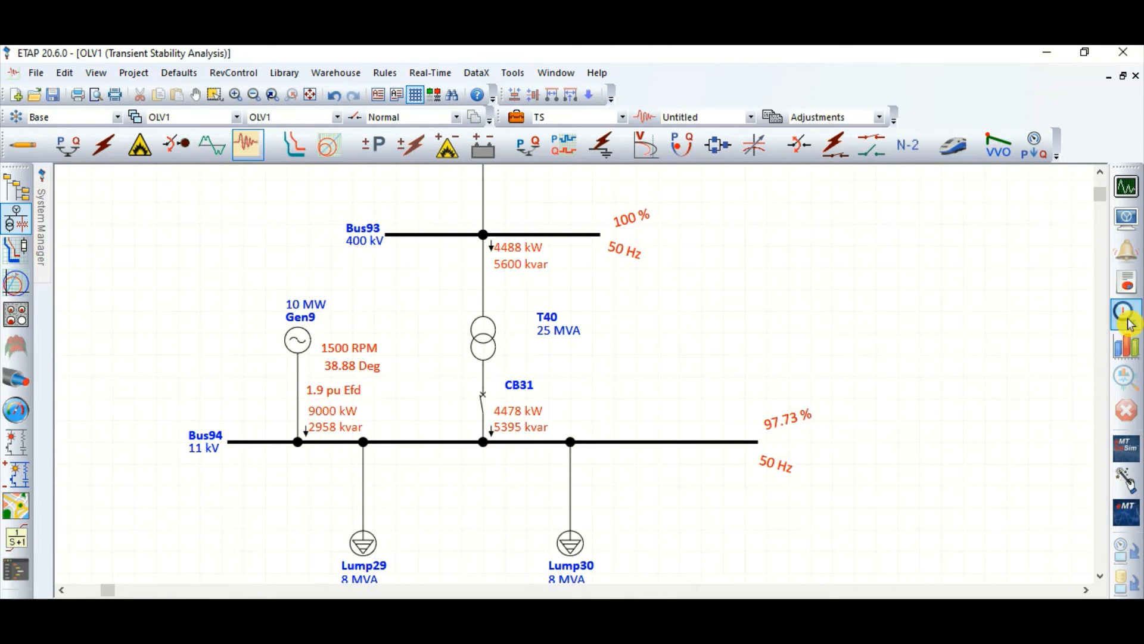
pyautogui.click(1126, 345)
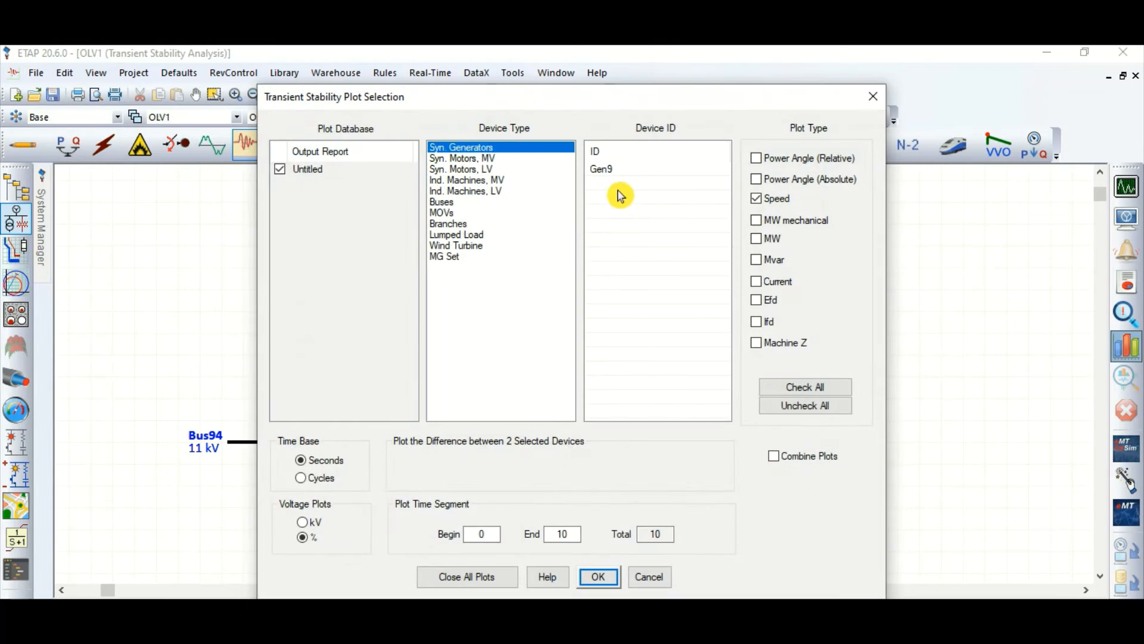
pyautogui.click(633, 173)
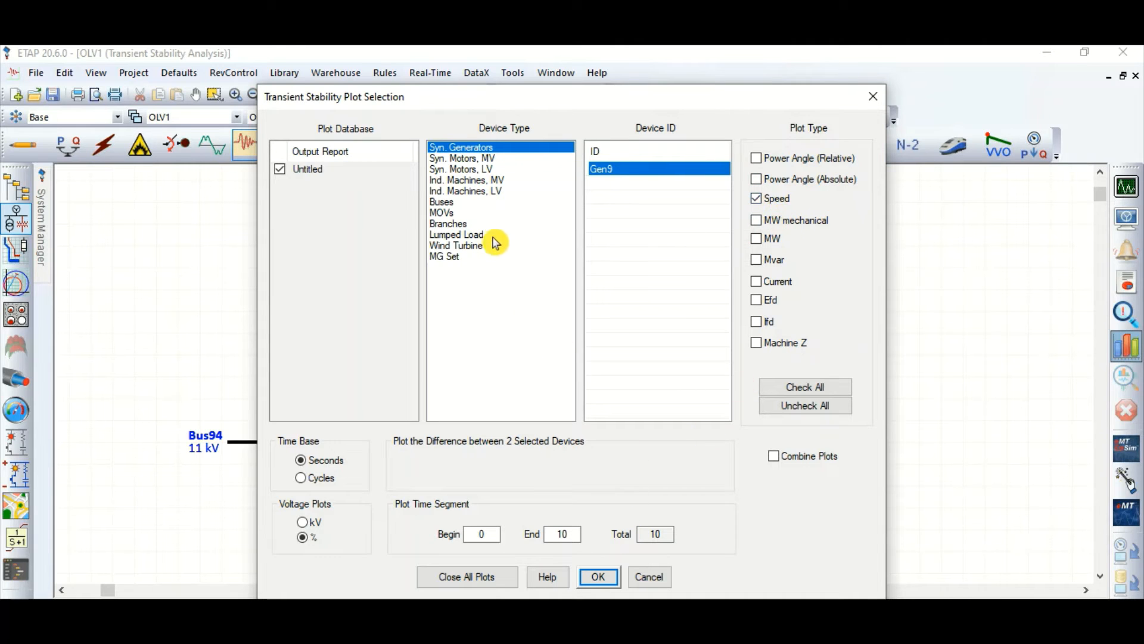
pyautogui.click(601, 576)
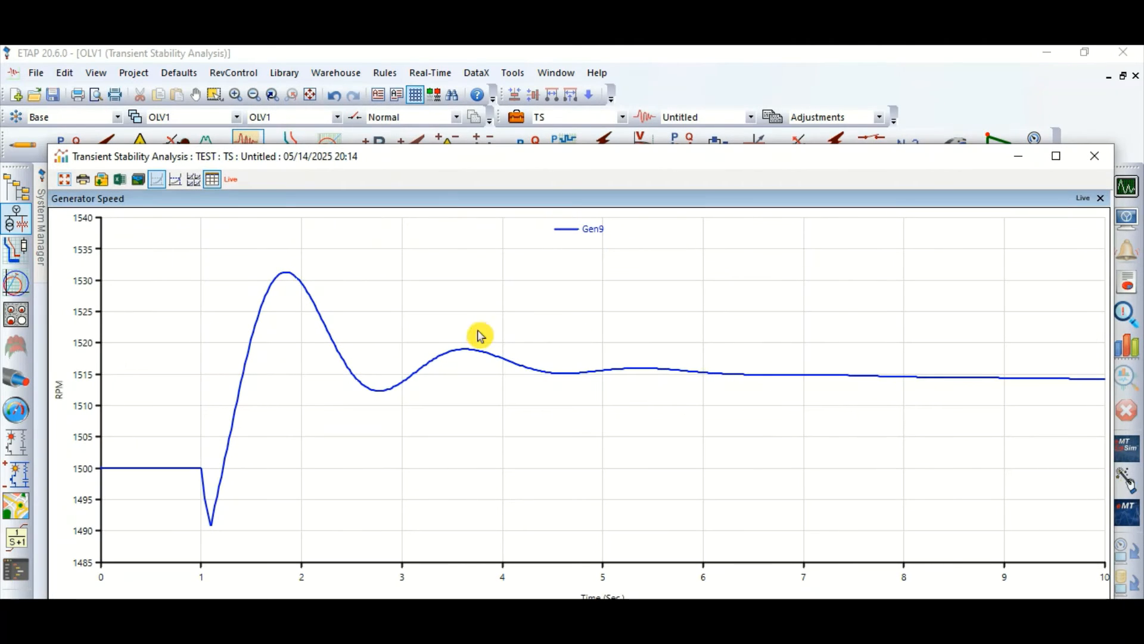
# Step: Trace the Gen9 speed curve with the plot cursor, reading the dip after the fault and the settled speed, and close the plot
pyautogui.click(181, 184)
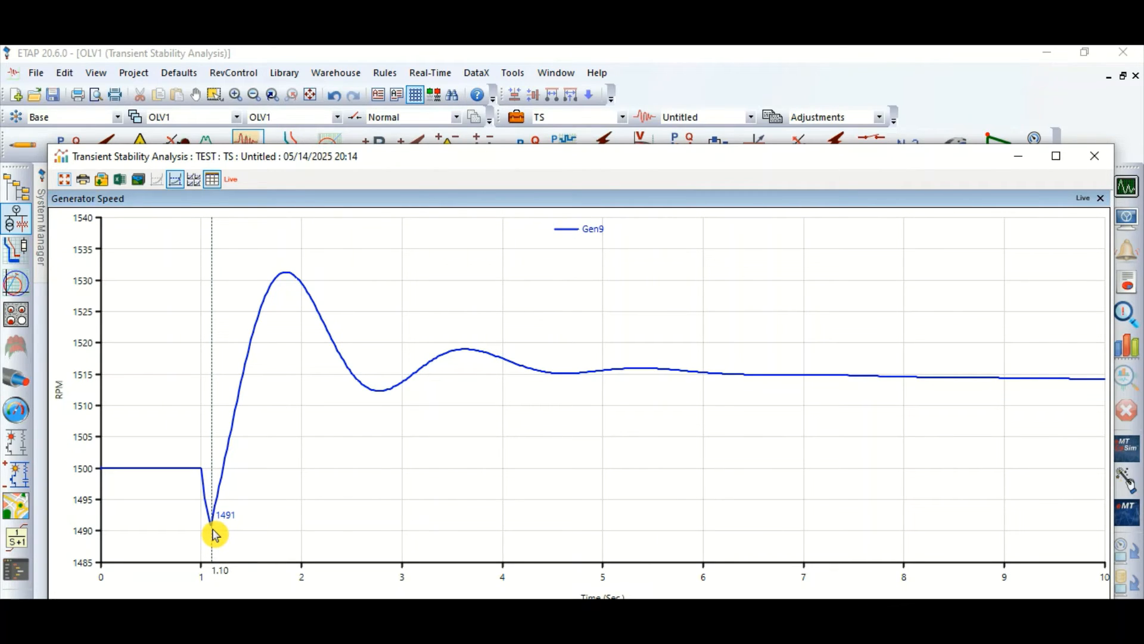
pyautogui.click(215, 535)
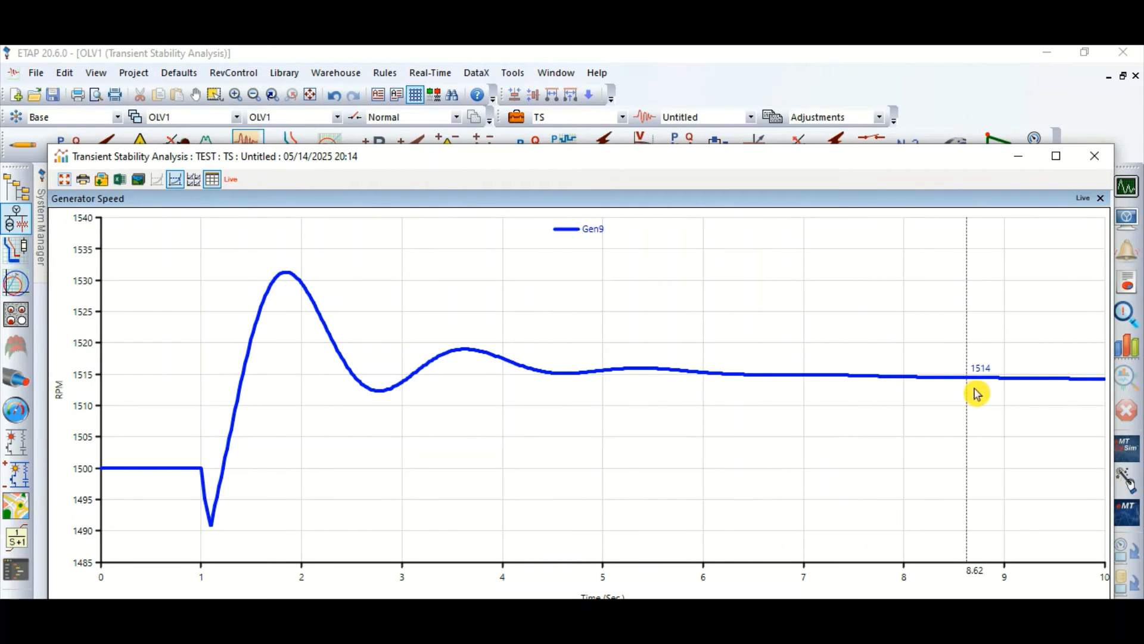
pyautogui.click(1094, 156)
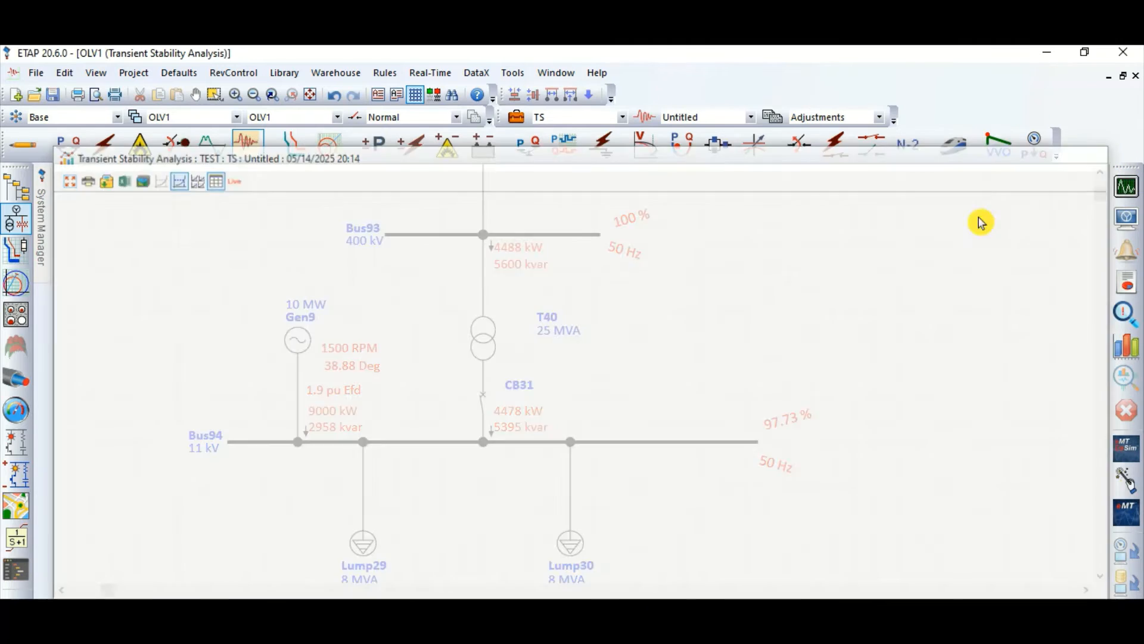
# Step: Plot the frequency of Bus94 and trace the curve with the plot cursor at the dip near 1.1 seconds
pyautogui.click(1125, 345)
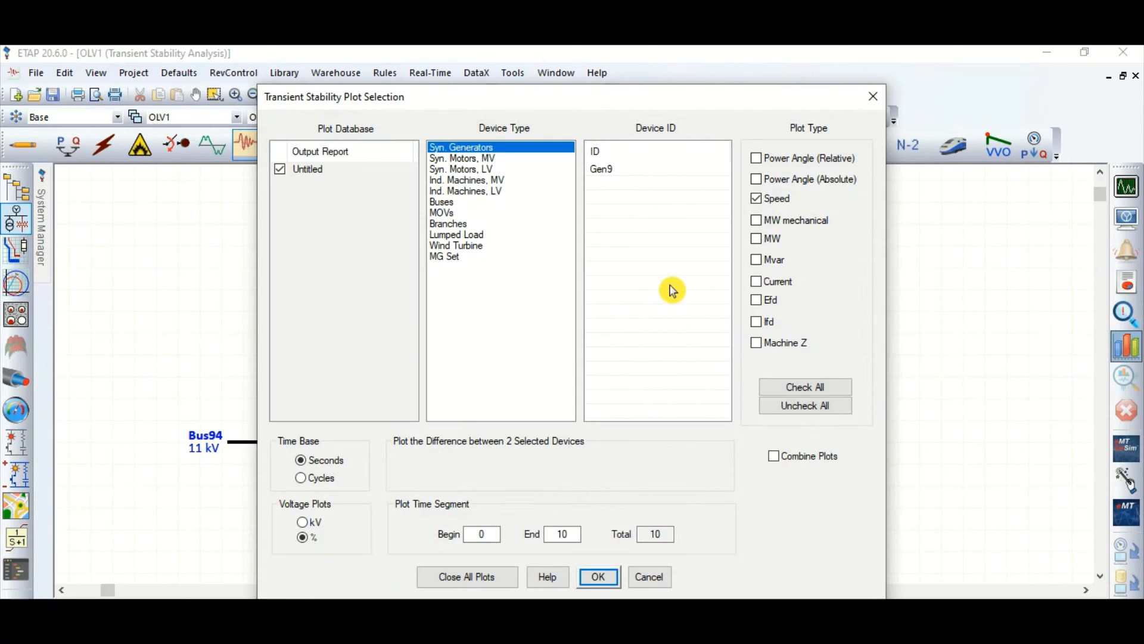
pyautogui.click(449, 203)
pyautogui.click(637, 196)
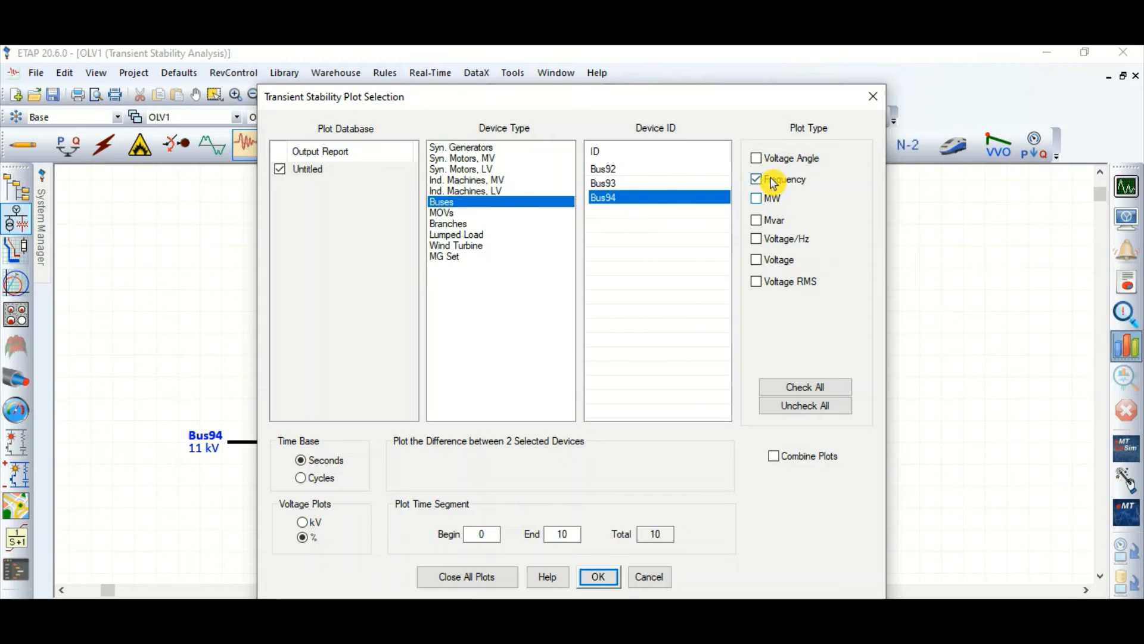
pyautogui.click(598, 576)
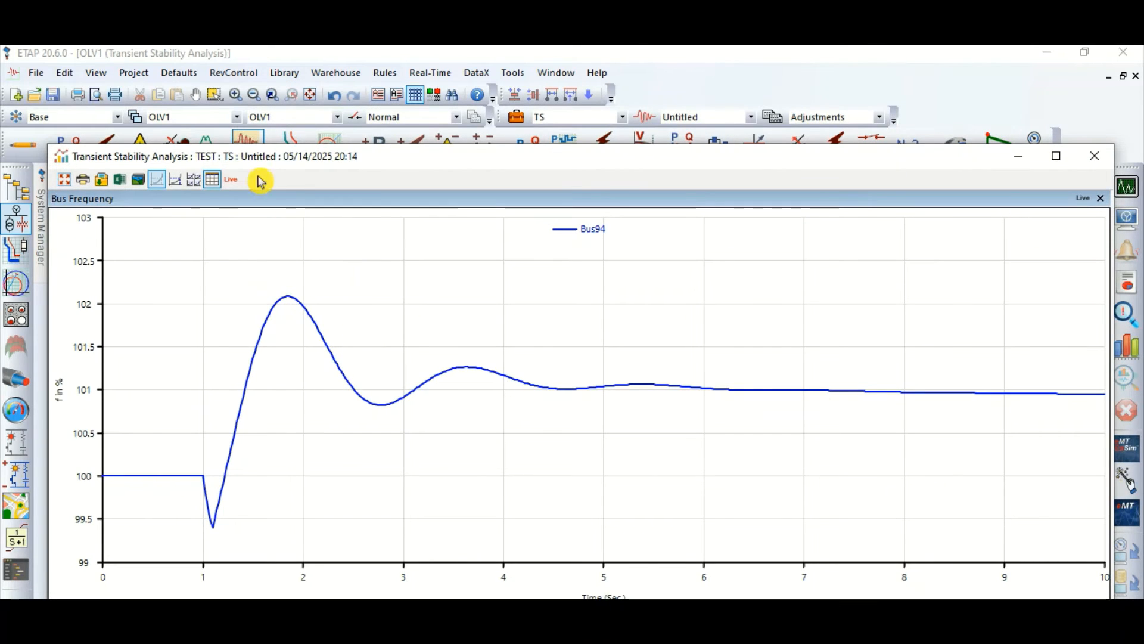
pyautogui.click(179, 181)
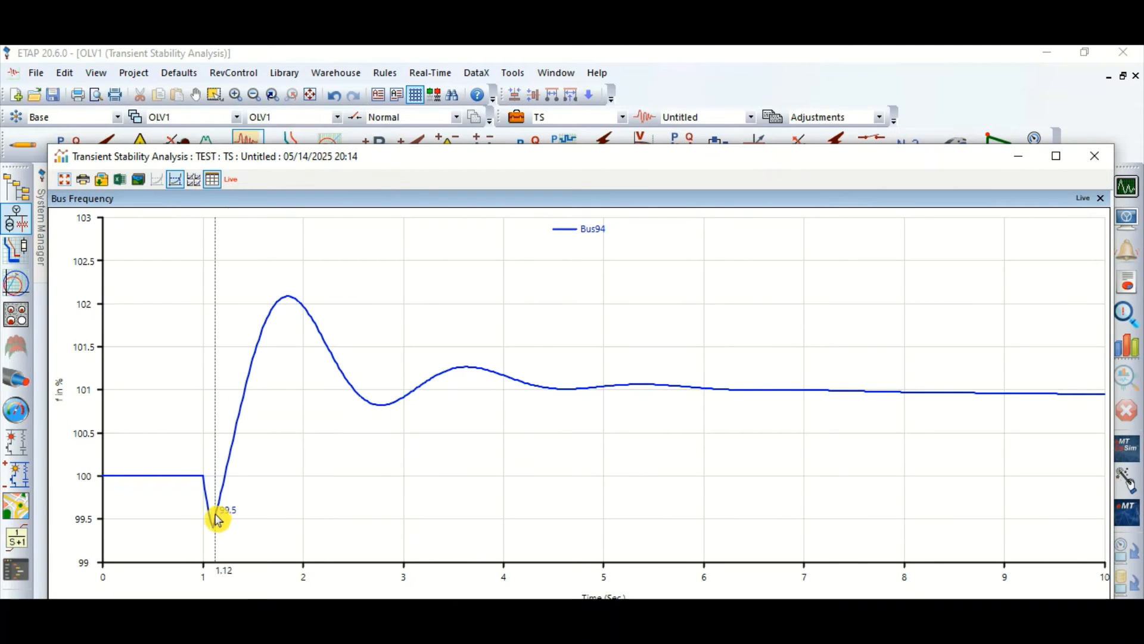
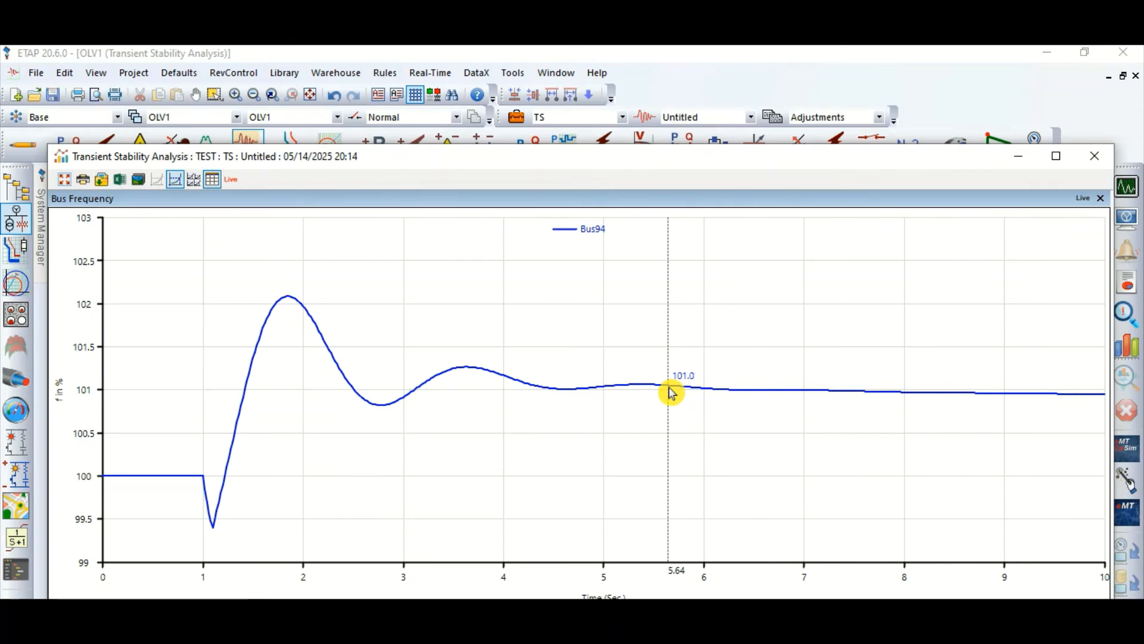
# Step: Close the frequency plot and inspect generator Gen9's exciter settings and its governor mode options, leaving the editor without changes
pyautogui.click(1099, 157)
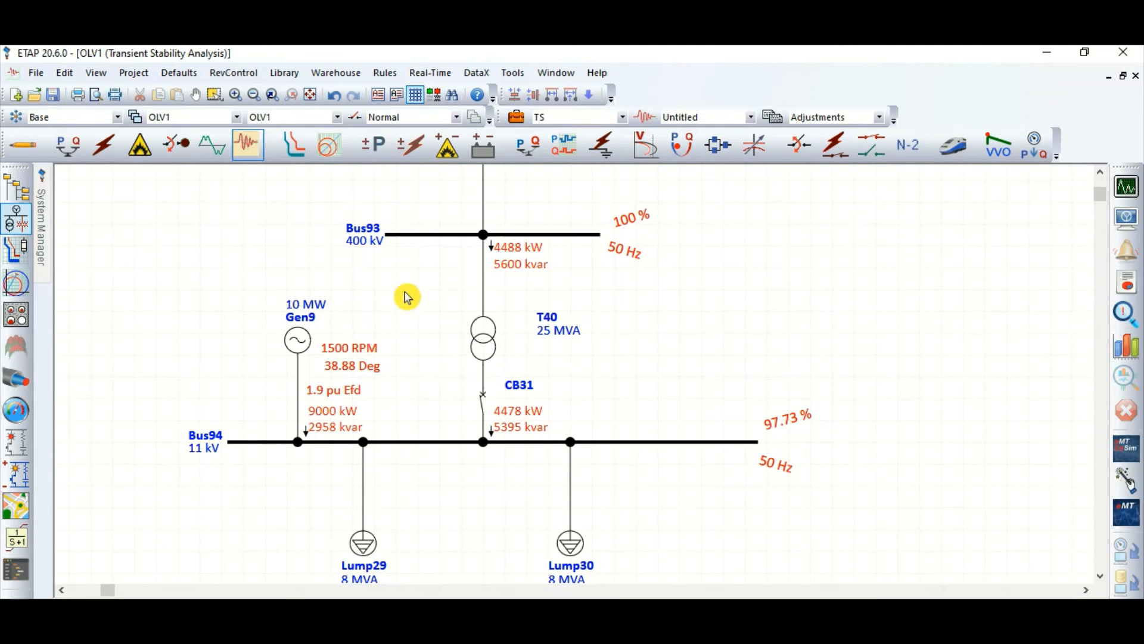
pyautogui.doubleClick(302, 347)
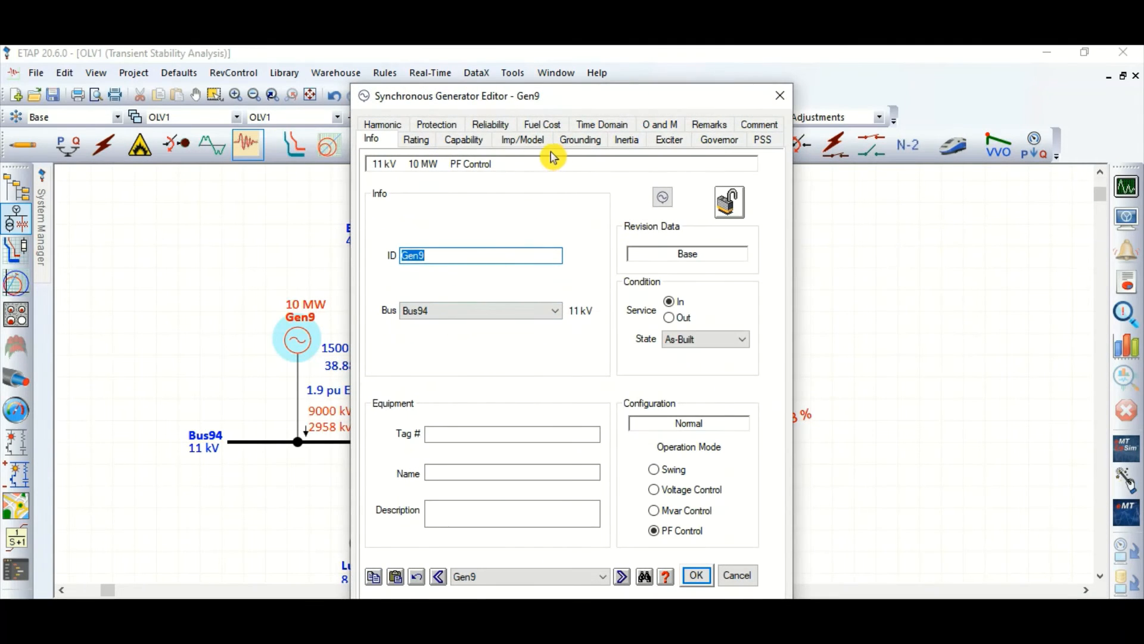
pyautogui.click(669, 142)
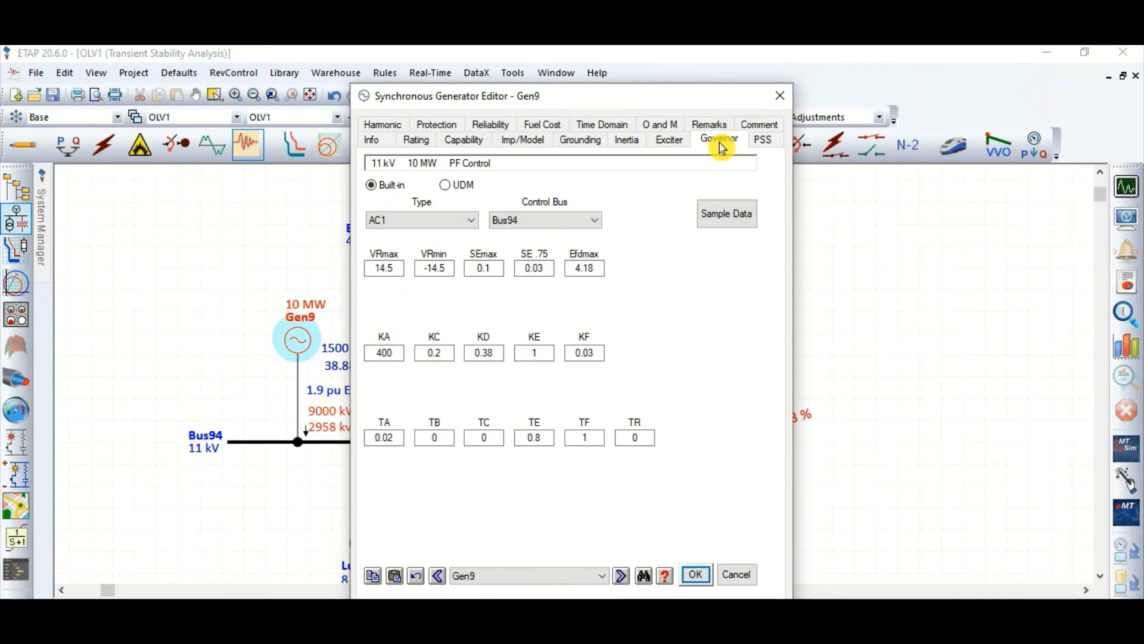
pyautogui.click(720, 143)
pyautogui.click(508, 227)
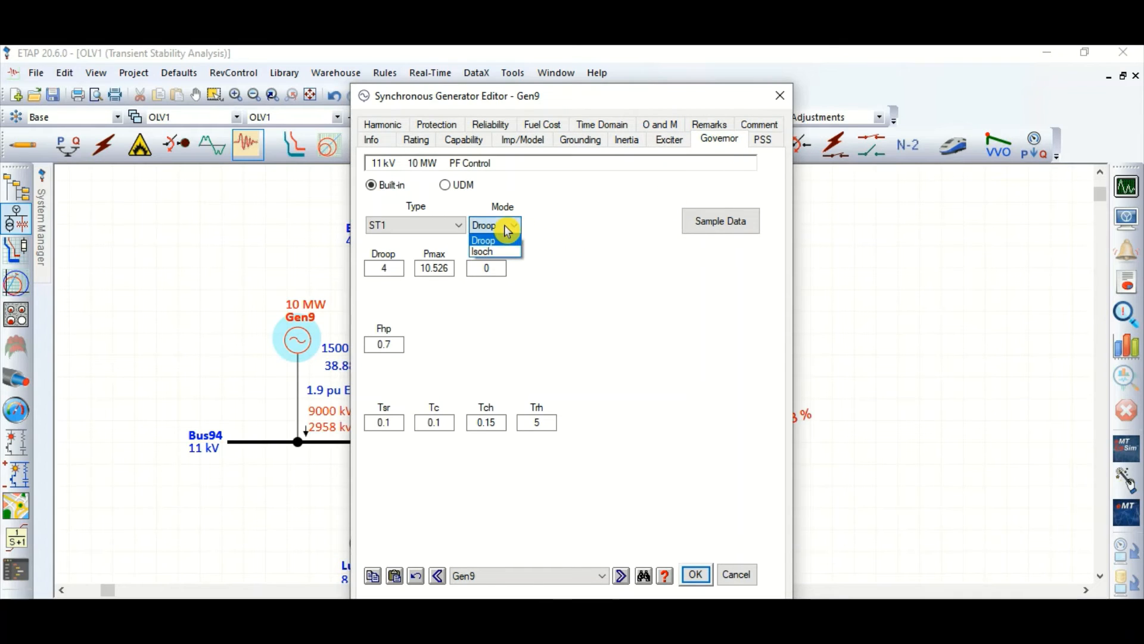
pyautogui.click(508, 228)
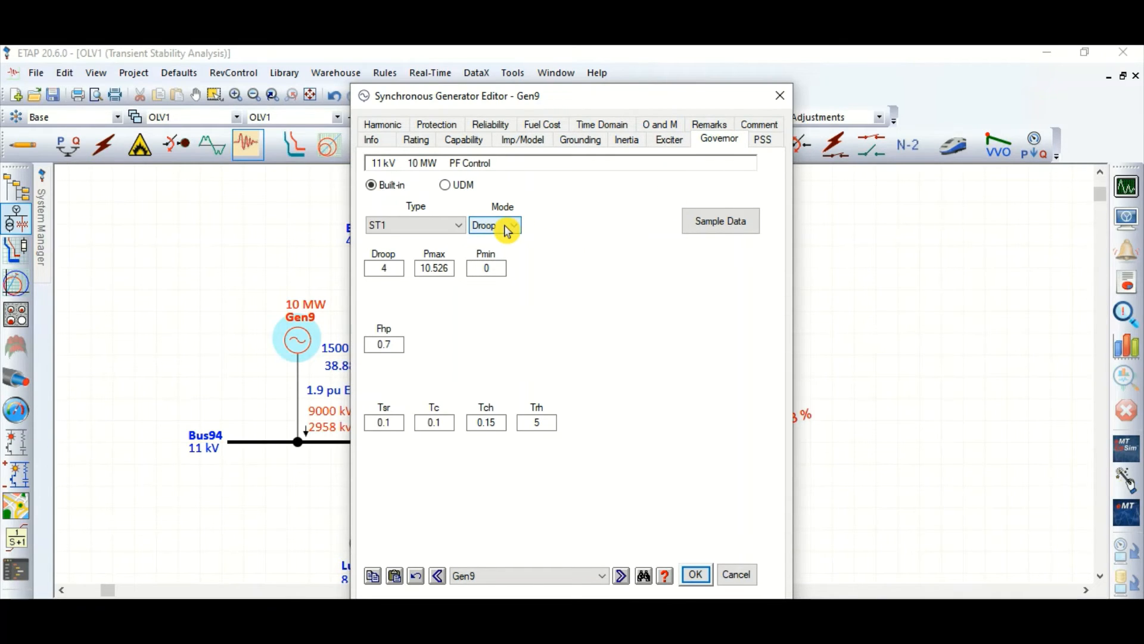
pyautogui.click(508, 227)
pyautogui.click(508, 227)
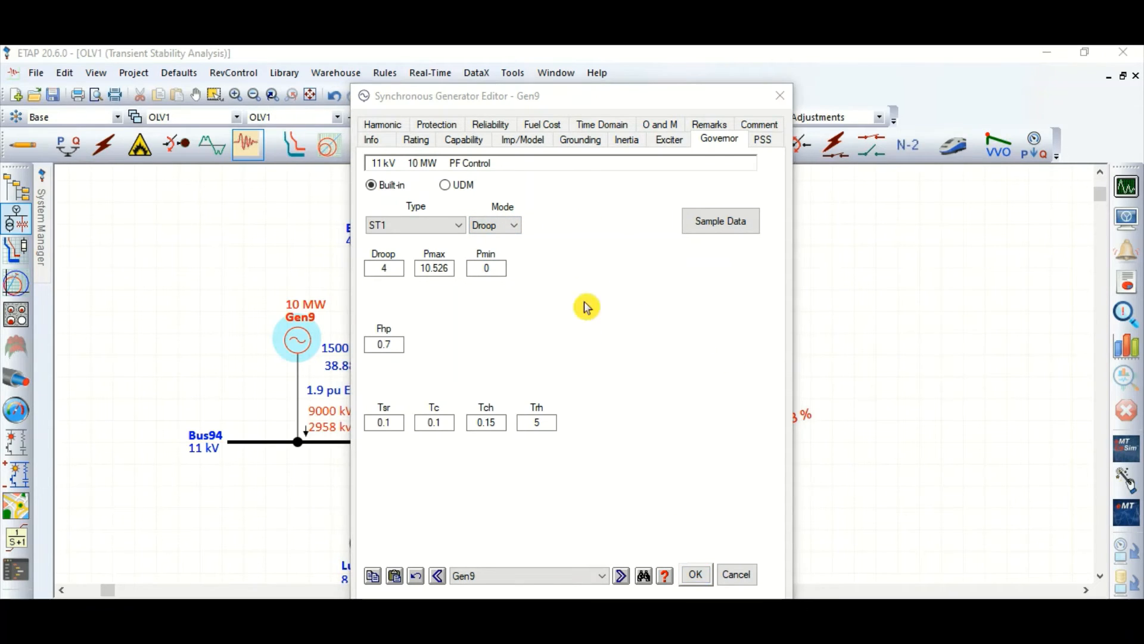
pyautogui.click(733, 569)
pyautogui.click(824, 350)
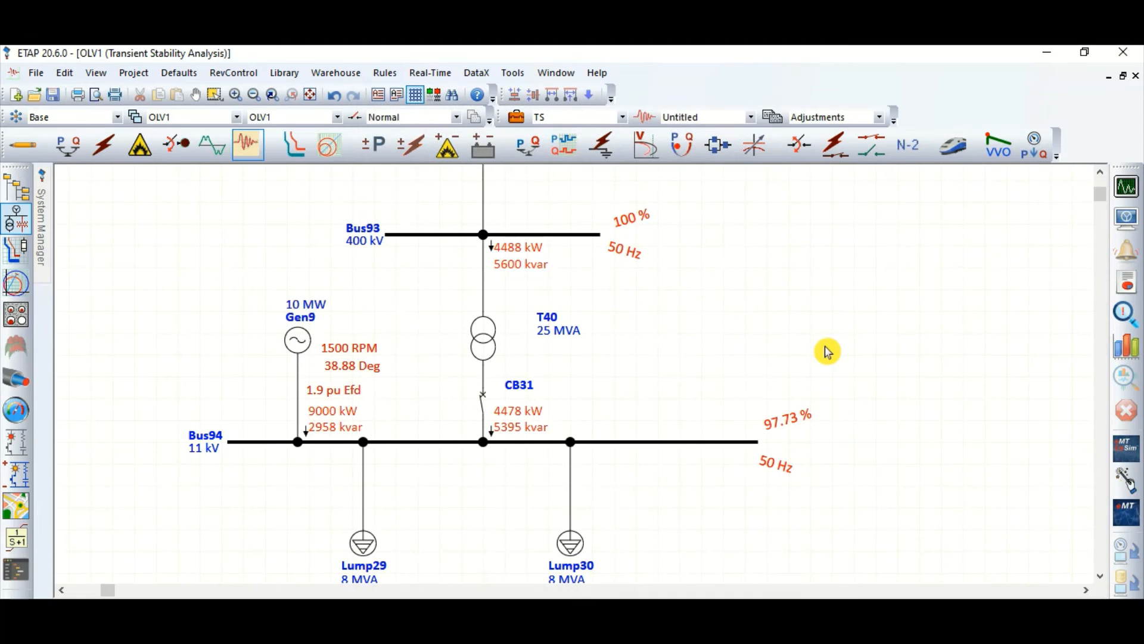
# Step: Add an active event CHNGEOVR at 1.1 seconds to the transient stability study case
pyautogui.click(517, 117)
pyautogui.click(410, 125)
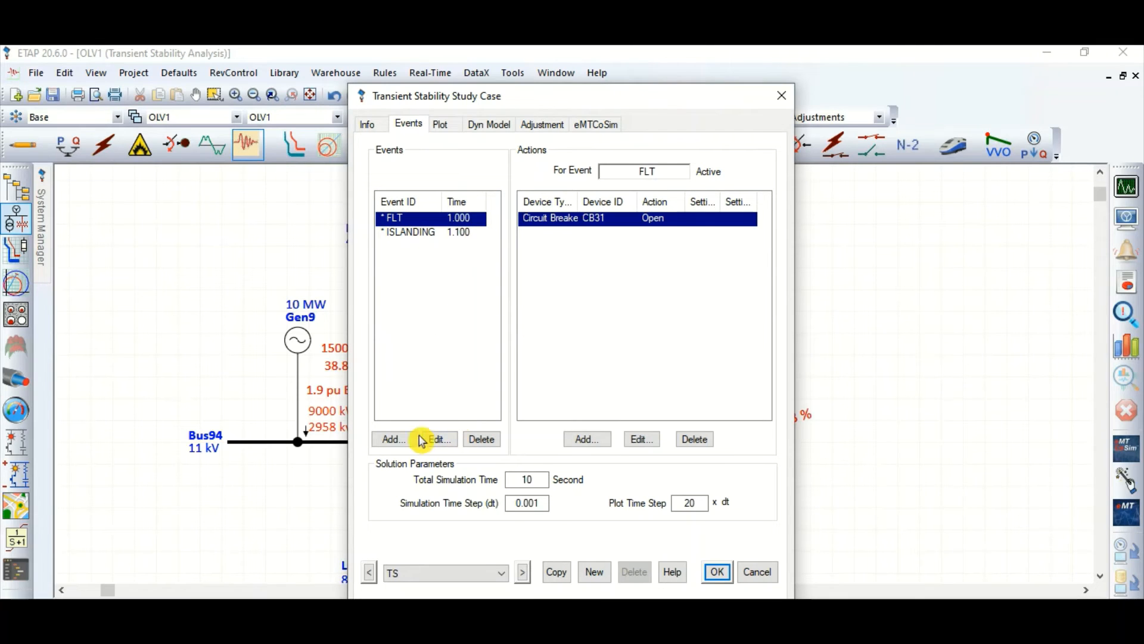
pyautogui.click(452, 233)
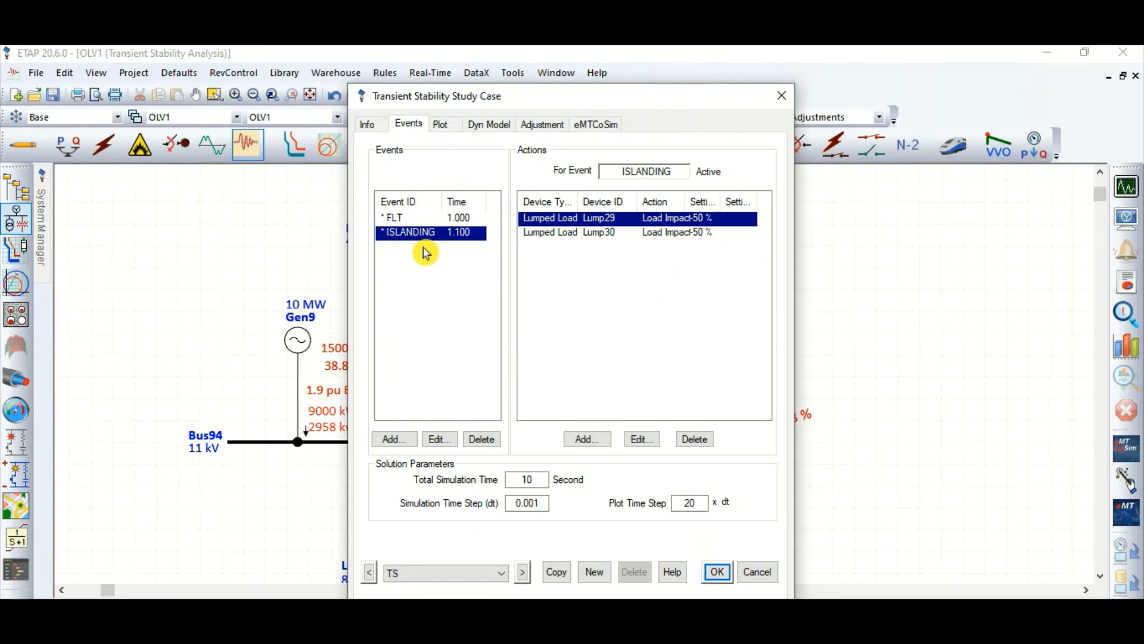
pyautogui.click(408, 444)
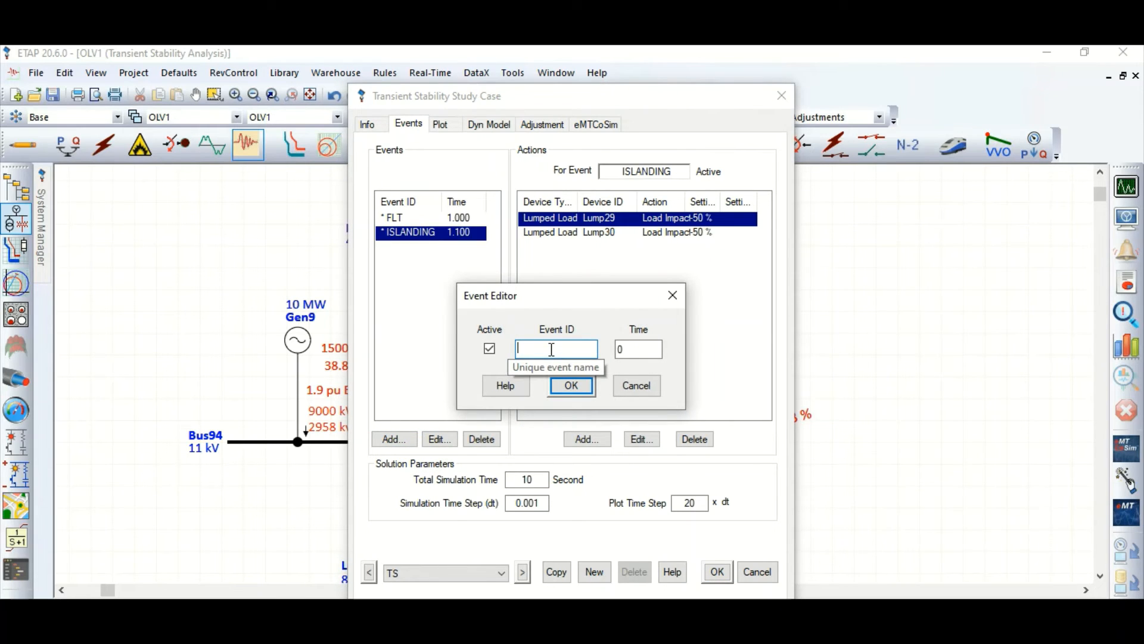
pyautogui.write('CHNGEOVR')
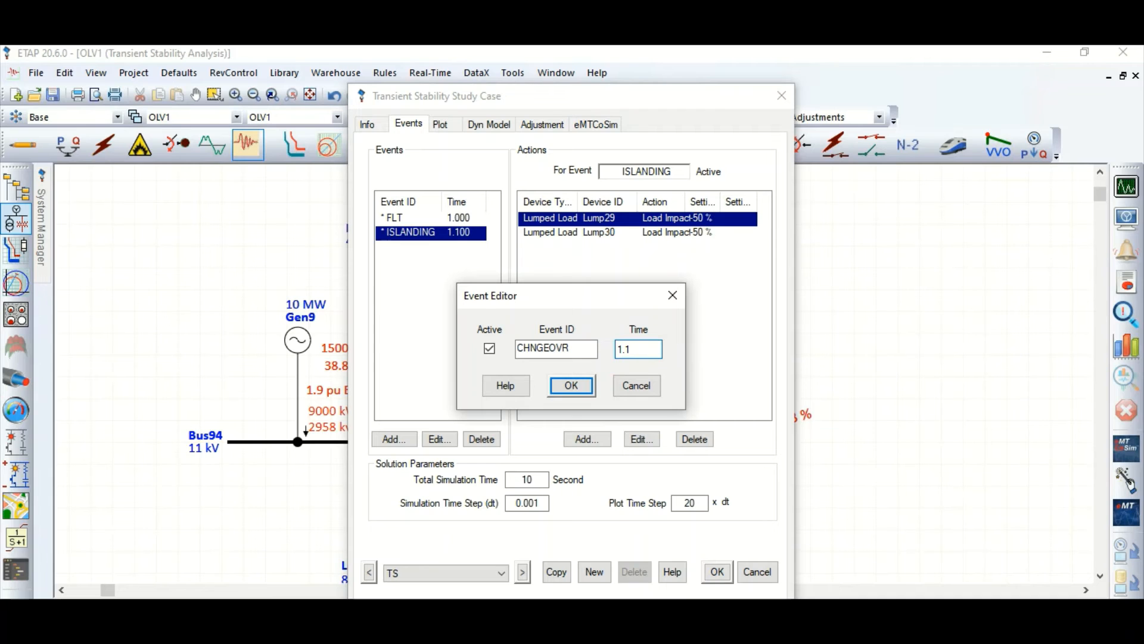
pyautogui.press('Return')
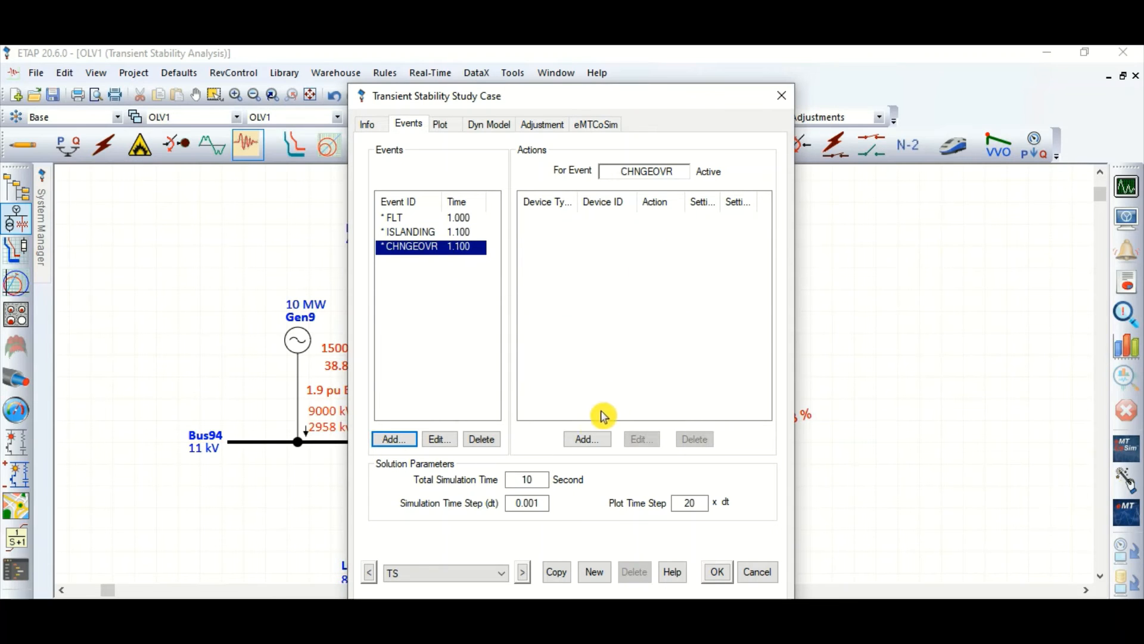
# Step: Add an action to the CHNGEOVR event that switches generator Gen9 to Isoch mode
pyautogui.click(583, 441)
pyautogui.click(395, 369)
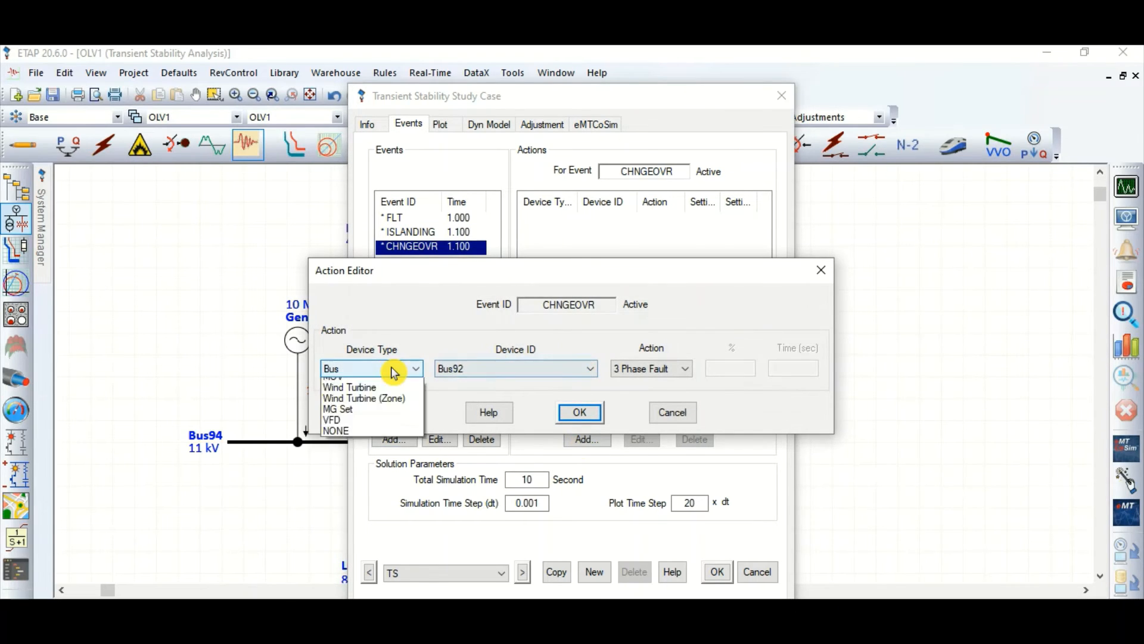
pyautogui.click(364, 471)
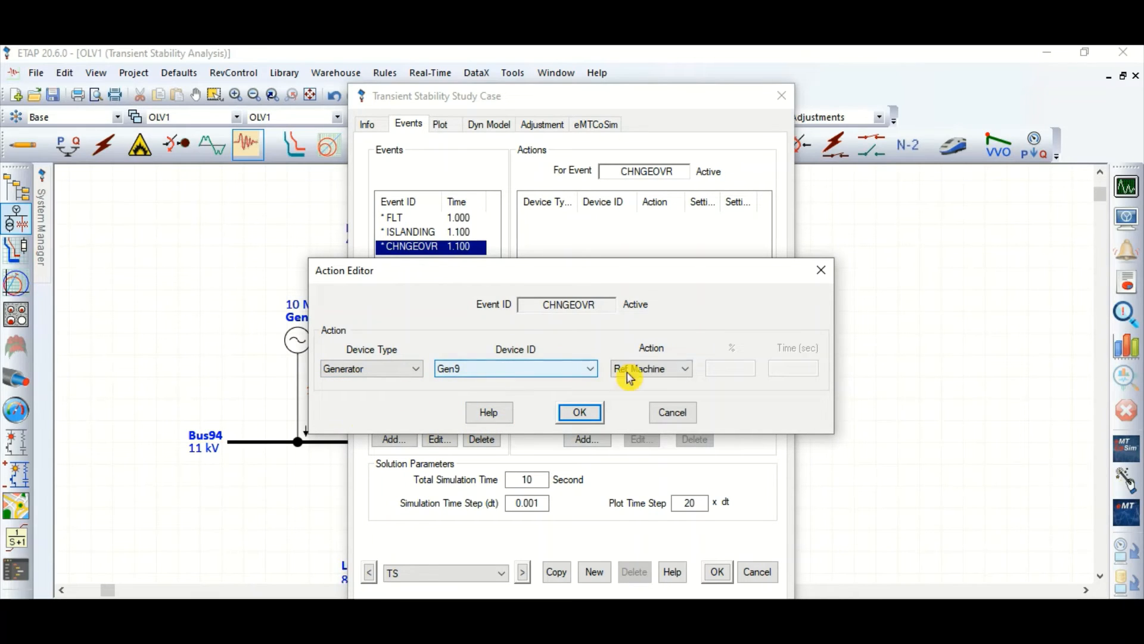
pyautogui.click(647, 370)
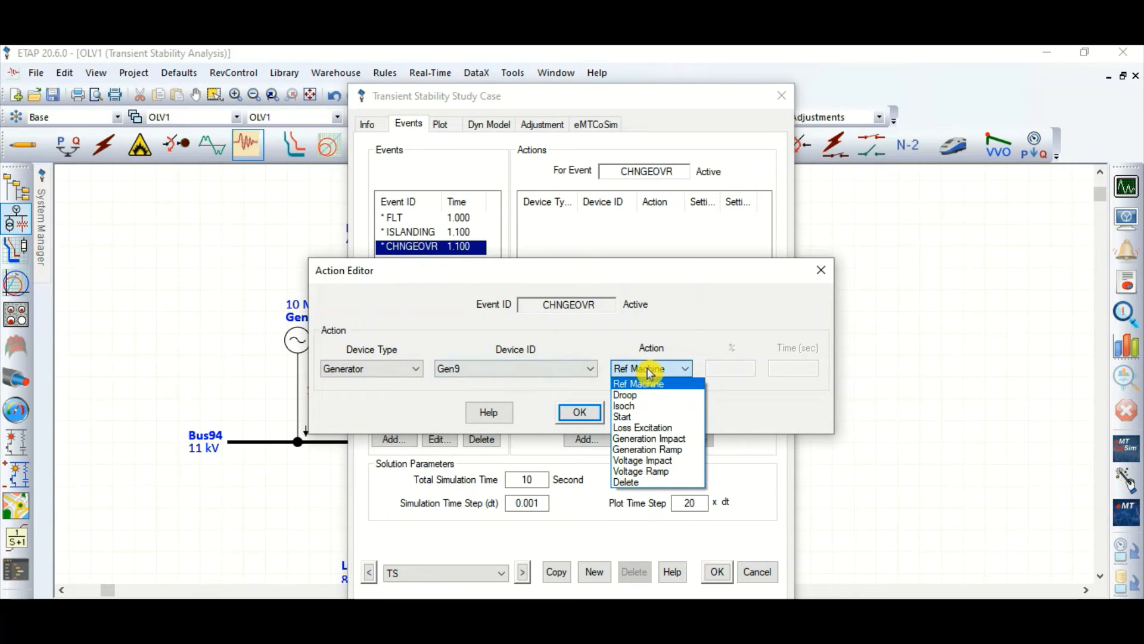
pyautogui.click(636, 407)
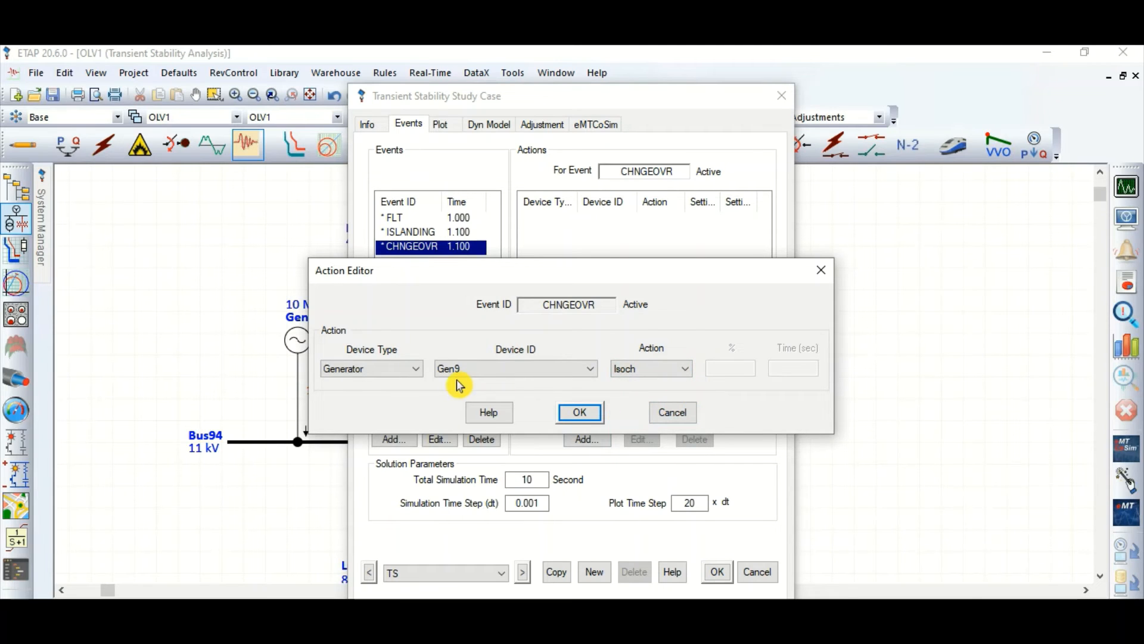
pyautogui.click(573, 409)
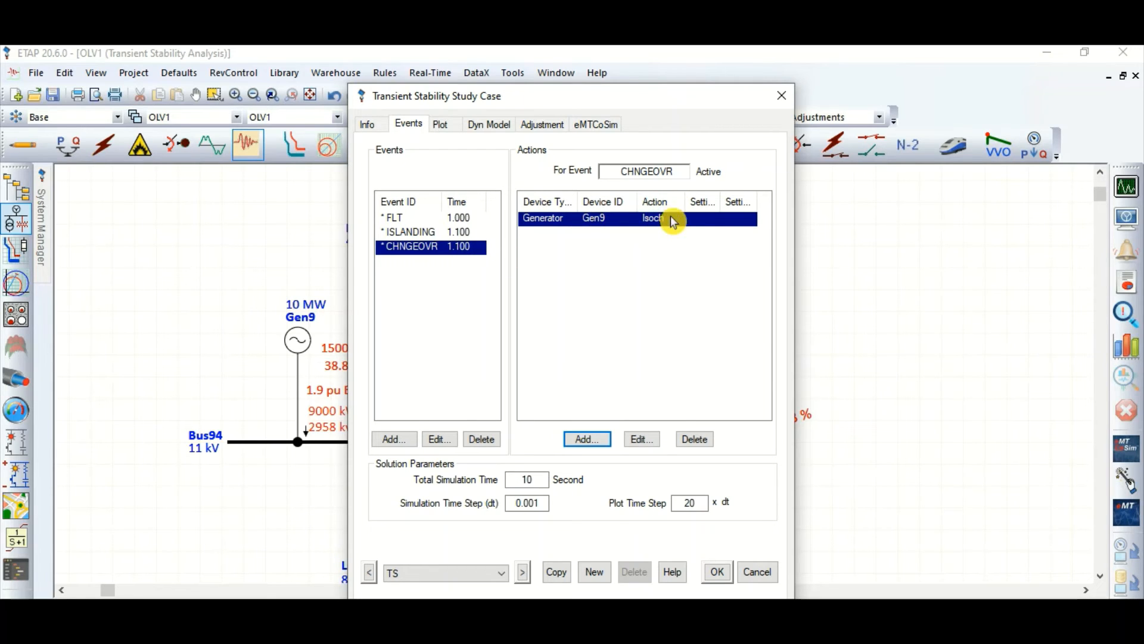
# Step: Save the study case, run the transient stability study and dismiss the time slider
pyautogui.click(717, 573)
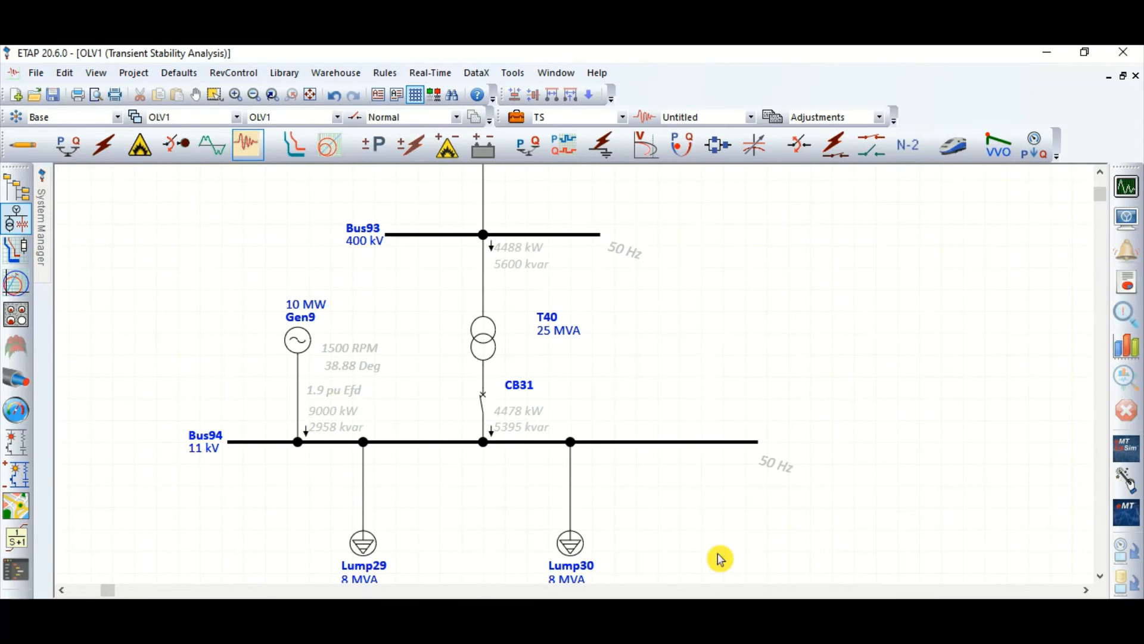
pyautogui.click(1126, 187)
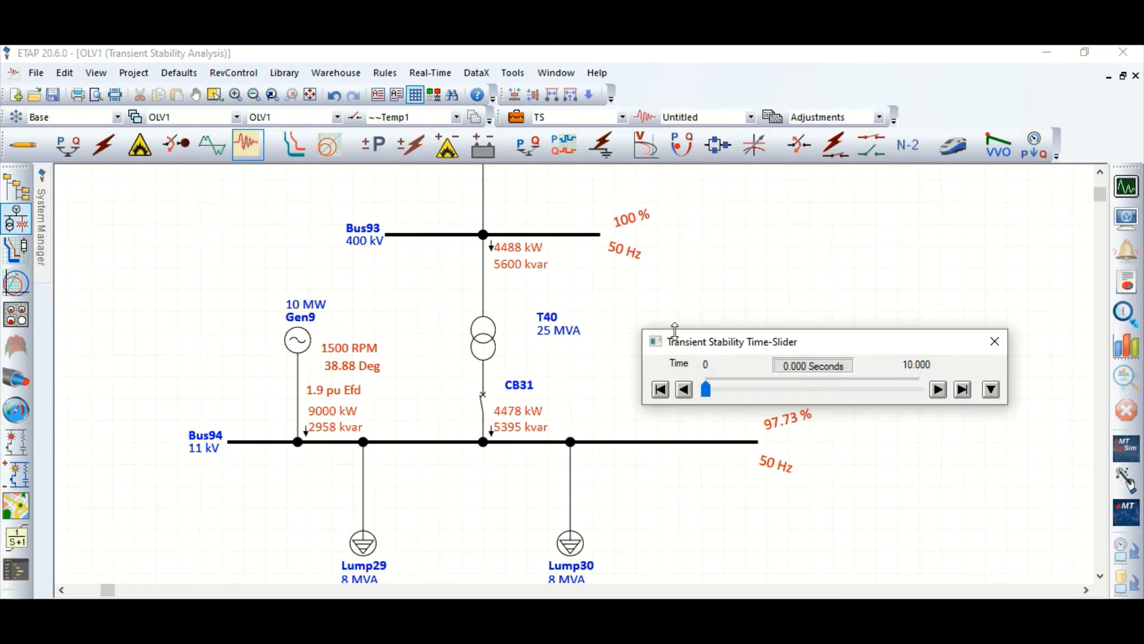
pyautogui.click(994, 341)
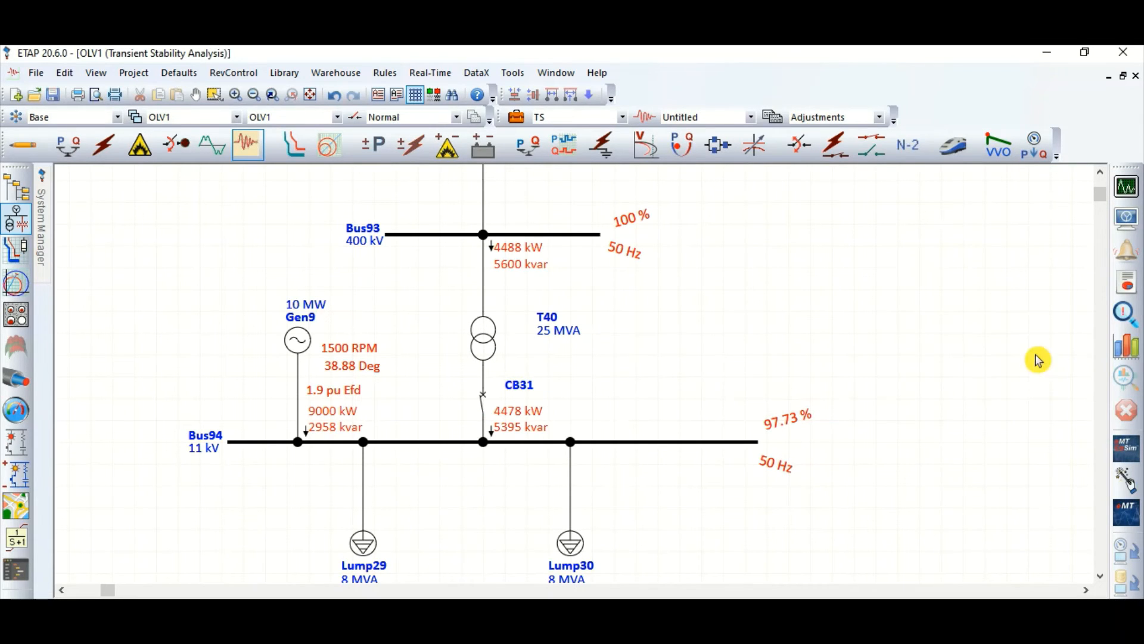
# Step: Plot the frequency of Bus94, trace the settled part of the curve with the plot cursor near 8 seconds and close the plot
pyautogui.click(1136, 356)
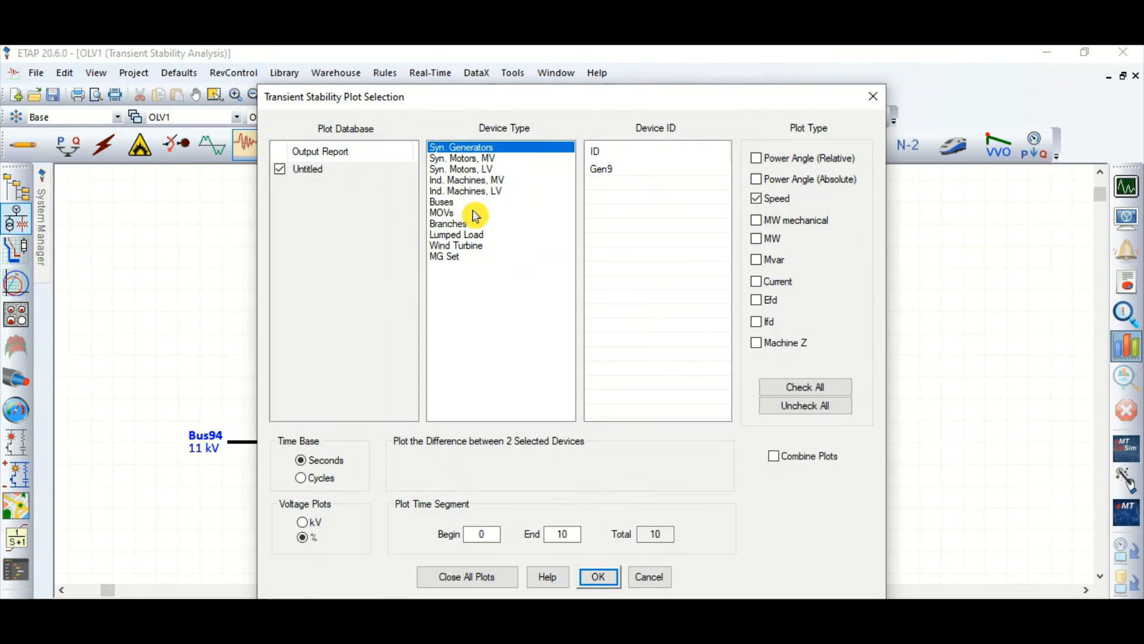
pyautogui.click(566, 202)
pyautogui.click(634, 199)
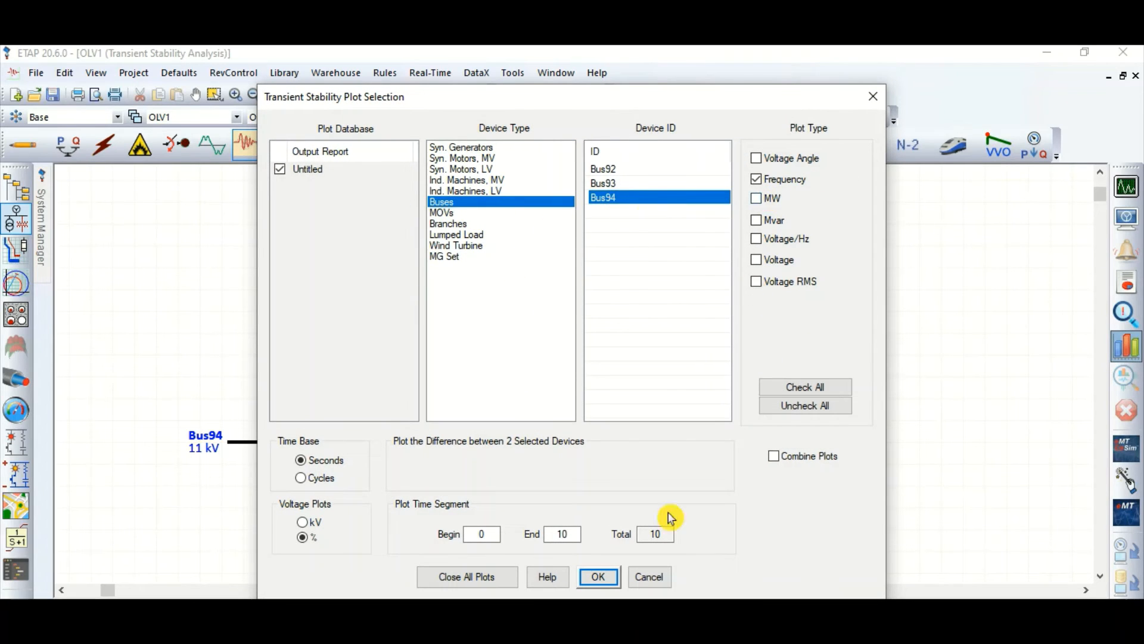
pyautogui.click(597, 576)
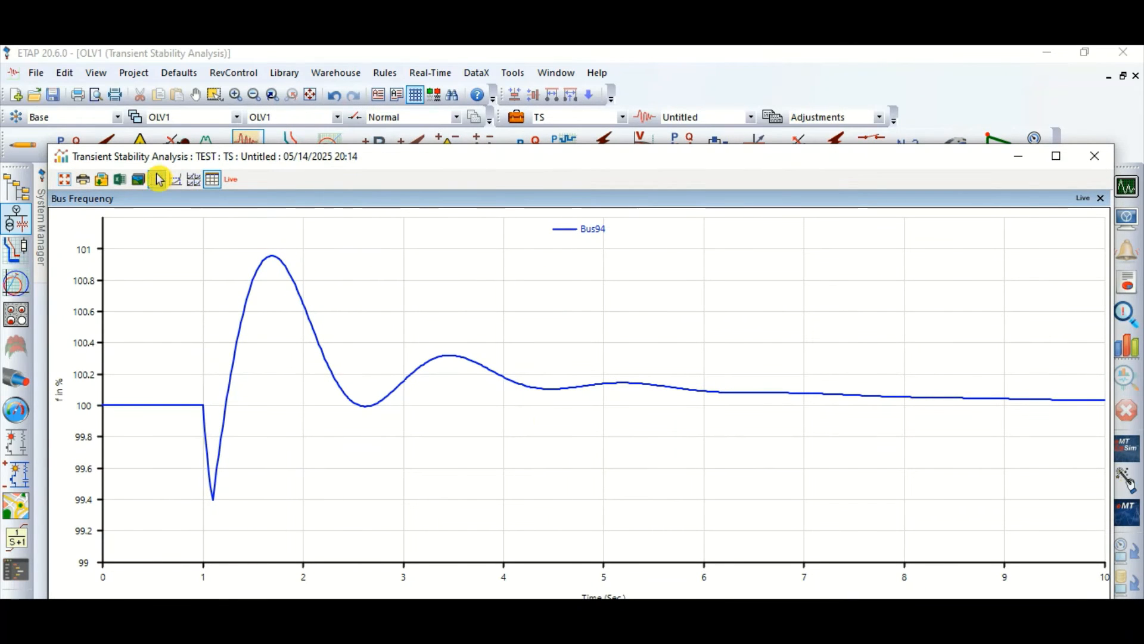
pyautogui.click(175, 179)
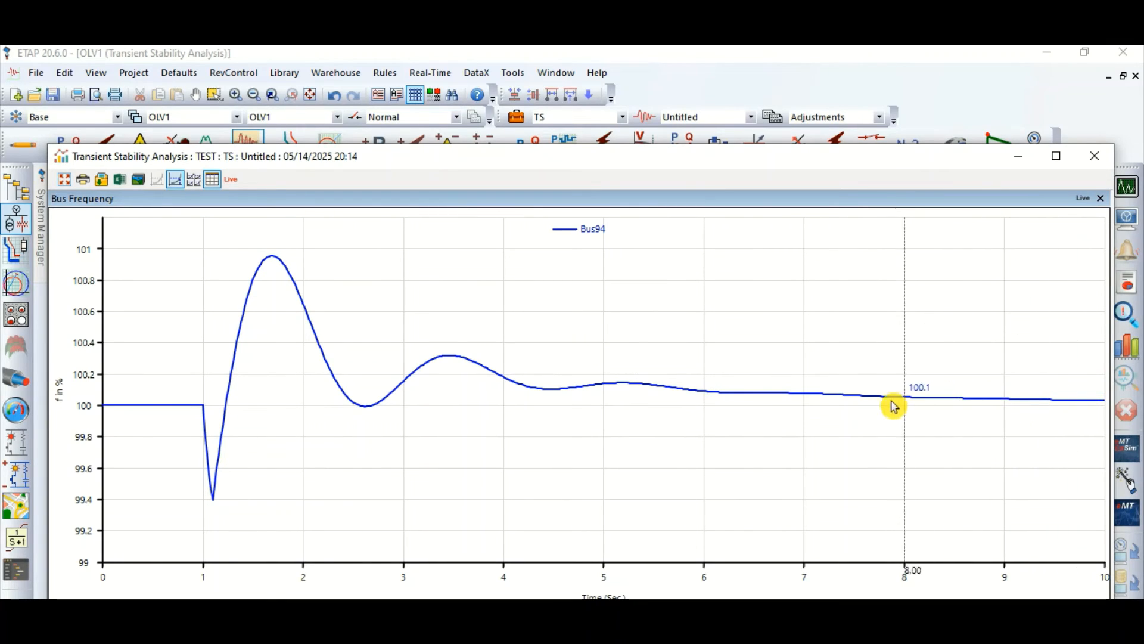
pyautogui.click(1095, 156)
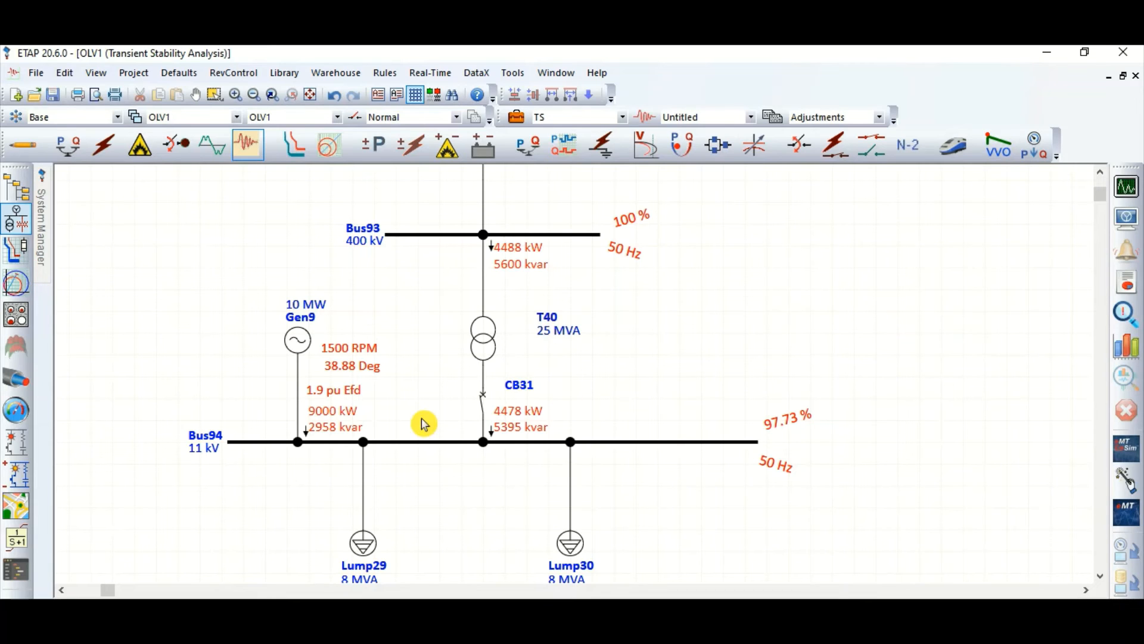
# Step: Recheck the Droop and Isoch mode choices of Gen9's ST1 governor and leave the editor without changes
pyautogui.doubleClick(307, 350)
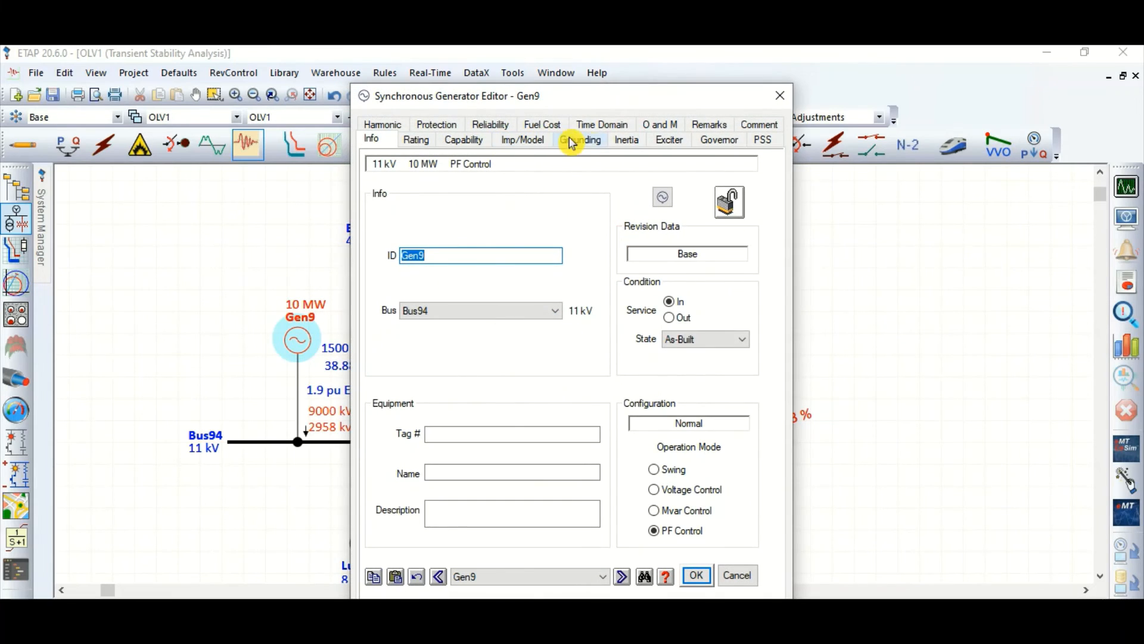
pyautogui.click(721, 141)
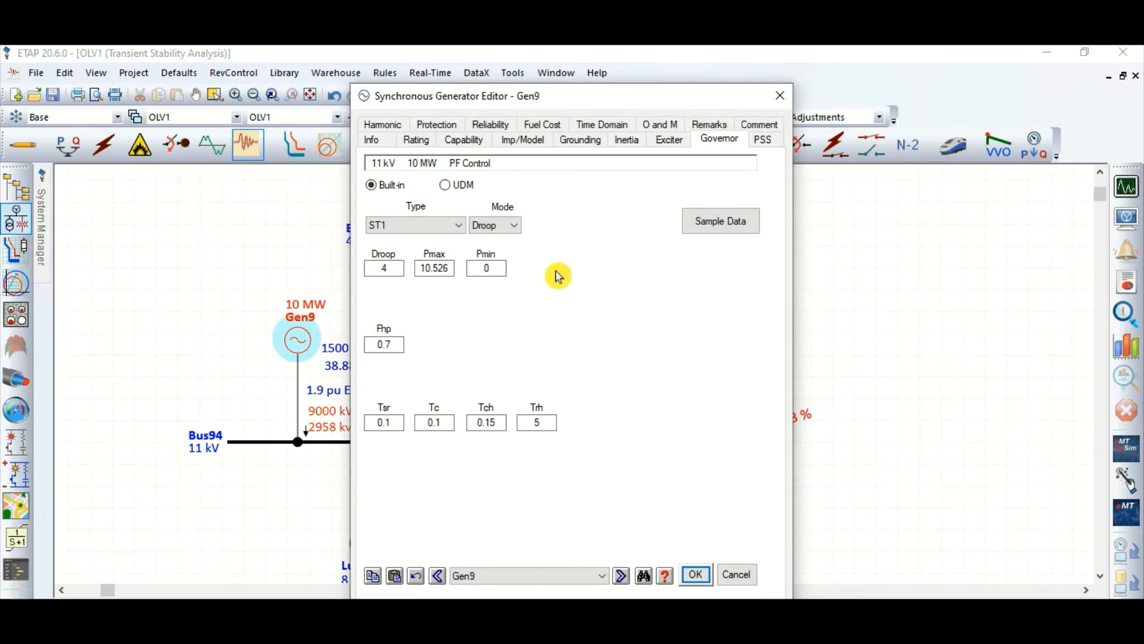
pyautogui.click(512, 227)
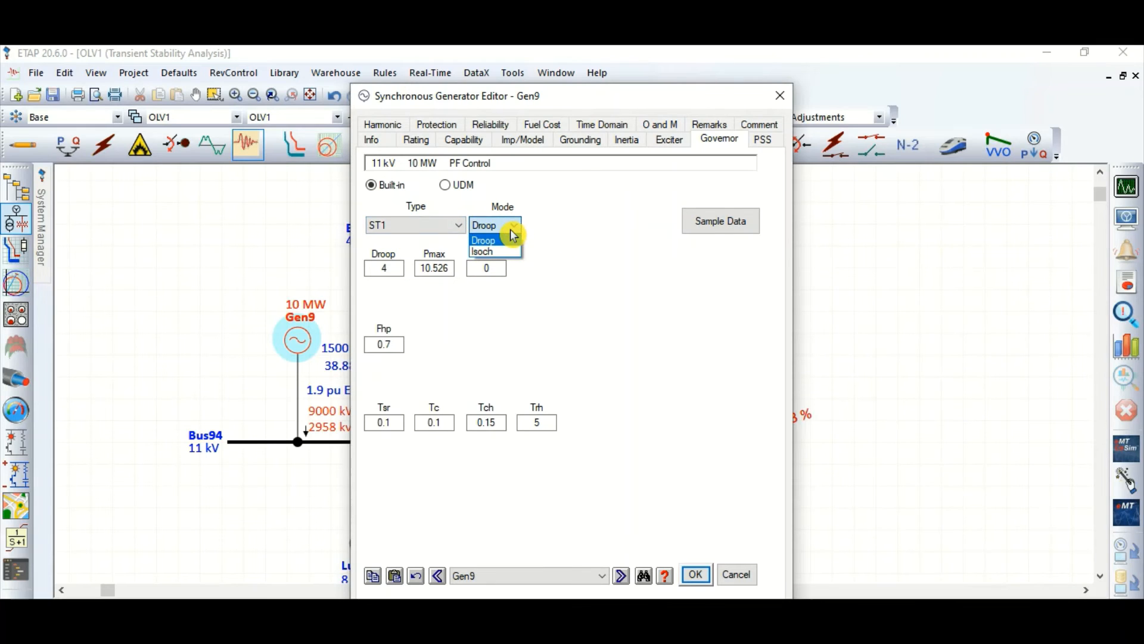
pyautogui.click(629, 262)
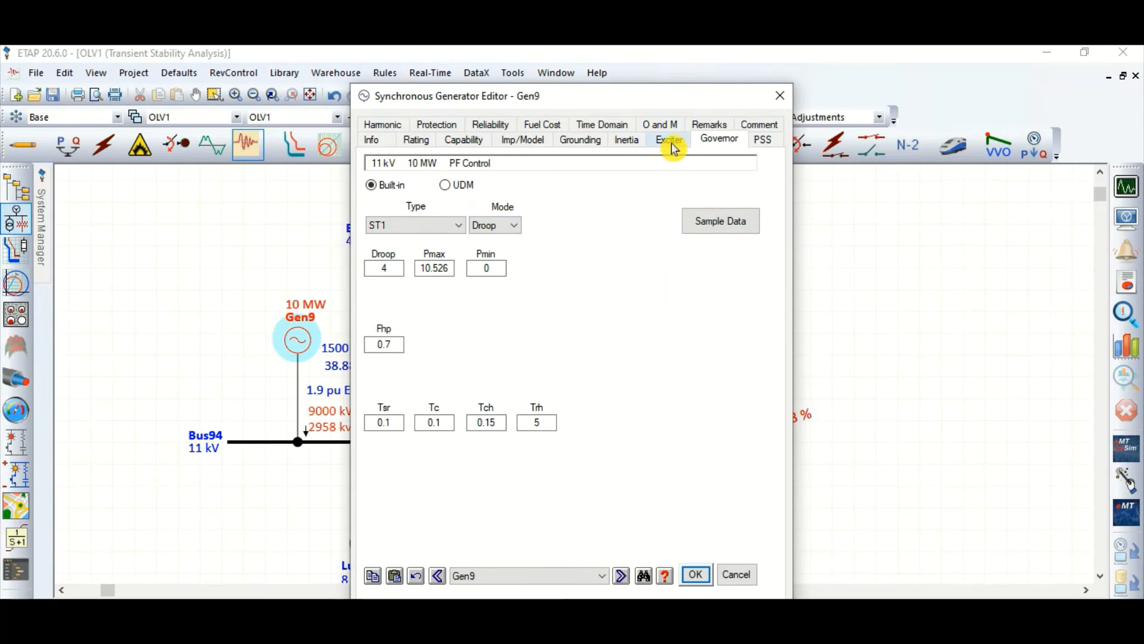
pyautogui.click(744, 583)
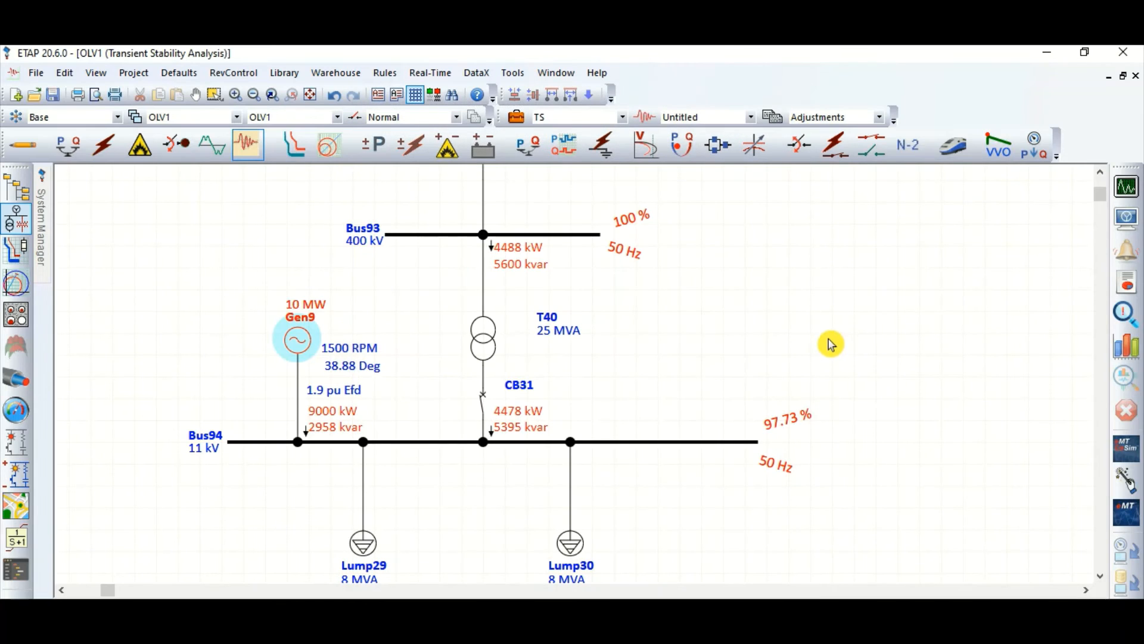
pyautogui.scroll(2, 554, 453)
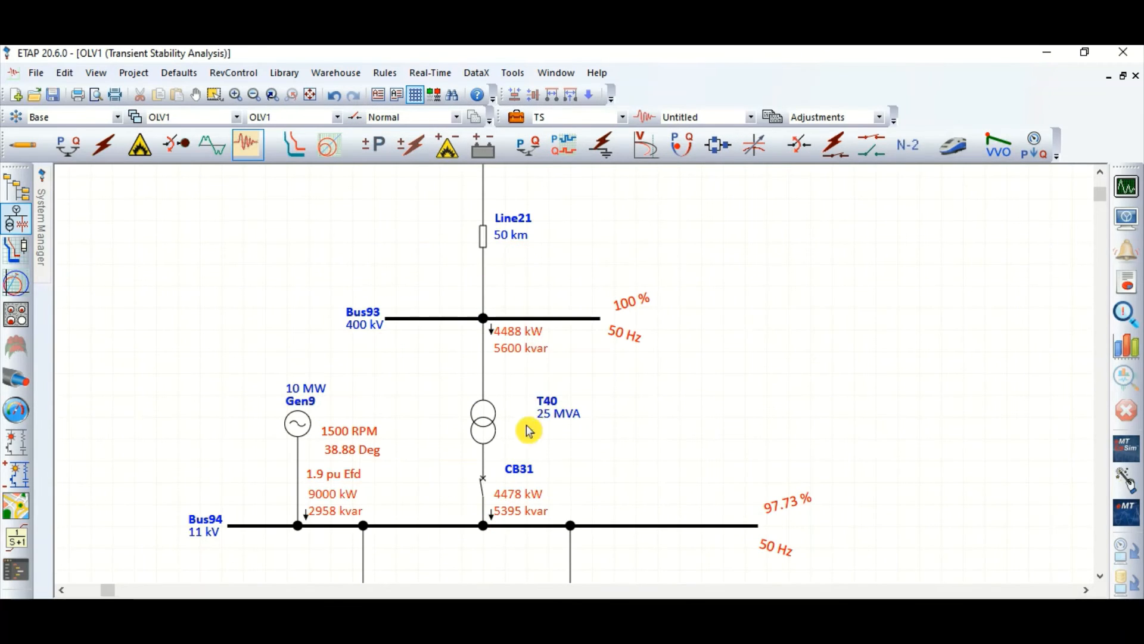
pyautogui.click(484, 487)
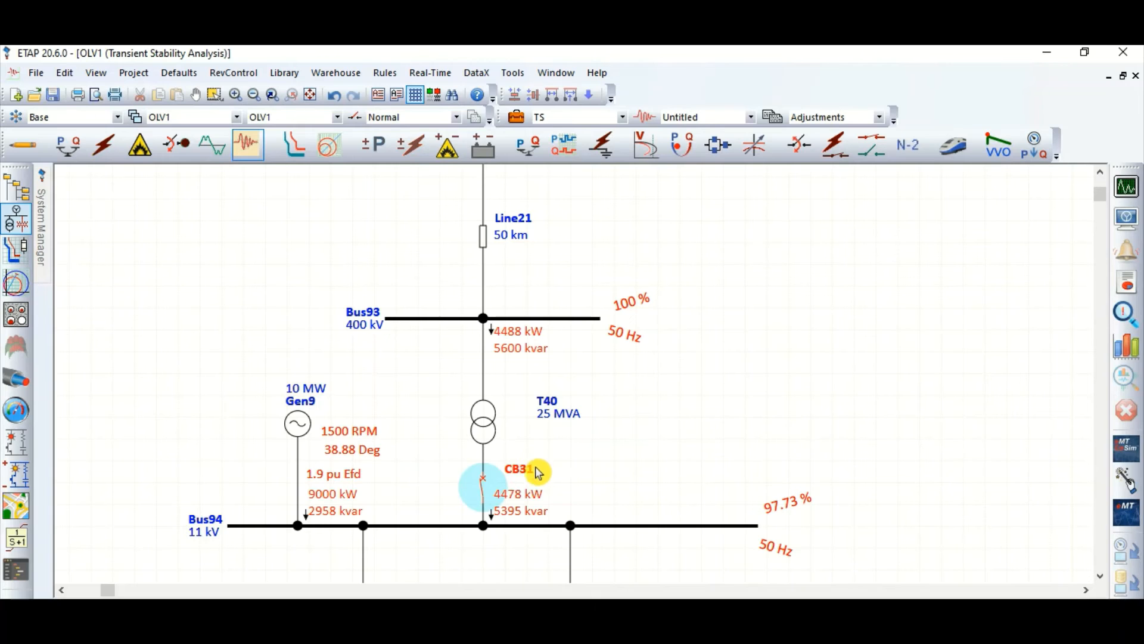
pyautogui.scroll(-2, 516, 450)
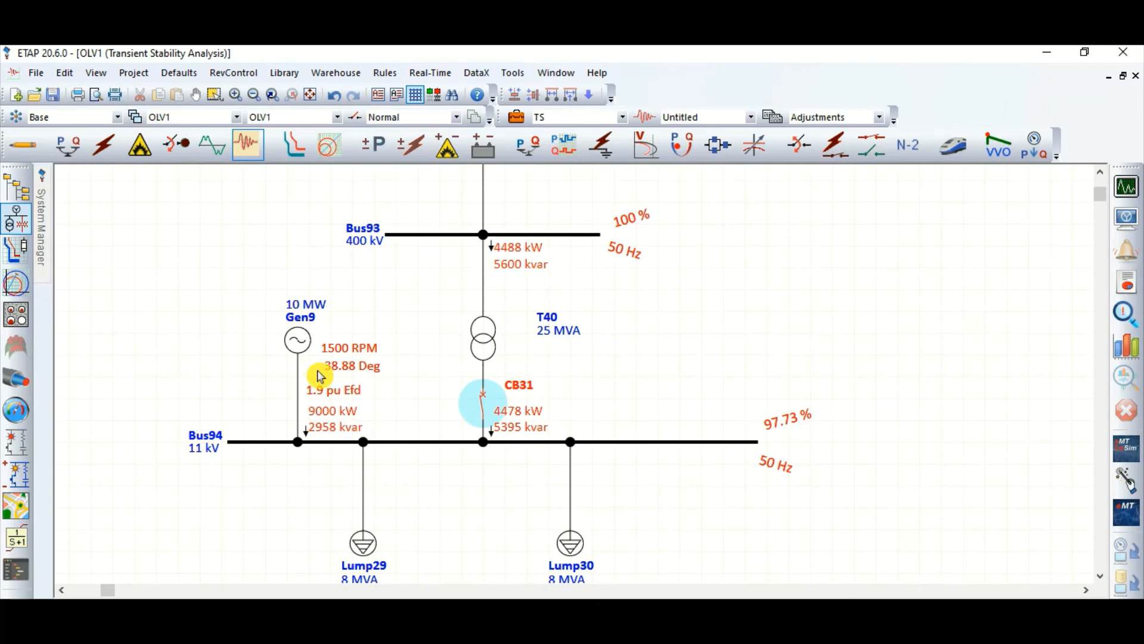
pyautogui.click(296, 345)
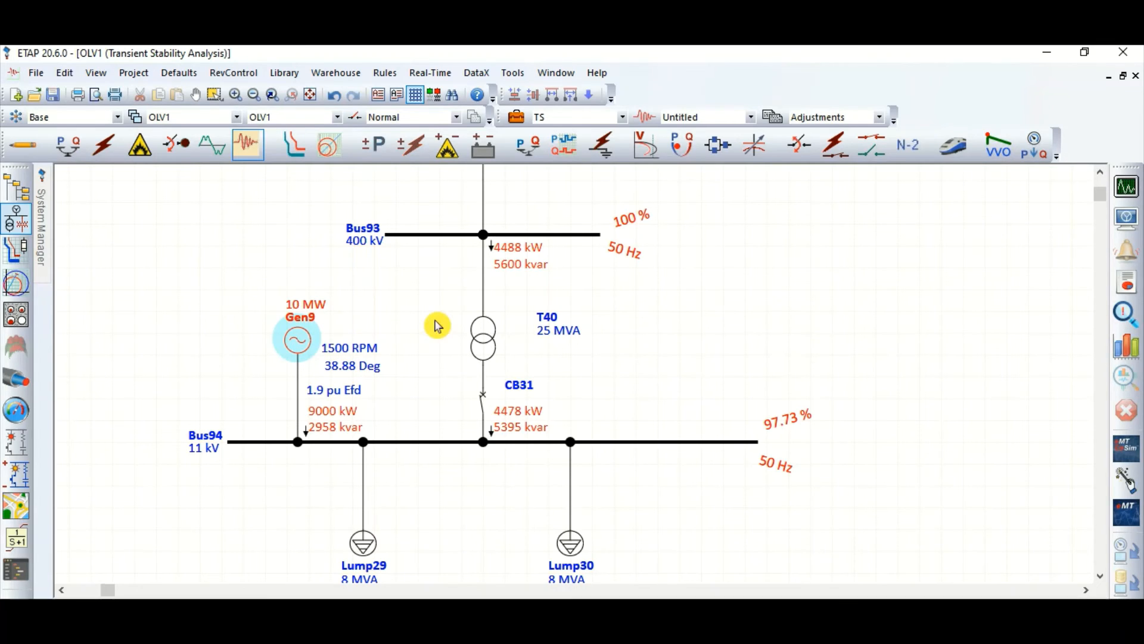
pyautogui.click(905, 341)
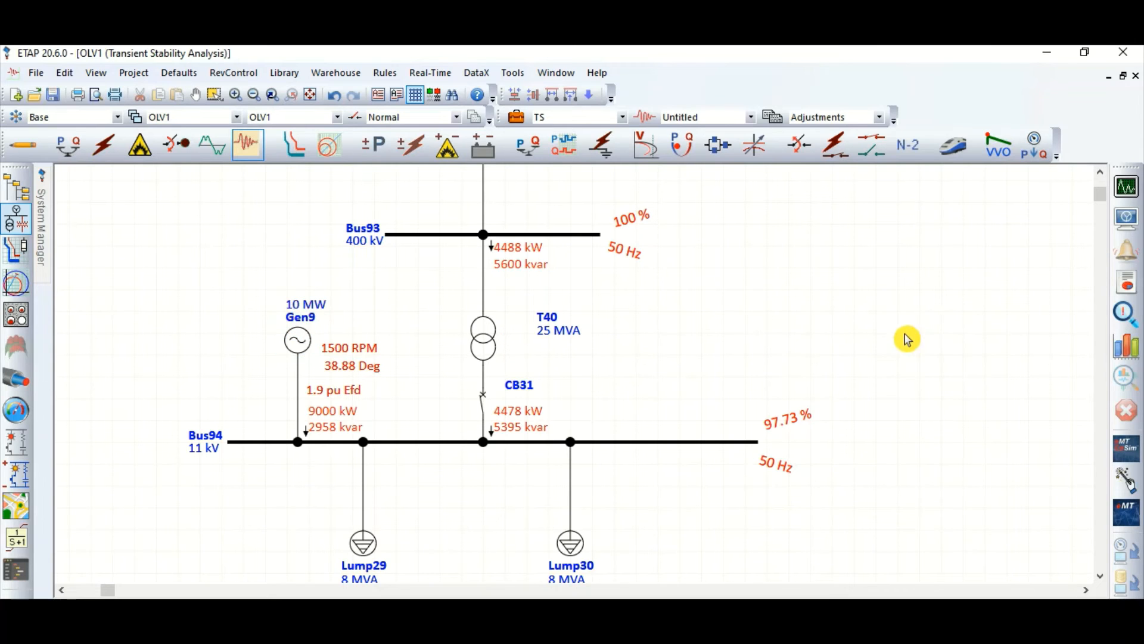
# Step: Open the events of the transient stability study case and review the actions of FLT, ISLANDING and CHNGEOVR
pyautogui.scroll(-3, 524, 457)
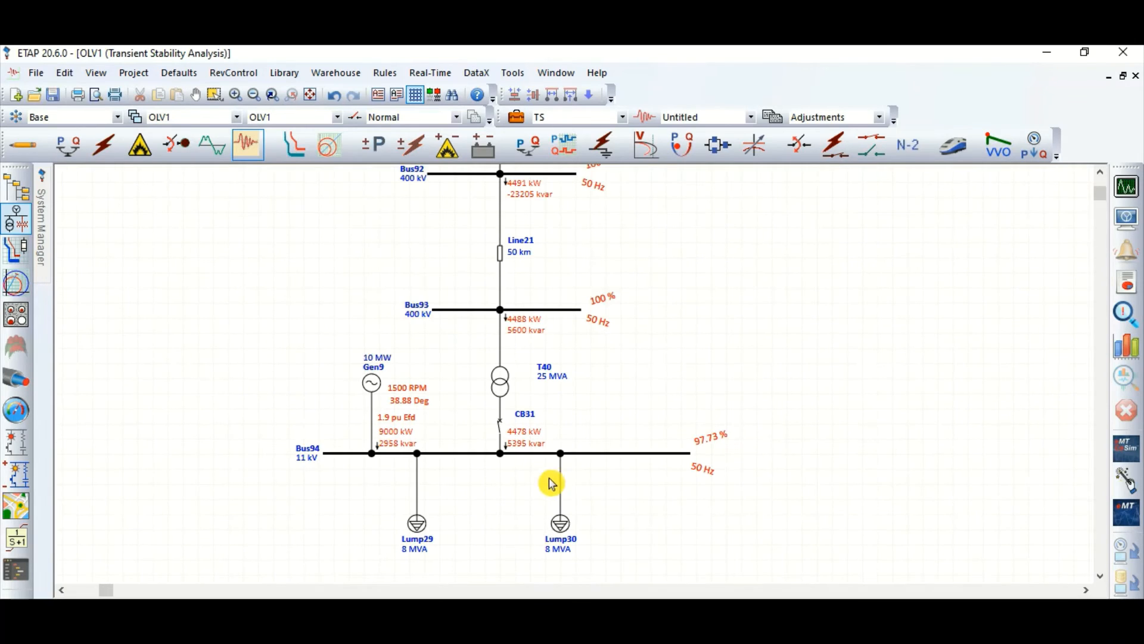
pyautogui.click(516, 117)
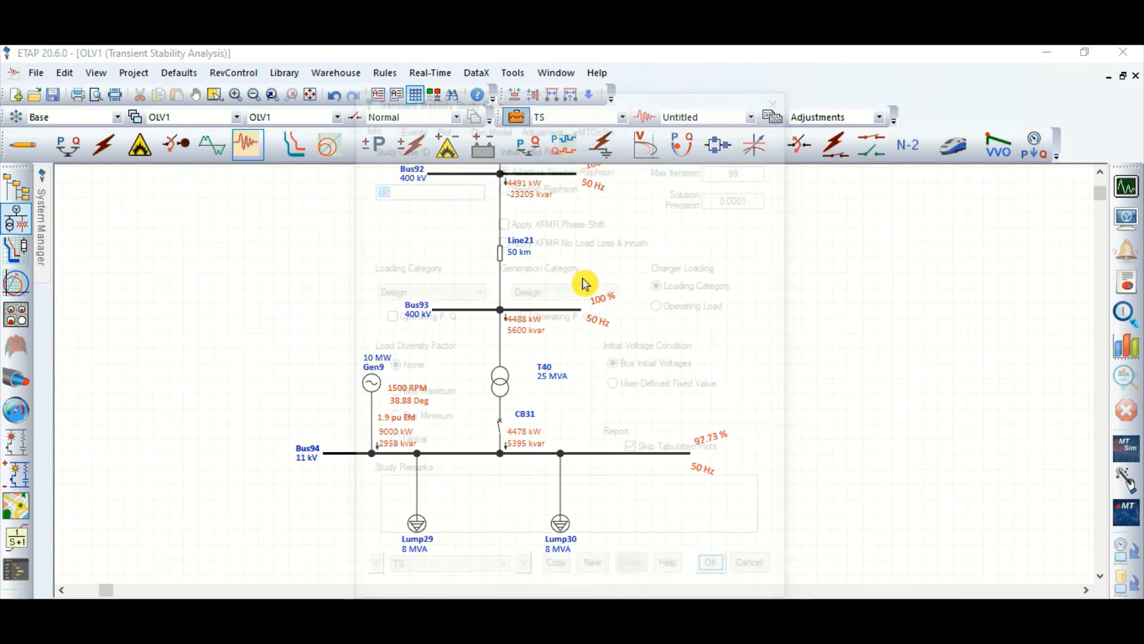
pyautogui.click(411, 125)
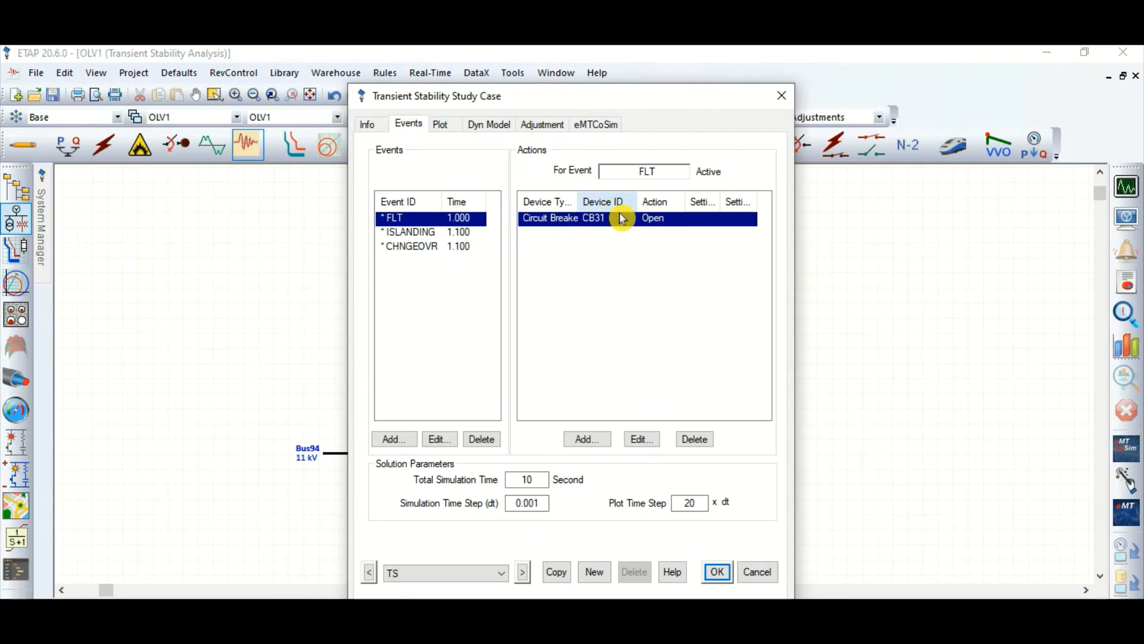
pyautogui.click(425, 234)
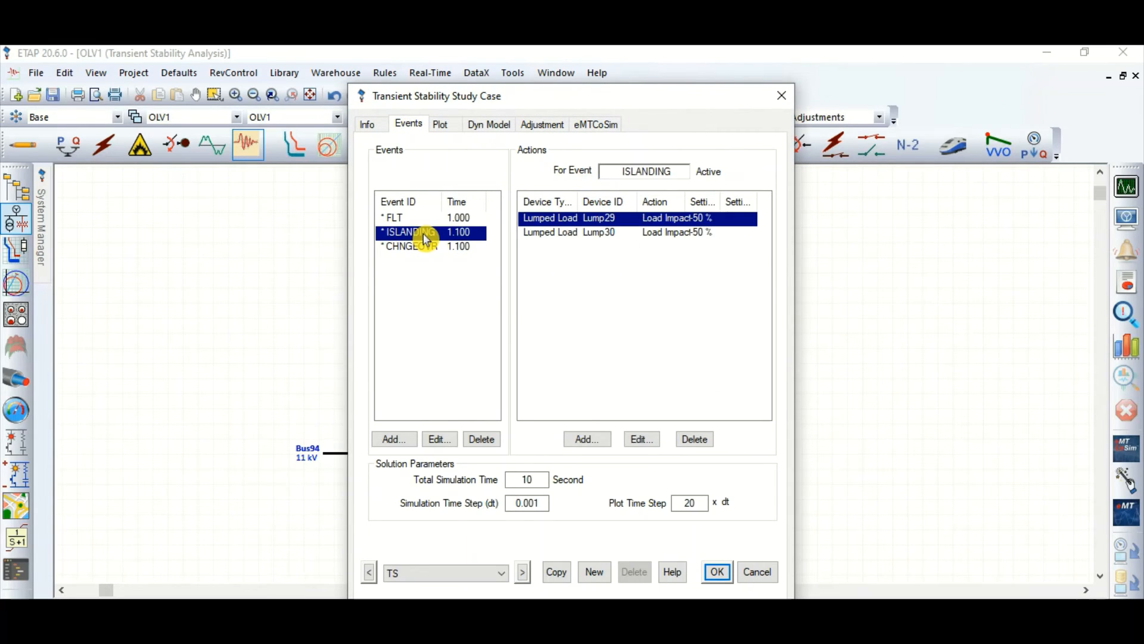
pyautogui.click(425, 247)
pyautogui.click(447, 233)
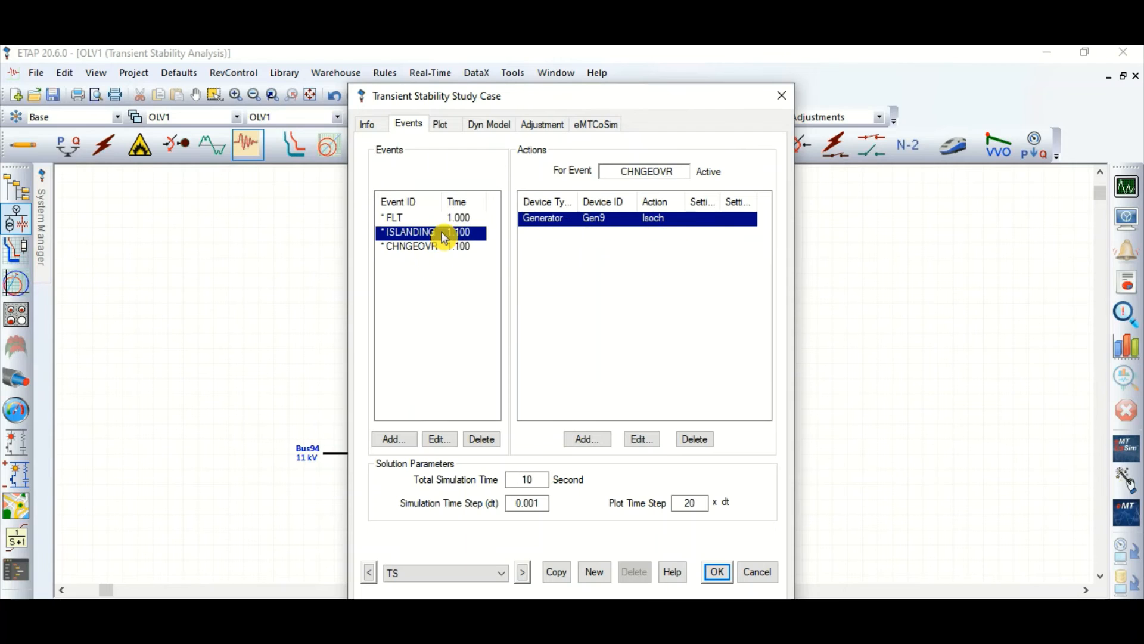
pyautogui.click(427, 249)
pyautogui.click(453, 233)
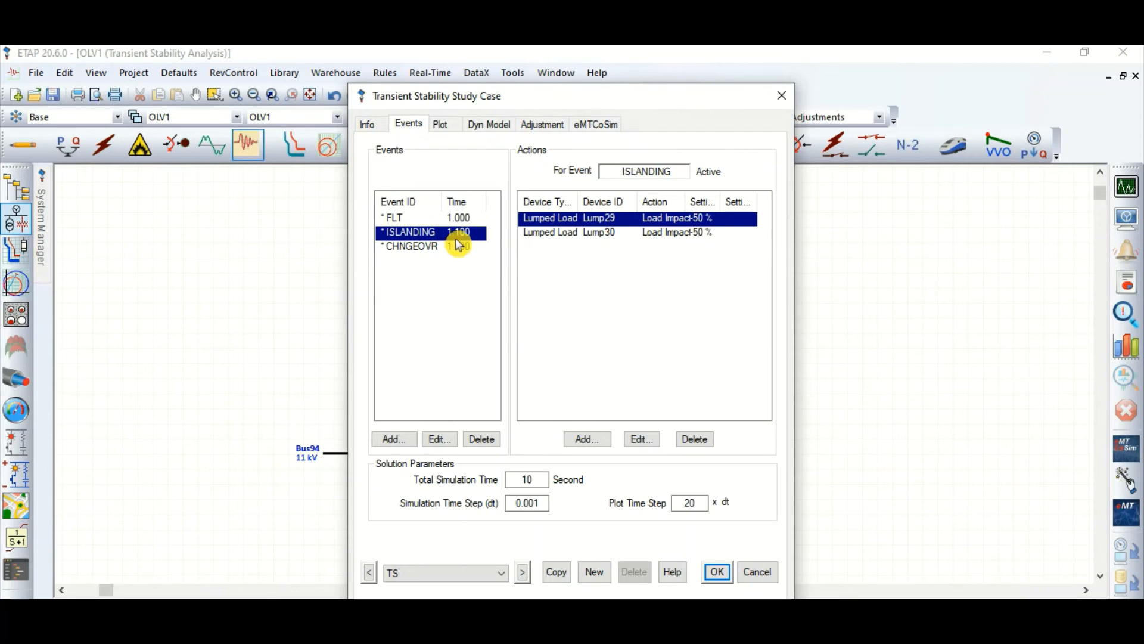
# Step: Set the time of both the ISLANDING and CHNGEOVR events to 1.2 seconds
pyautogui.doubleClick(439, 235)
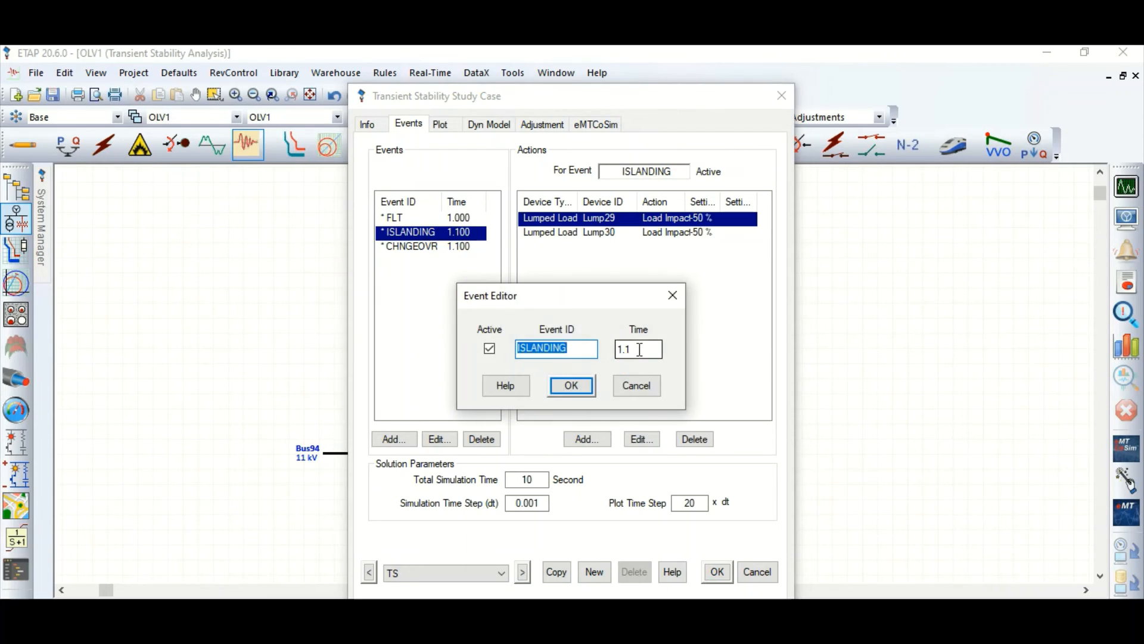
pyautogui.click(639, 350)
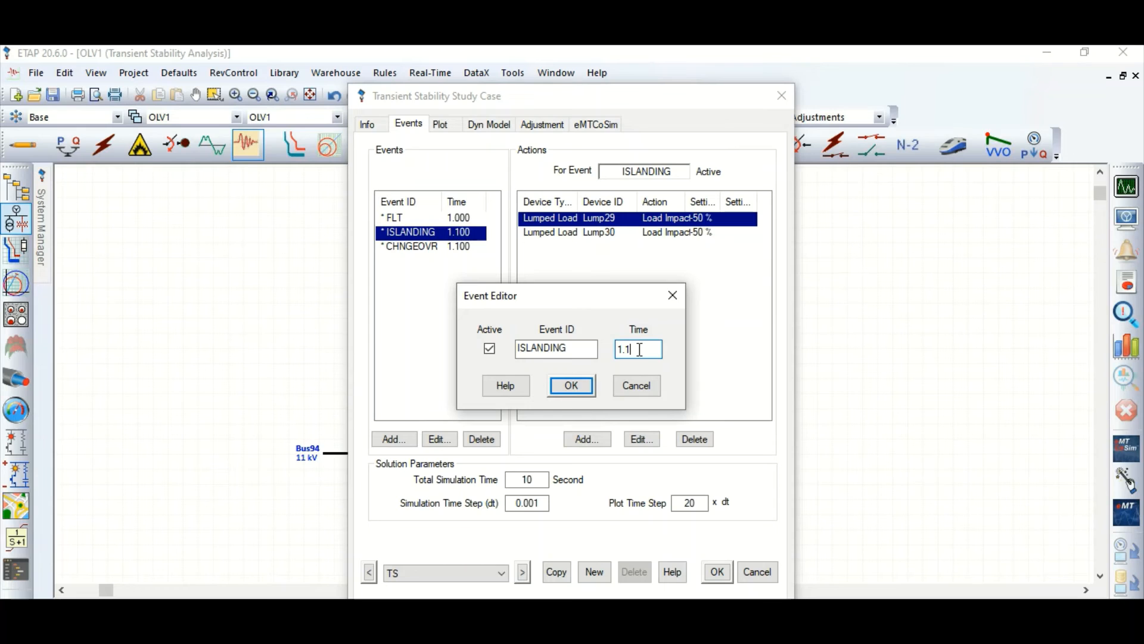
pyautogui.click(571, 385)
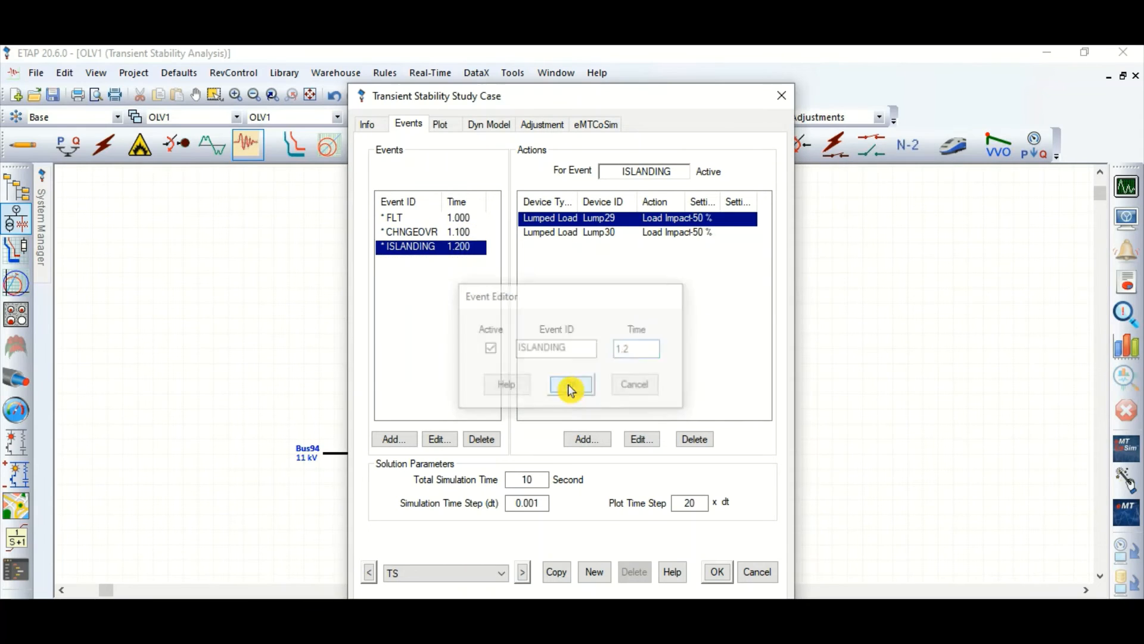
pyautogui.doubleClick(456, 232)
pyautogui.click(645, 353)
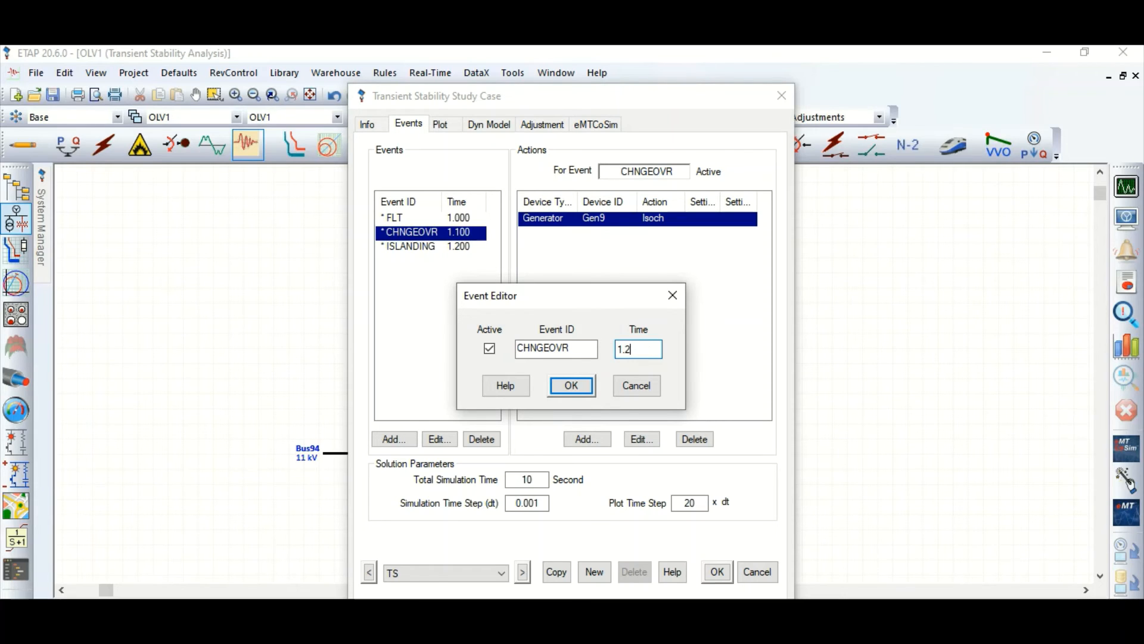
pyautogui.click(573, 386)
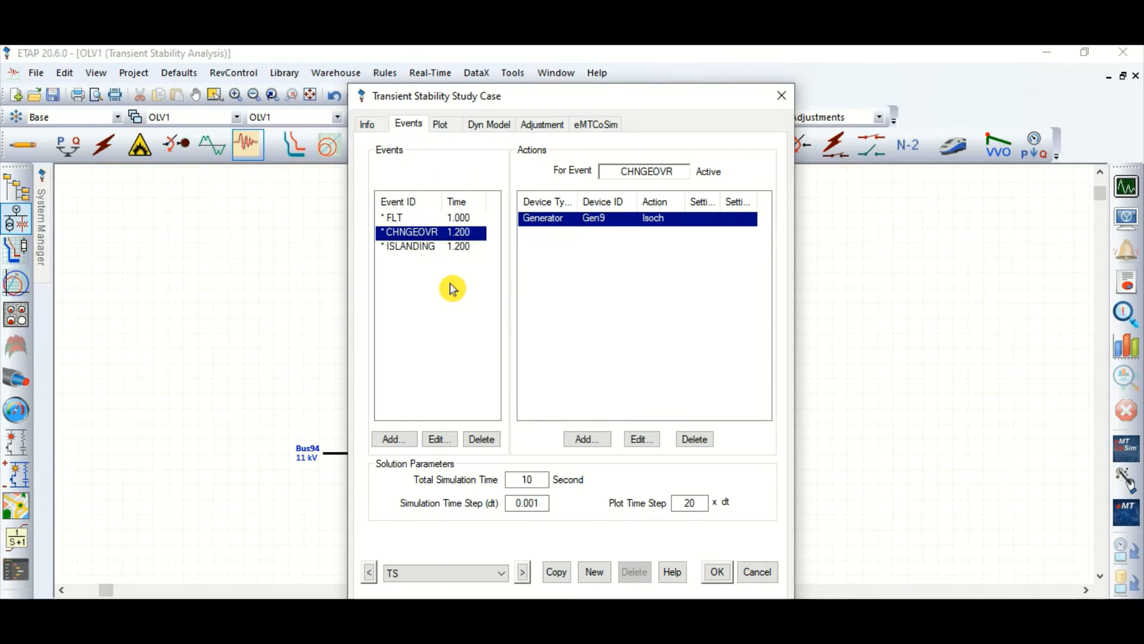
# Step: Check the Lump29 and Lump30 actions of the ISLANDING event, accept the study case and run the transient stability study
pyautogui.click(432, 246)
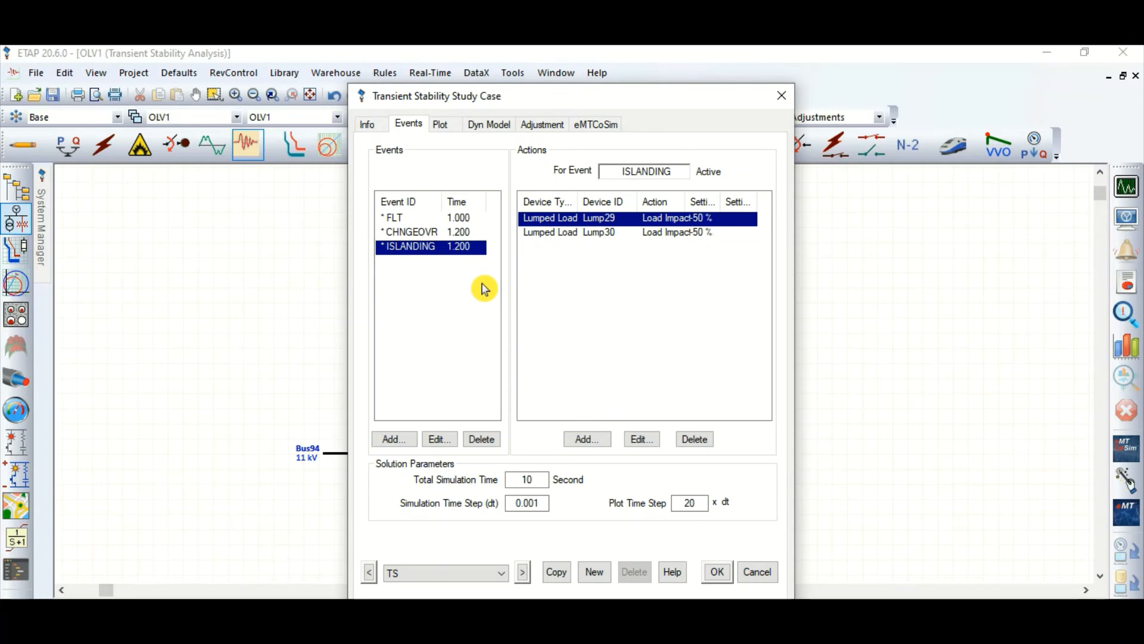
pyautogui.click(683, 234)
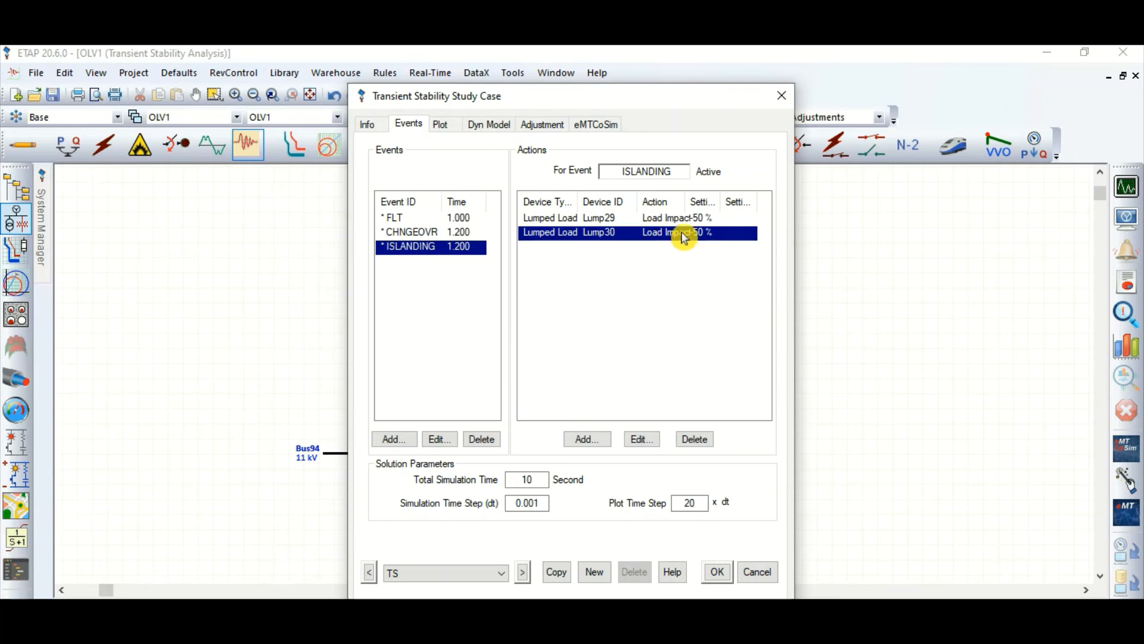
pyautogui.click(679, 218)
pyautogui.click(719, 572)
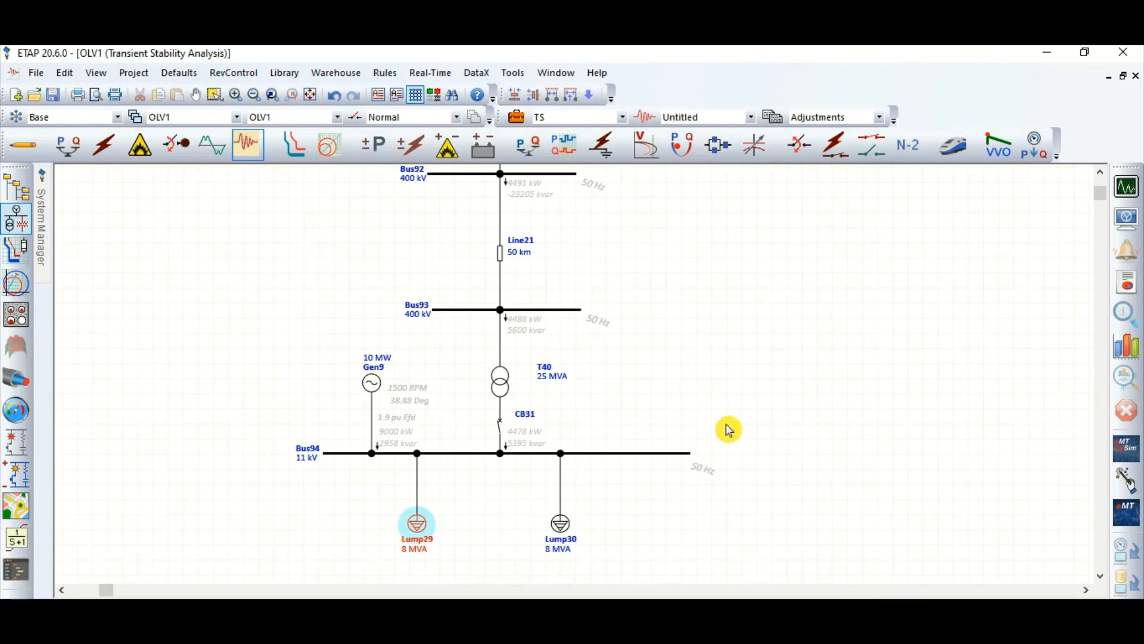
pyautogui.click(1127, 187)
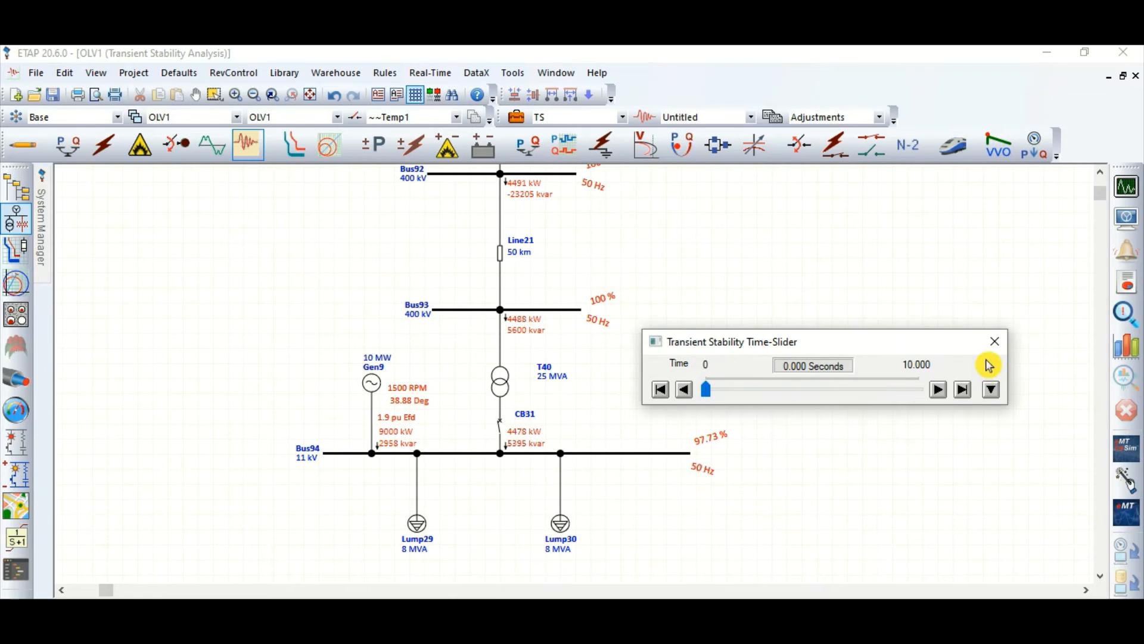
pyautogui.click(993, 341)
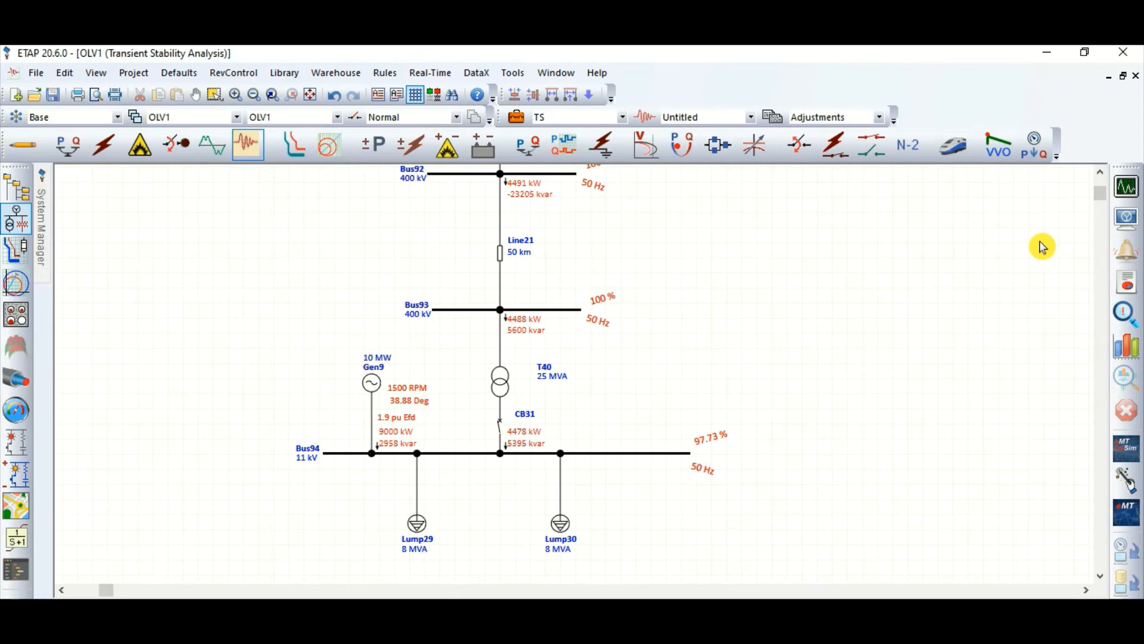
# Step: Plot the frequency of Bus94, trace the curve with the plot cursor and close the plot
pyautogui.click(1127, 346)
pyautogui.click(611, 169)
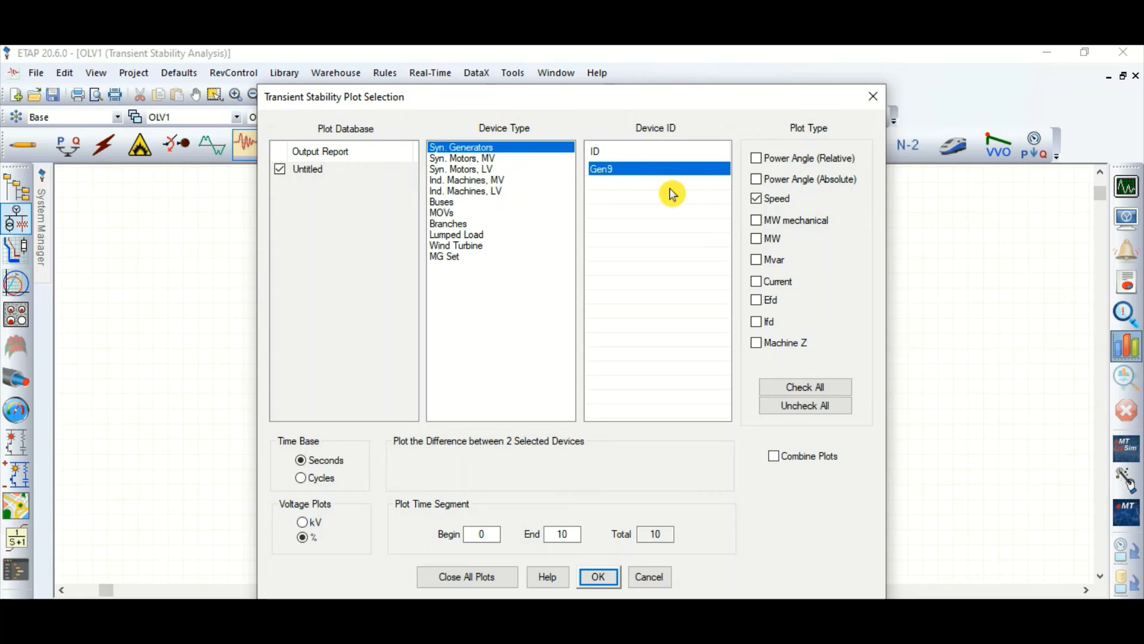
pyautogui.click(454, 202)
pyautogui.click(627, 200)
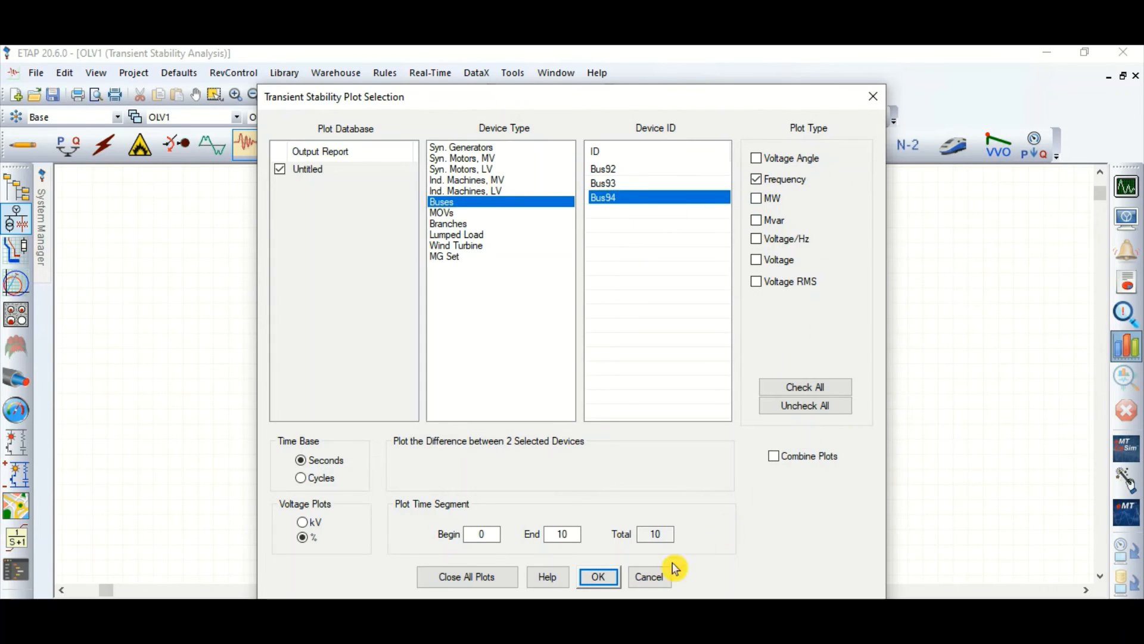
pyautogui.click(602, 578)
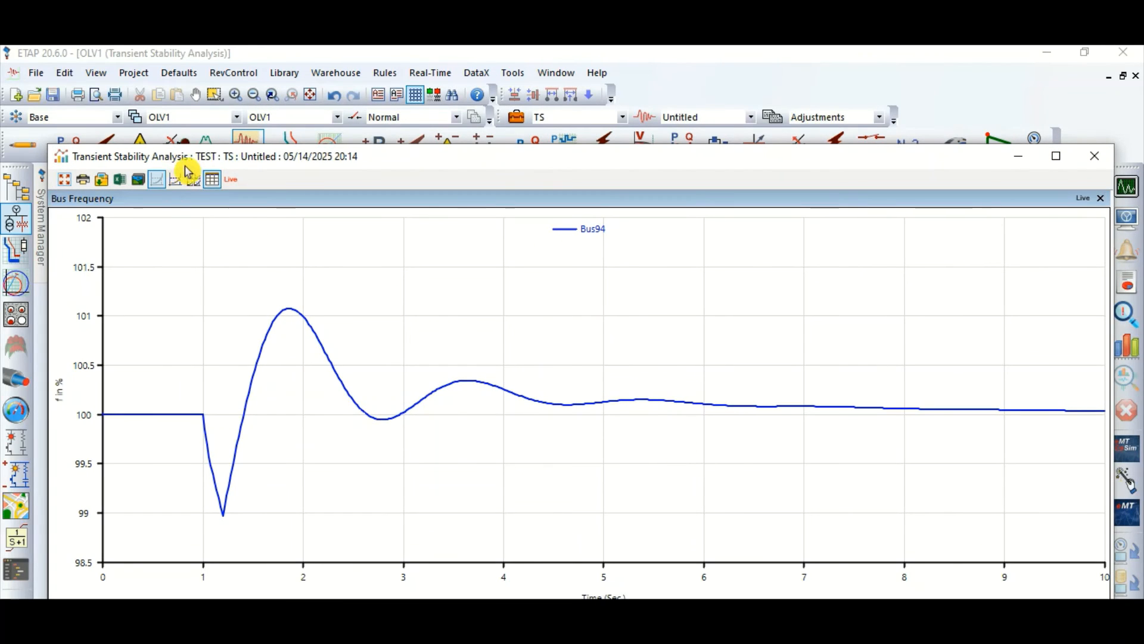
pyautogui.click(175, 179)
pyautogui.moveTo(310, 410); pyautogui.dragTo(1083, 204)
pyautogui.click(1101, 198)
pyautogui.click(1093, 166)
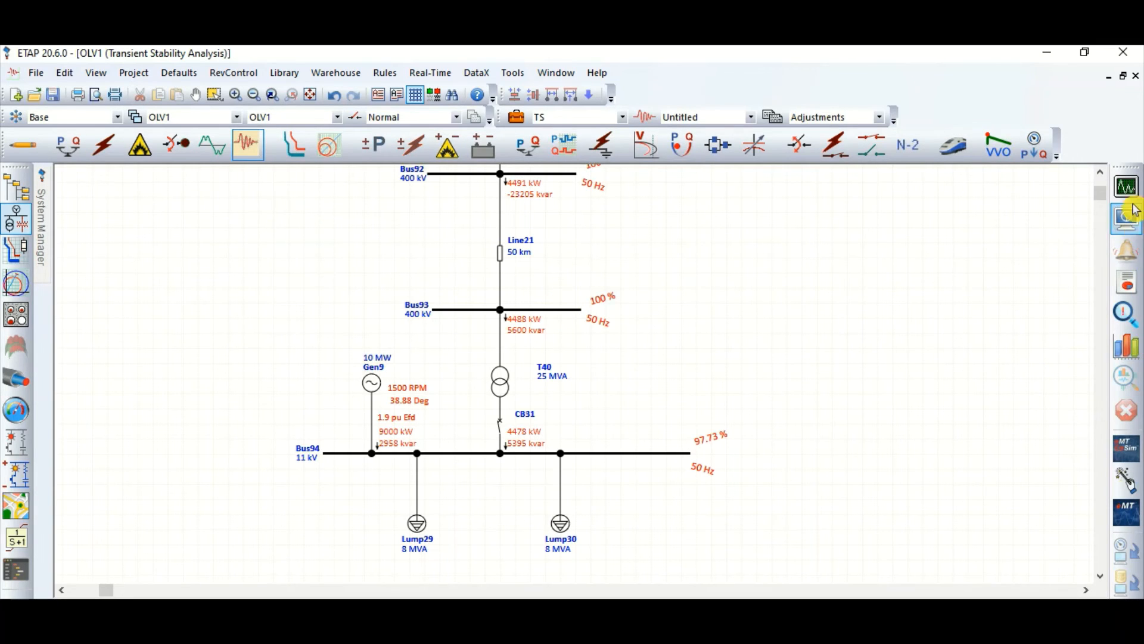
# Step: Set the Lump29 load impact of the ISLANDING event to -30 % in the transient stability study case
pyautogui.click(516, 124)
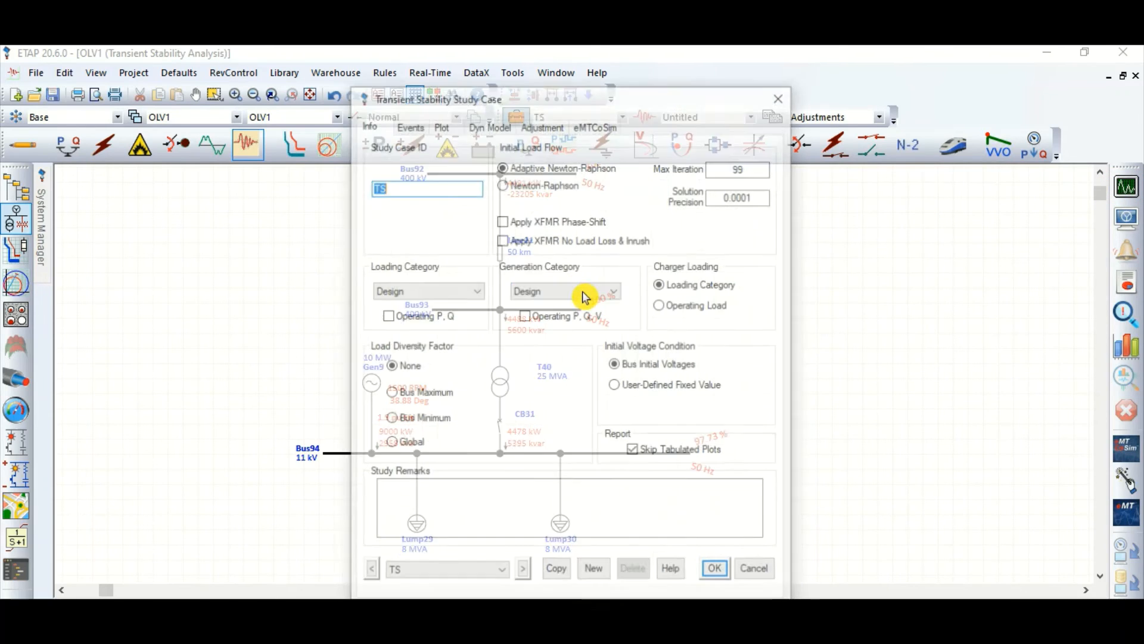
pyautogui.click(409, 123)
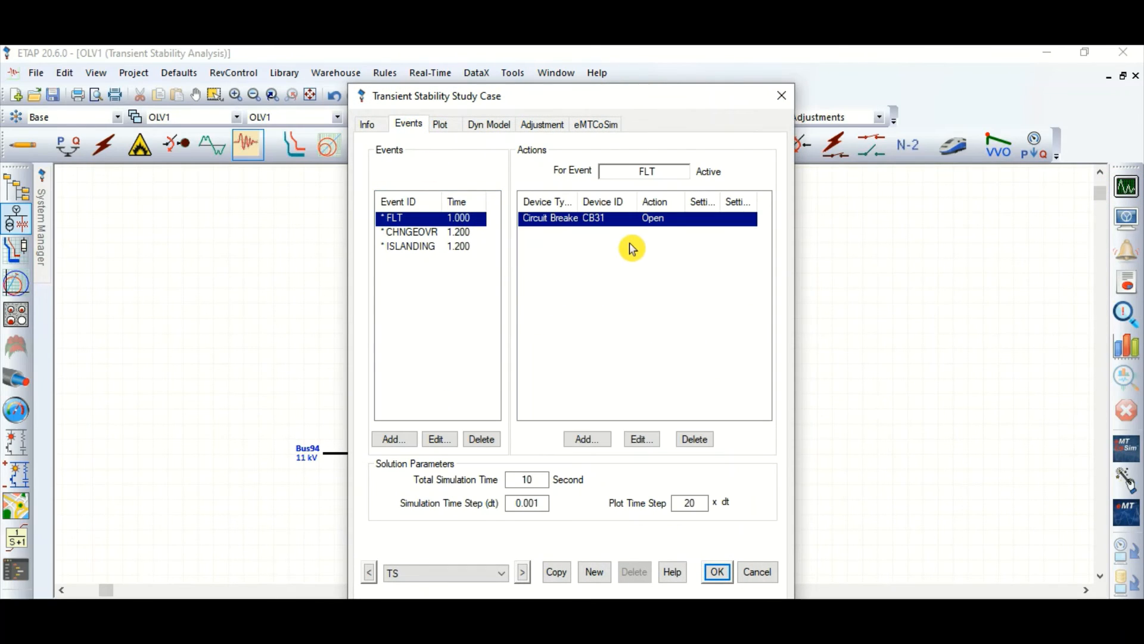
pyautogui.click(427, 249)
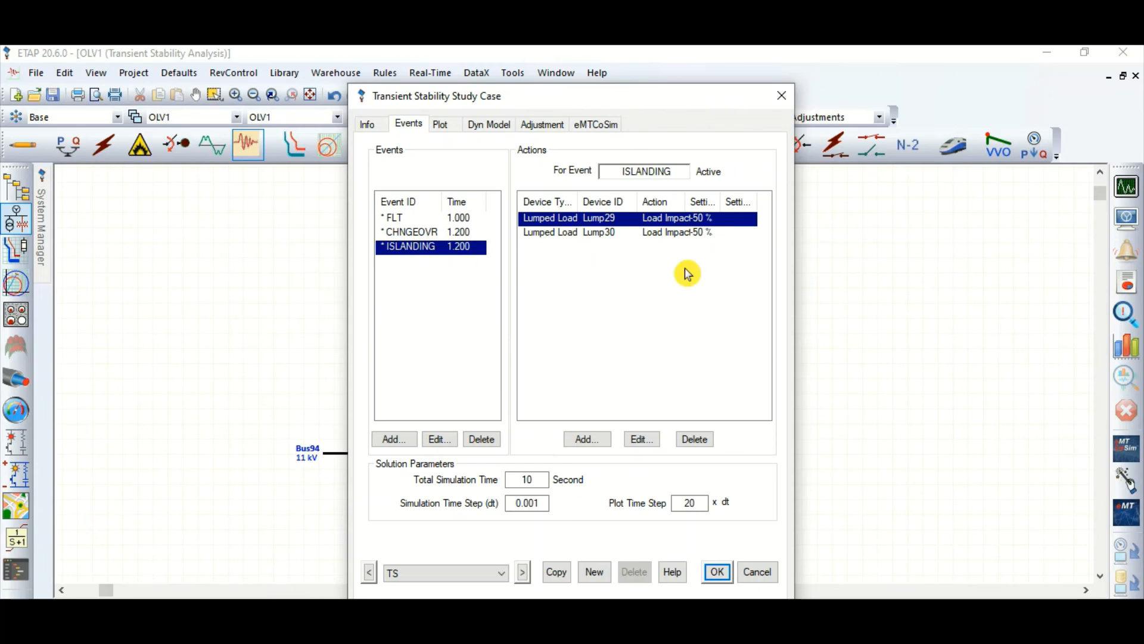
pyautogui.doubleClick(628, 219)
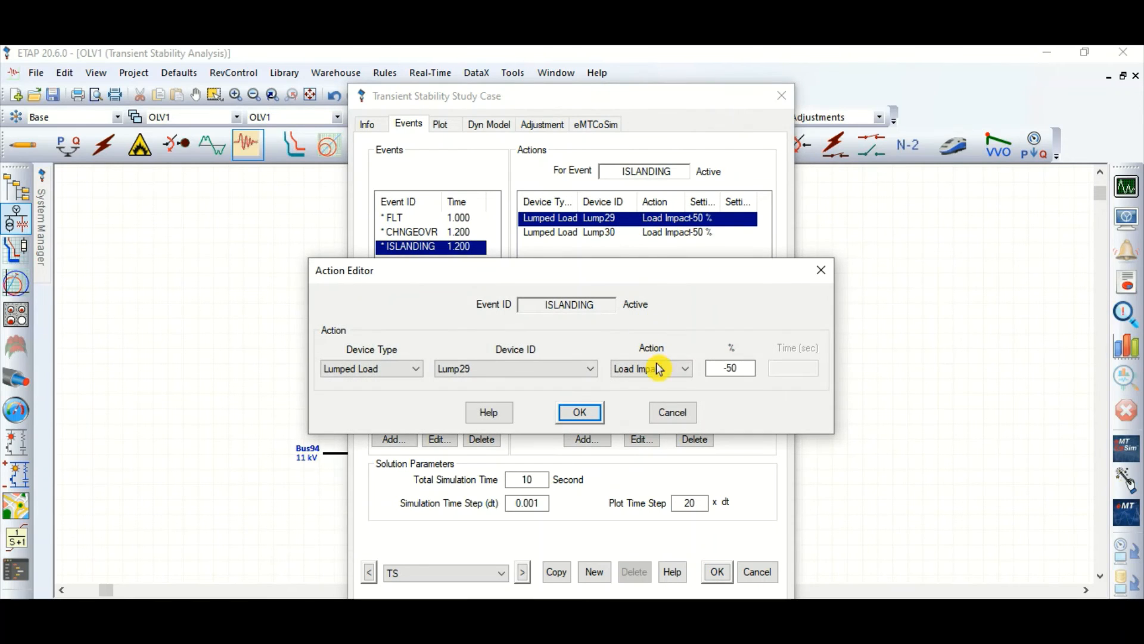
pyautogui.click(734, 364)
pyautogui.press('BackSpace')
pyautogui.write('3')
pyautogui.press('Return')
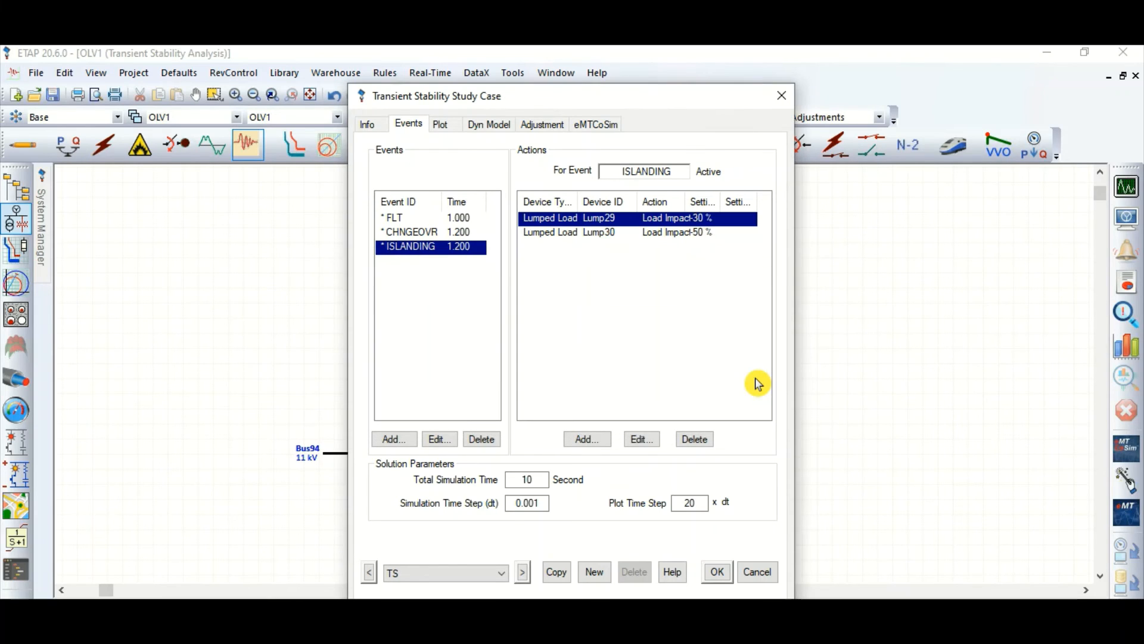
# Step: Set the Lump30 load impact of the ISLANDING event to -30 %
pyautogui.doubleClick(619, 237)
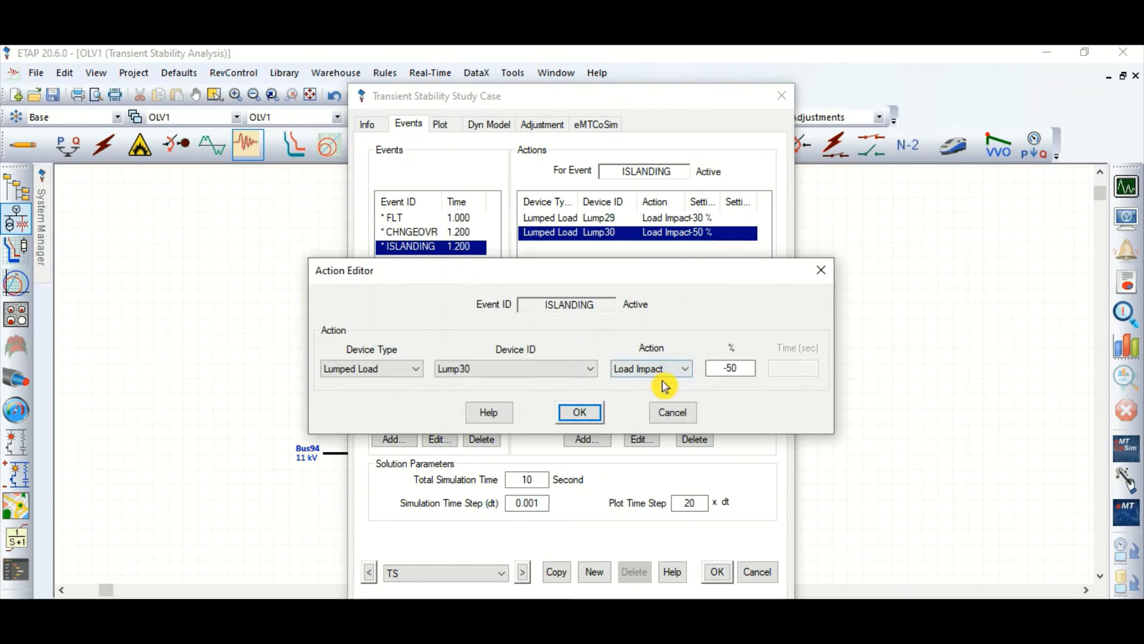
pyautogui.click(731, 368)
pyautogui.press('BackSpace')
pyautogui.write('3')
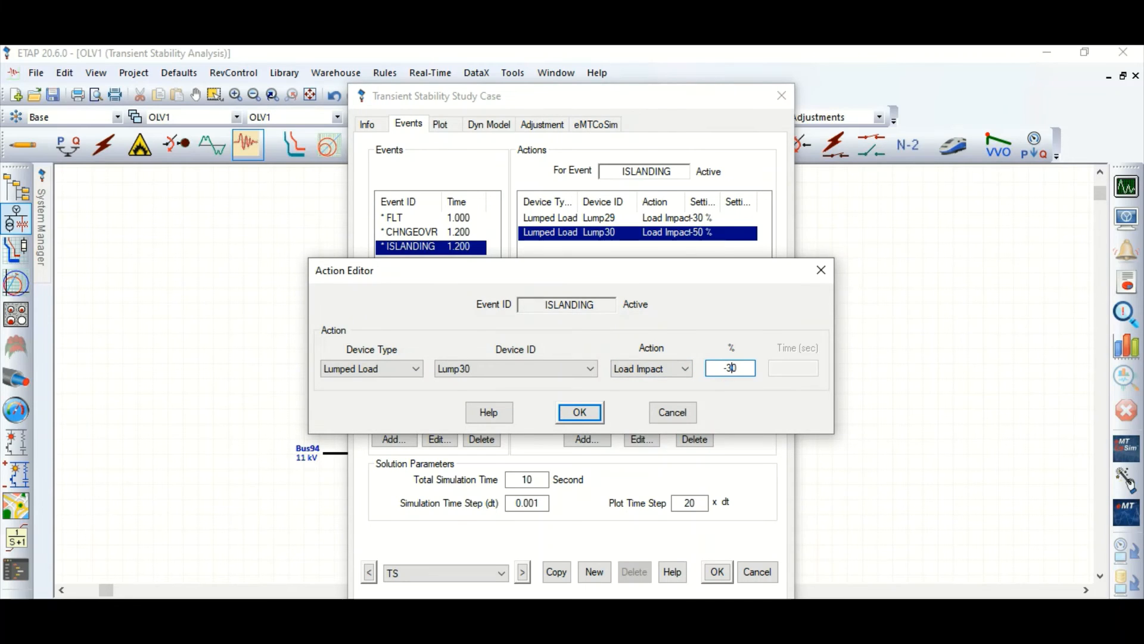
pyautogui.press('Return')
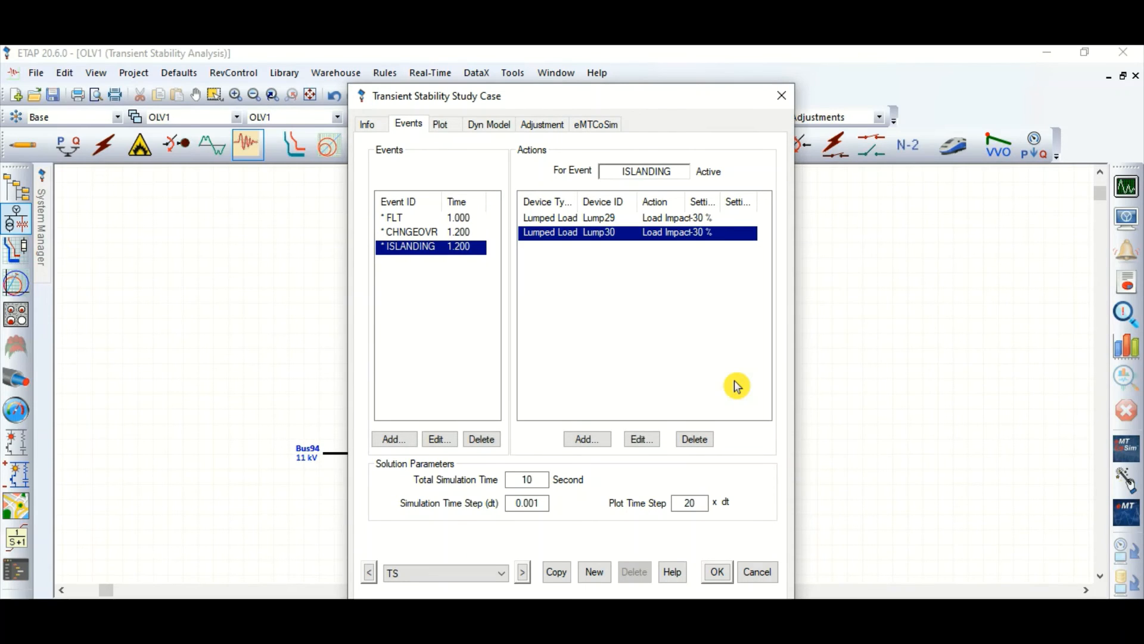
# Step: Accept the load impact changes in the study case, rerun the transient stability study and dismiss the time slider
pyautogui.click(727, 573)
pyautogui.click(1126, 186)
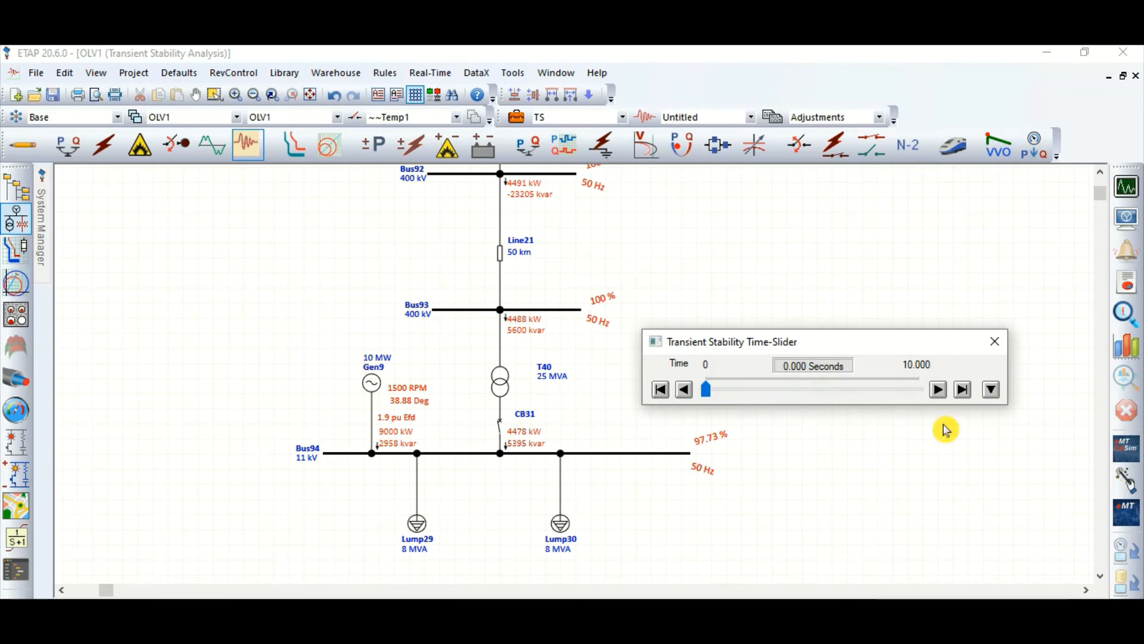
pyautogui.click(995, 341)
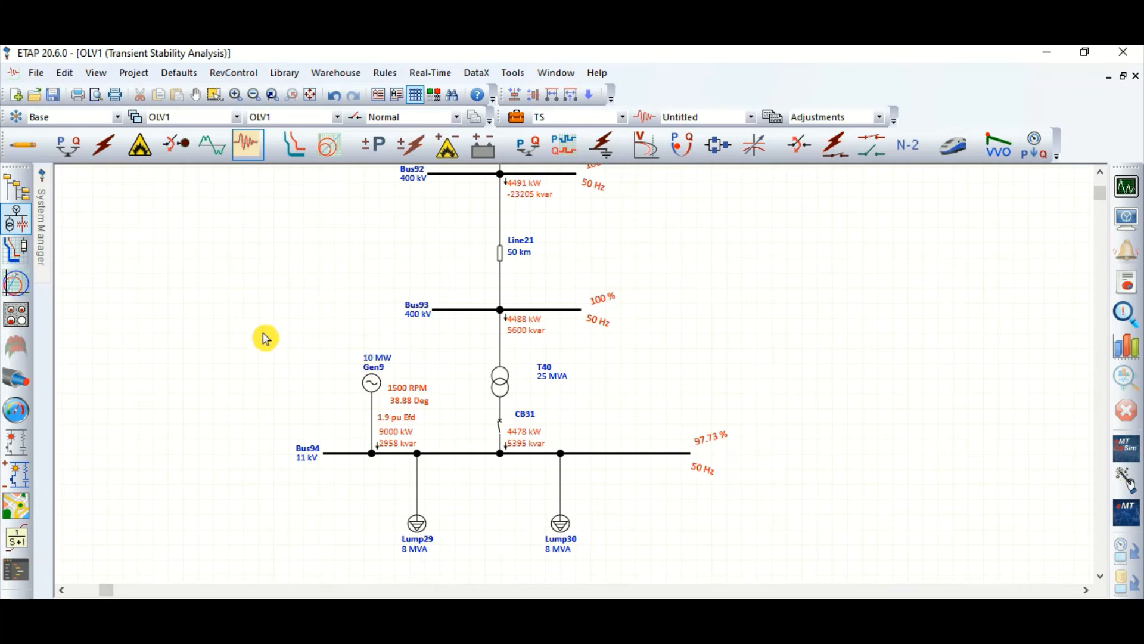
# Step: Plot the Bus94 frequency for the rerun with reduced load shedding, examine its dip and recovery, and close the plot
pyautogui.click(1124, 350)
pyautogui.click(466, 204)
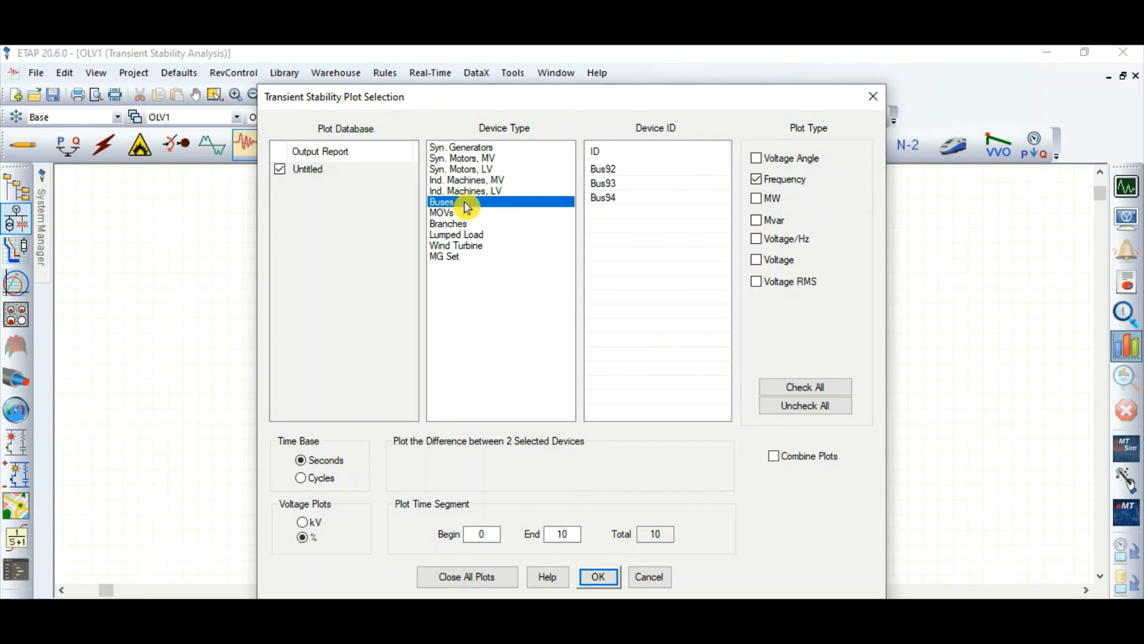
pyautogui.click(628, 197)
pyautogui.click(599, 577)
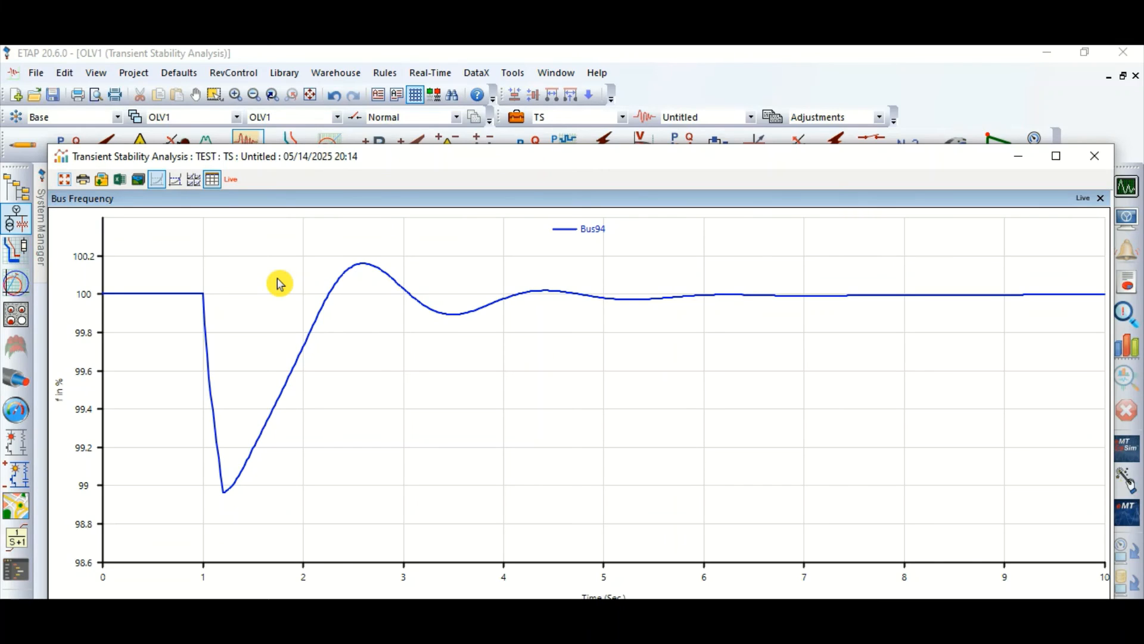
pyautogui.click(174, 179)
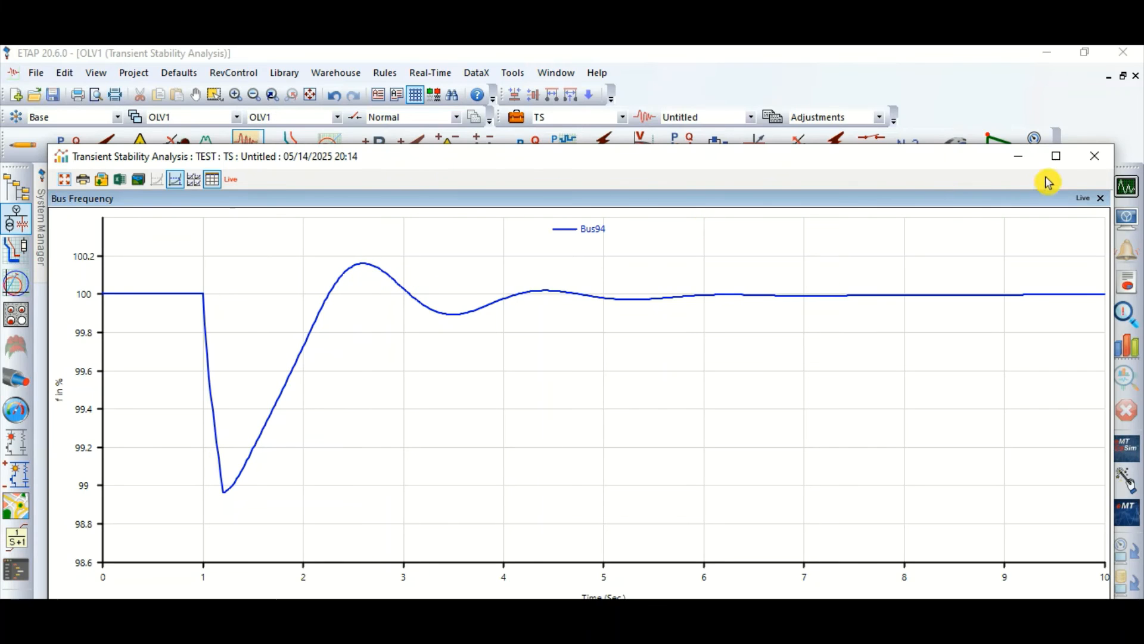
pyautogui.click(1095, 156)
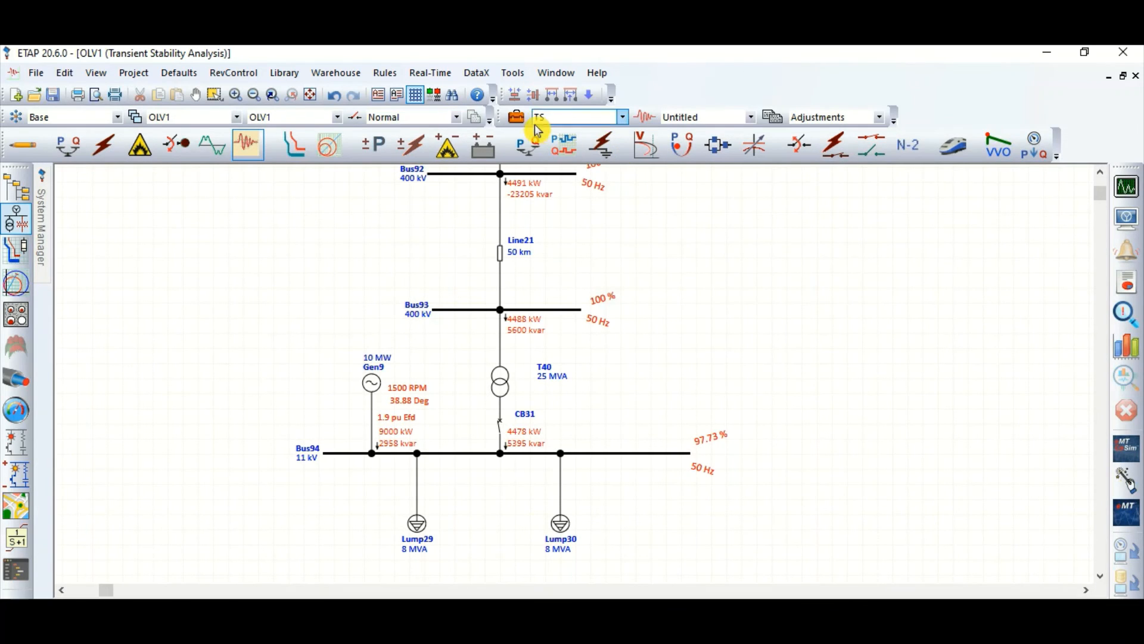
# Step: Set the Lump29 load impact of the ISLANDING event to -80 % in the transient stability study case
pyautogui.click(516, 117)
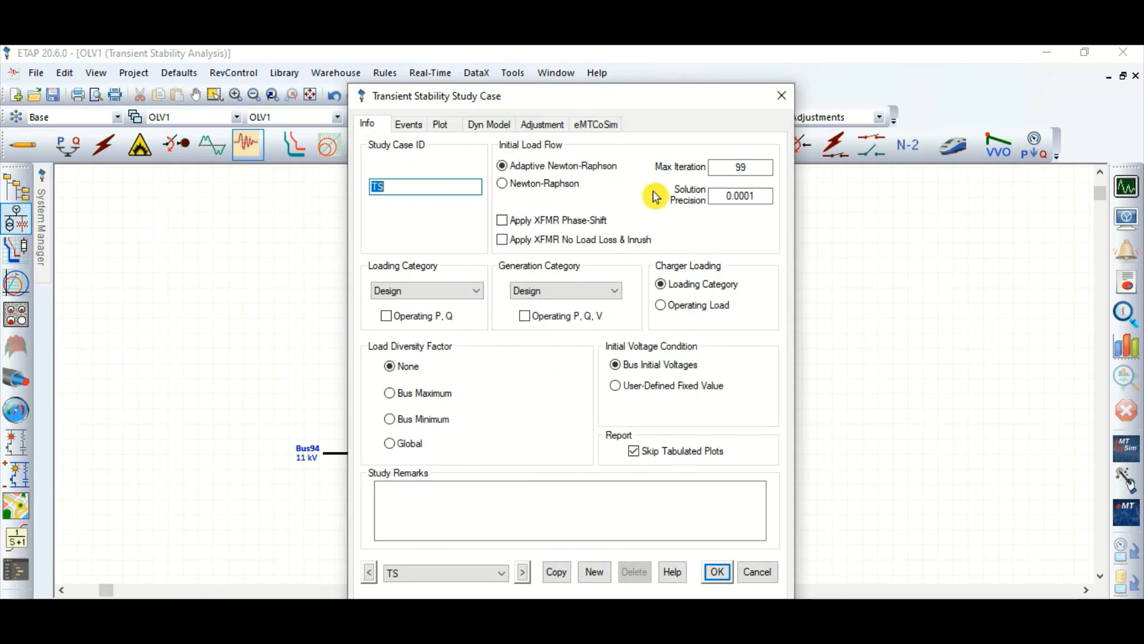
pyautogui.click(409, 124)
pyautogui.click(427, 246)
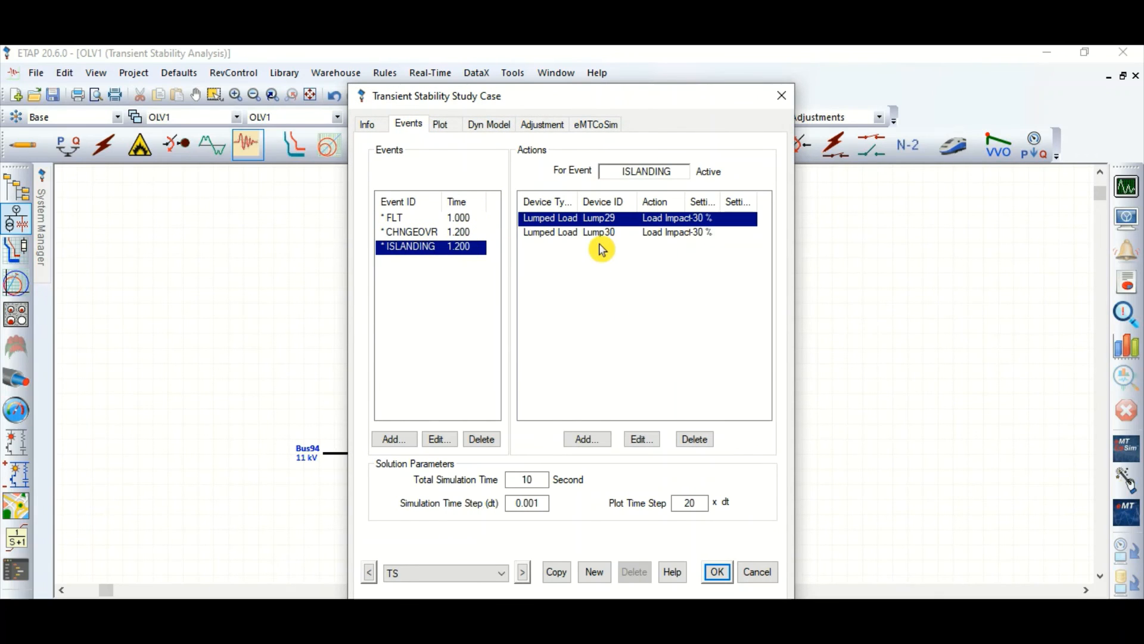
pyautogui.doubleClick(668, 228)
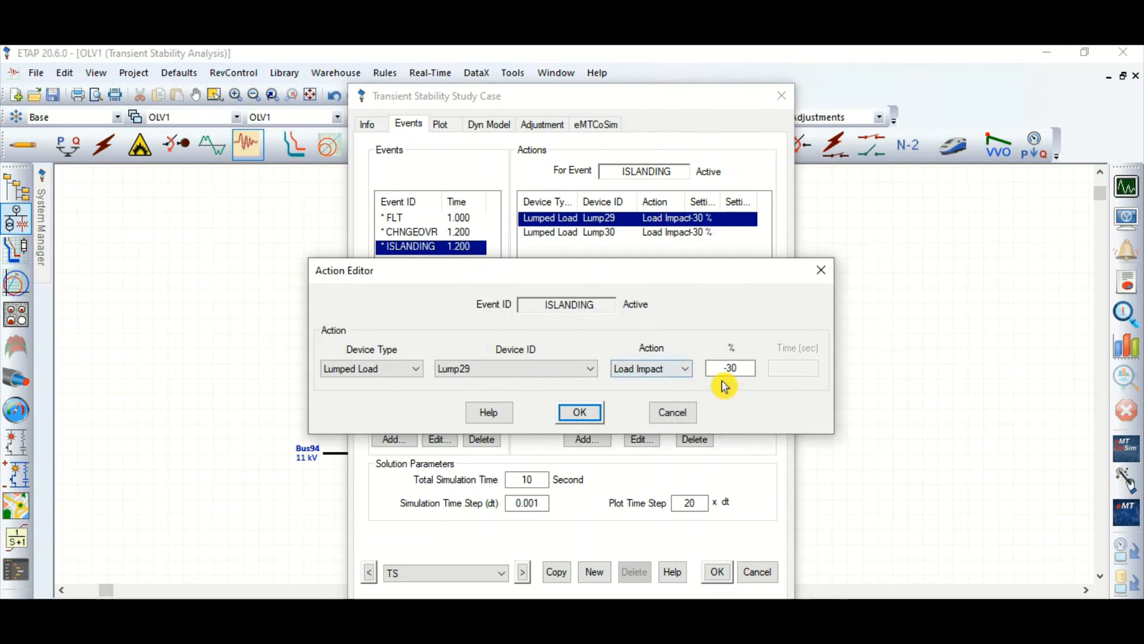
pyautogui.click(737, 366)
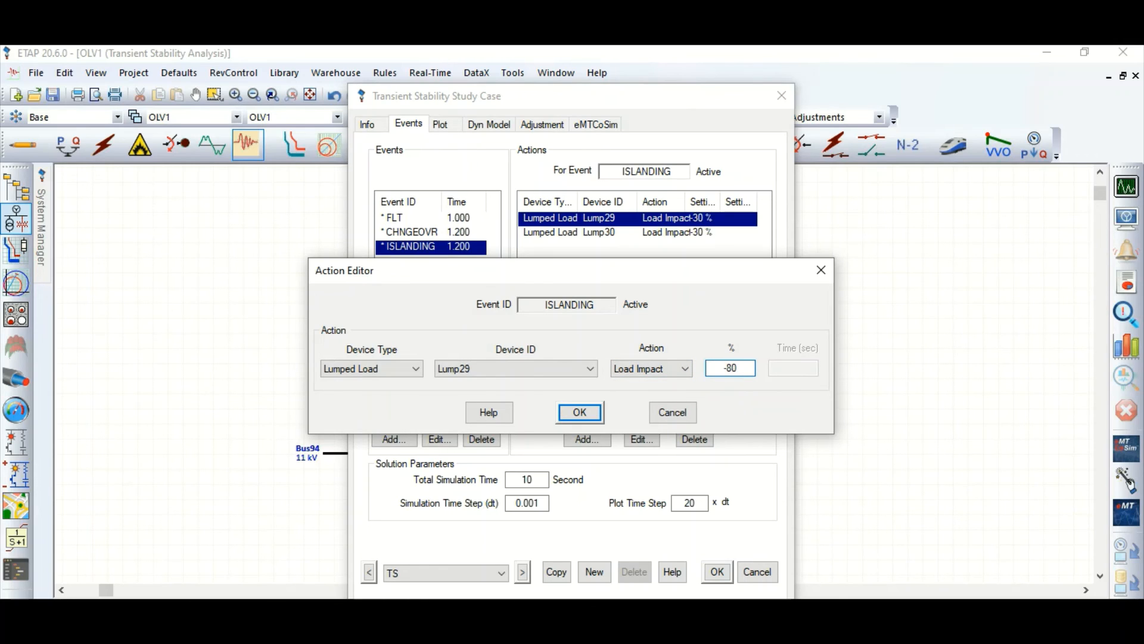
pyautogui.press('Return')
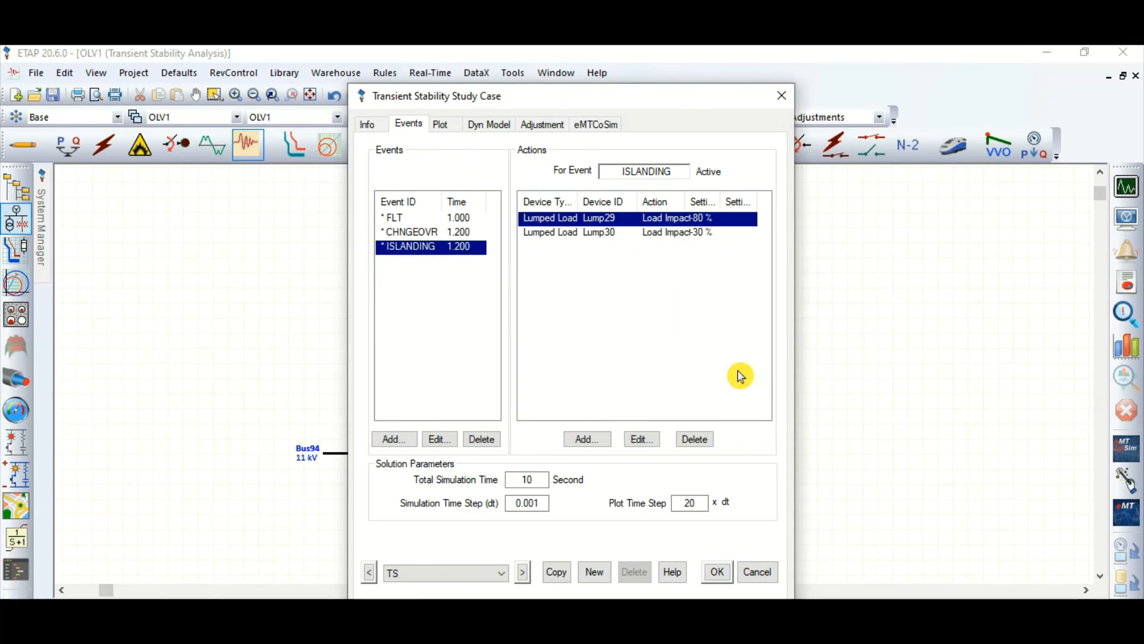
# Step: Set the Lump30 load impact of the ISLANDING event to -80 %
pyautogui.click(590, 238)
pyautogui.doubleClick(590, 239)
pyautogui.click(730, 368)
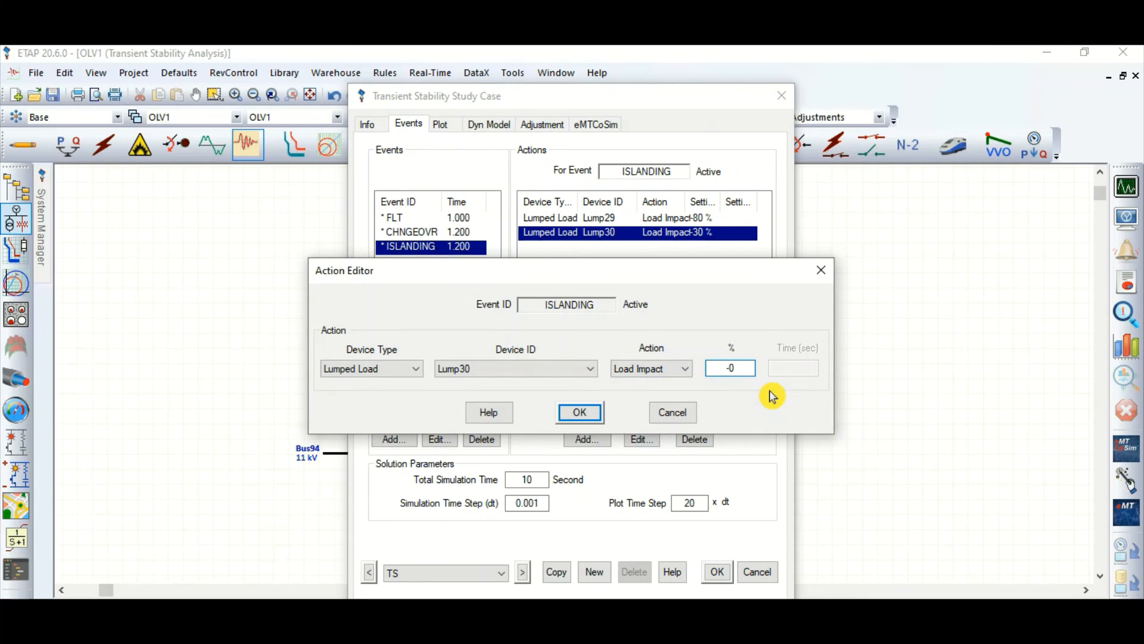
pyautogui.write('8')
# Step: Accept the -80 % load impacts in the study case, rerun the transient stability study and dismiss the time slider
pyautogui.press('Return')
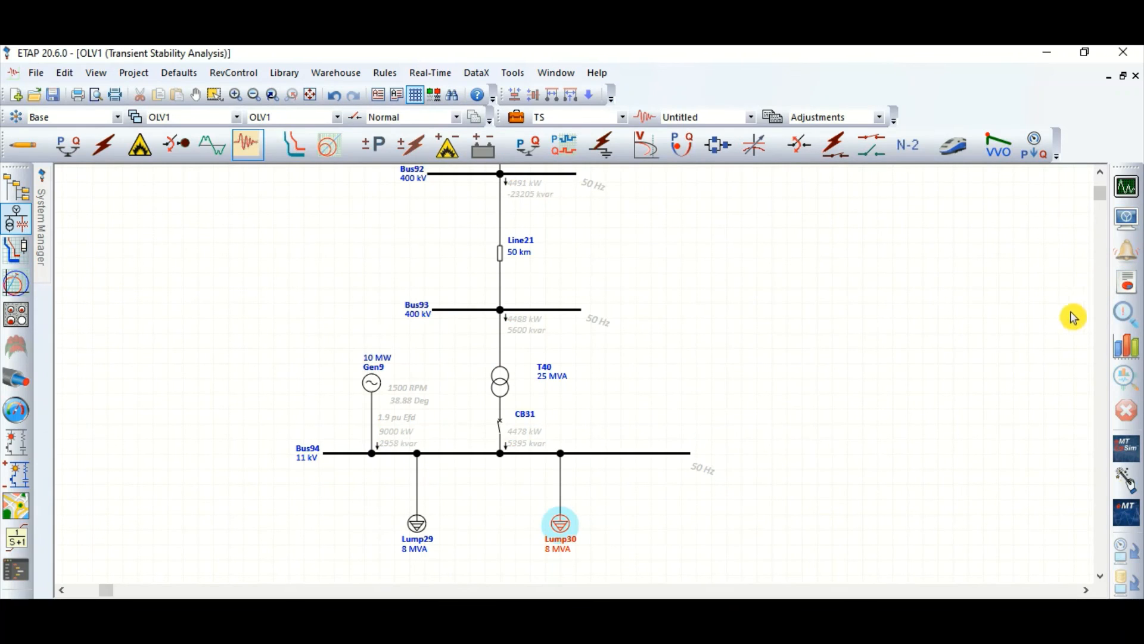
pyautogui.click(1127, 187)
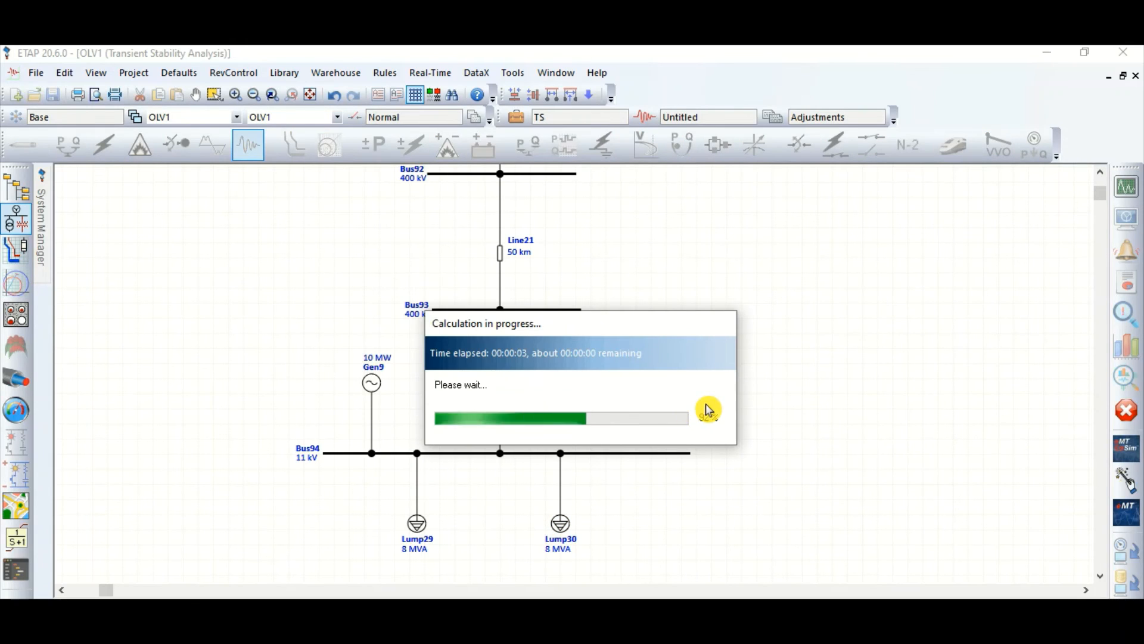
pyautogui.click(995, 341)
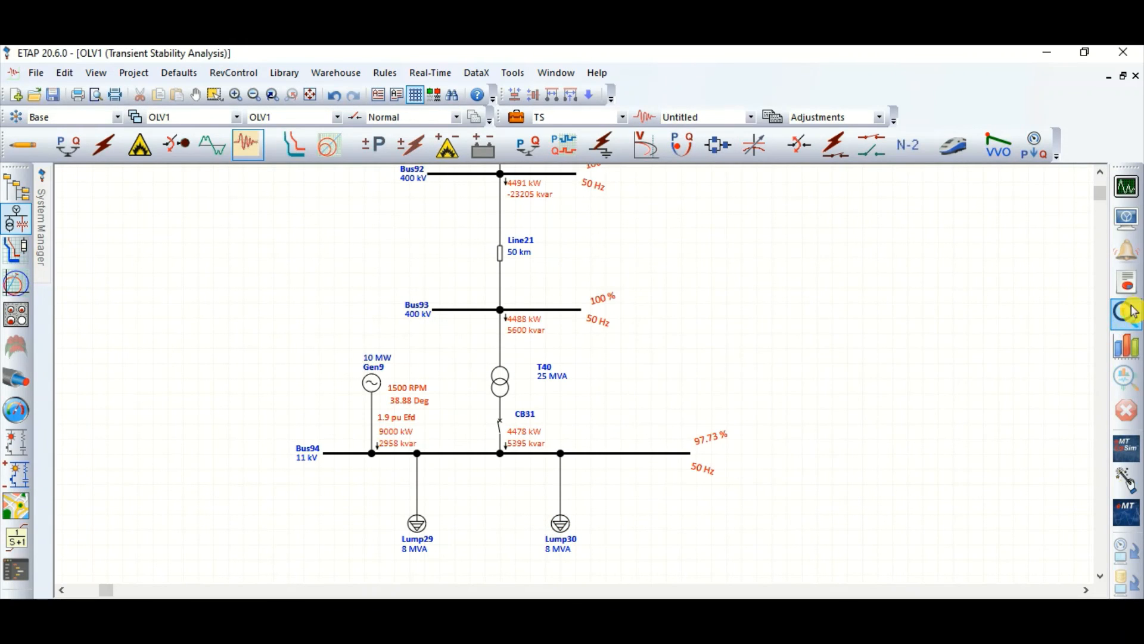
# Step: Plot the Bus94 frequency for the rerun with 80 % load shedding, examine its dip and overshoot, and close the plot
pyautogui.click(1137, 352)
pyautogui.click(470, 202)
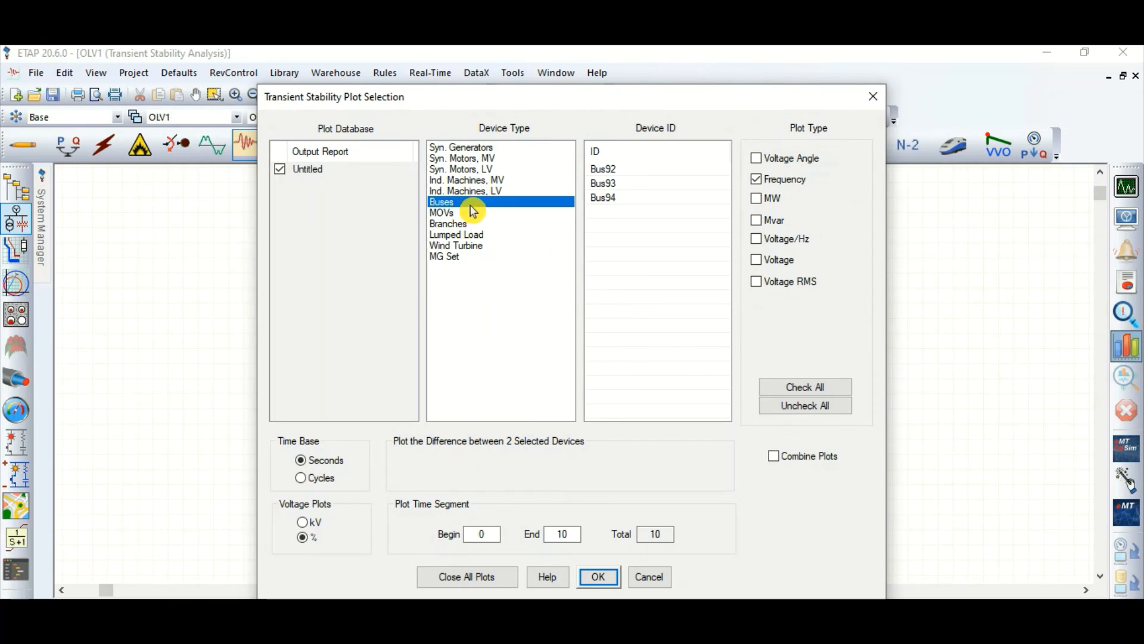
pyautogui.click(627, 199)
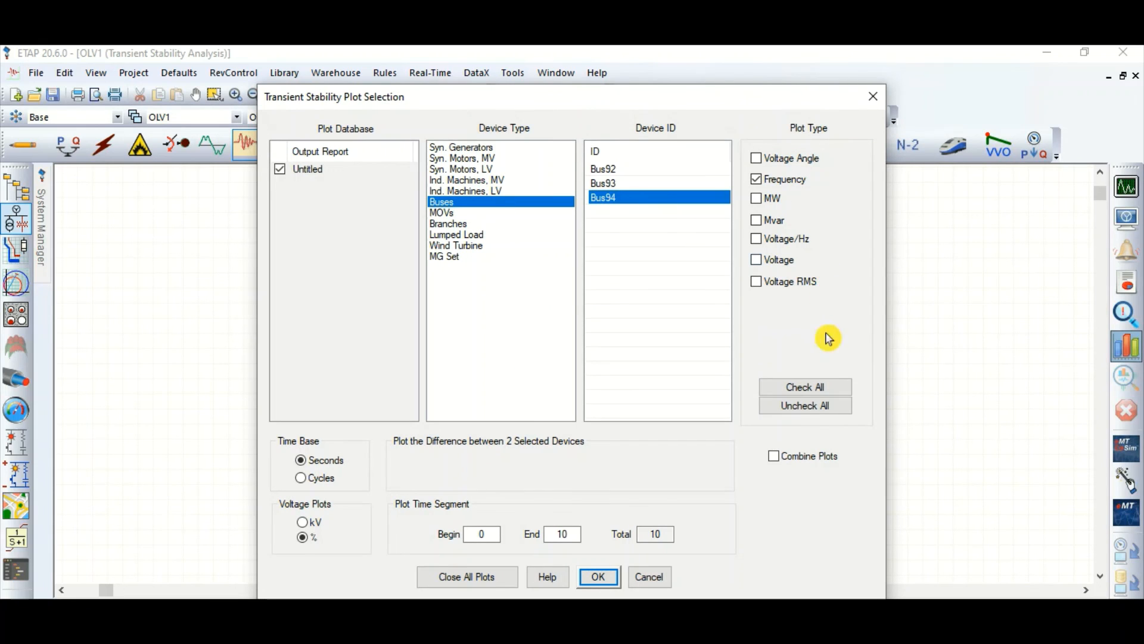
pyautogui.click(599, 577)
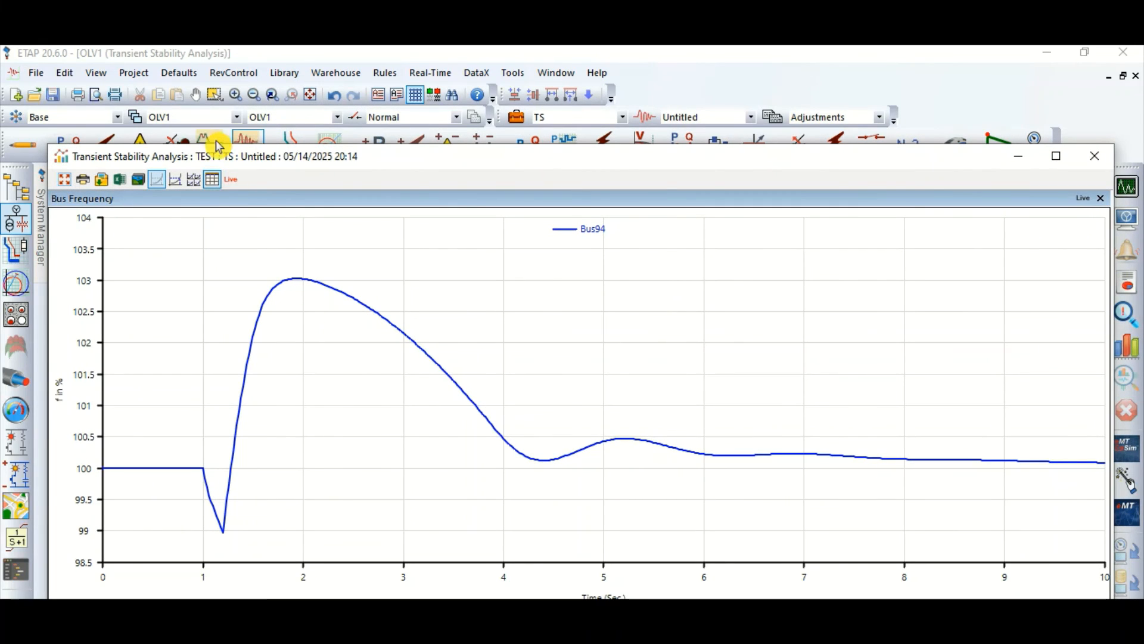
pyautogui.click(175, 179)
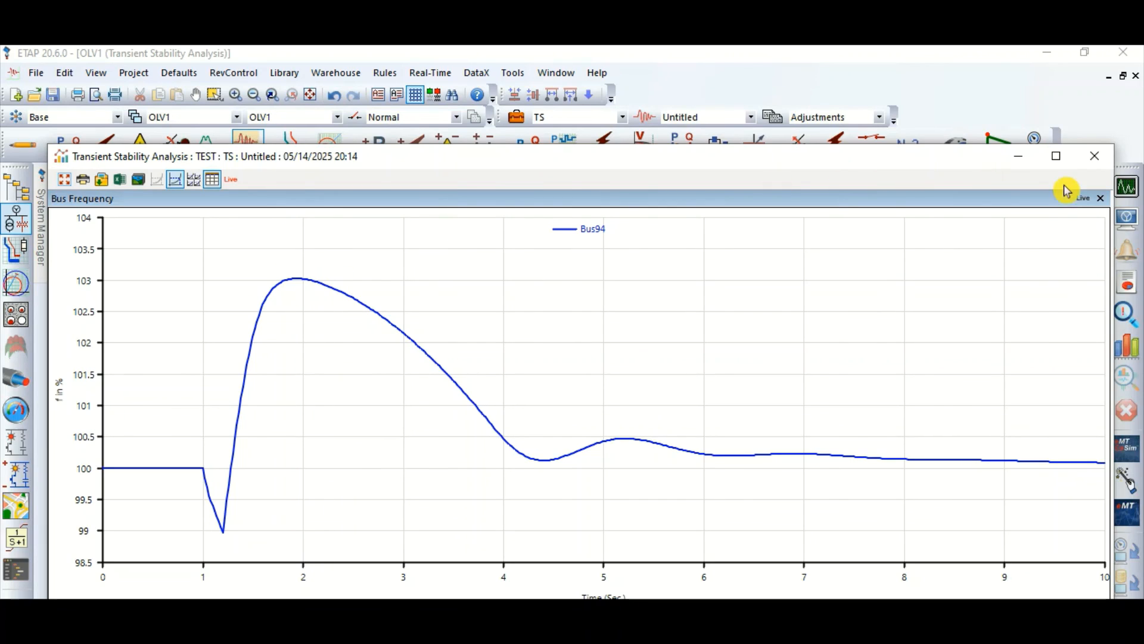
pyautogui.click(1095, 156)
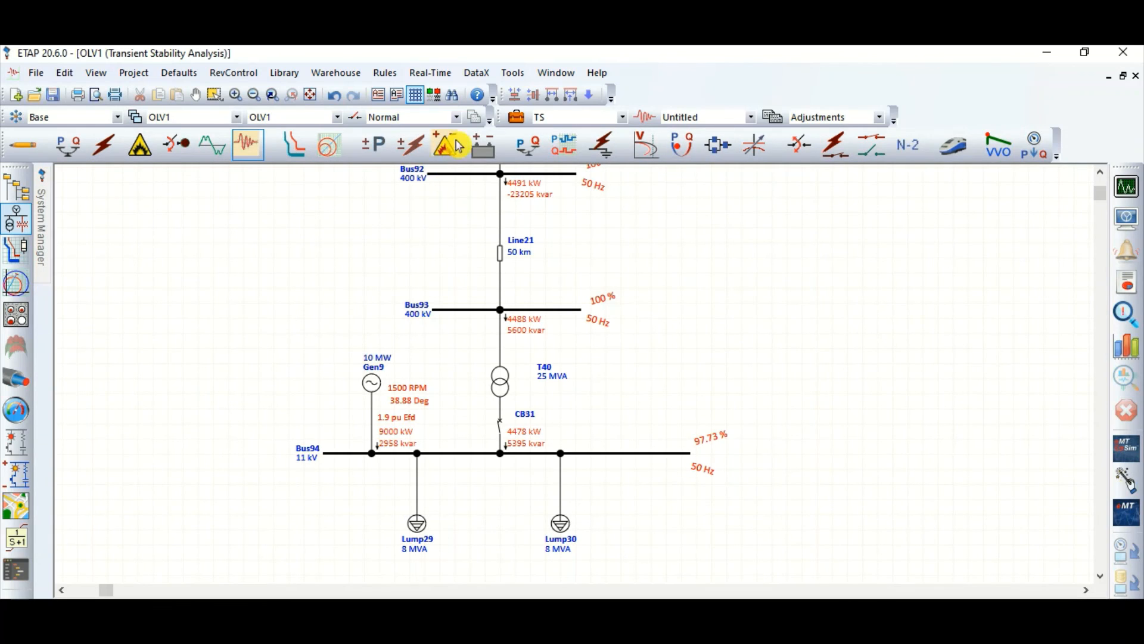
# Step: Set the Lump29 load impact of the ISLANDING event to -60 % in the transient stability study case
pyautogui.click(516, 119)
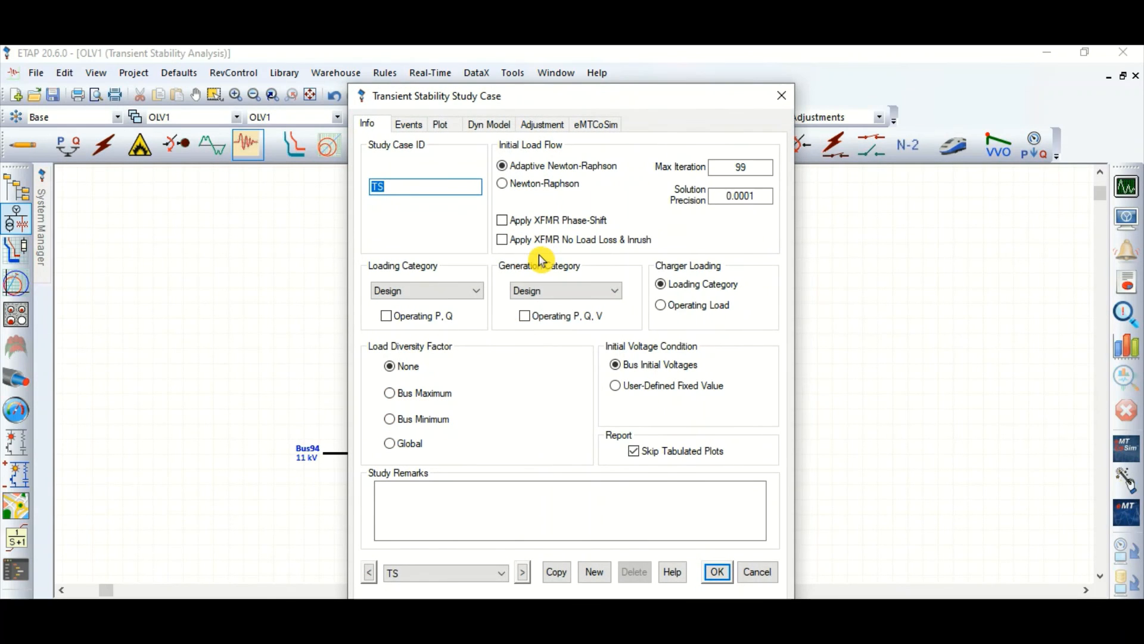
pyautogui.click(410, 124)
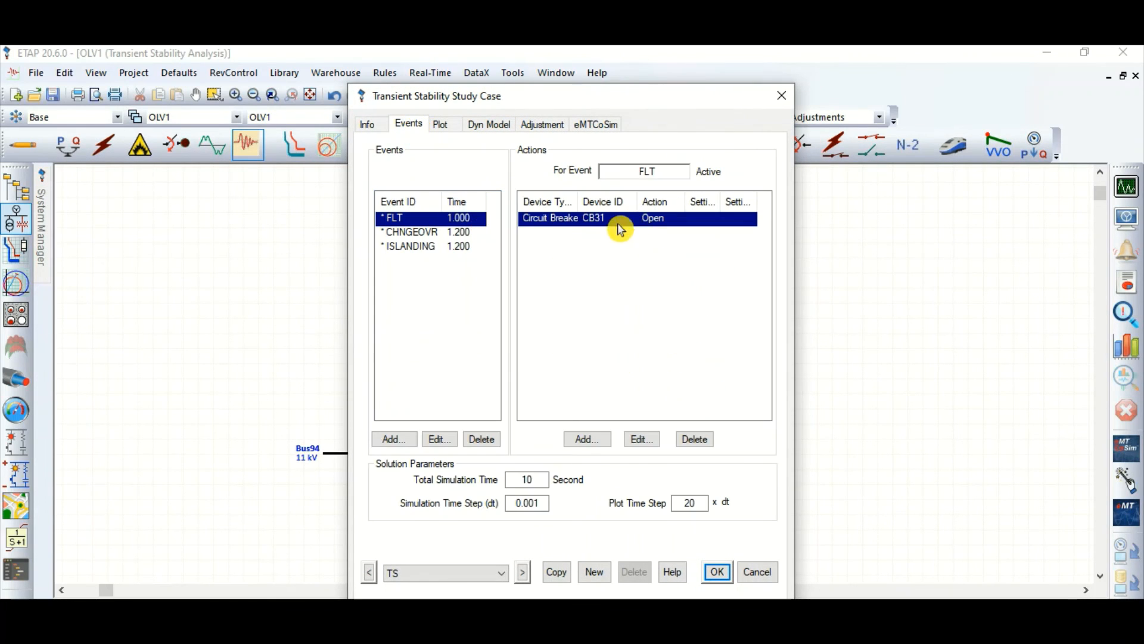
pyautogui.click(451, 247)
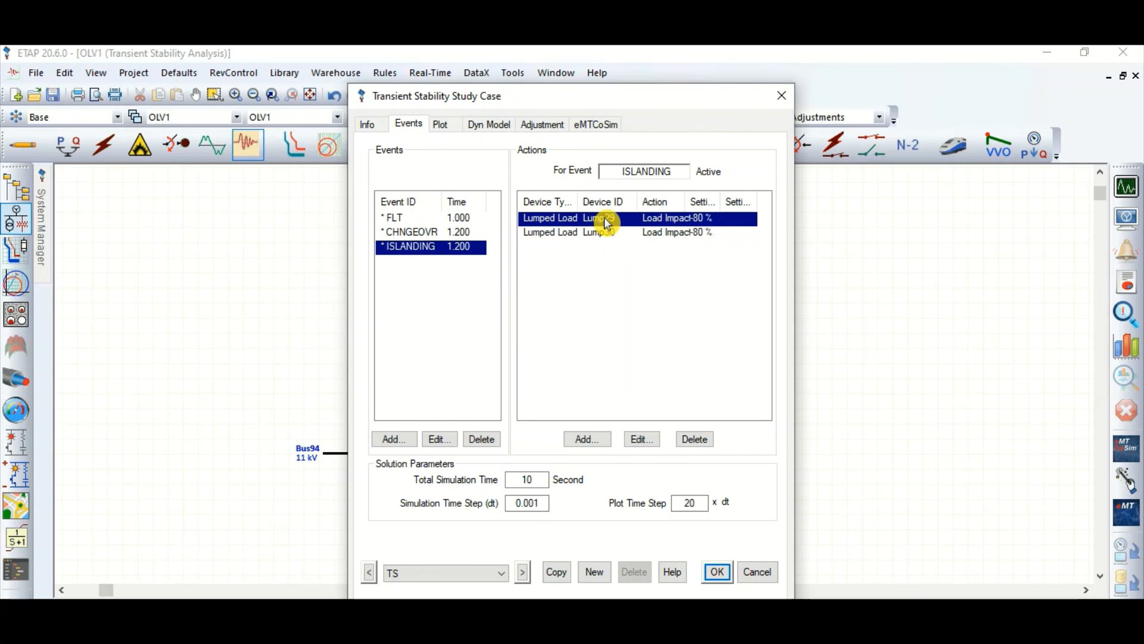
pyautogui.doubleClick(606, 223)
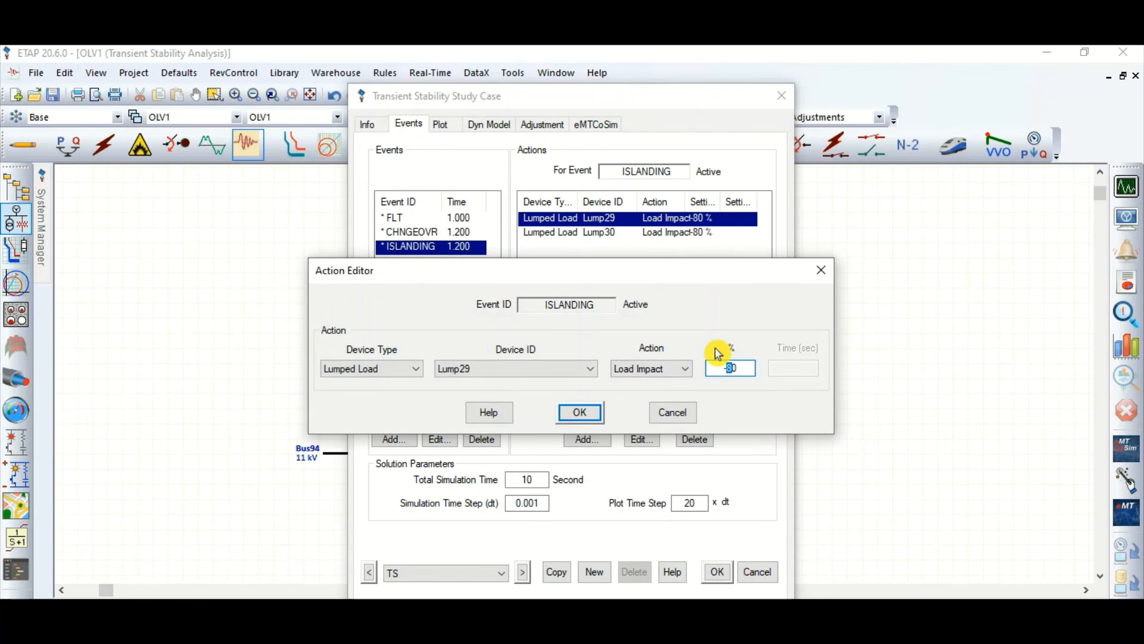
pyautogui.press('Return')
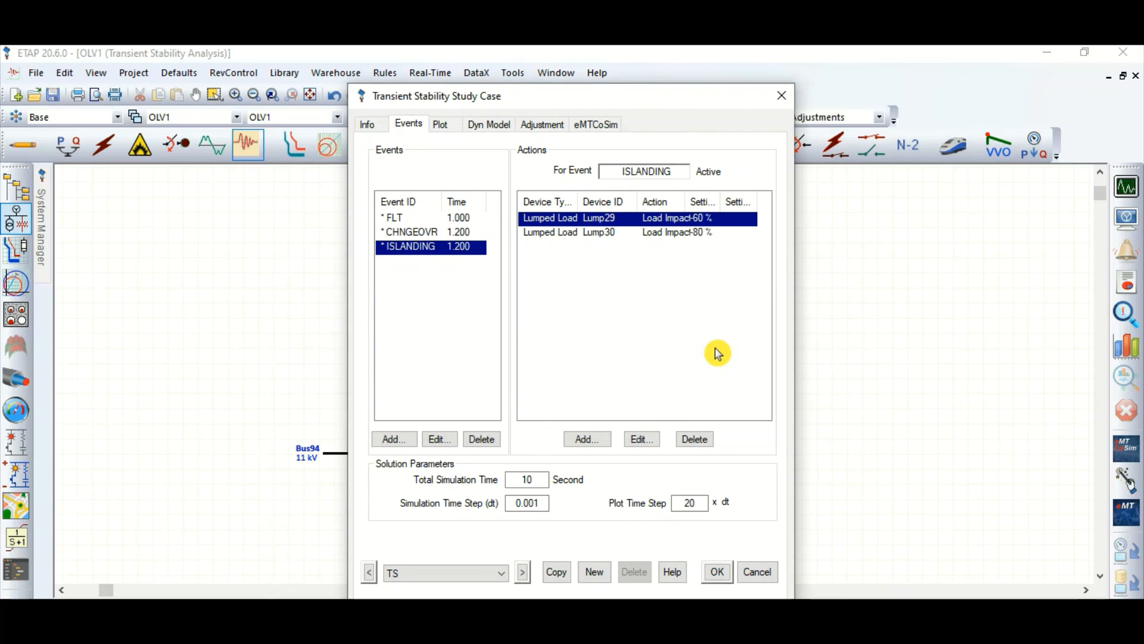
# Step: Set the Lump30 load impact of the ISLANDING event to -60 %
pyautogui.click(610, 233)
pyautogui.doubleClick(609, 234)
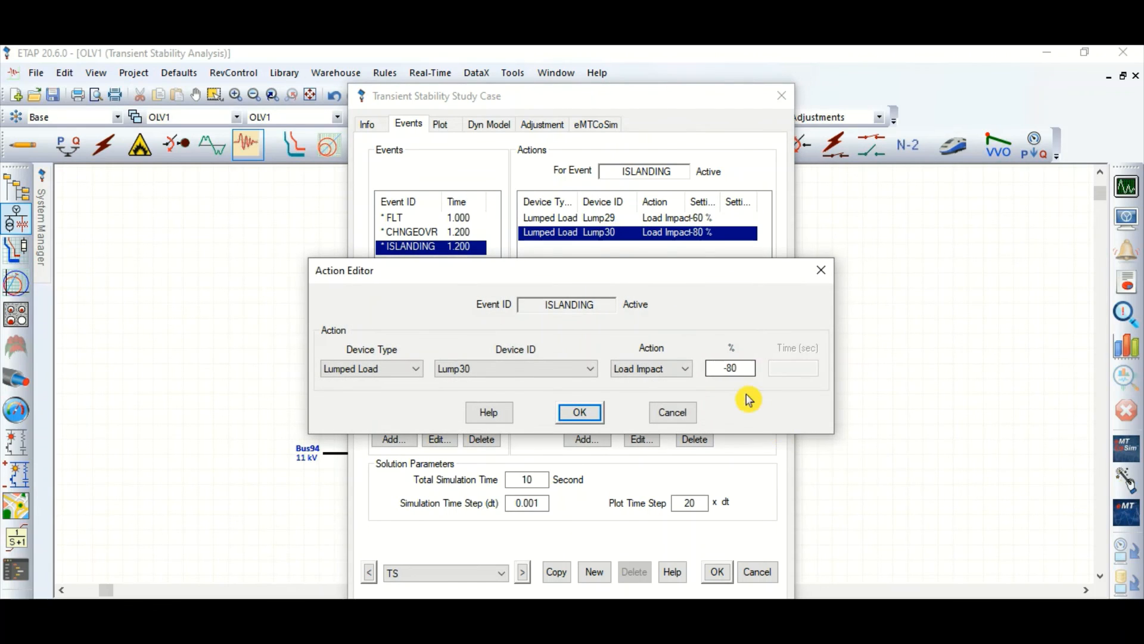
pyautogui.click(727, 368)
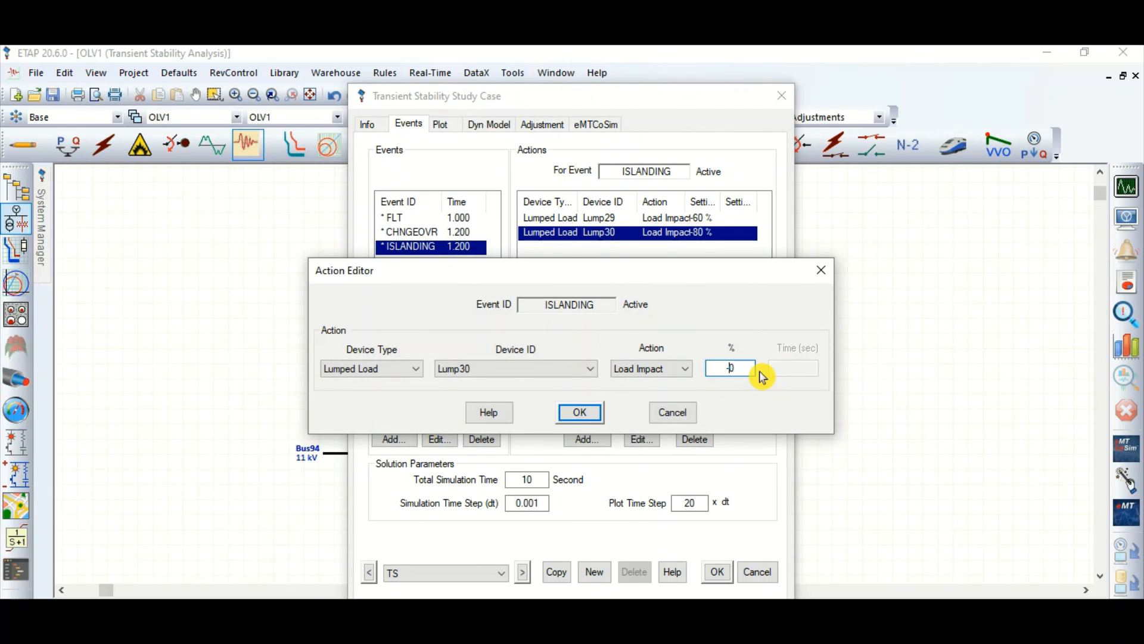
pyautogui.press('Return')
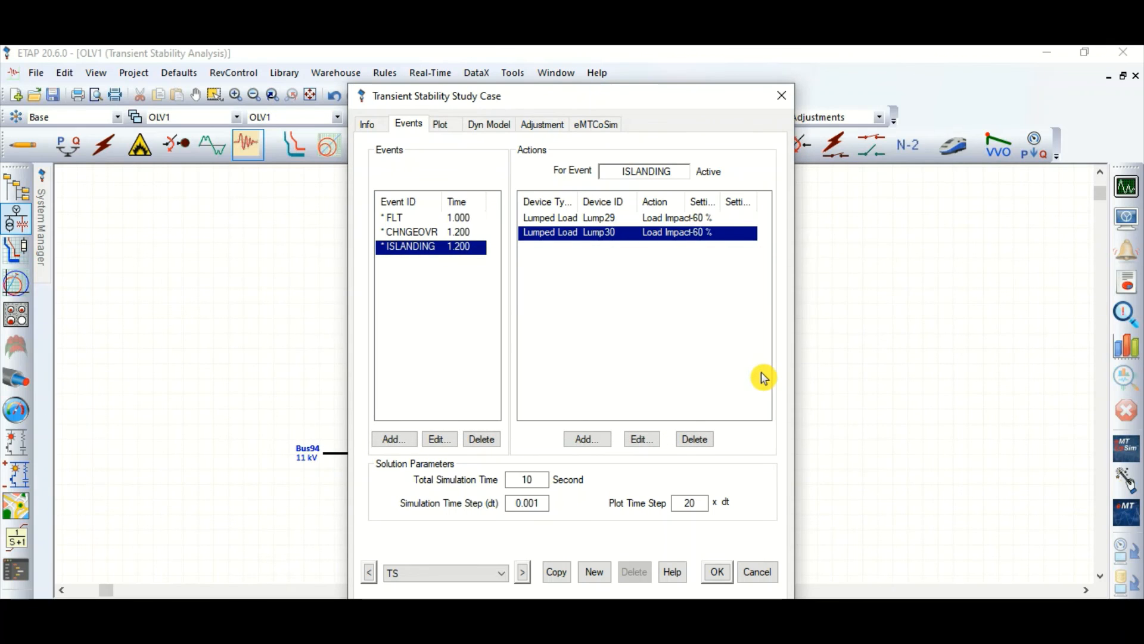
# Step: Accept the -60 % load impacts in the study case, rerun the transient stability study and dismiss the time slider
pyautogui.press('Return')
pyautogui.click(1127, 186)
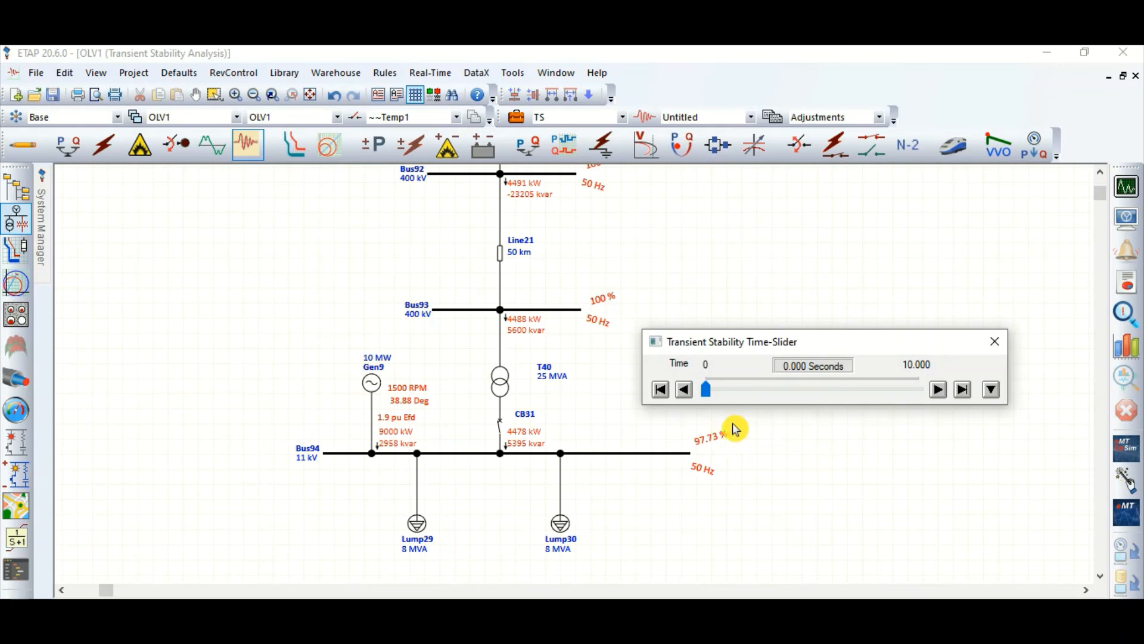
pyautogui.click(992, 343)
# Step: Plot the Bus94 frequency for the rerun with 60 % load shedding, trace its peak and settling value with the cursor, and close the plot
pyautogui.click(1104, 382)
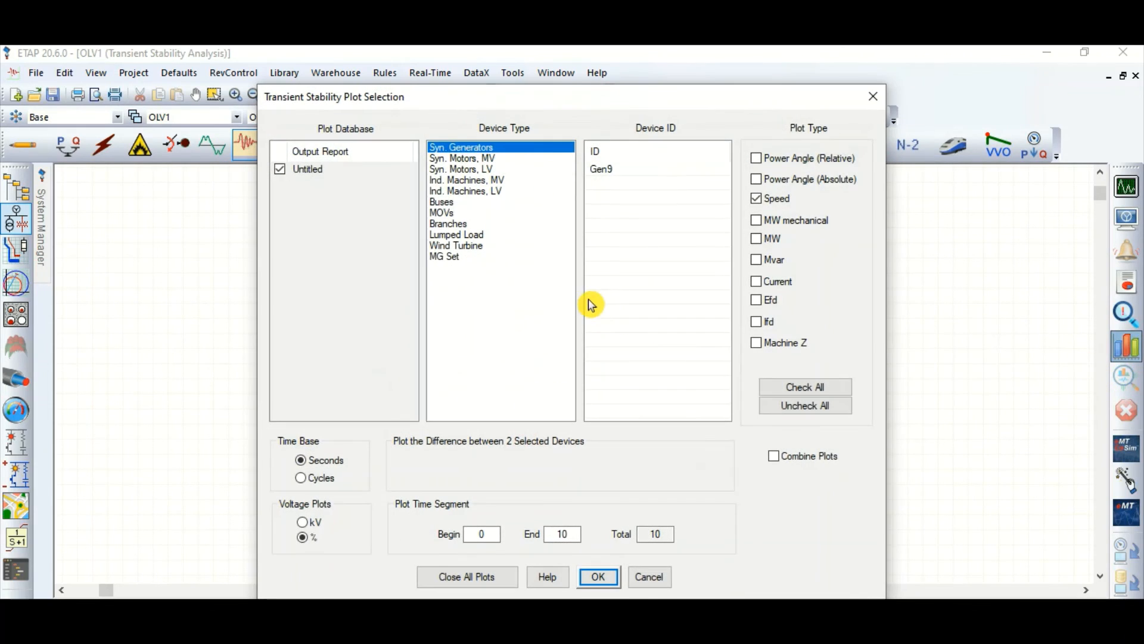
pyautogui.click(453, 202)
pyautogui.click(626, 197)
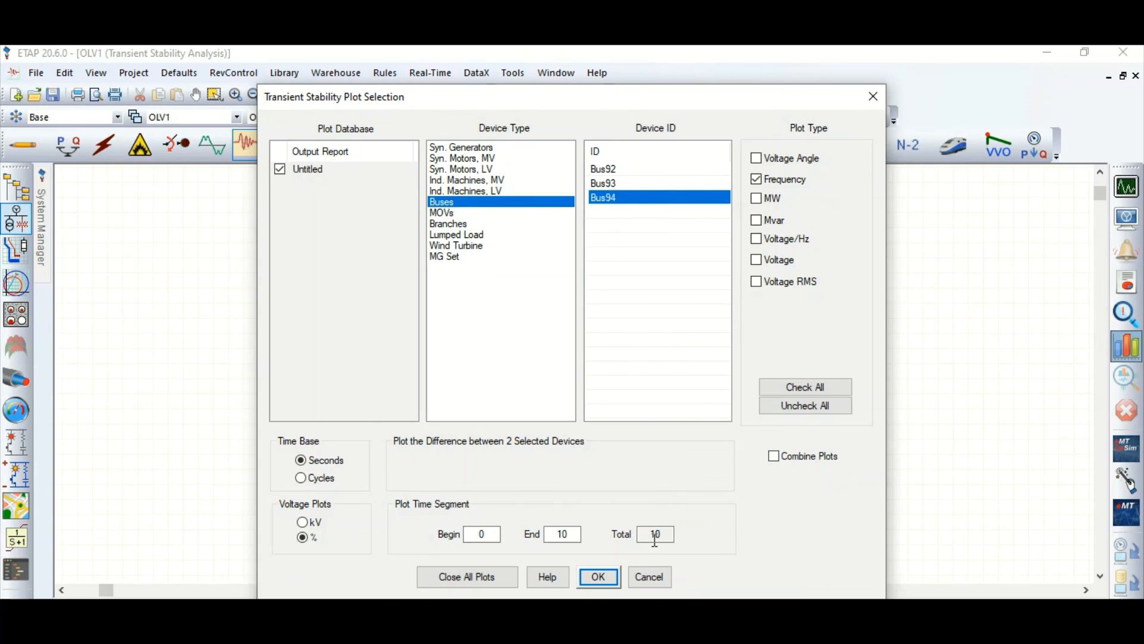
pyautogui.click(599, 577)
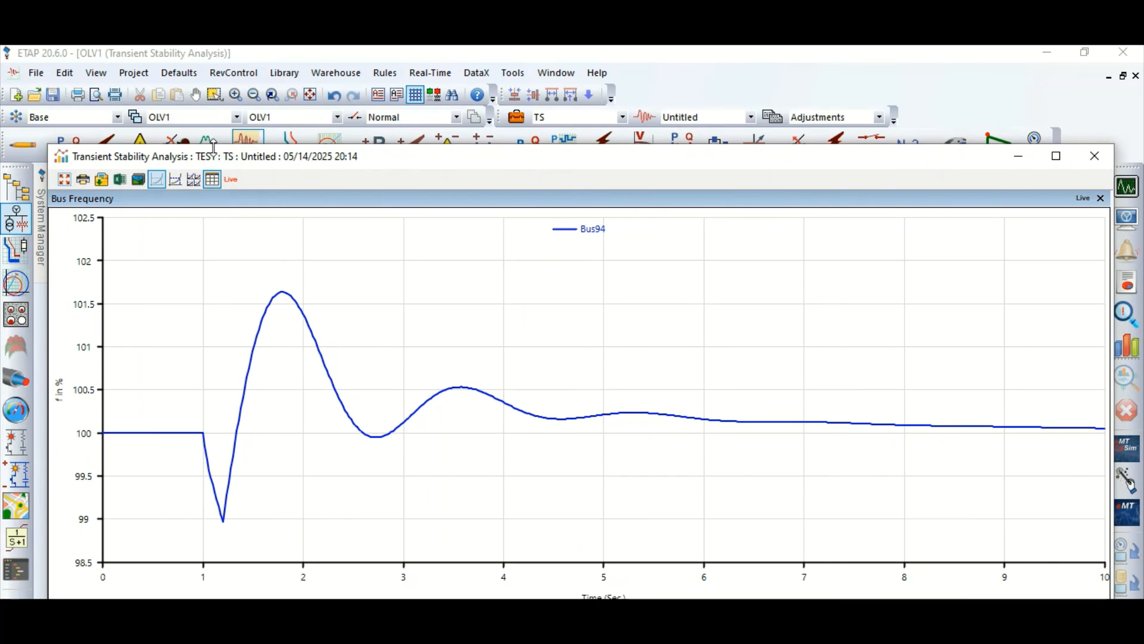
pyautogui.click(179, 180)
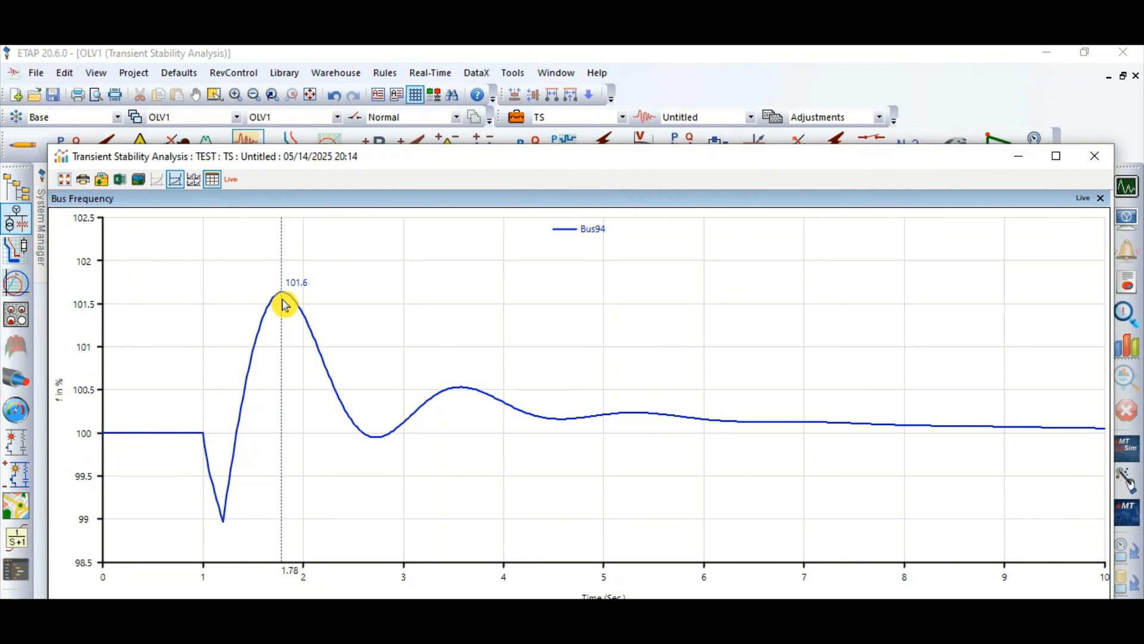
pyautogui.moveTo(284, 304); pyautogui.dragTo(281, 301)
pyautogui.moveTo(285, 308); pyautogui.dragTo(1138, 164)
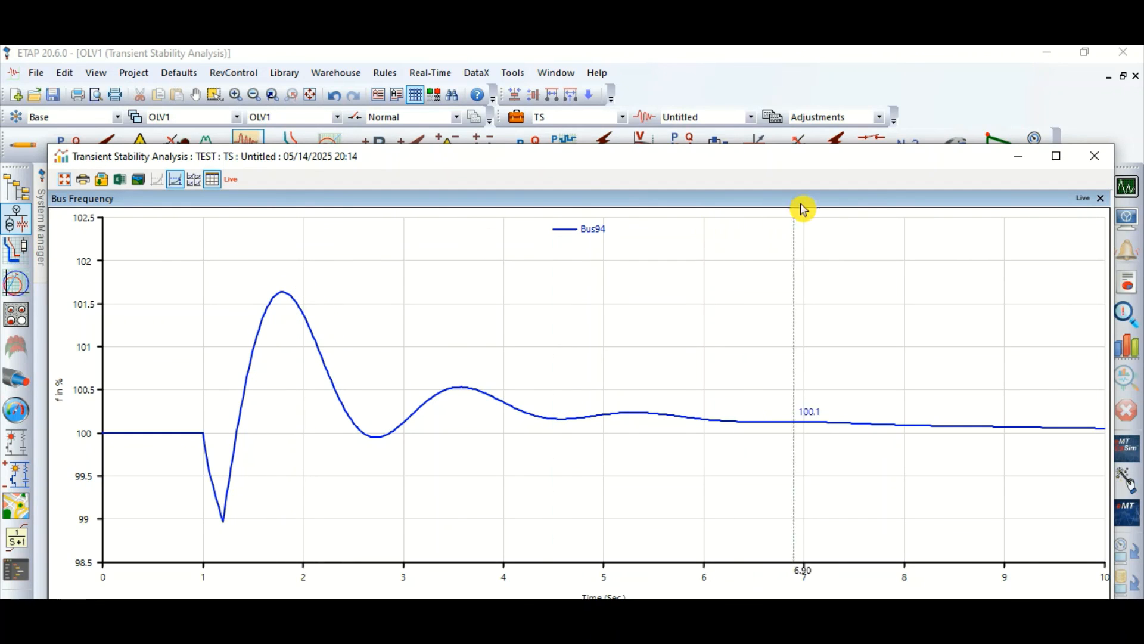
pyautogui.click(1100, 160)
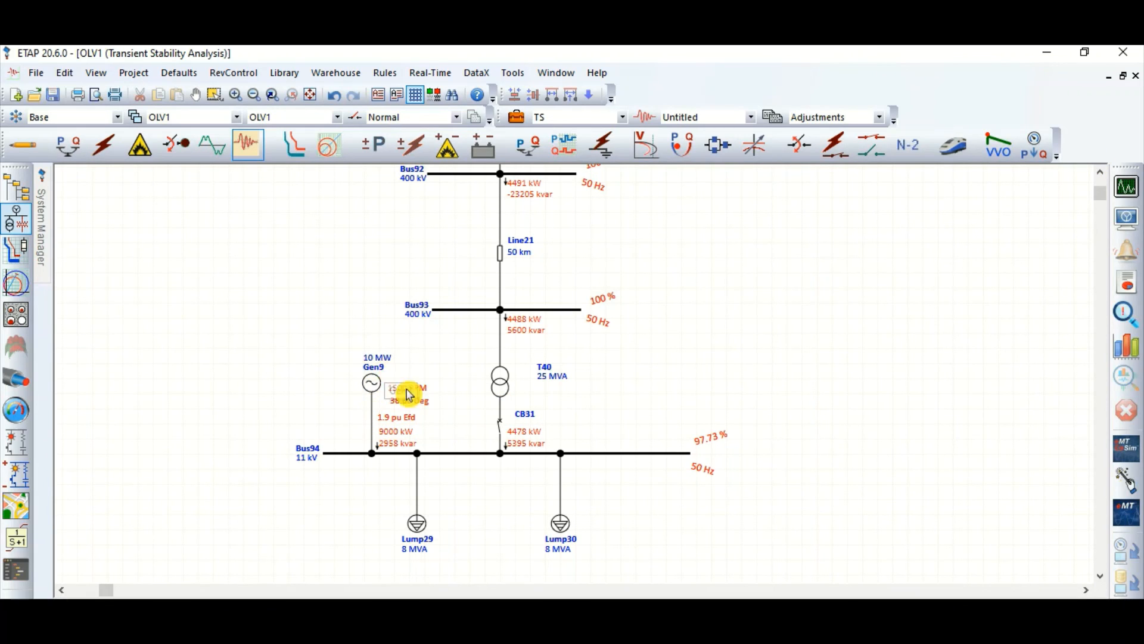
# Step: Examine the one-line diagram around Gen9, CB31 and Bus94 with its lumped loads Lump29 and Lump30
pyautogui.scroll(3, 429, 455)
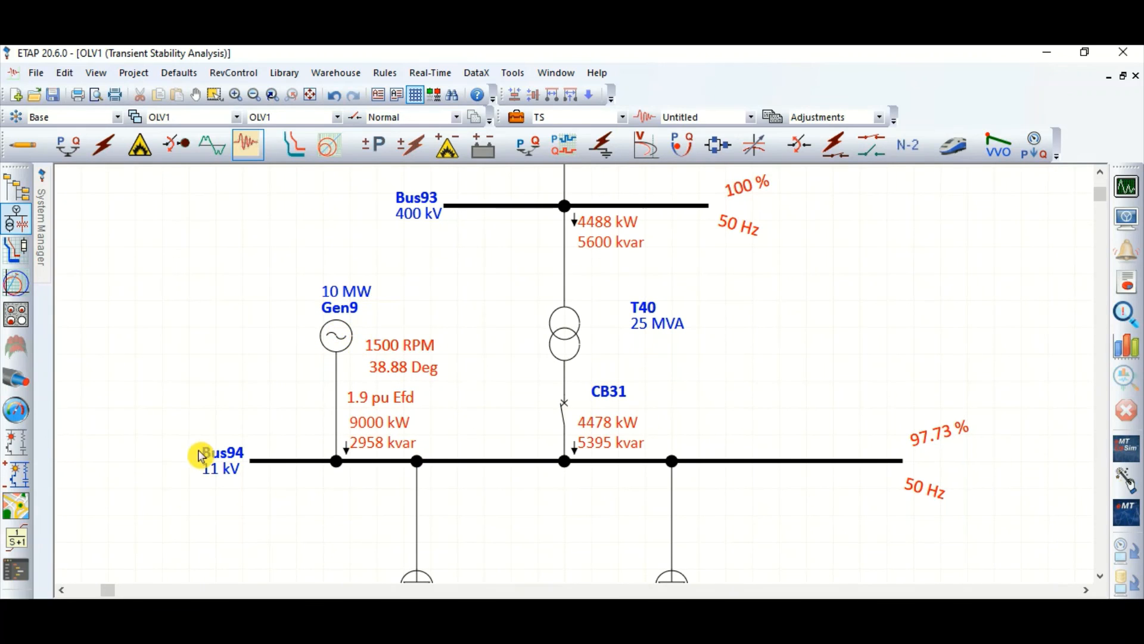
pyautogui.scroll(-1, 209, 456)
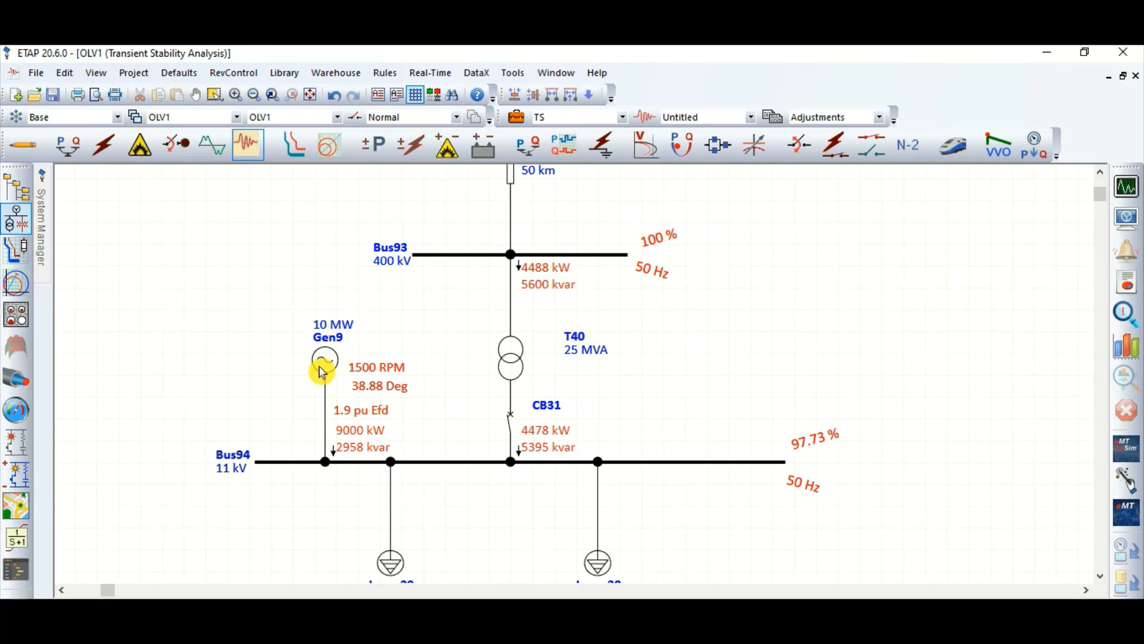
pyautogui.scroll(-2, 343, 462)
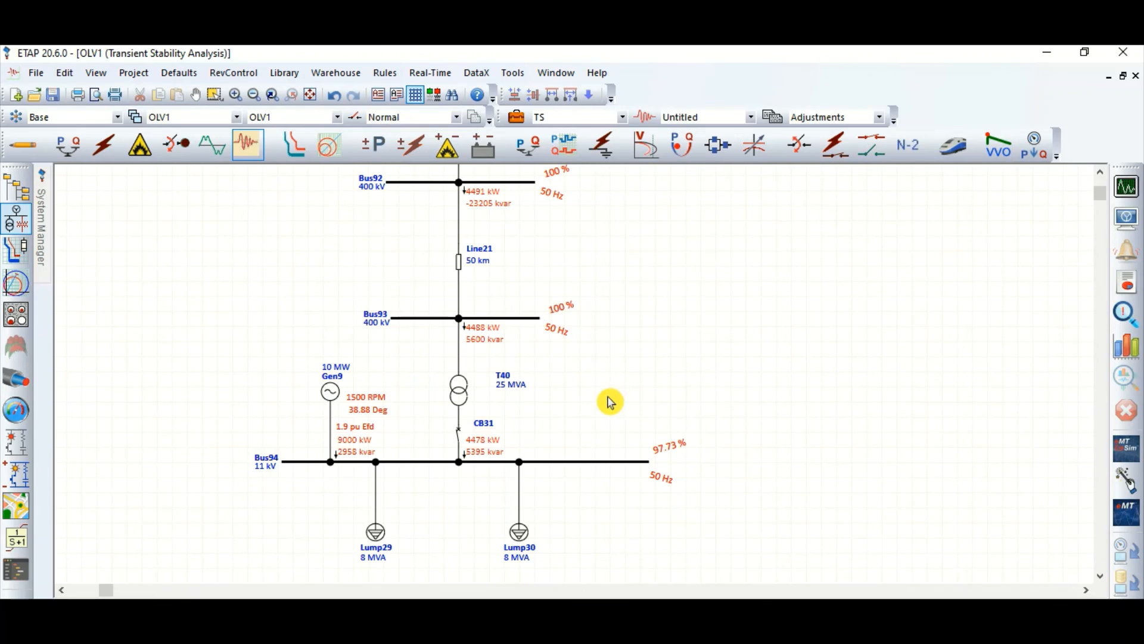
pyautogui.moveTo(314, 516); pyautogui.dragTo(567, 575)
pyautogui.click(596, 522)
pyautogui.click(632, 359)
pyautogui.scroll(2, 544, 506)
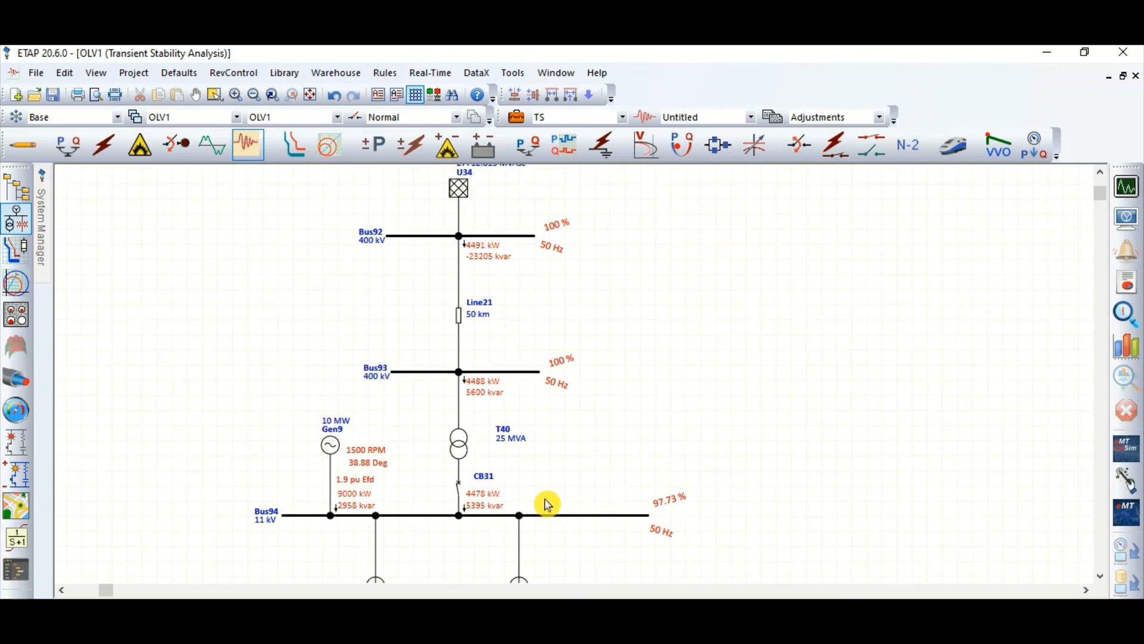
pyautogui.scroll(-1, 572, 351)
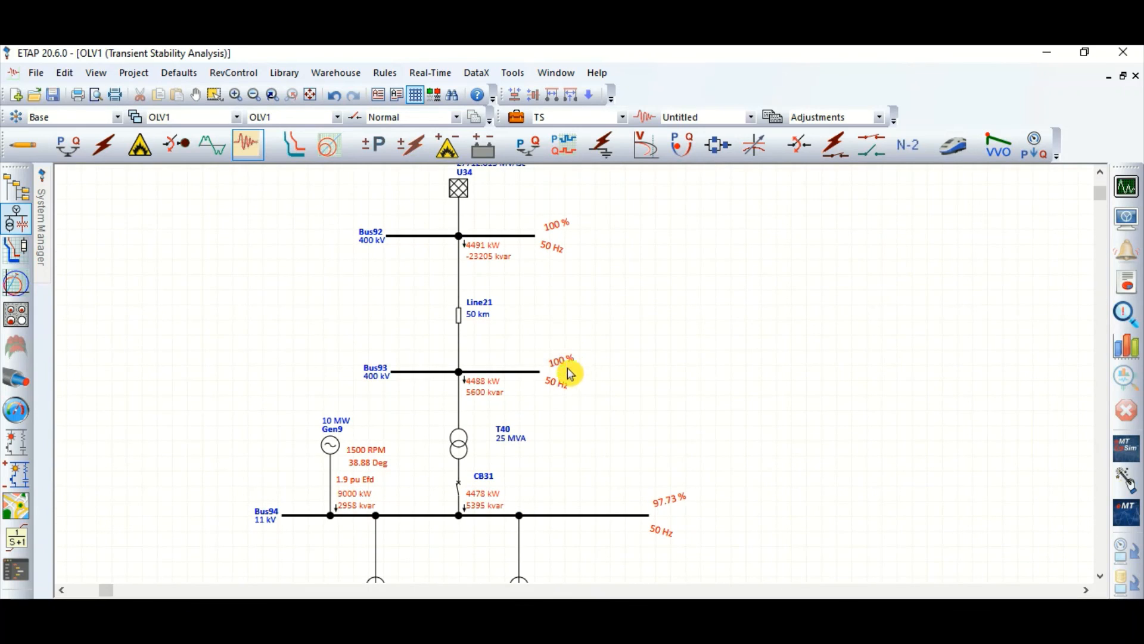
# Step: Review the FLT and CHNGEOVR events and their actions in the transient stability study case, leaving it without changes
pyautogui.click(515, 117)
pyautogui.click(409, 124)
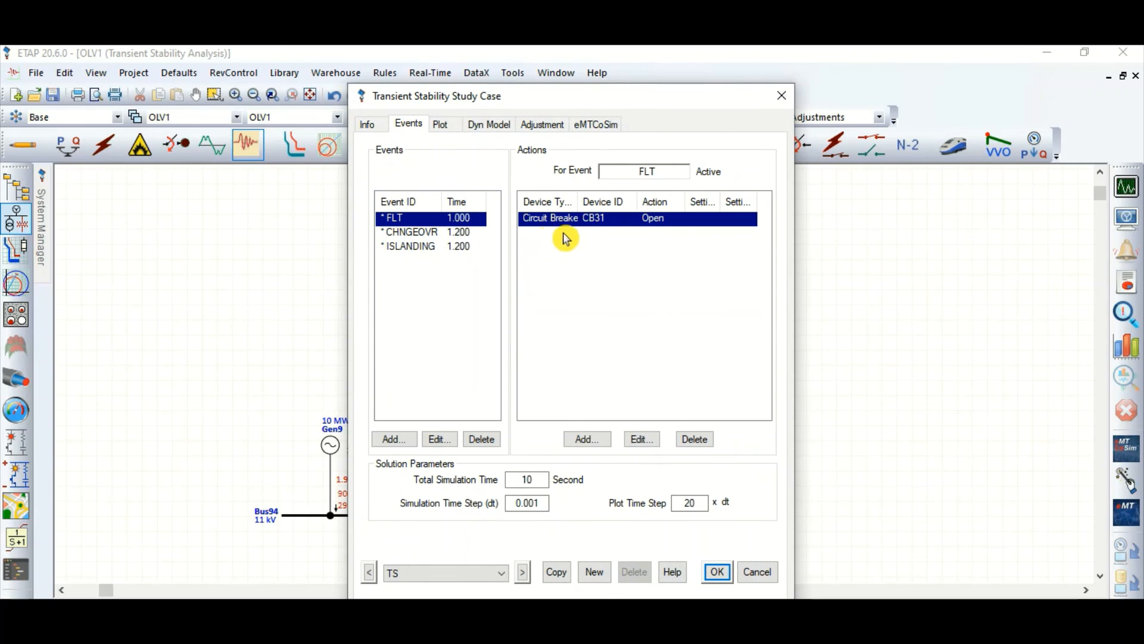
pyautogui.click(430, 234)
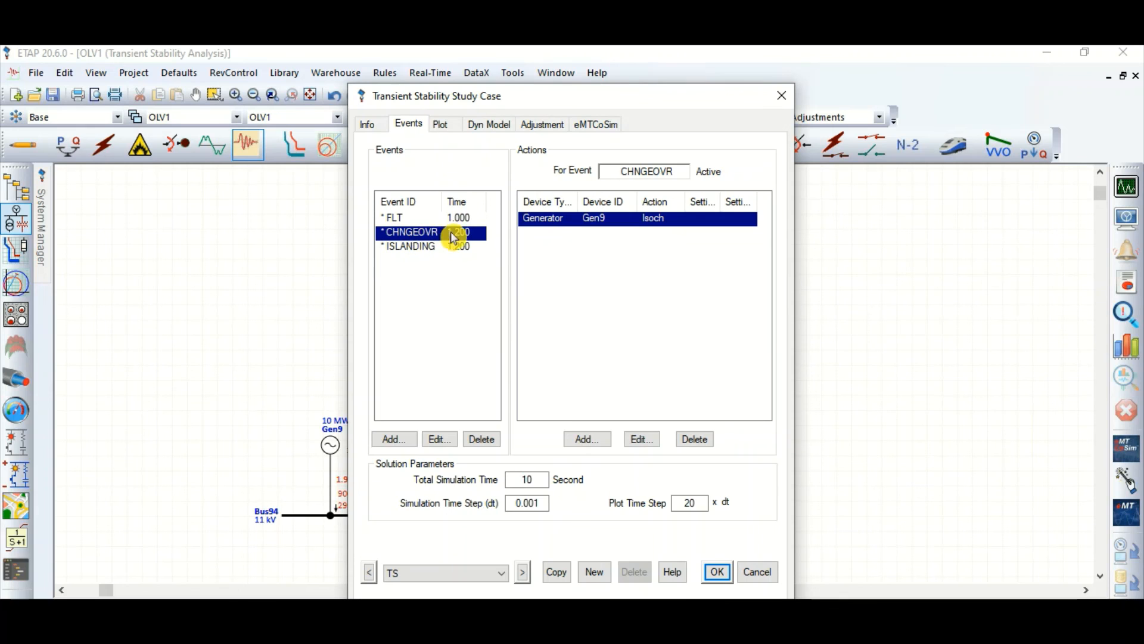
pyautogui.click(757, 572)
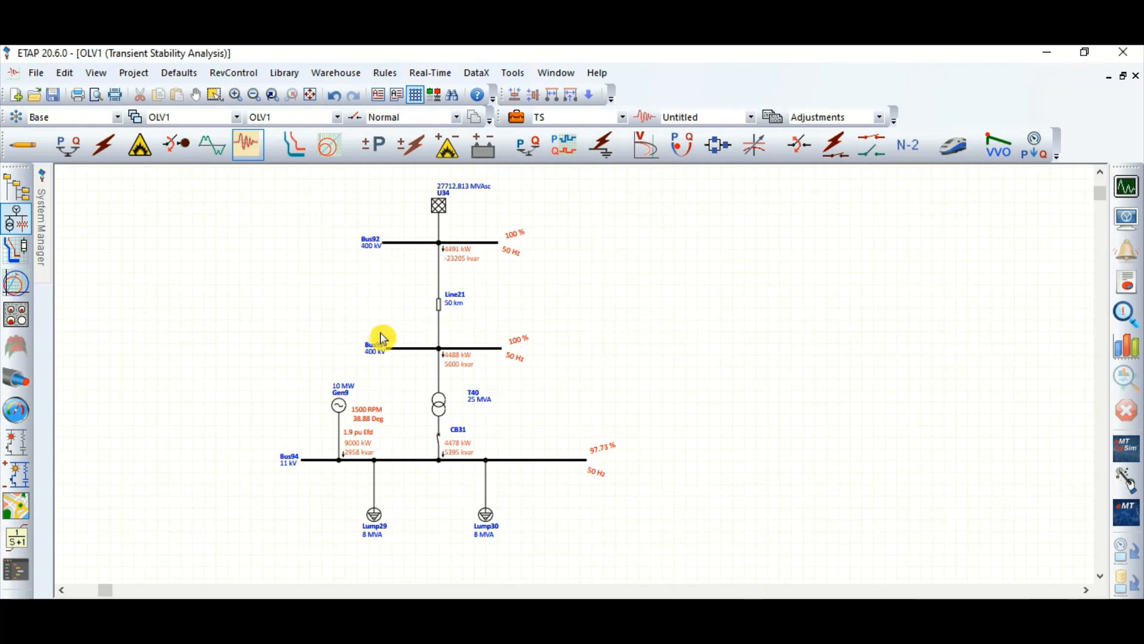
pyautogui.scroll(1, 376, 291)
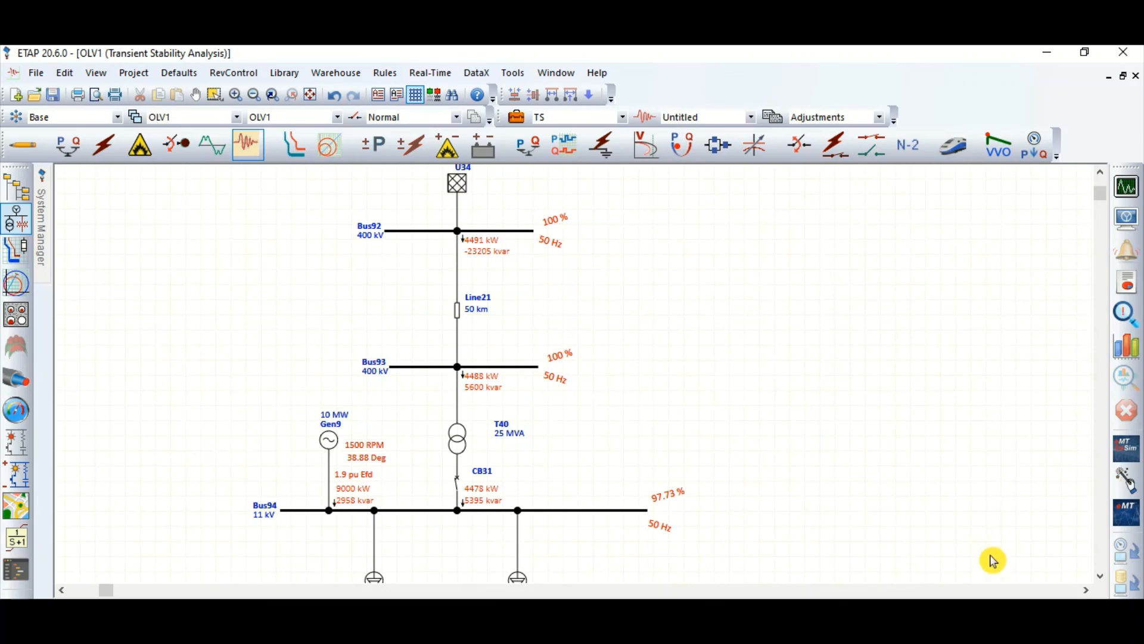